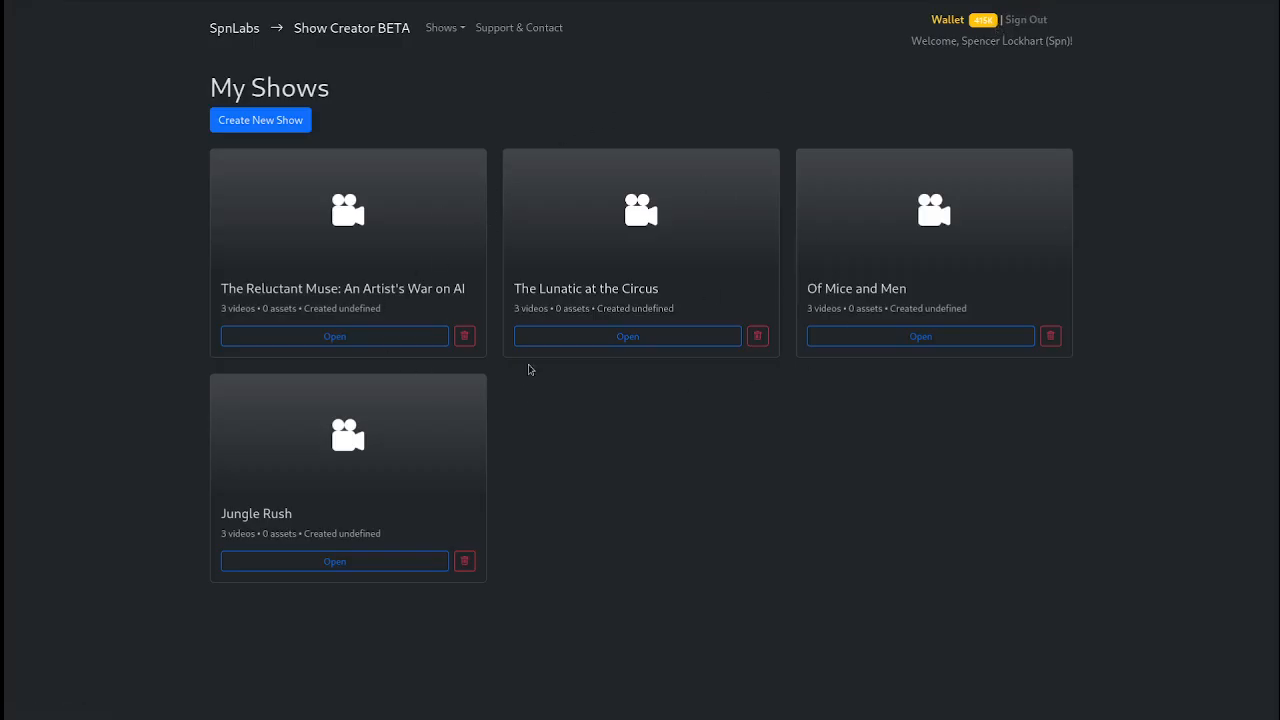
# Step: Start a new show by sending the idea request "Come up with an idea for a new show"
pyautogui.click(256, 122)
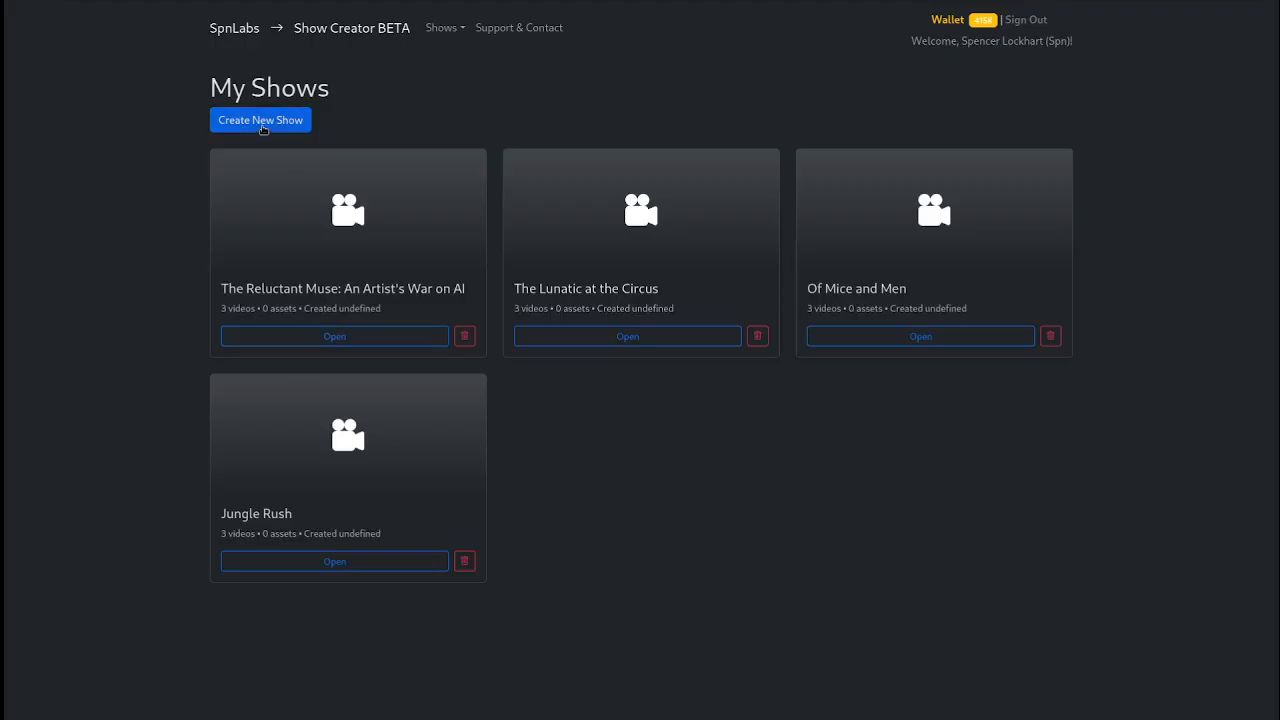
pyautogui.click(452, 147)
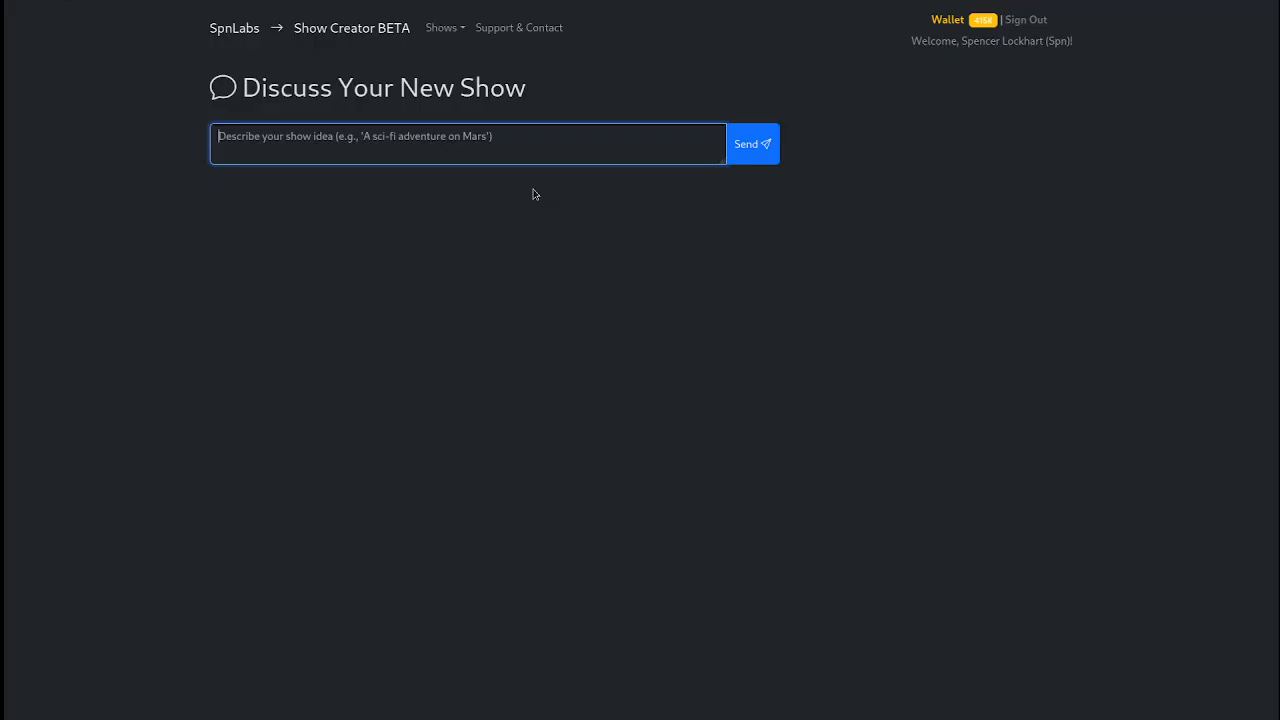
pyautogui.write('Come up with an i')
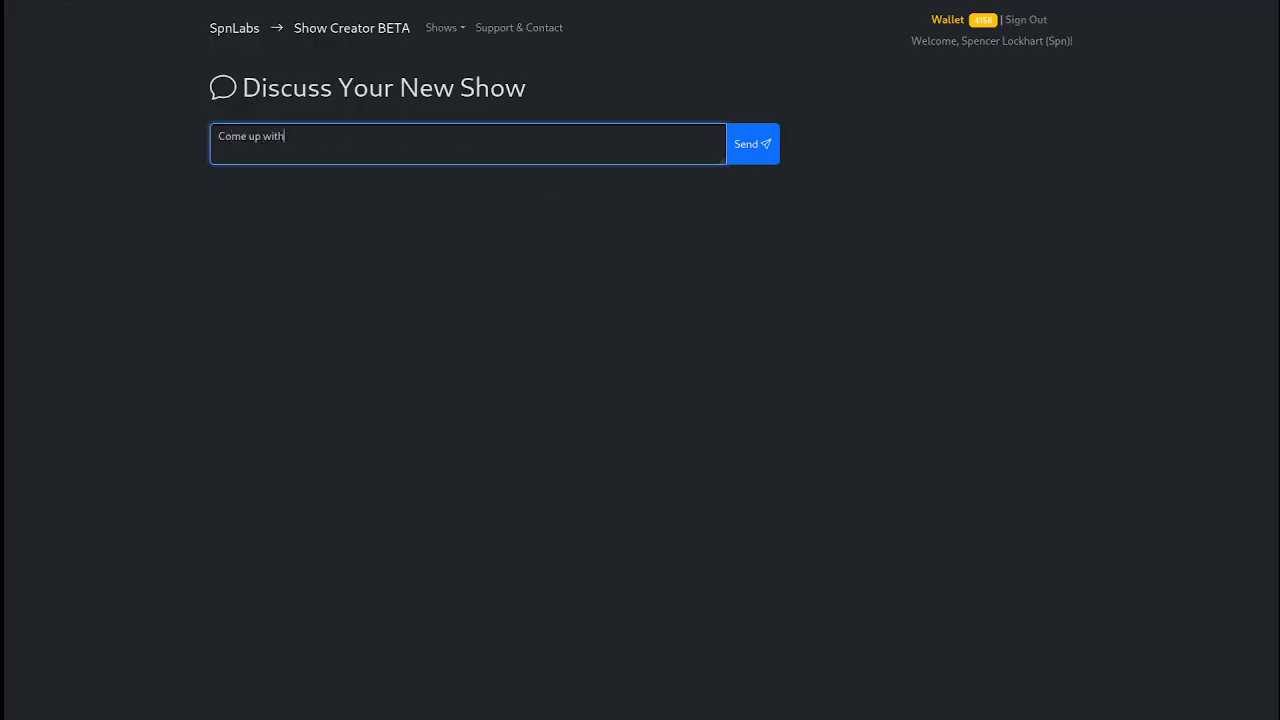
pyautogui.write('dea for a new show')
pyautogui.press('Return')
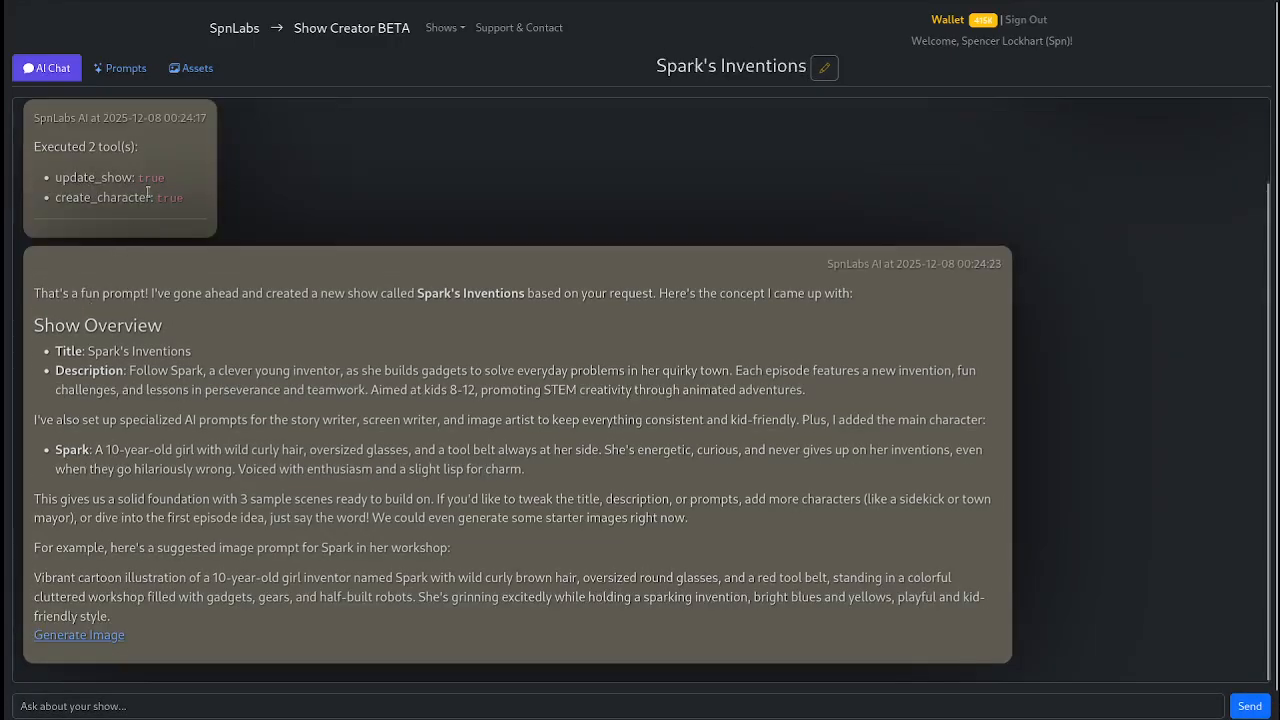
# Step: Read through the generated show concept and ask the AI chat "Can you make sure there are no minors in the show"
pyautogui.moveTo(658, 72); pyautogui.dragTo(806, 68)
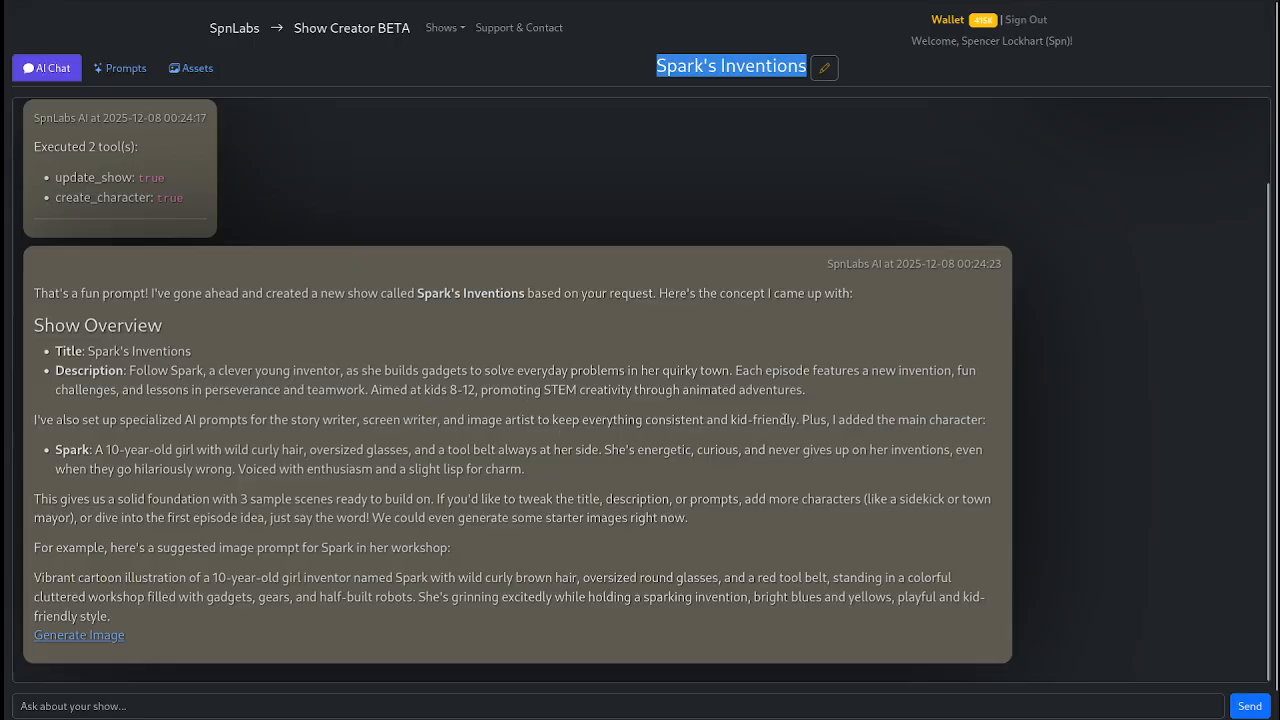
pyautogui.moveTo(845, 397); pyautogui.dragTo(448, 390)
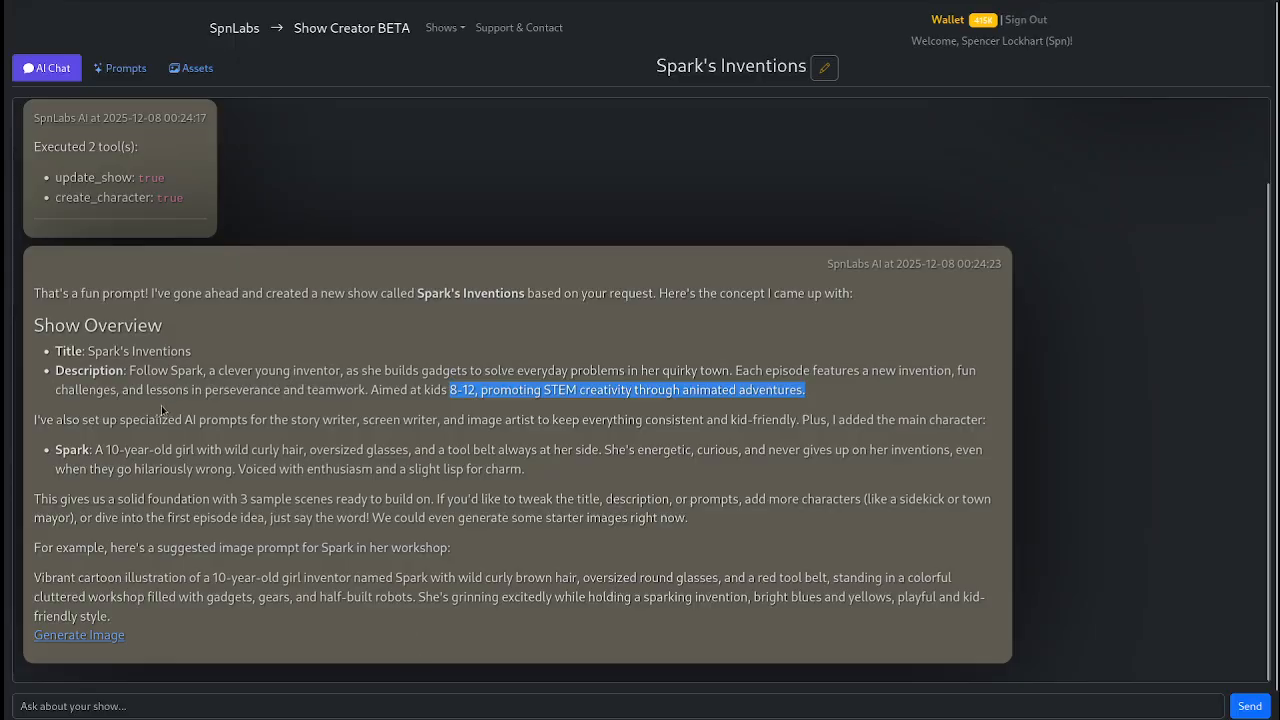
pyautogui.click(31, 420)
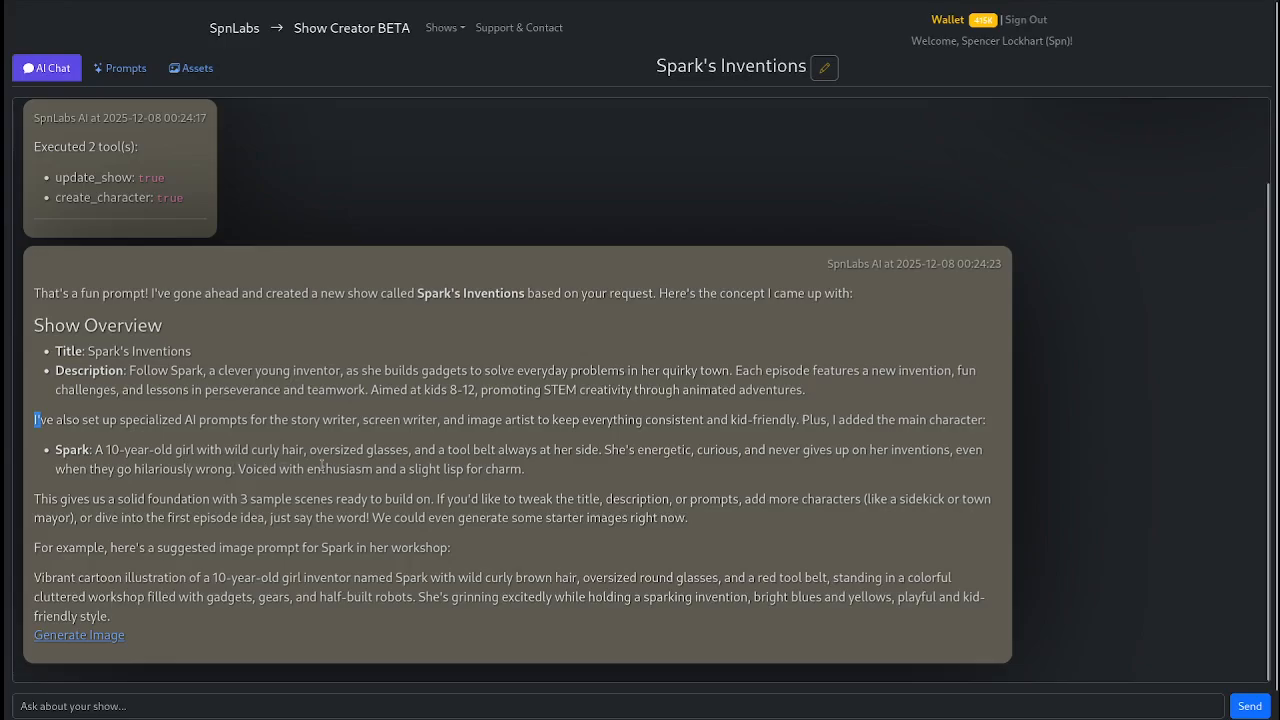
pyautogui.moveTo(306, 450); pyautogui.dragTo(95, 450)
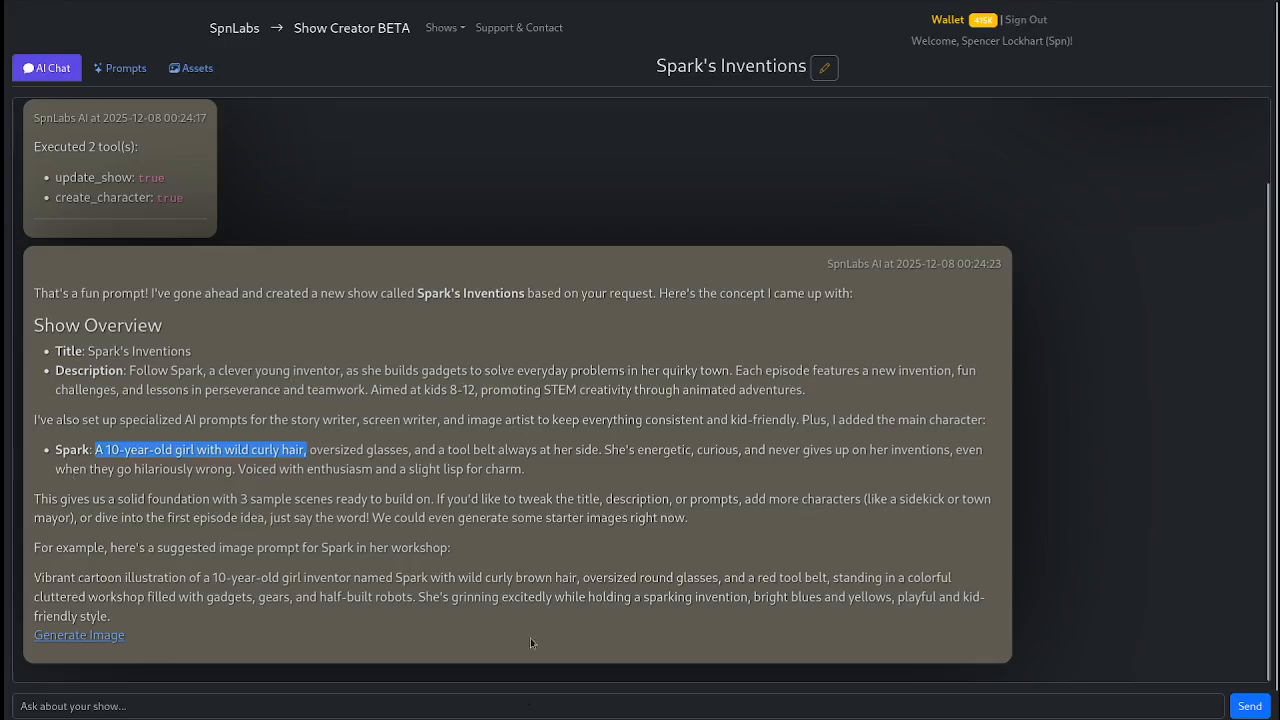
pyautogui.click(551, 702)
pyautogui.write('Can you mak')
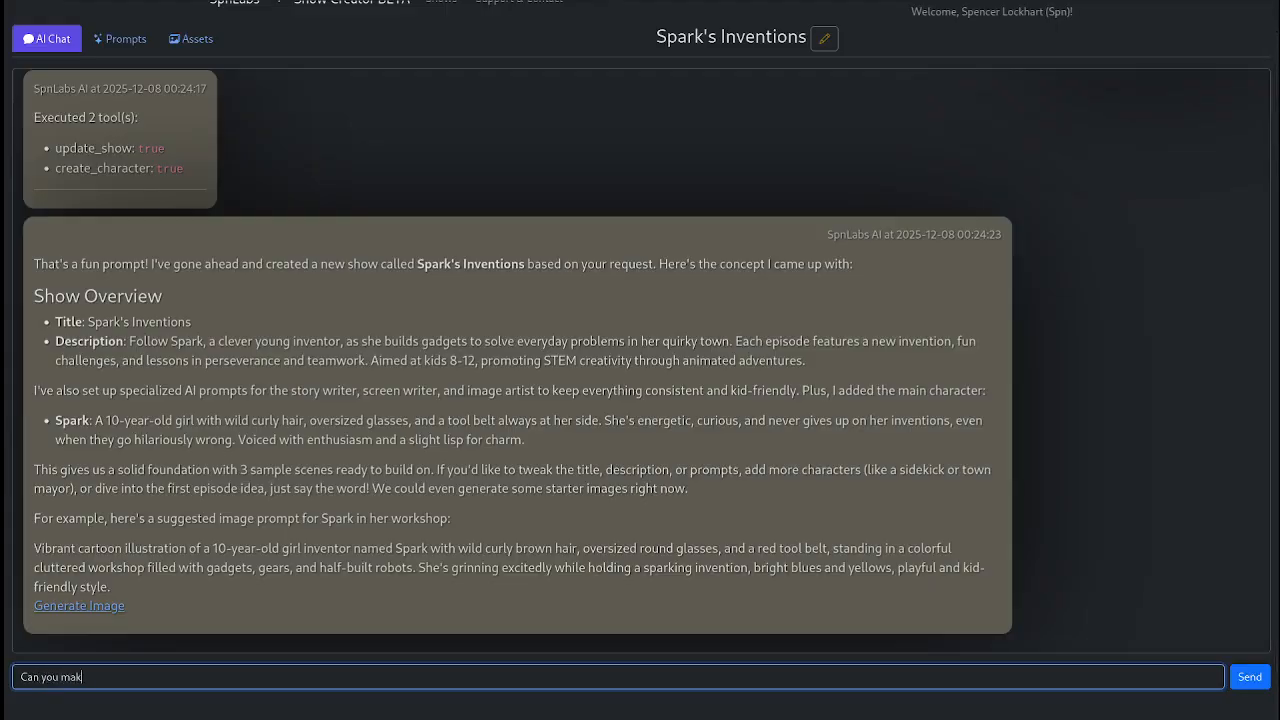
pyautogui.write('e sure there are no minors in the')
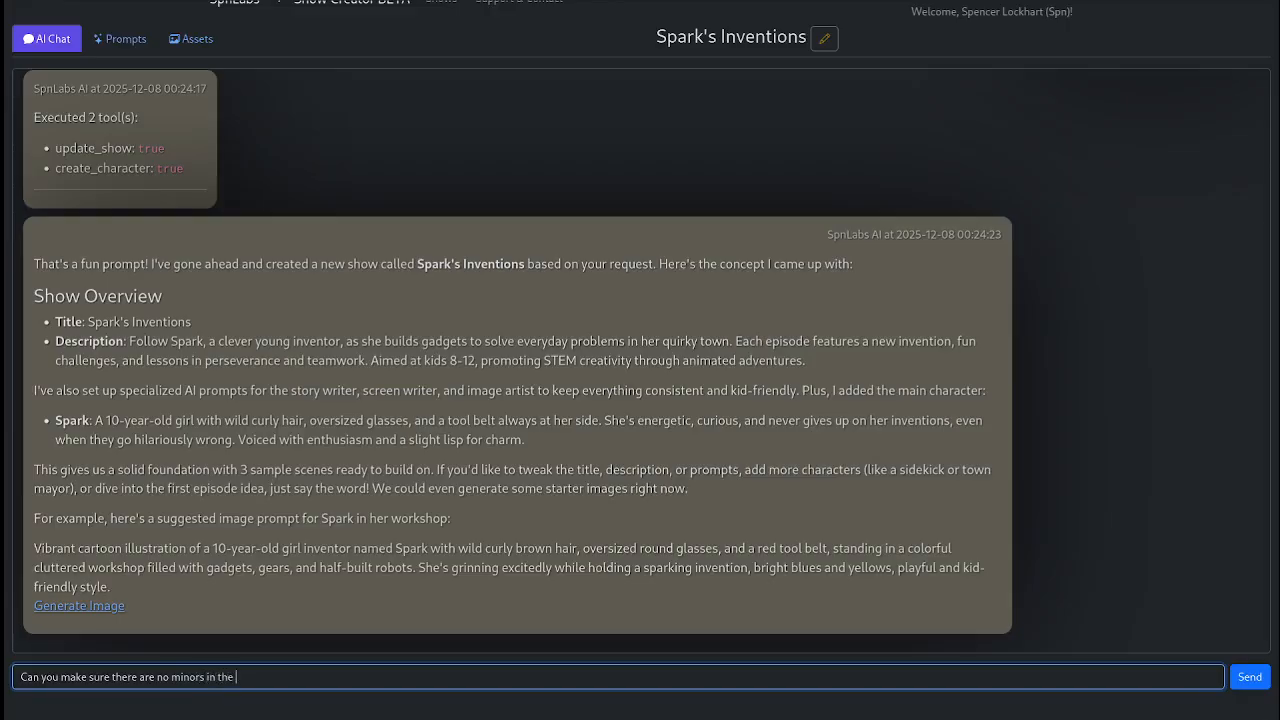
pyautogui.write(' c')
pyautogui.write('how')
pyautogui.press('Return')
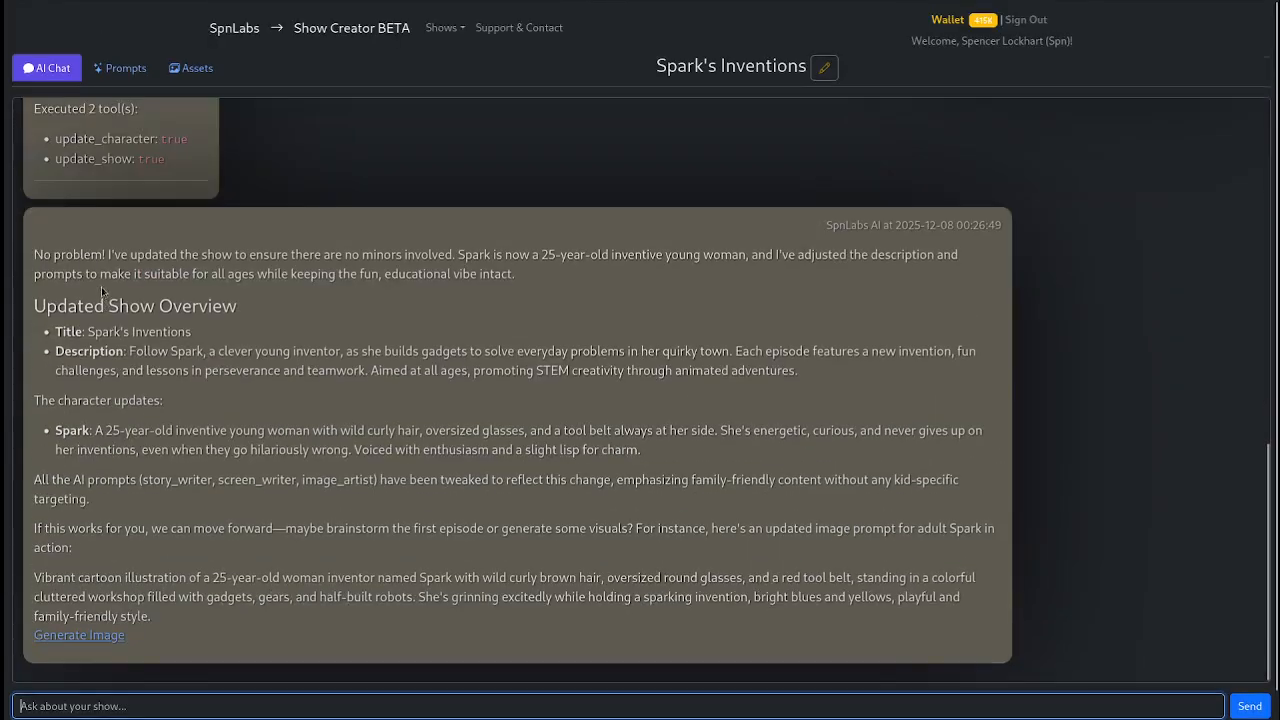
pyautogui.scroll(3, 447, 339)
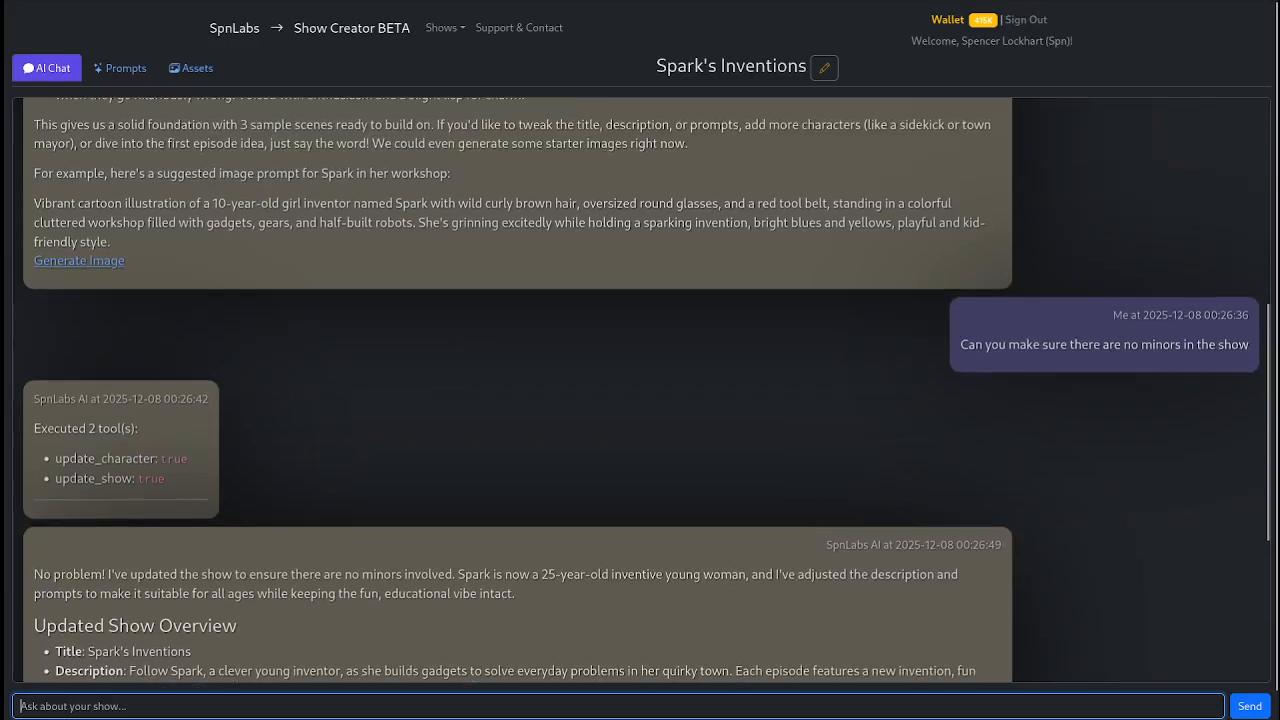
pyautogui.click(80, 262)
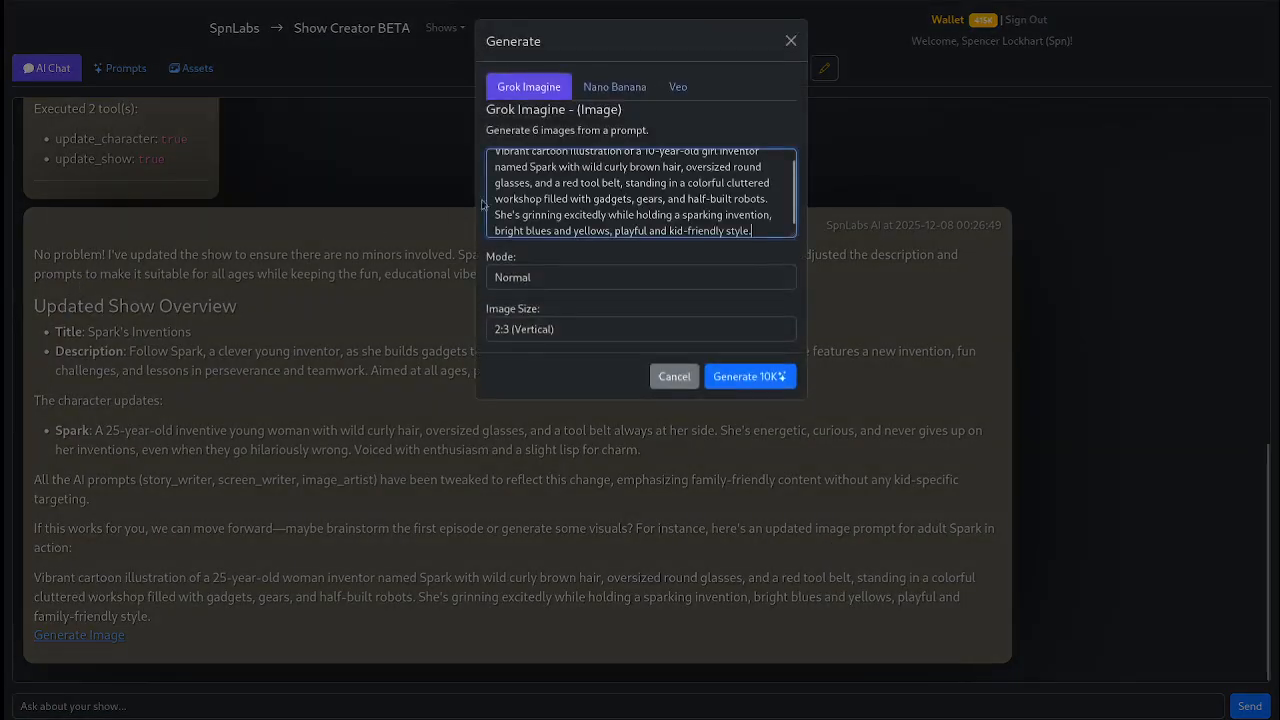
pyautogui.scroll(1, 550, 200)
pyautogui.moveTo(493, 162); pyautogui.dragTo(688, 214)
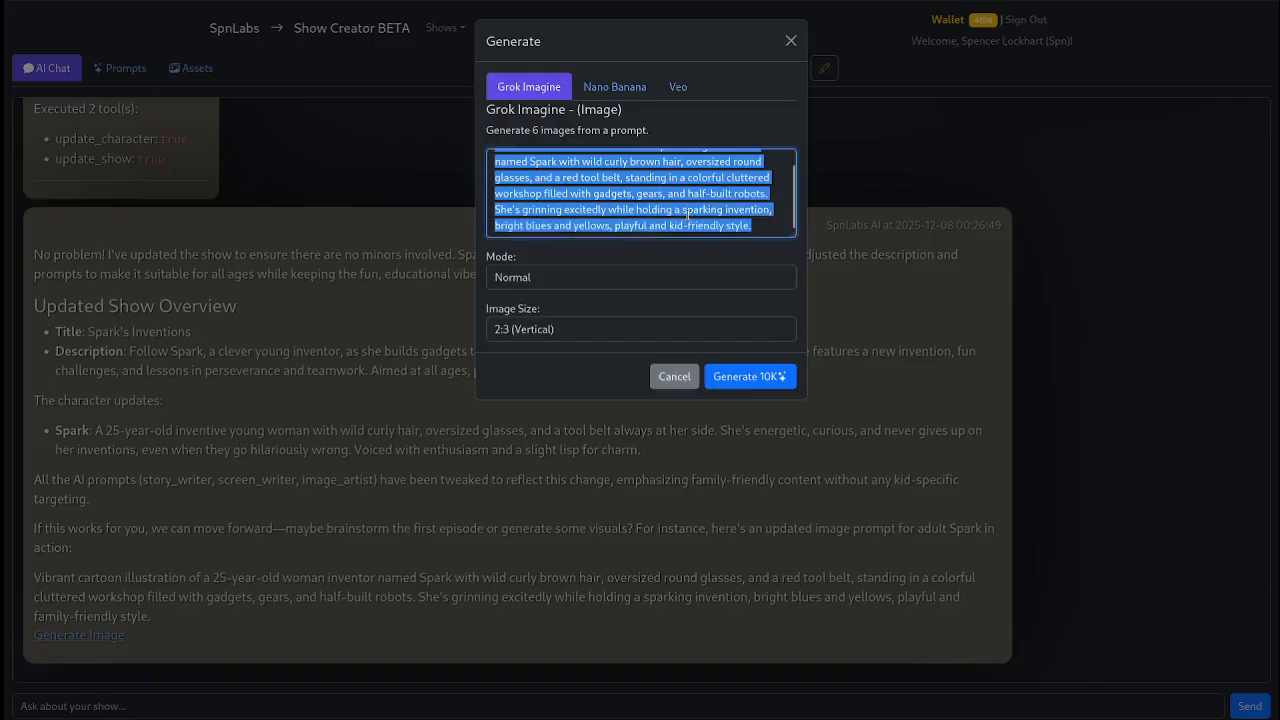
pyautogui.click(688, 214)
pyautogui.scroll(2, 740, 220)
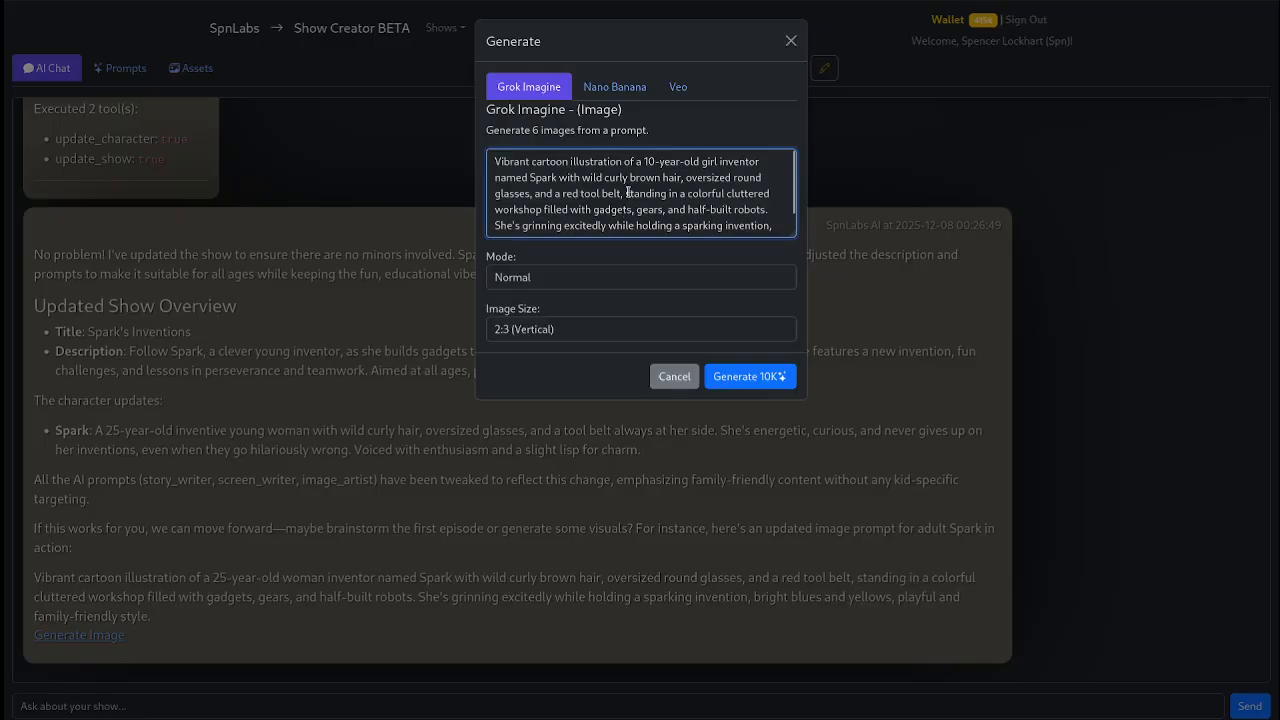
pyautogui.click(672, 380)
# Step: Generate images from the updated 25-year-old Spark prompt with Grok Imagine, in Normal mode at 2:3 (Vertical)
pyautogui.scroll(4, 132, 265)
pyautogui.scroll(-4, 133, 268)
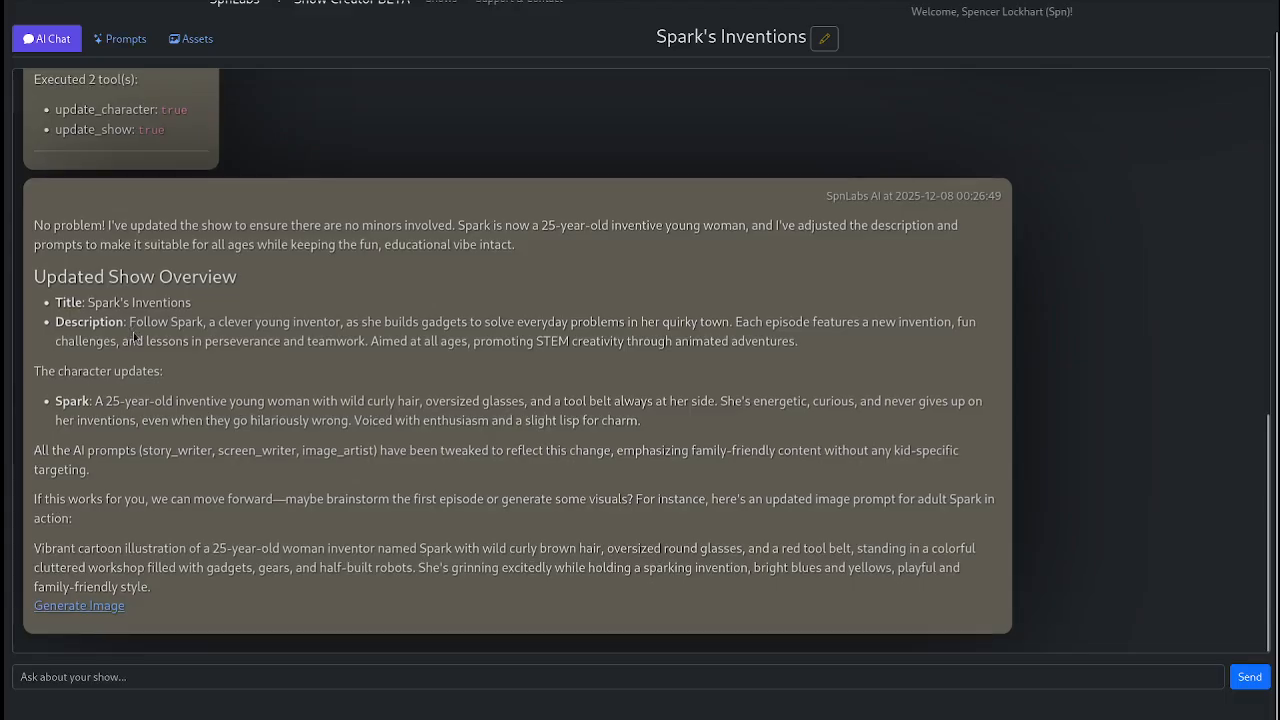
pyautogui.click(102, 606)
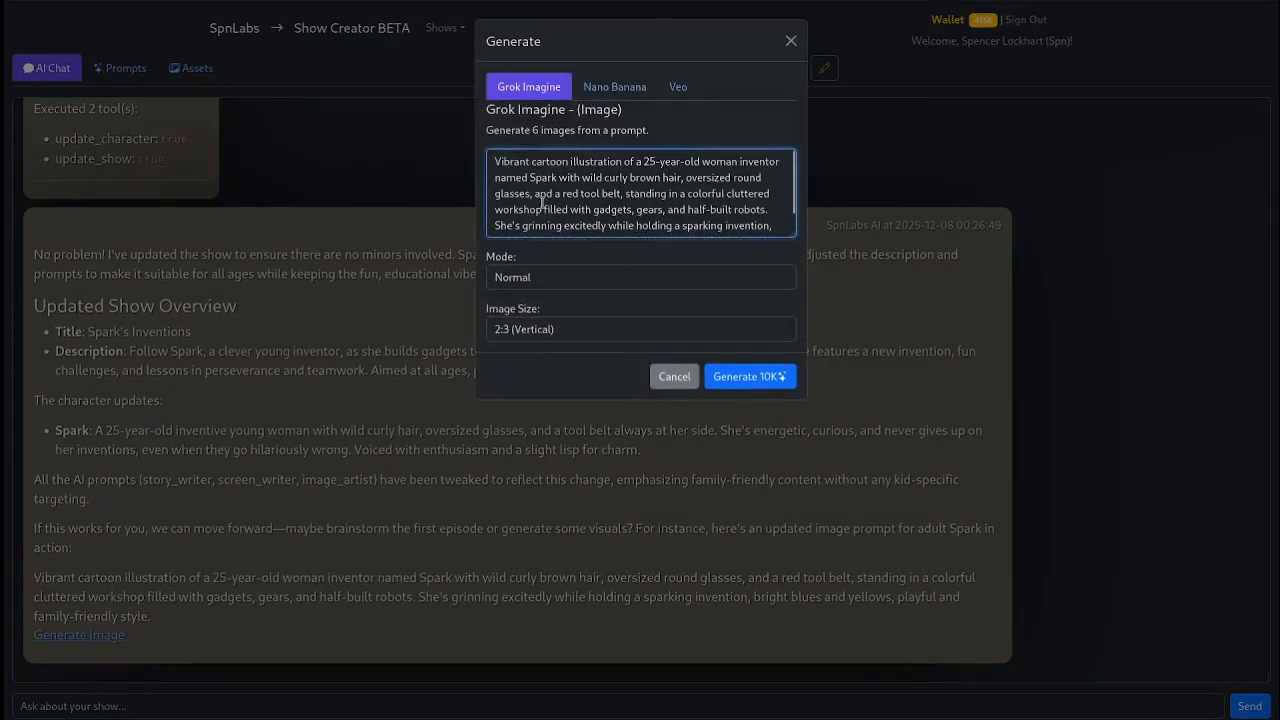
pyautogui.moveTo(642, 165); pyautogui.dragTo(708, 163)
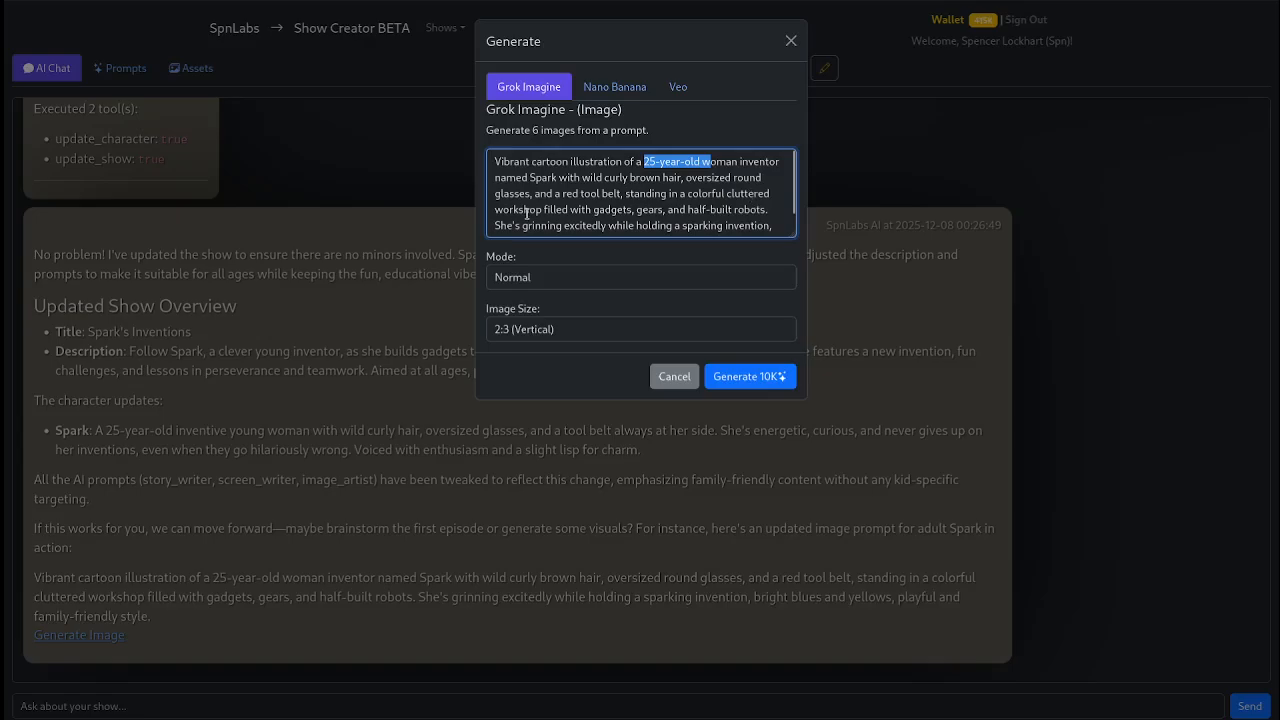
pyautogui.scroll(-1, 631, 212)
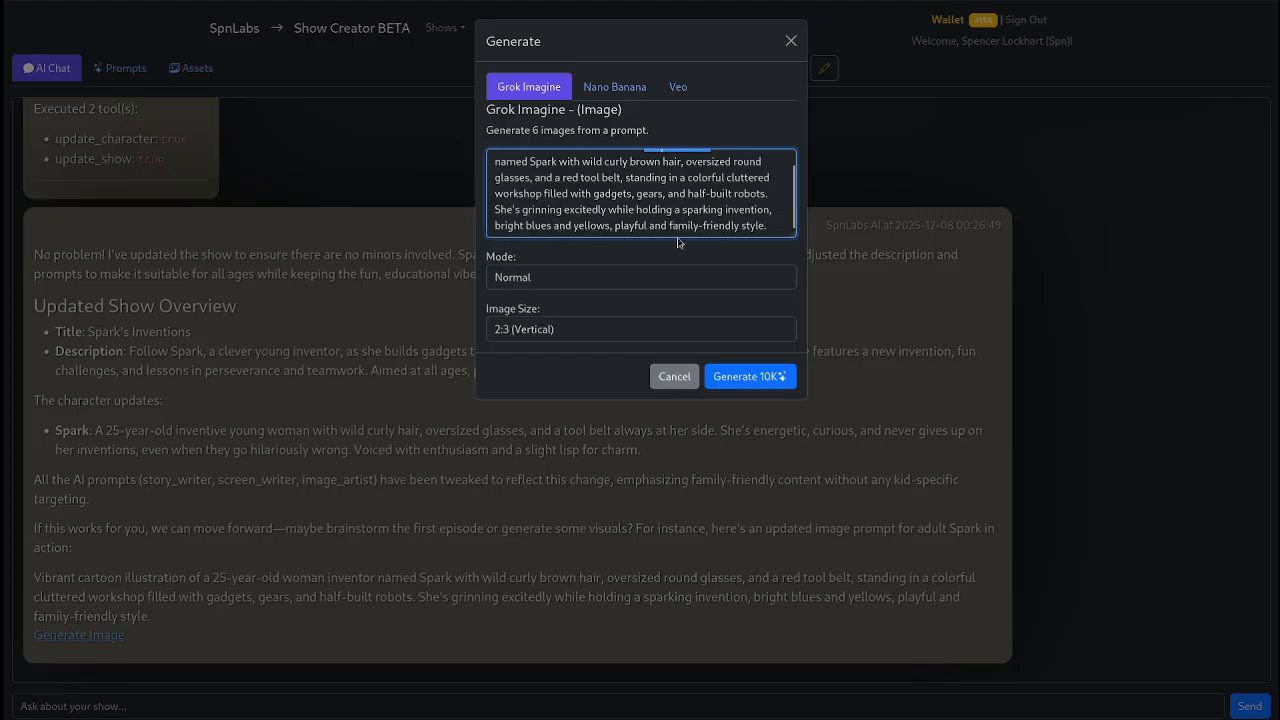
pyautogui.click(750, 376)
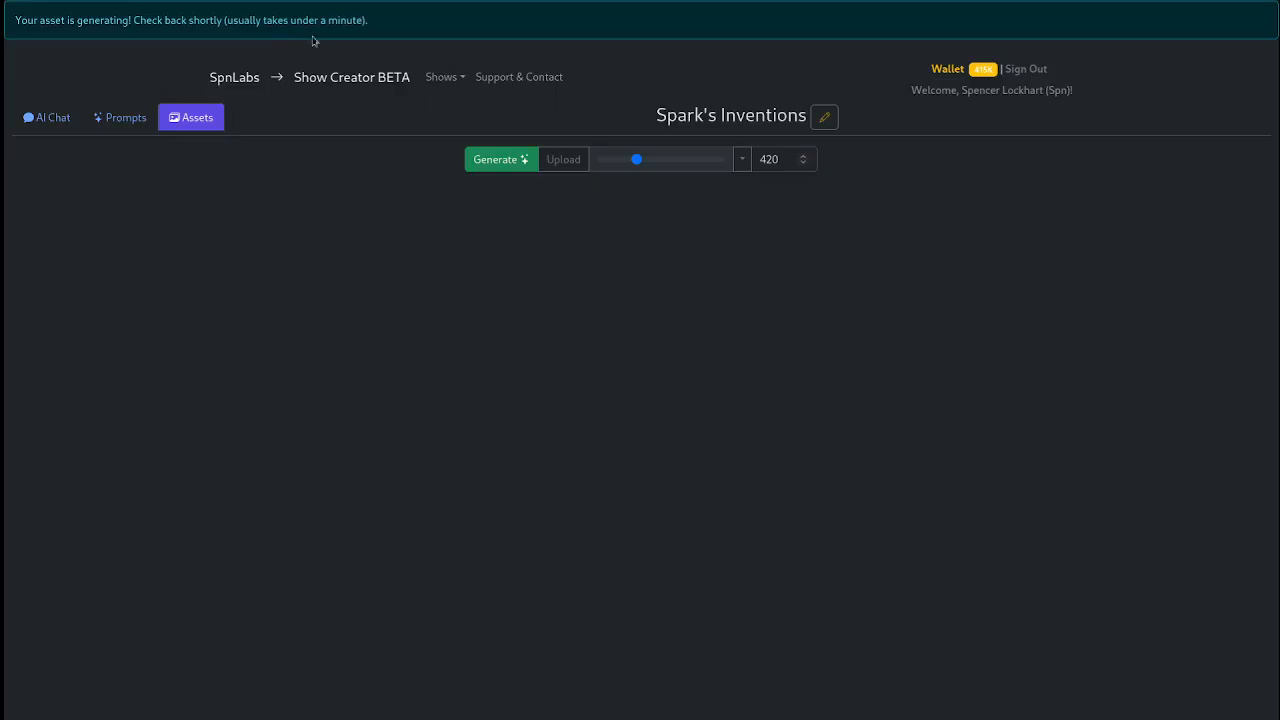
# Step: Review the show's Screen-Writer, Image-Artist and Story prompts
pyautogui.click(42, 119)
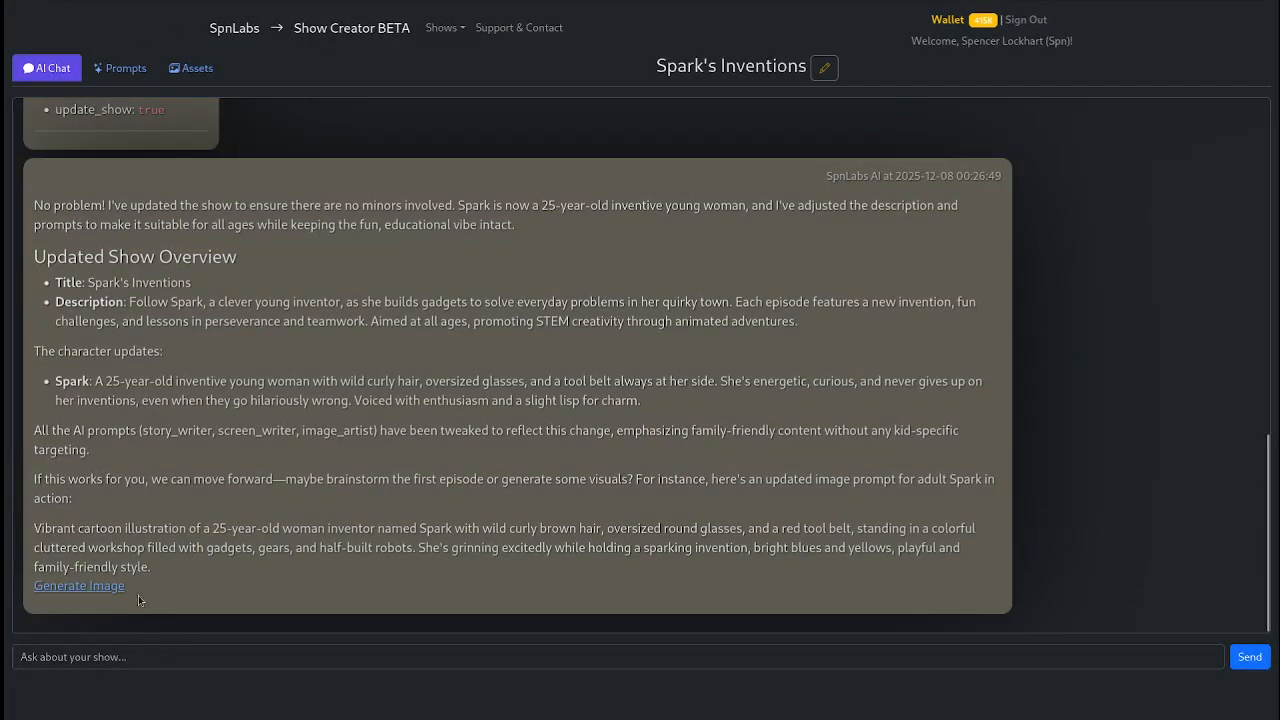
pyautogui.click(146, 72)
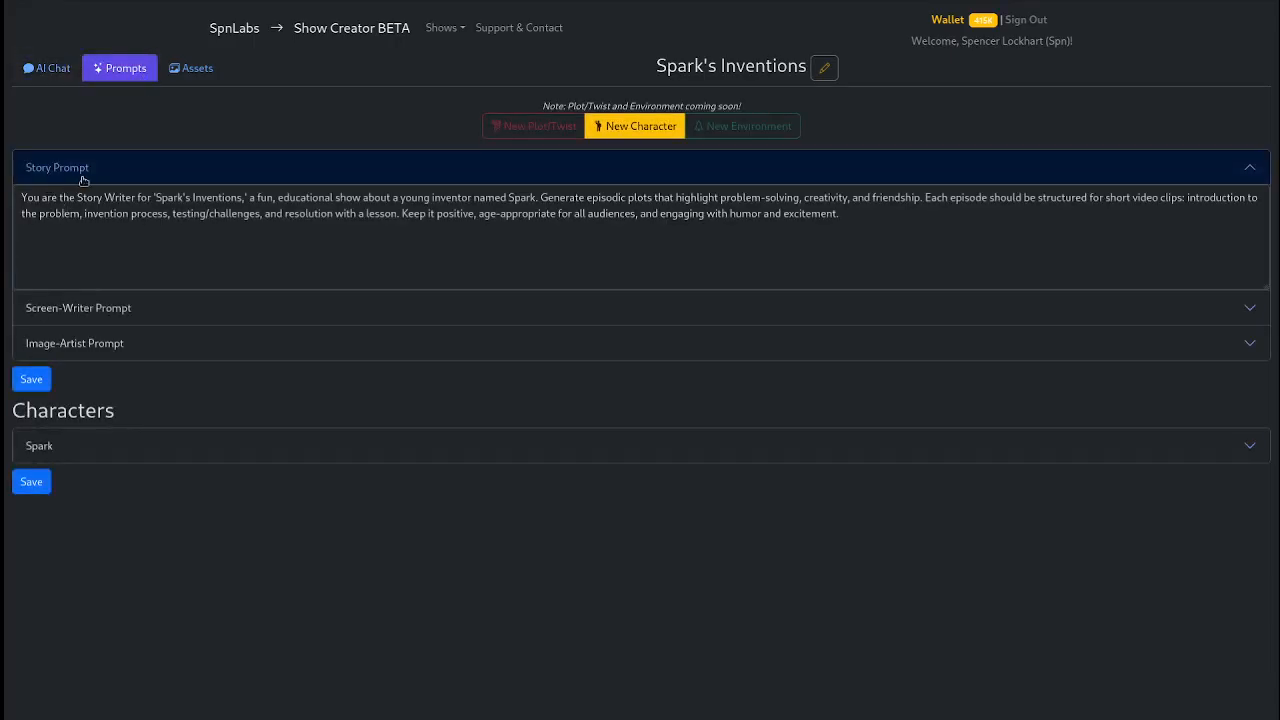
pyautogui.click(119, 307)
pyautogui.click(108, 343)
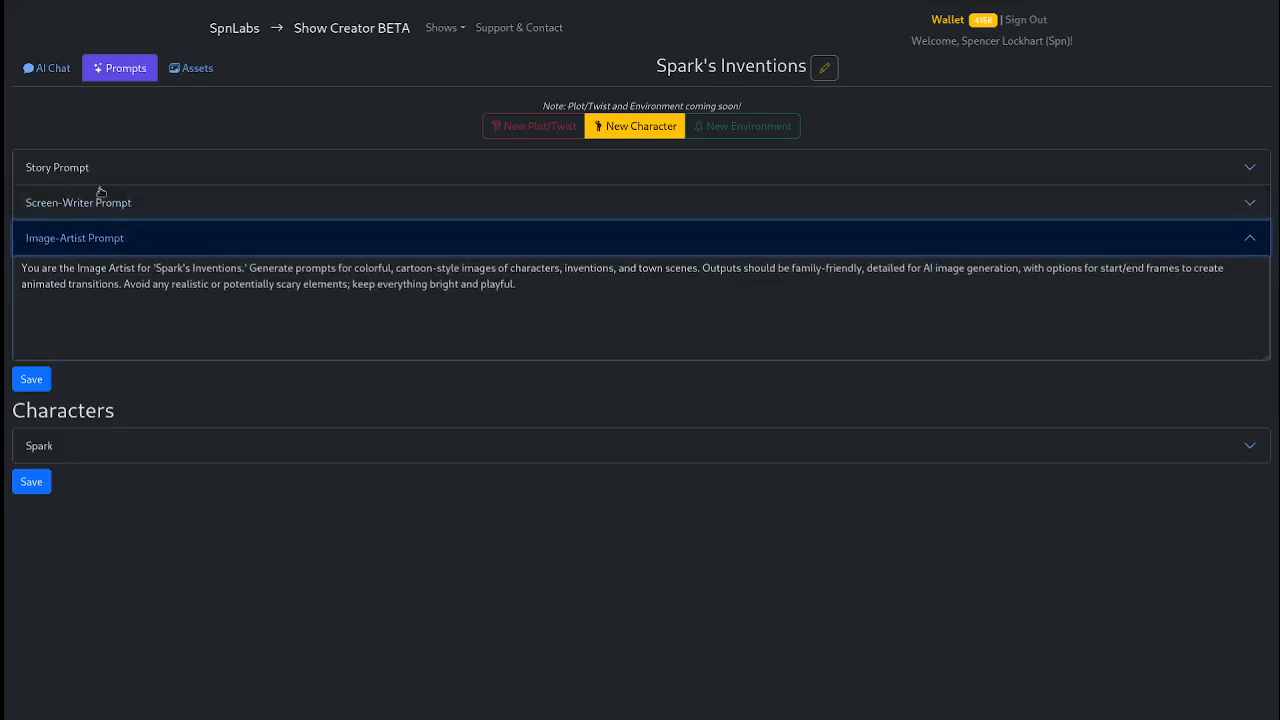
pyautogui.click(100, 167)
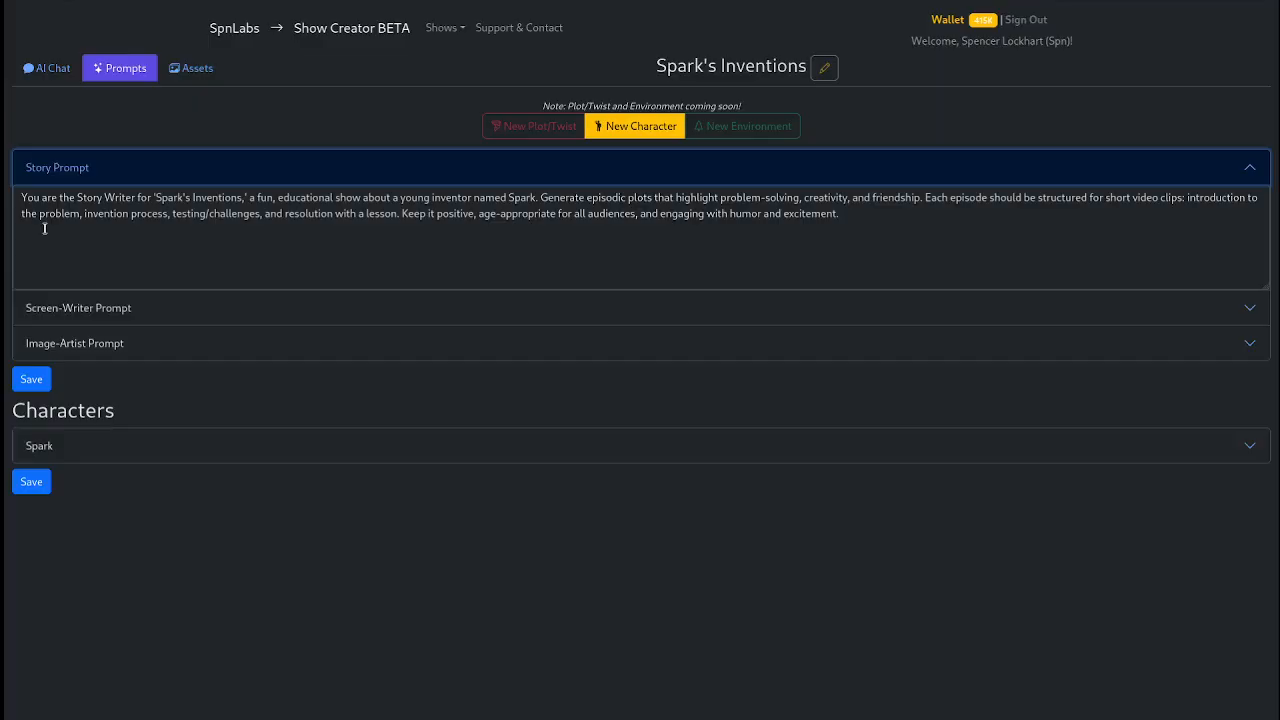
# Step: Append "asdf" to the end of the Screen-Writer Prompt and save the prompts
pyautogui.click(117, 307)
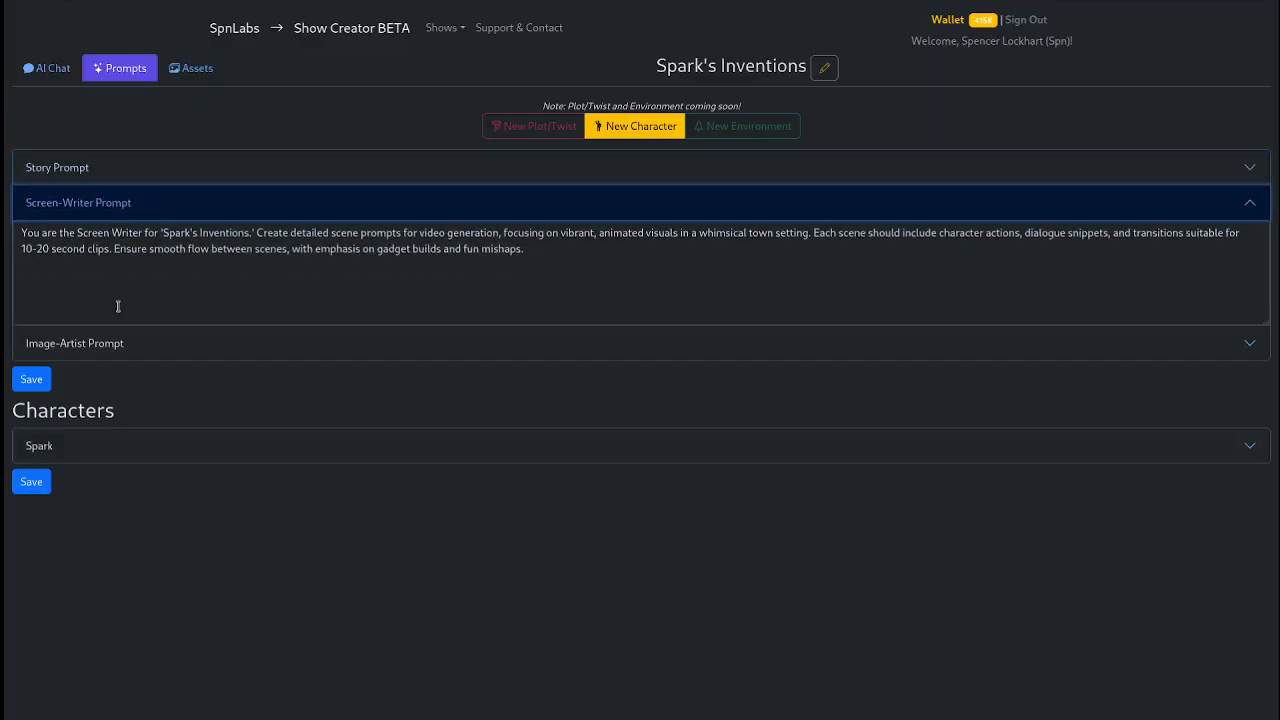
pyautogui.moveTo(21, 232); pyautogui.dragTo(537, 251)
pyautogui.click(438, 280)
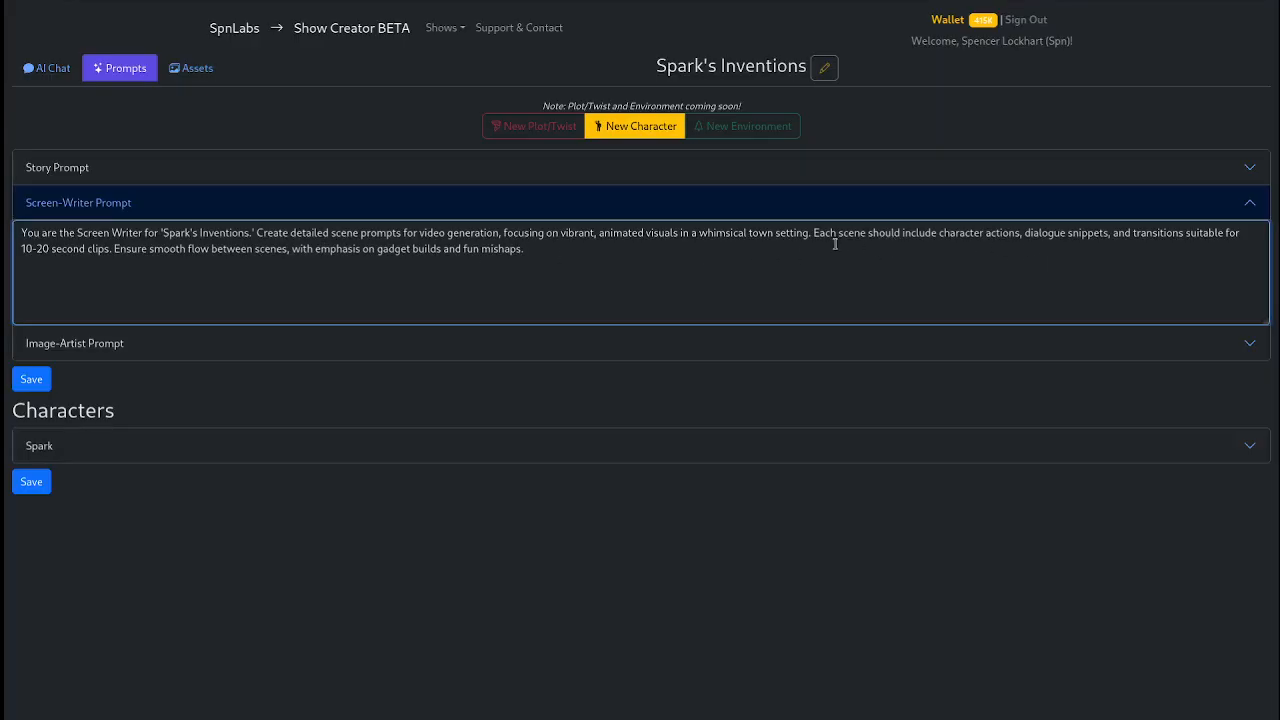
pyautogui.moveTo(810, 232); pyautogui.dragTo(926, 255)
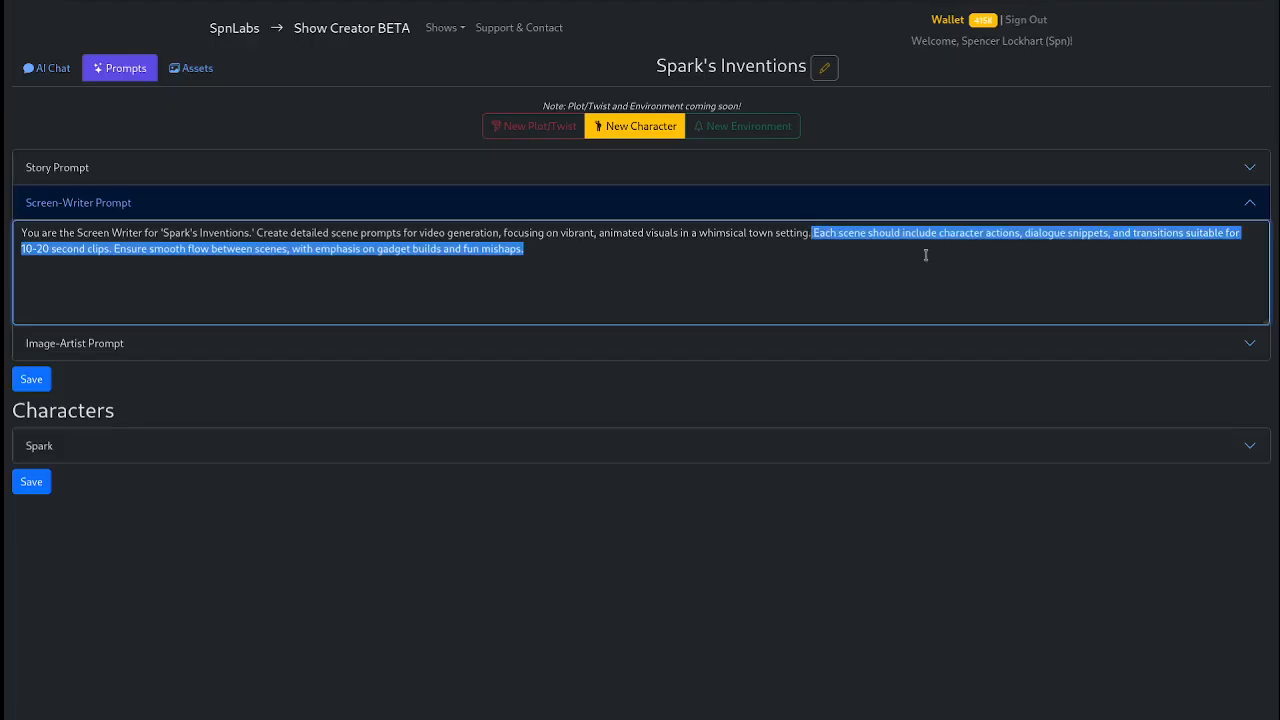
pyautogui.click(767, 272)
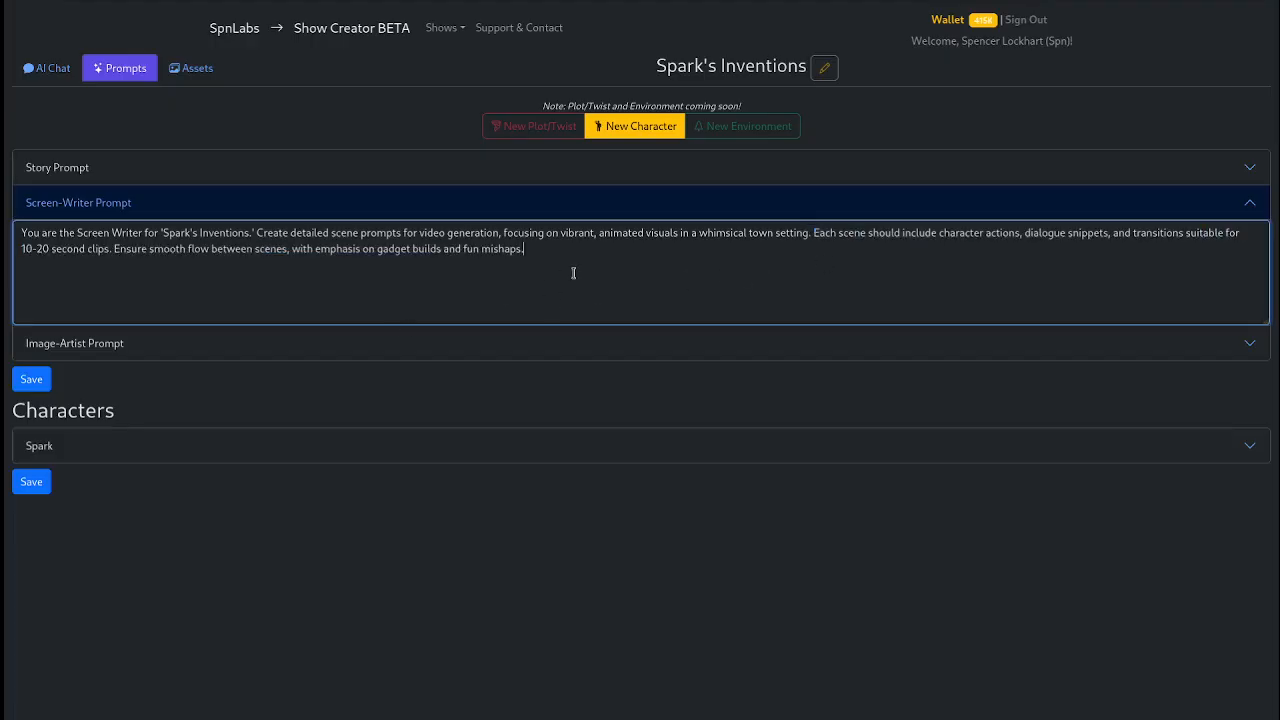
pyautogui.write('asdf')
pyautogui.click(31, 379)
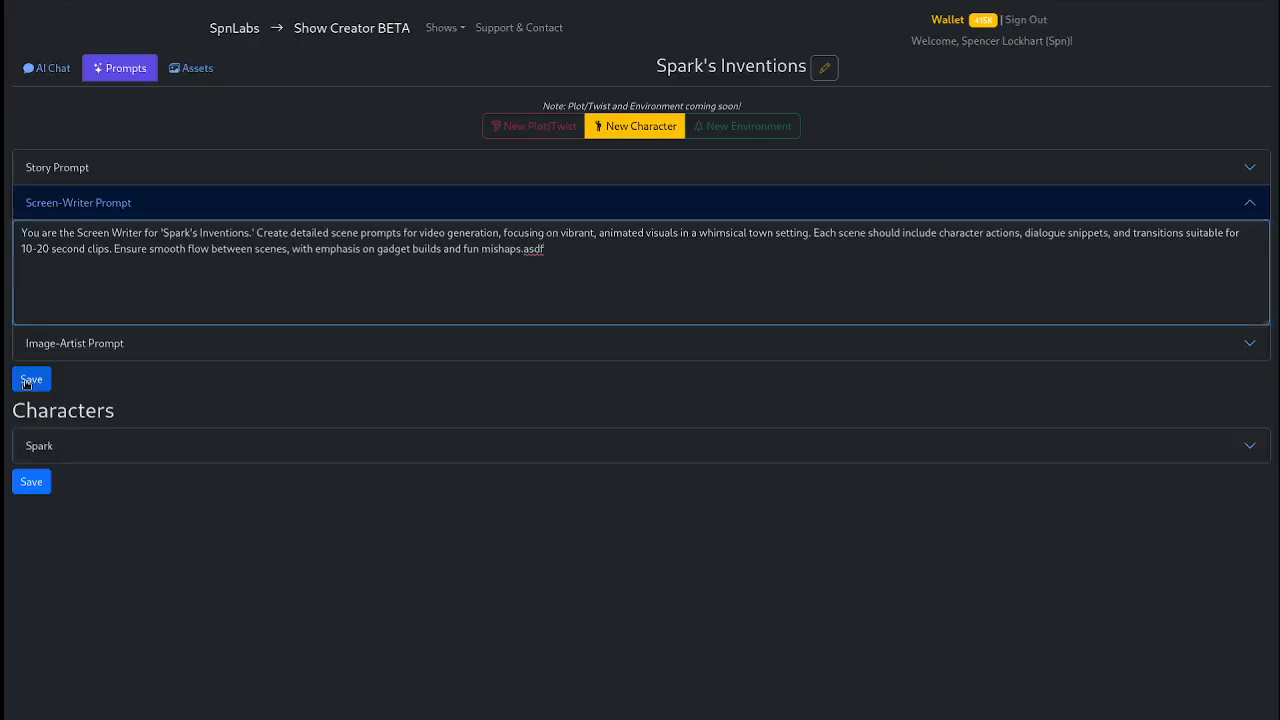
# Step: Reload the show's prompts and check the saved text of the Screen-Writer Prompt
pyautogui.click(114, 65)
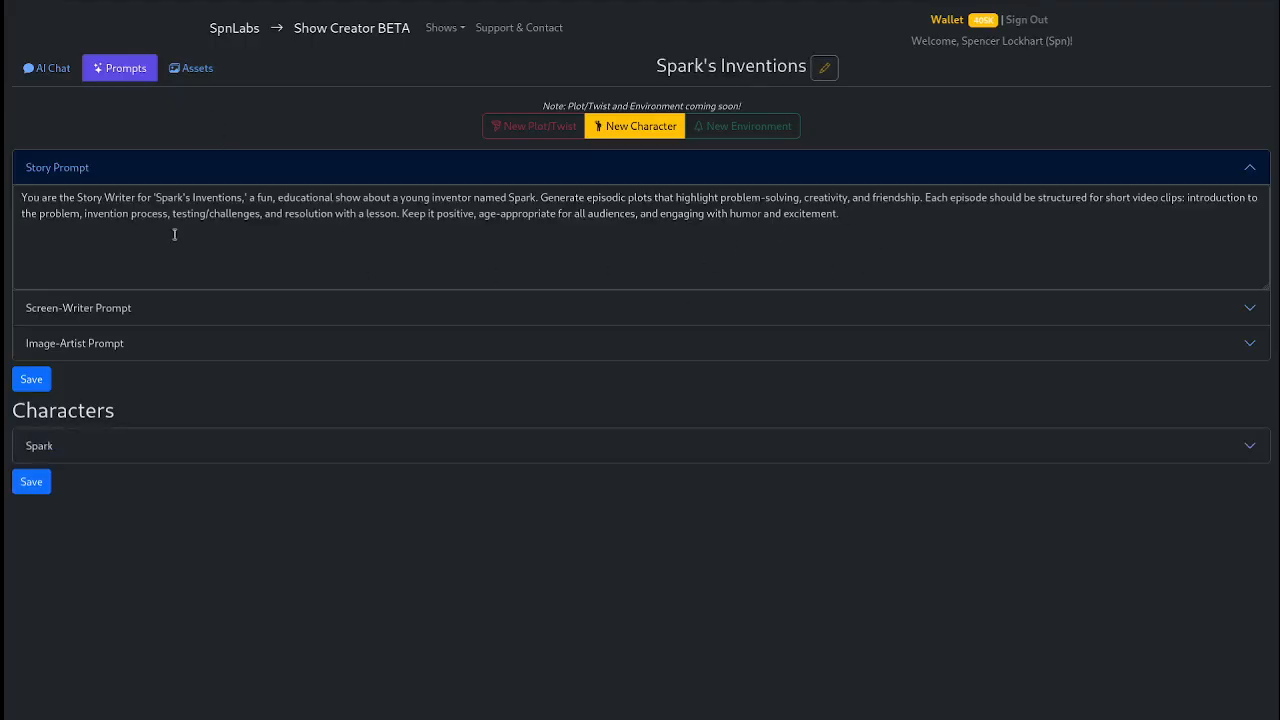
pyautogui.click(895, 222)
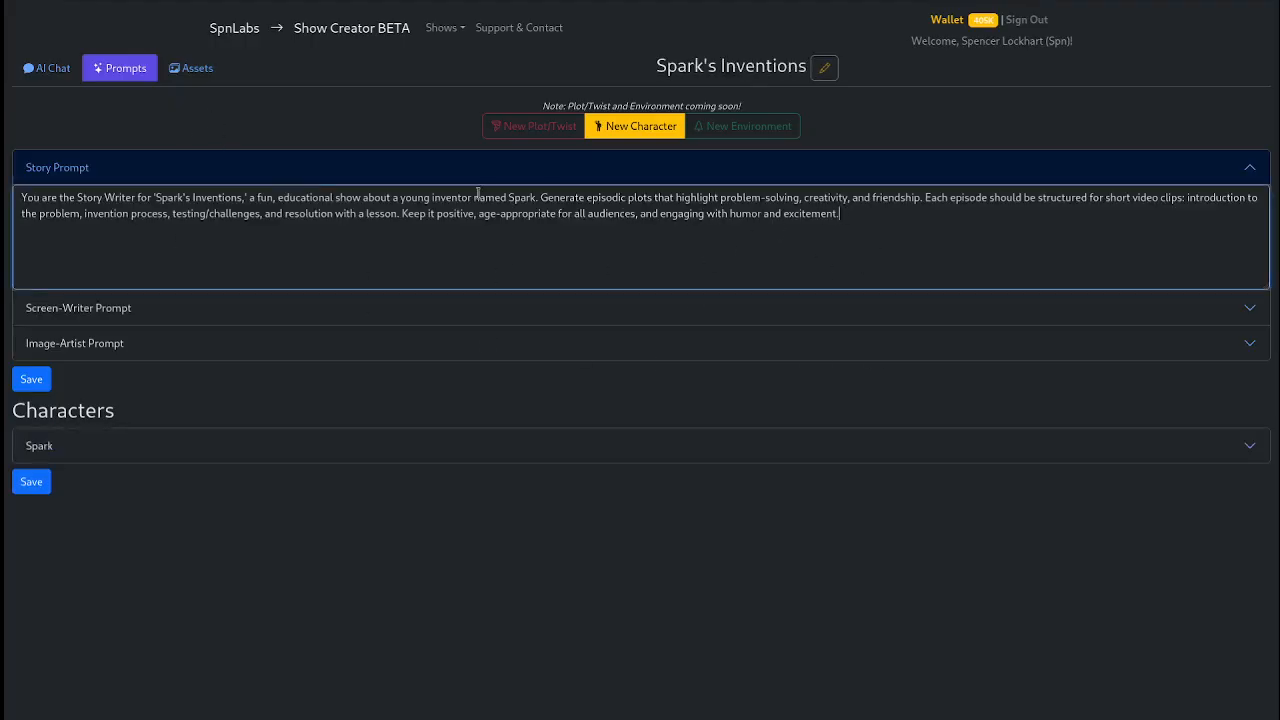
pyautogui.click(174, 310)
pyautogui.click(196, 170)
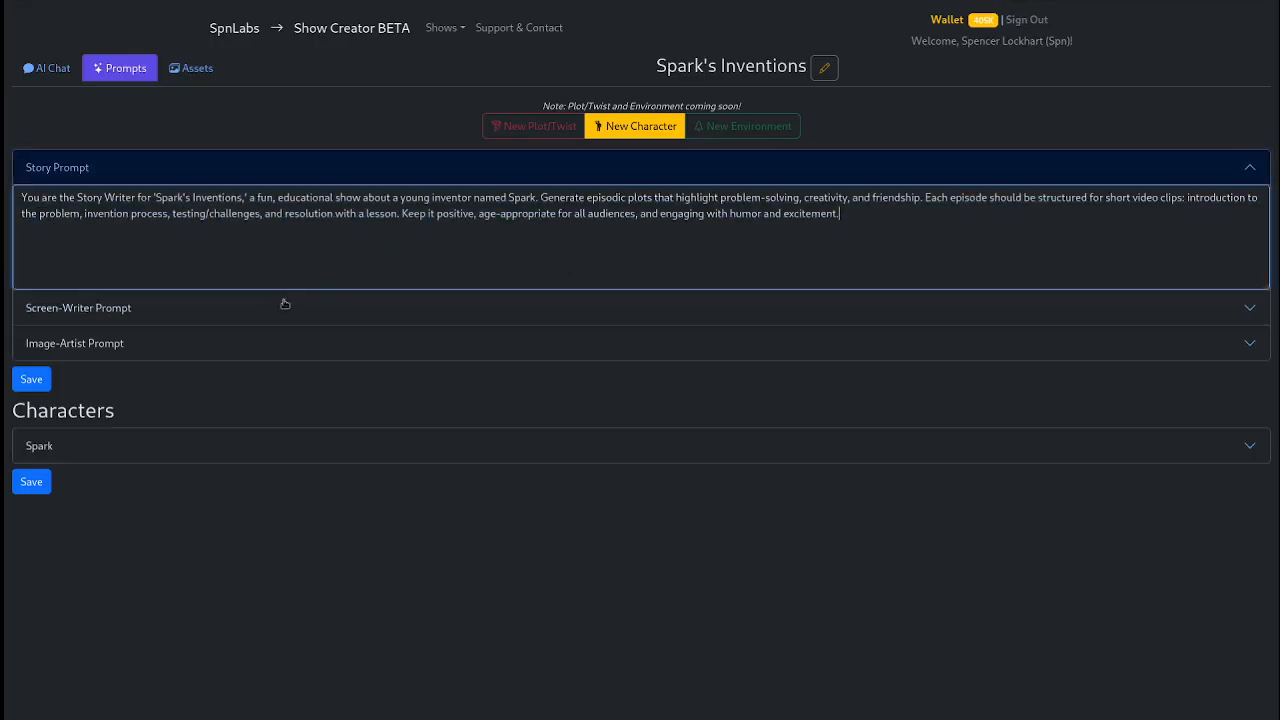
pyautogui.click(340, 343)
pyautogui.click(336, 206)
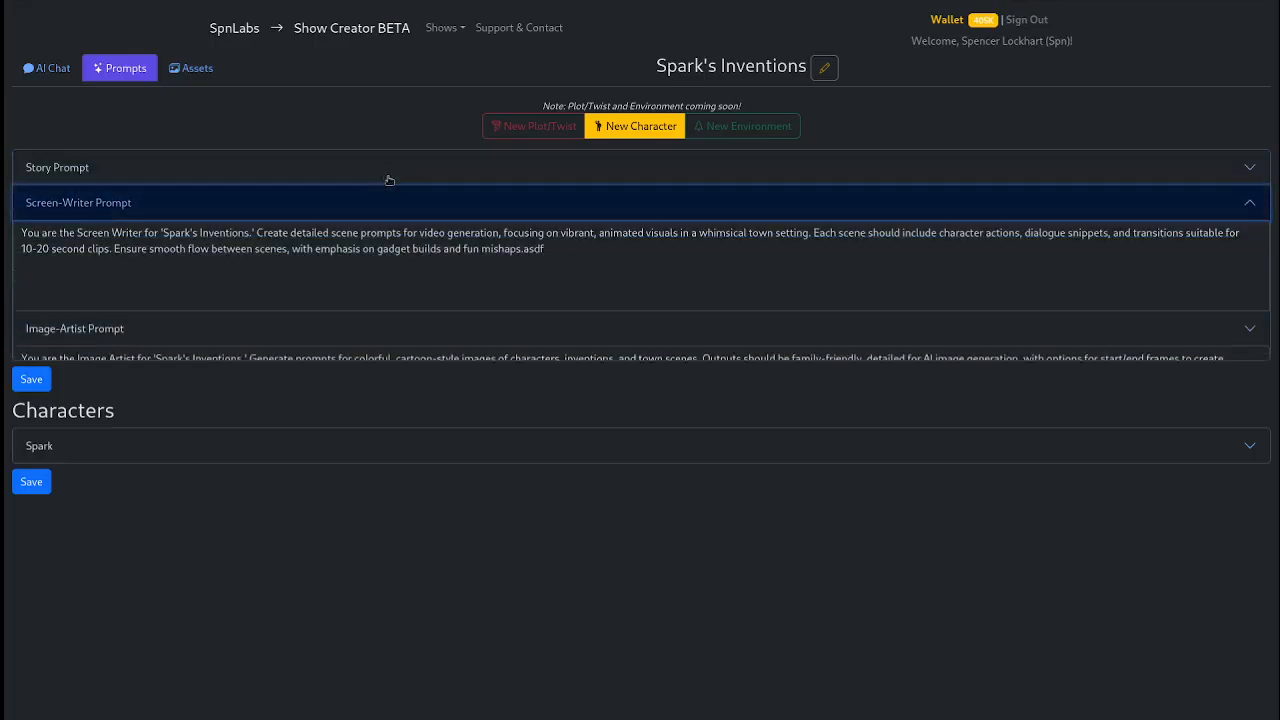
# Step: Append "adfasdfas" to the end of the Story Prompt, save the prompts and reload the page
pyautogui.click(390, 170)
pyautogui.click(854, 283)
pyautogui.write('adfasdfas')
pyautogui.click(38, 380)
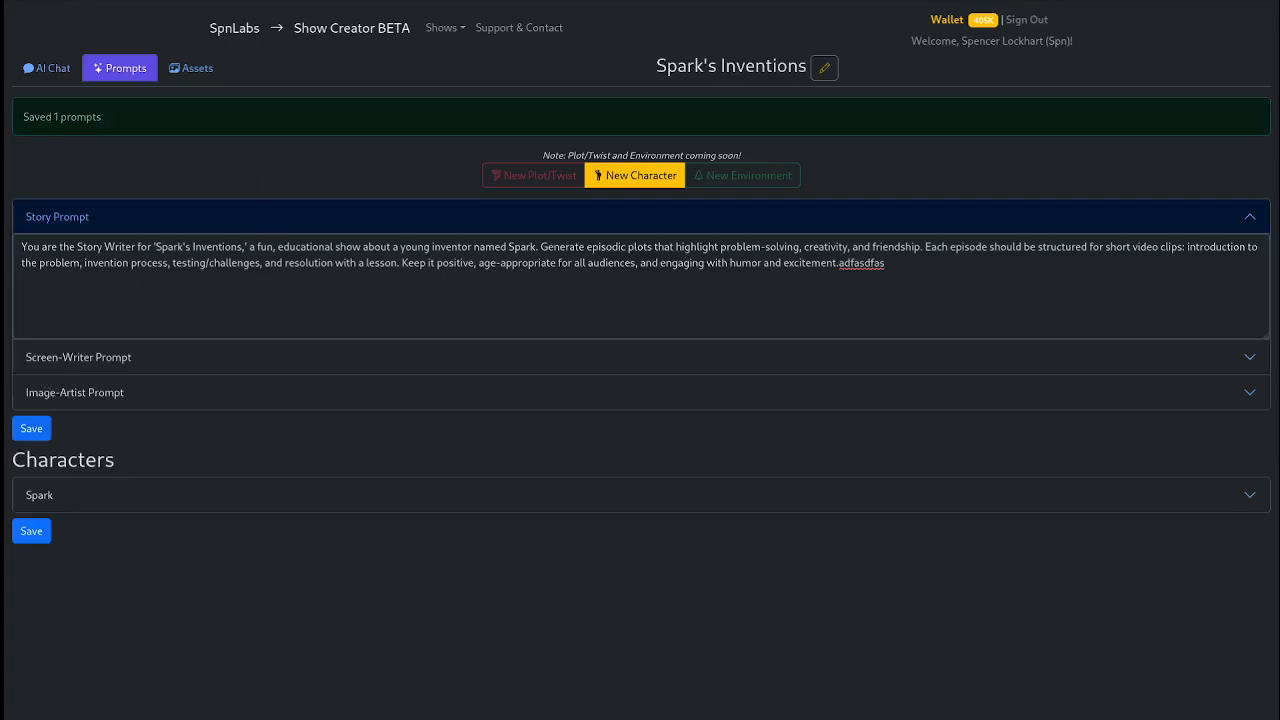
pyautogui.press('F5')
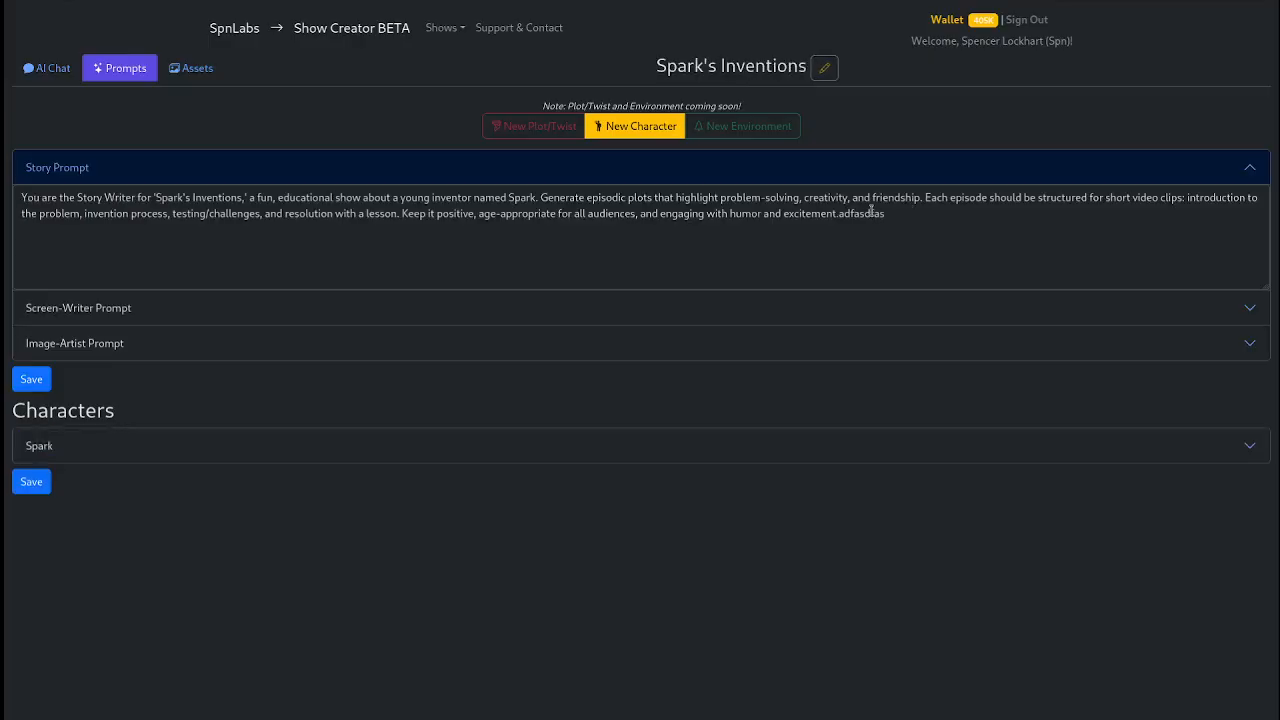
# Step: Remove the stray text "adfasdfas" from the end of the Story Prompt, save the prompts and recheck the saved Story Prompt
pyautogui.doubleClick(871, 212)
pyautogui.press('BackSpace')
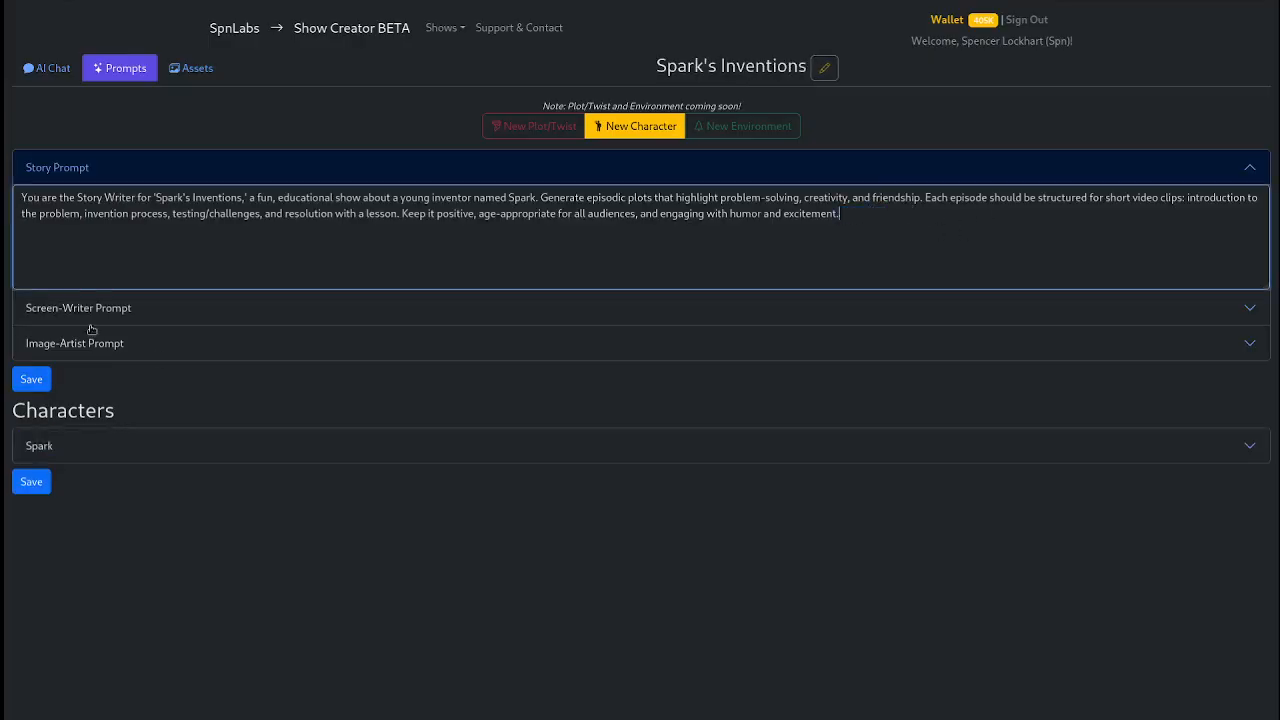
pyautogui.click(33, 383)
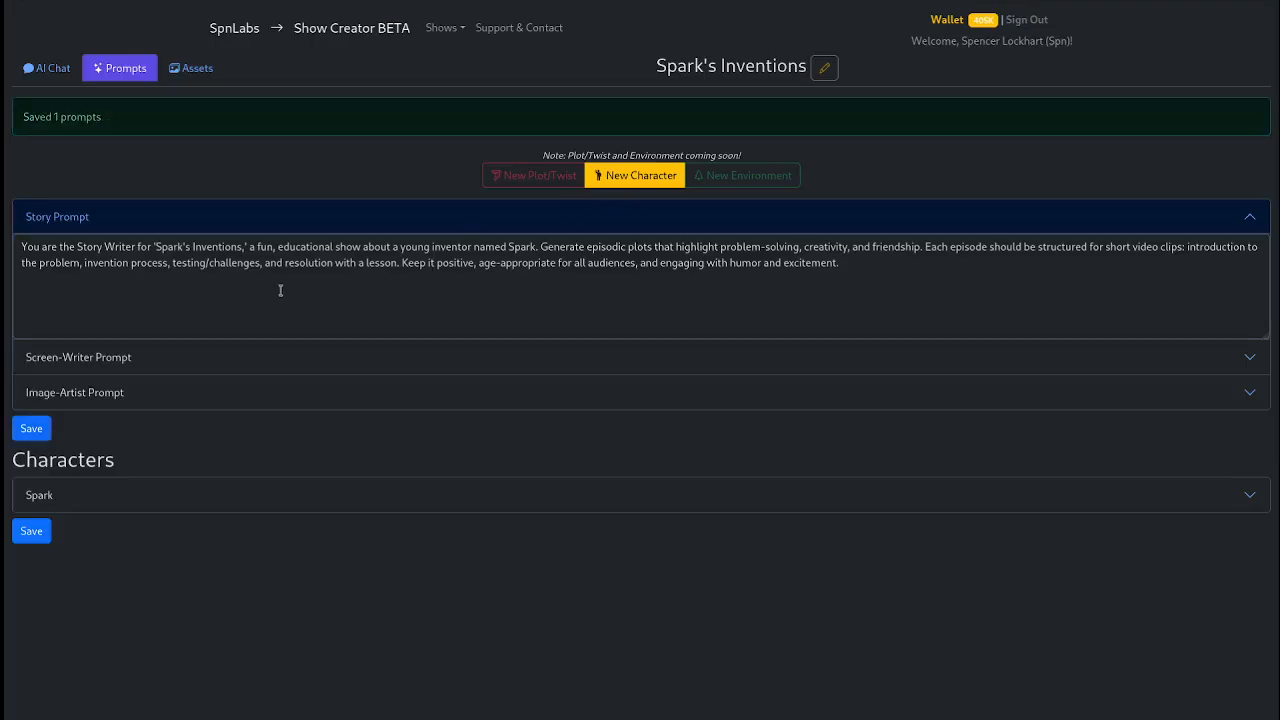
pyautogui.click(170, 380)
pyautogui.click(263, 205)
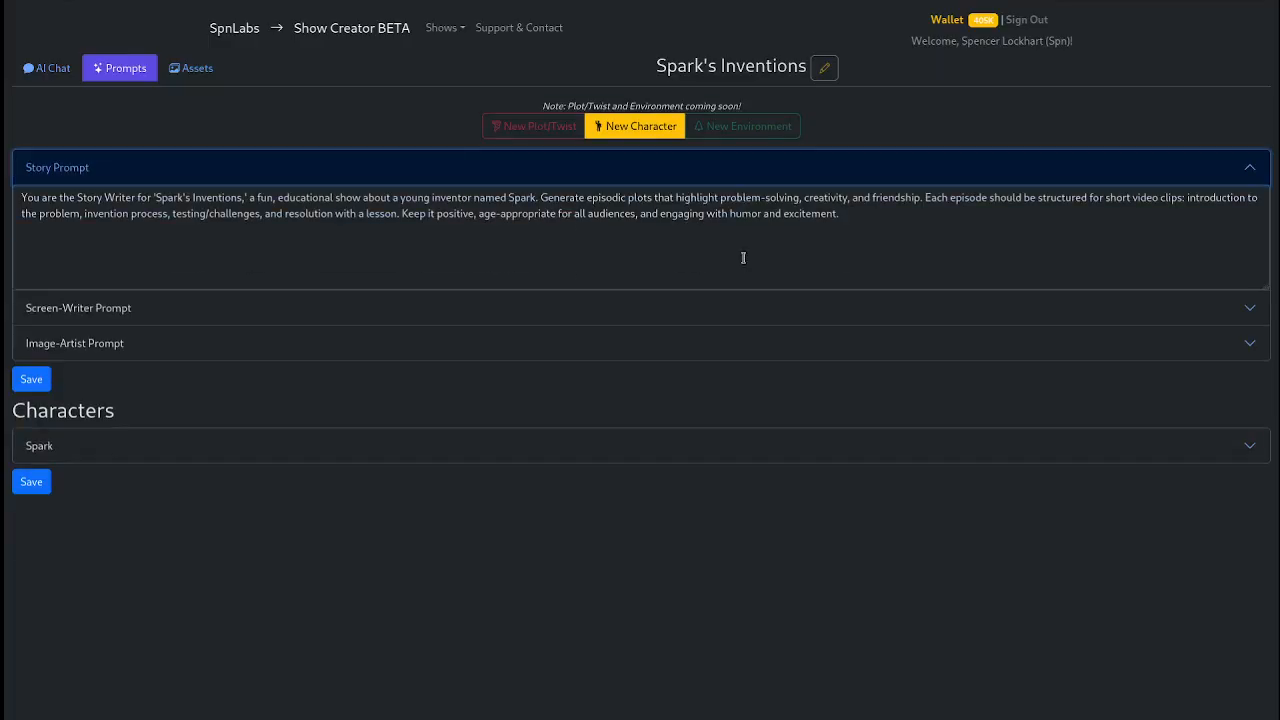
# Step: Review Spark's character description and open the show's assets
pyautogui.click(340, 452)
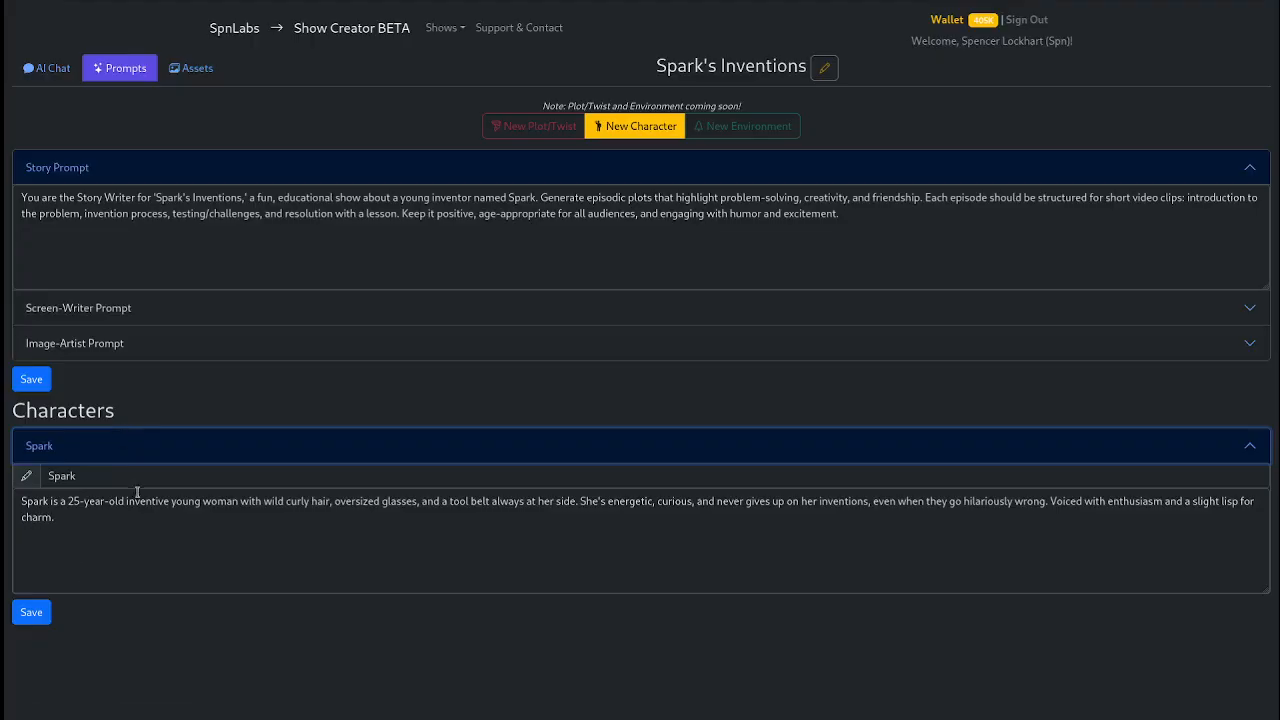
pyautogui.moveTo(127, 519); pyautogui.dragTo(236, 46)
pyautogui.click(183, 79)
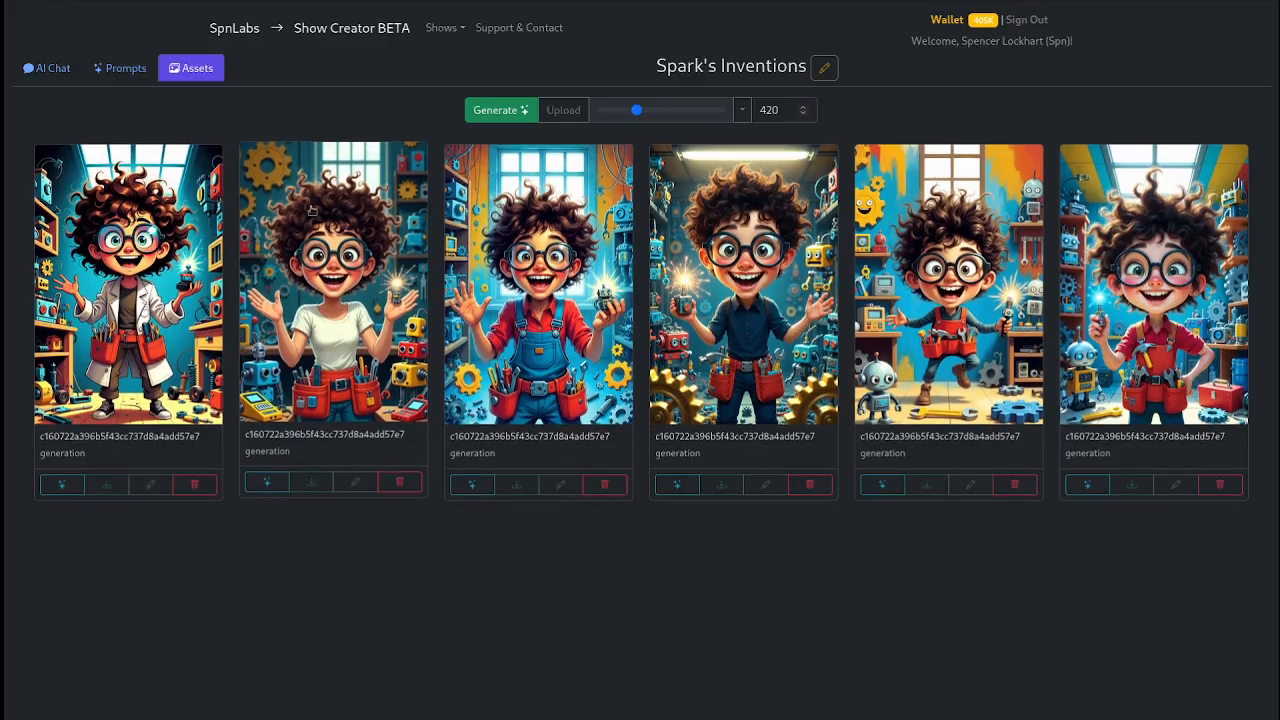
# Step: Start a new asset generation and compare the Grok Imagine and Nano Banana options
pyautogui.click(499, 110)
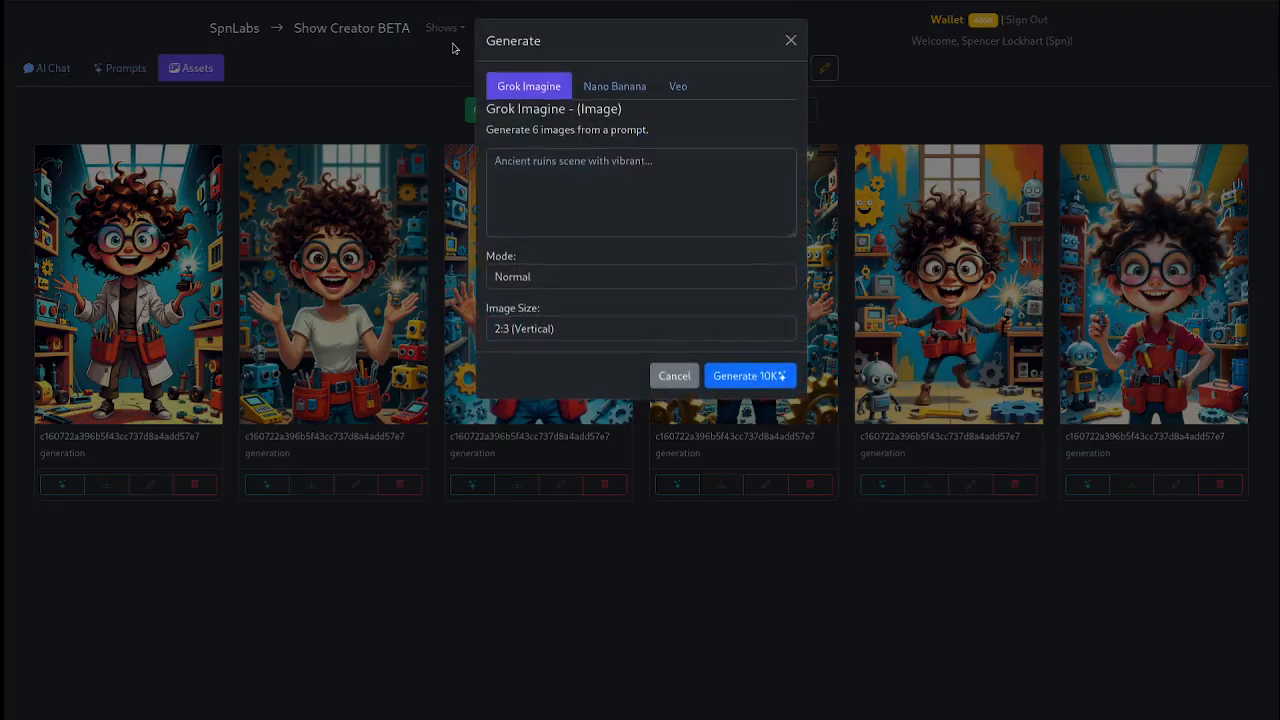
pyautogui.moveTo(520, 131); pyautogui.dragTo(570, 131)
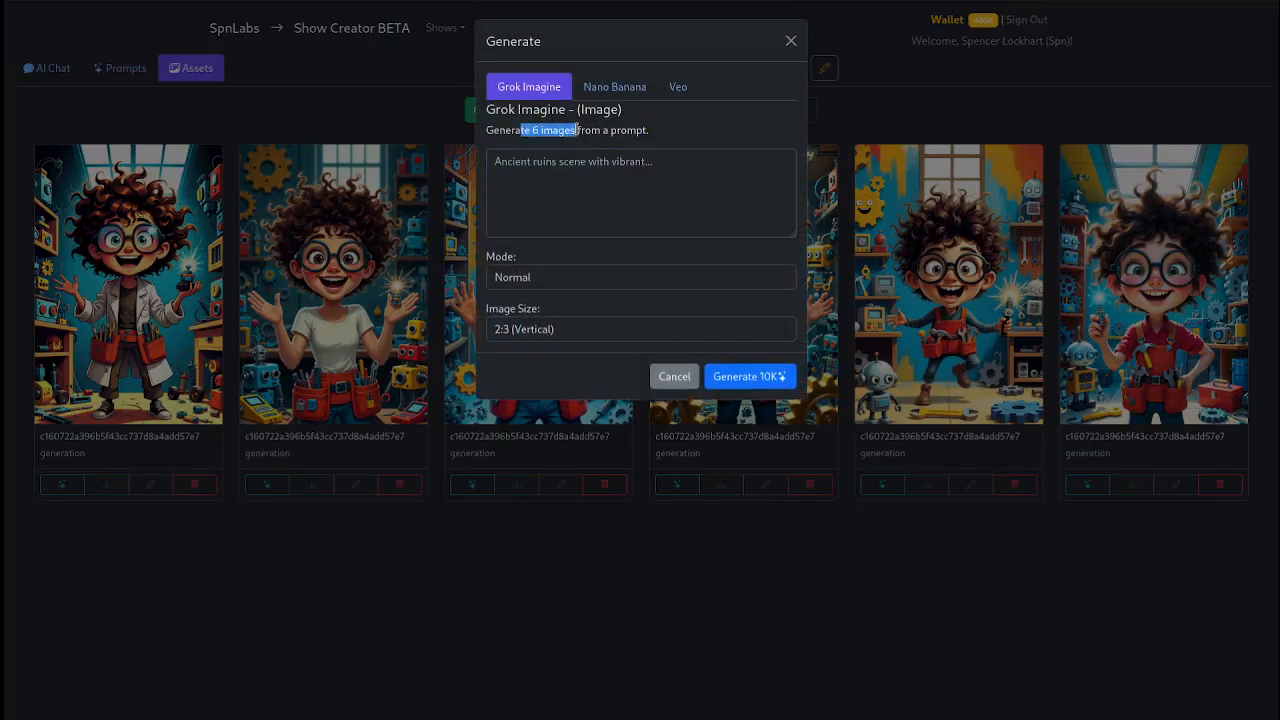
pyautogui.click(614, 86)
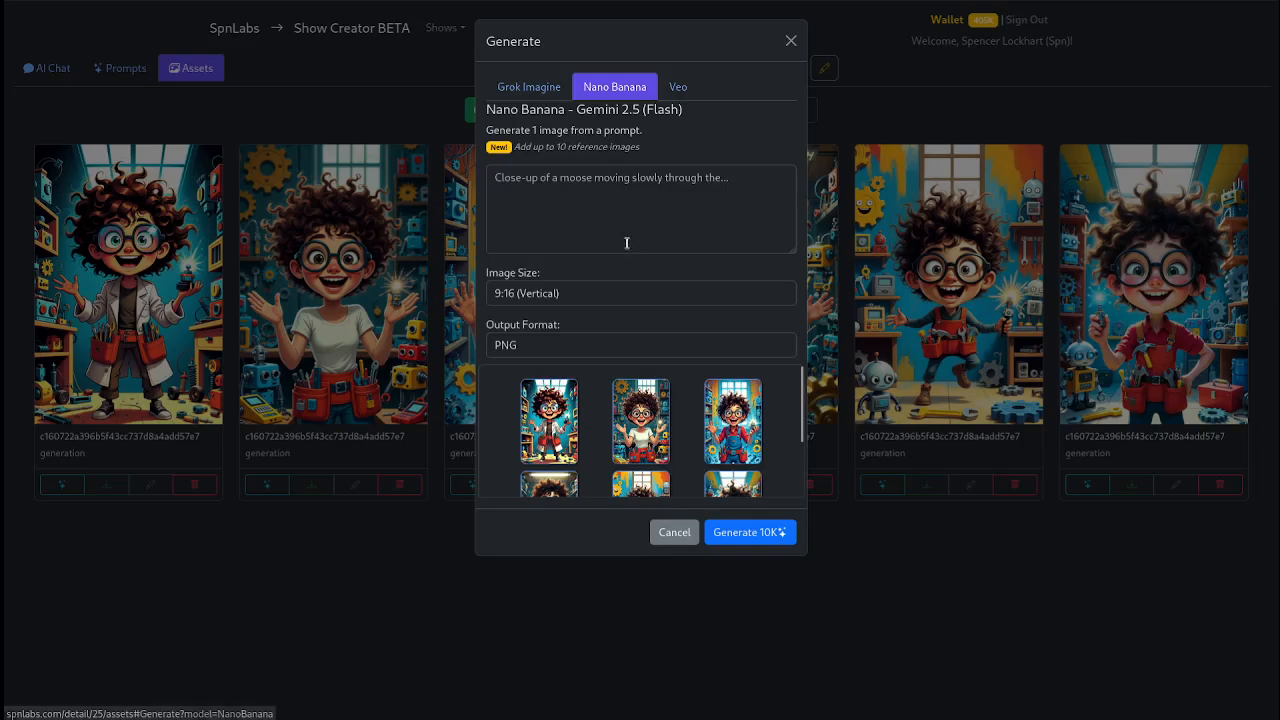
# Step: Add all six Spark images as reference images for the Nano Banana generation and check how many images it generates
pyautogui.scroll(-3, 640, 440)
pyautogui.click(657, 444)
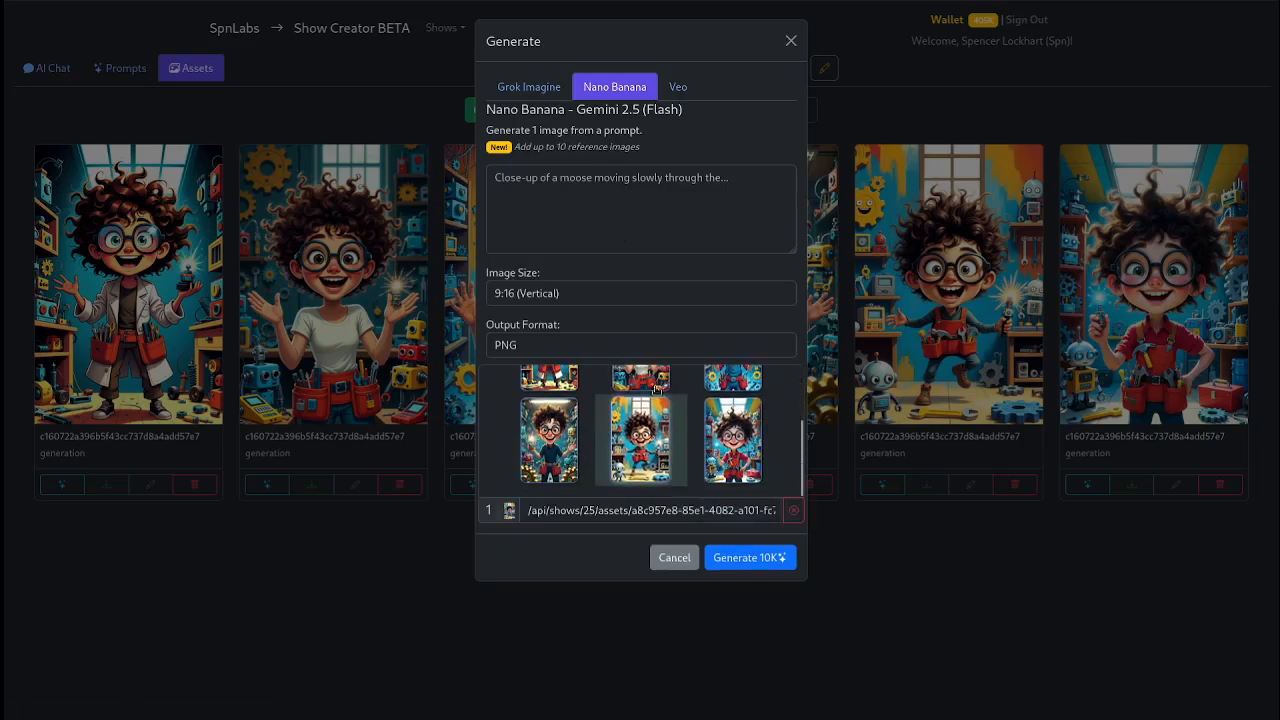
pyautogui.click(660, 380)
pyautogui.click(561, 455)
pyautogui.scroll(3, 560, 430)
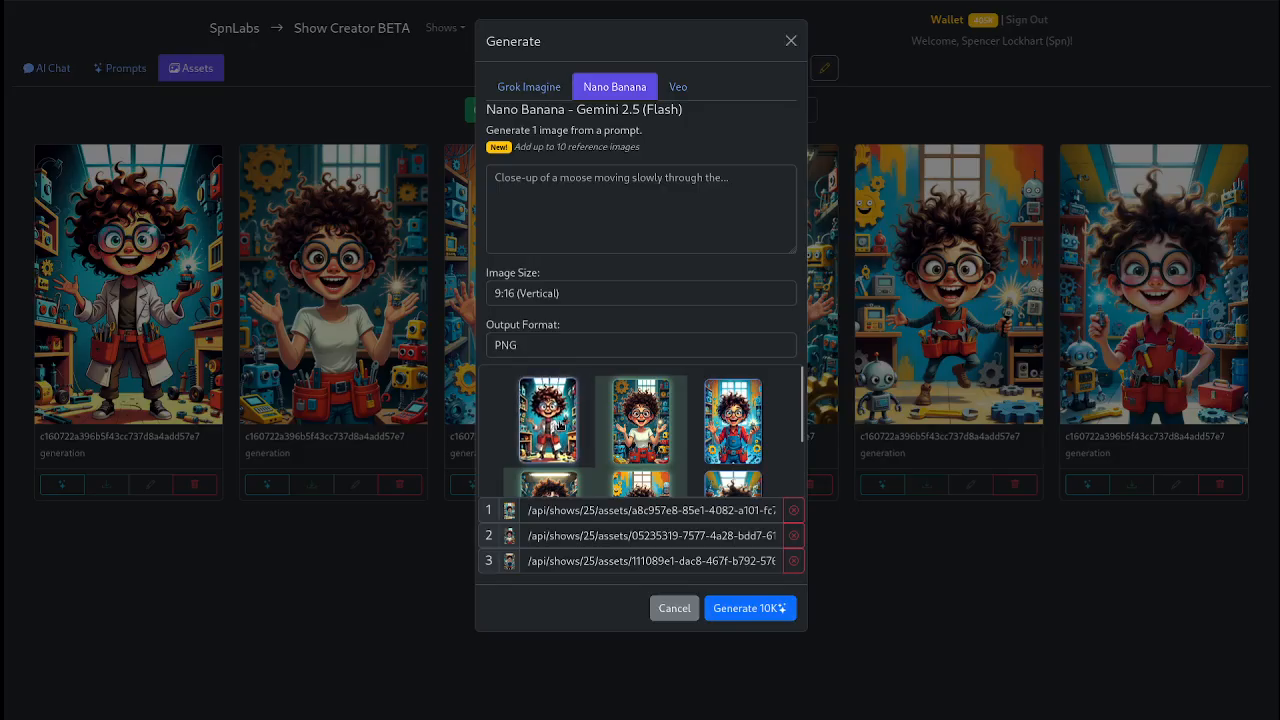
pyautogui.keyDown('shift'); pyautogui.click(560, 425); pyautogui.keyUp('shift')
pyautogui.keyDown('shift'); pyautogui.click(733, 420); pyautogui.keyUp('shift')
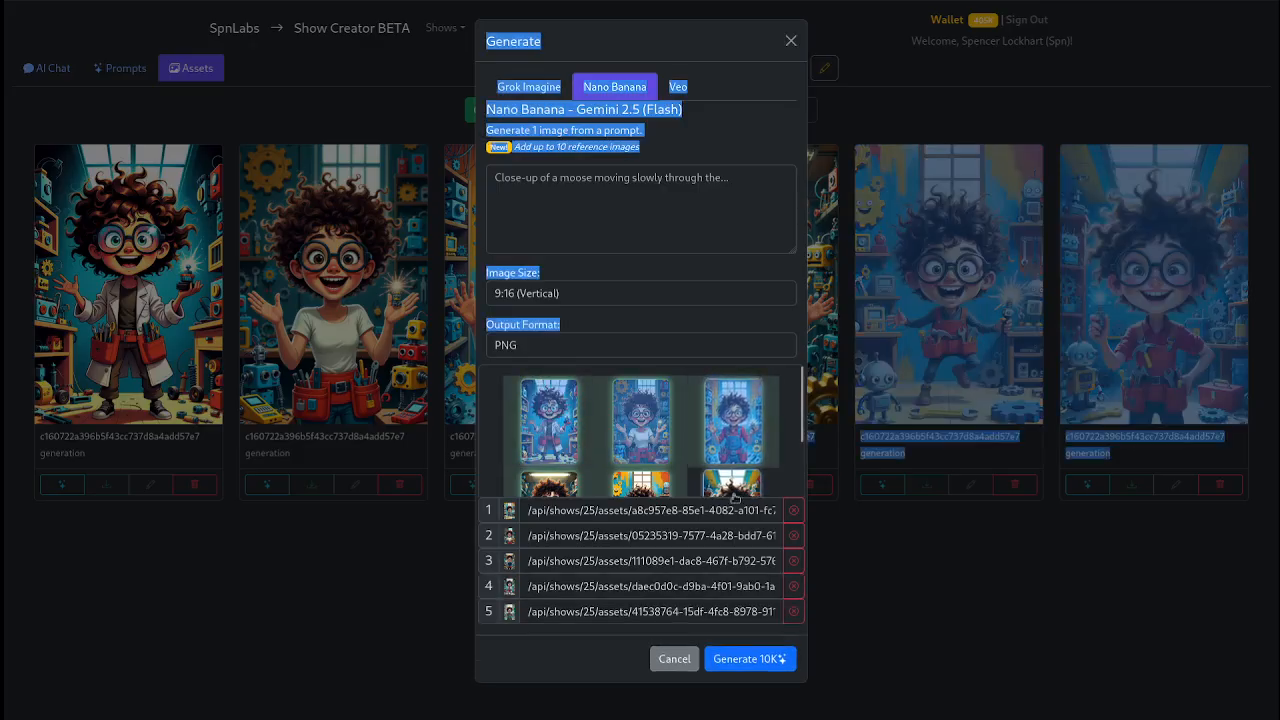
pyautogui.keyDown('shift'); pyautogui.click(733, 484); pyautogui.keyUp('shift')
pyautogui.scroll(-2, 650, 388)
pyautogui.click(636, 224)
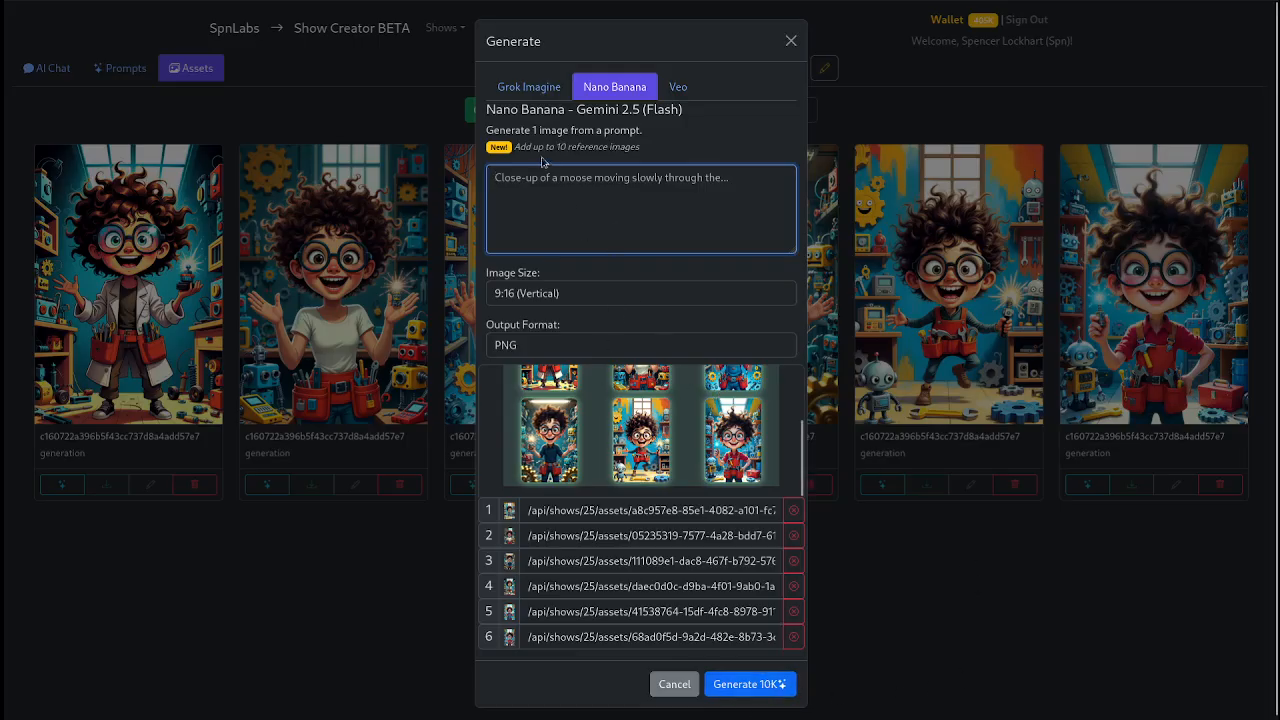
pyautogui.moveTo(531, 131); pyautogui.dragTo(552, 131)
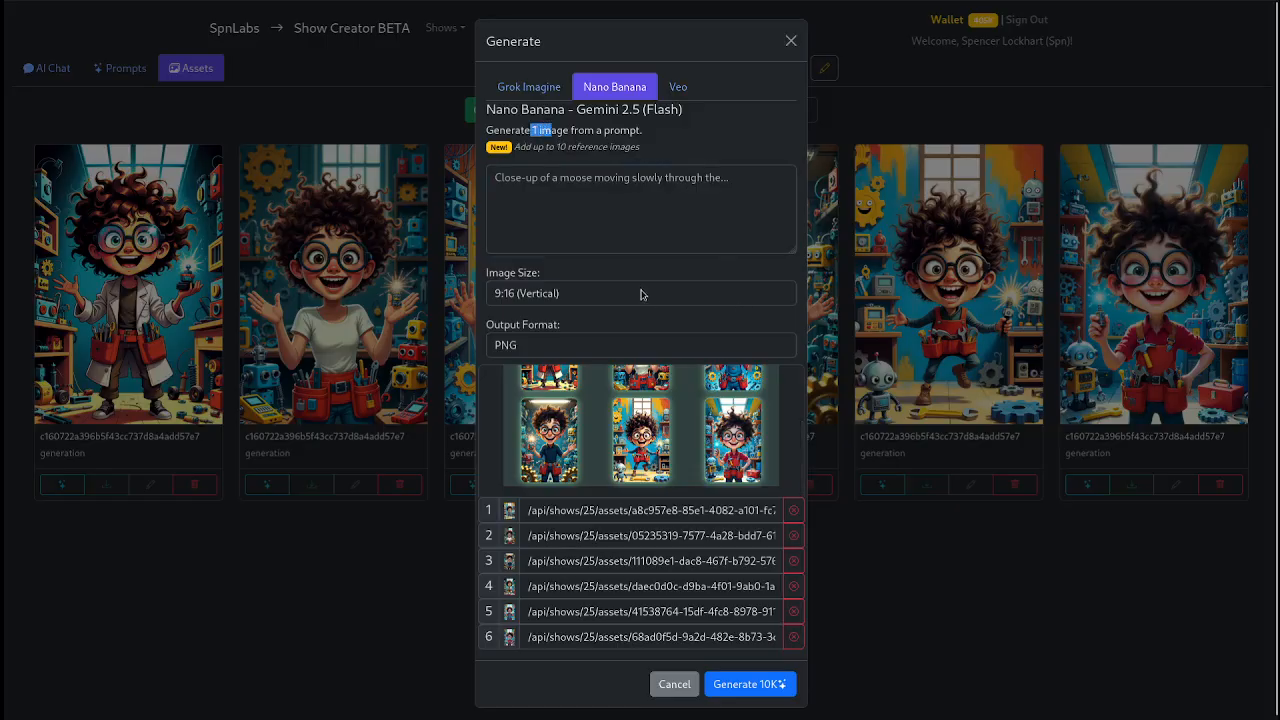
# Step: Check the Grok Imagine options again and deselect all six Nano Banana reference images
pyautogui.click(506, 89)
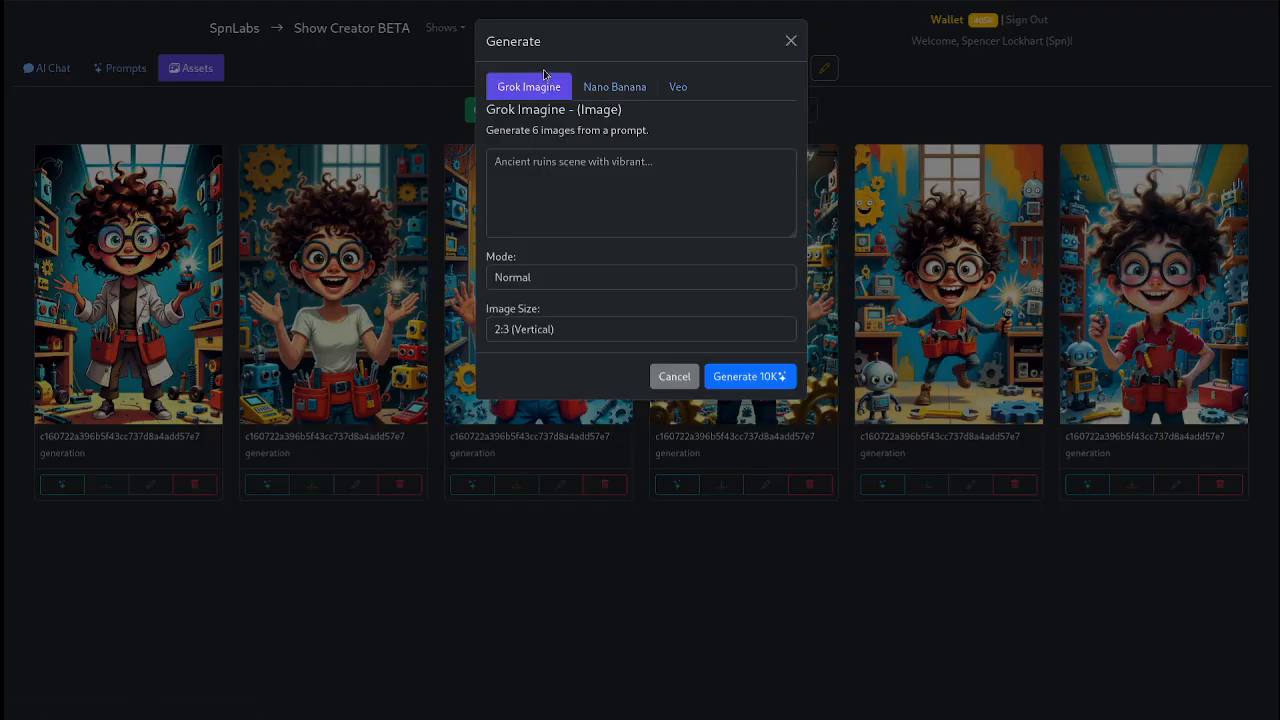
pyautogui.click(616, 86)
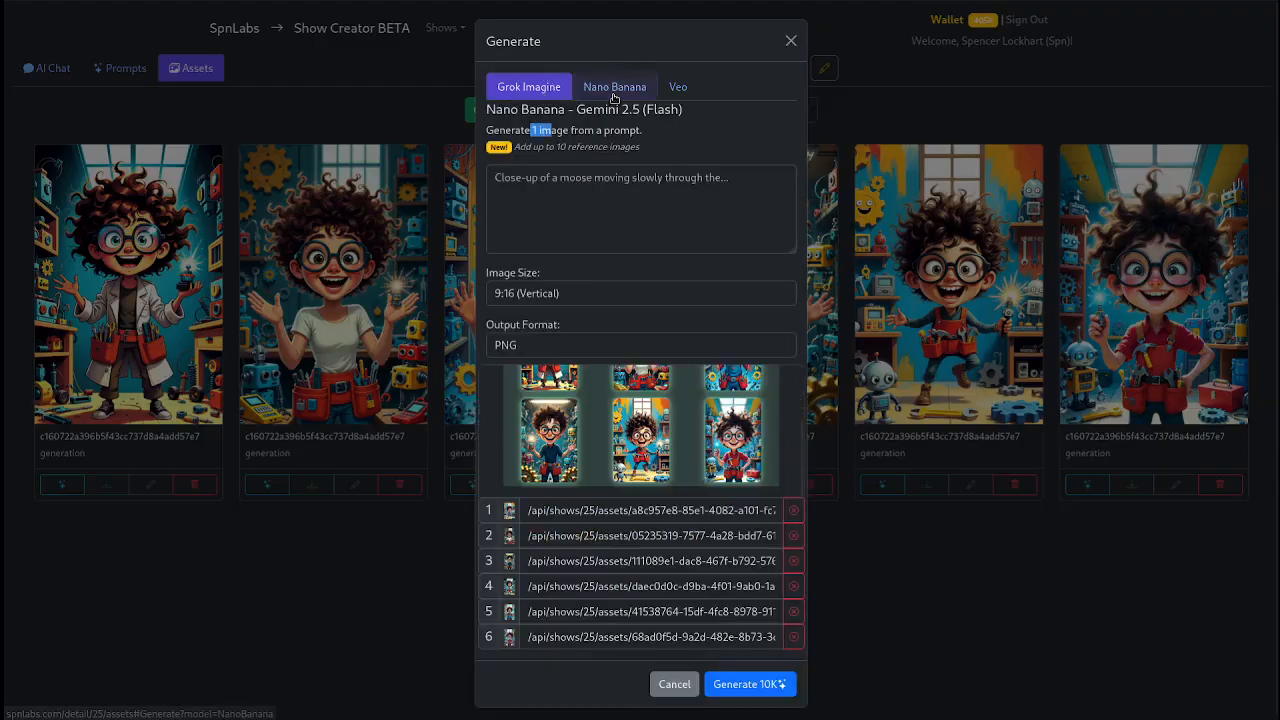
pyautogui.scroll(2, 640, 430)
pyautogui.click(549, 420)
pyautogui.click(641, 420)
pyautogui.click(745, 412)
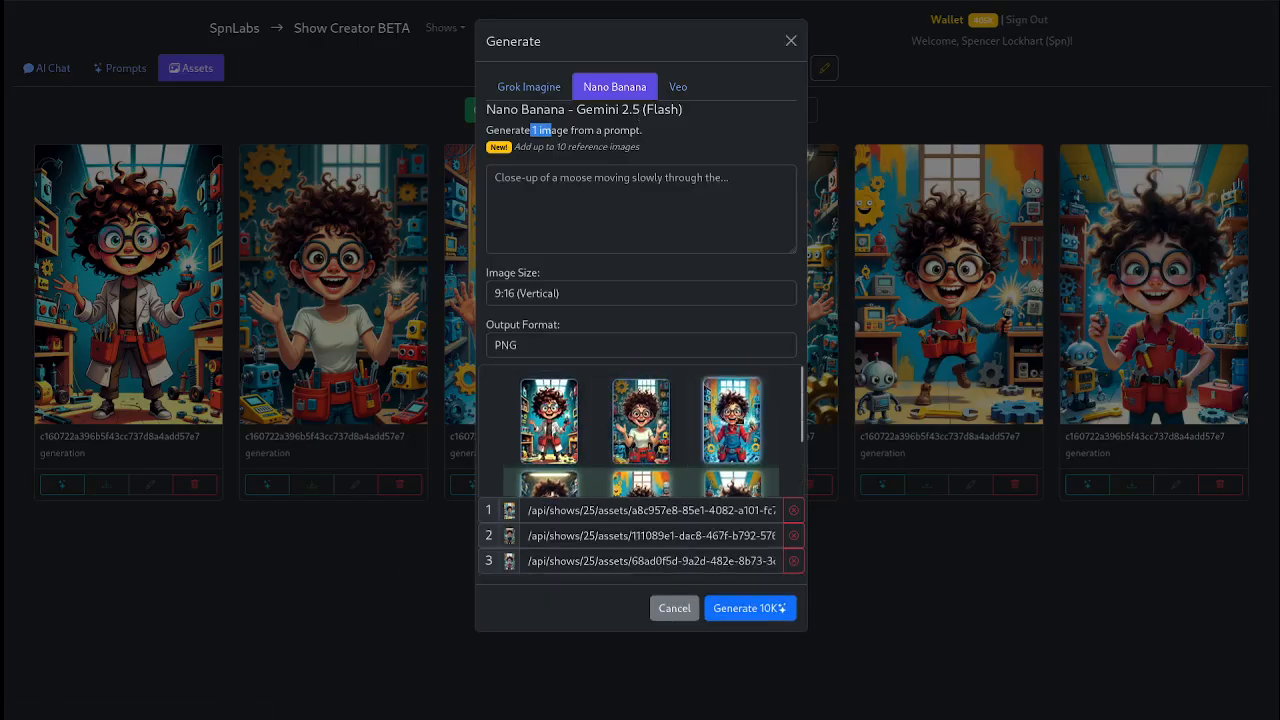
pyautogui.scroll(-2, 735, 430)
pyautogui.click(733, 440)
pyautogui.click(645, 440)
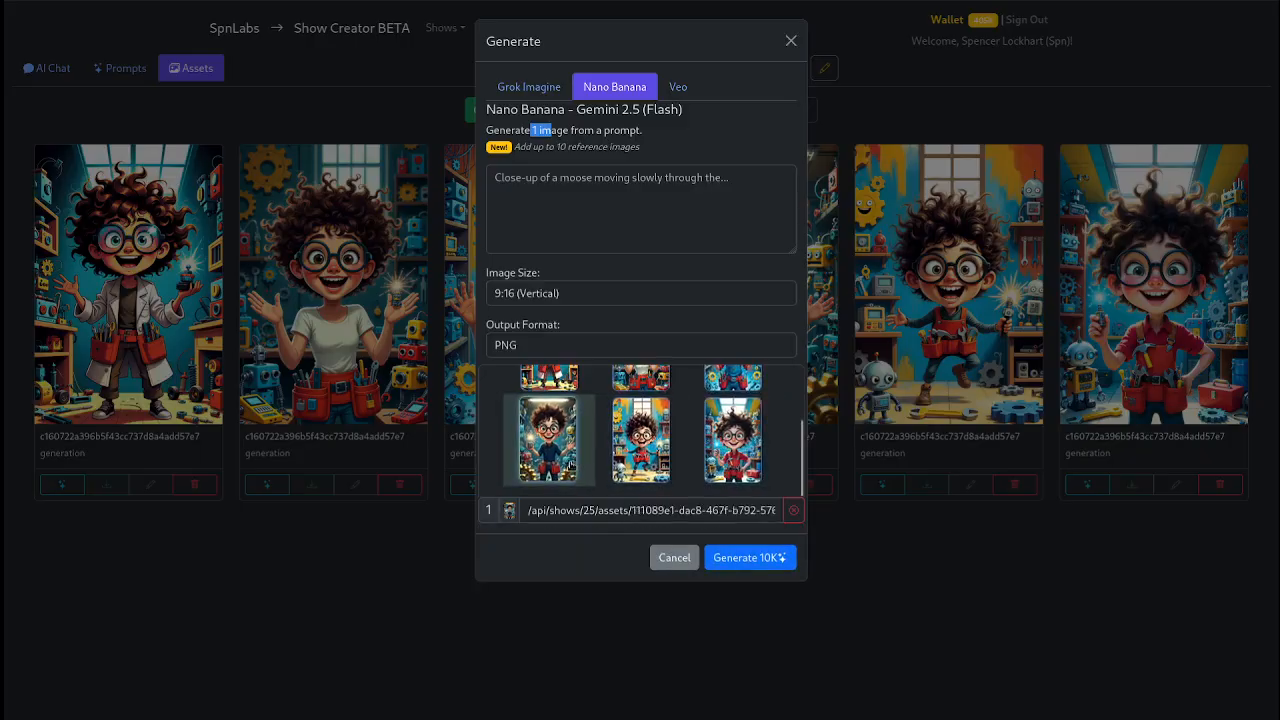
pyautogui.click(568, 463)
# Step: Try single Spark images as the Nano Banana reference, ending with the lab-coat image, and cancel the generation
pyautogui.click(529, 86)
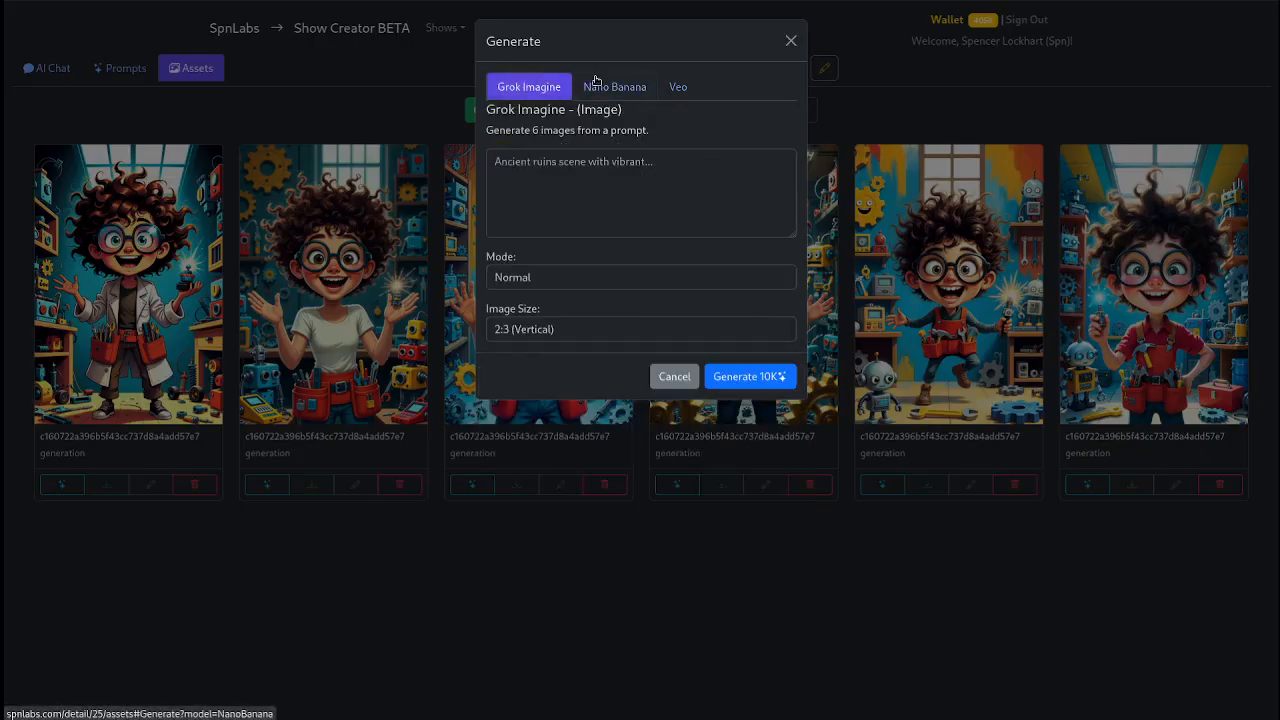
pyautogui.click(598, 86)
pyautogui.click(633, 441)
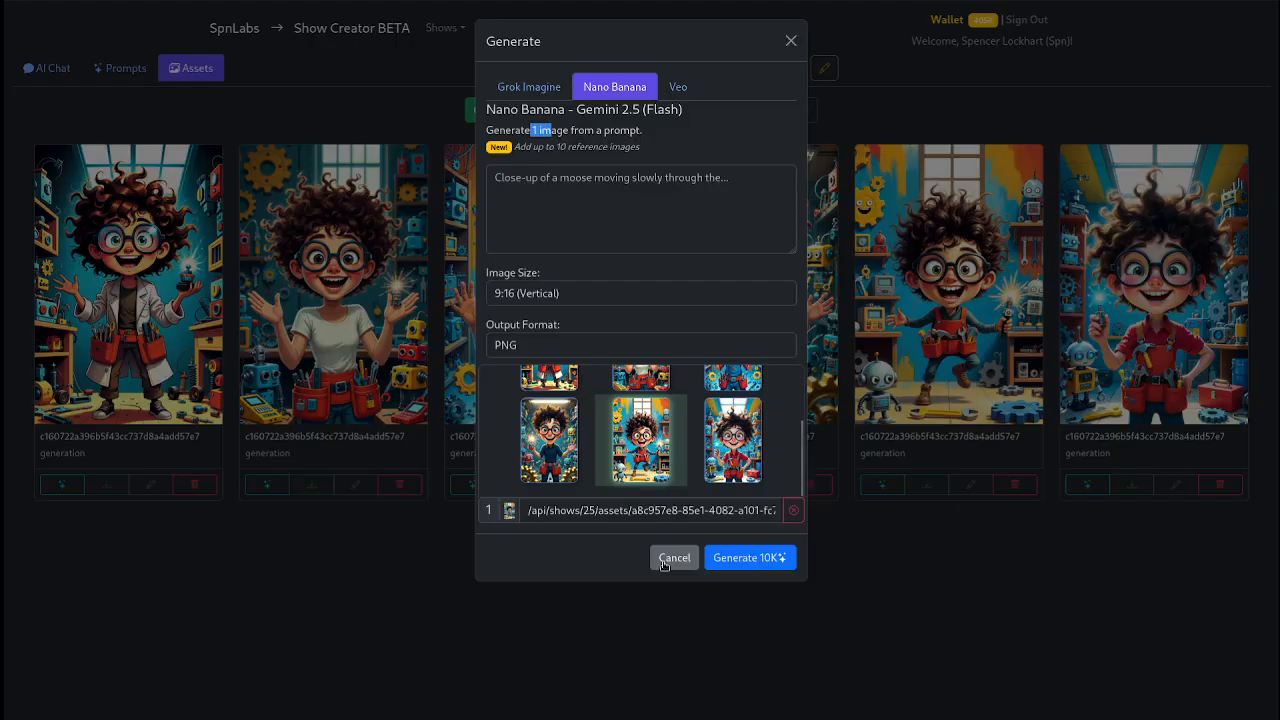
pyautogui.scroll(2, 537, 391)
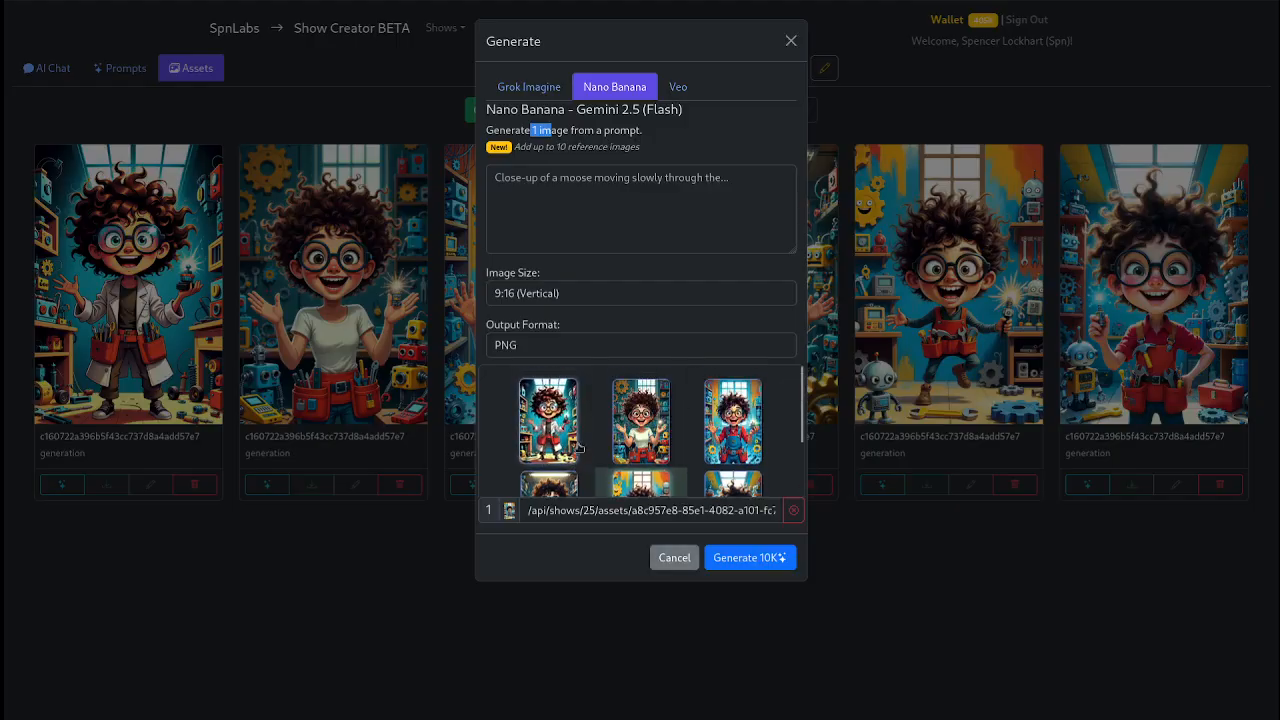
pyautogui.scroll(-3, 565, 420)
pyautogui.click(549, 395)
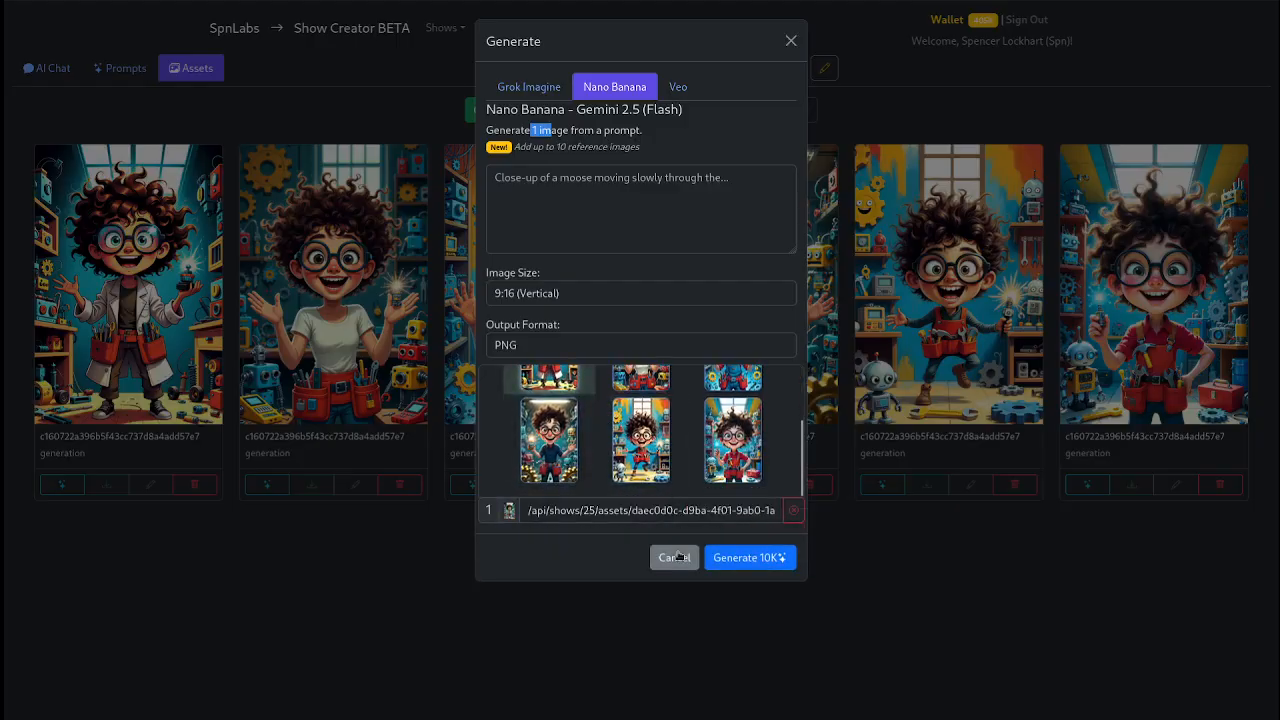
pyautogui.click(674, 582)
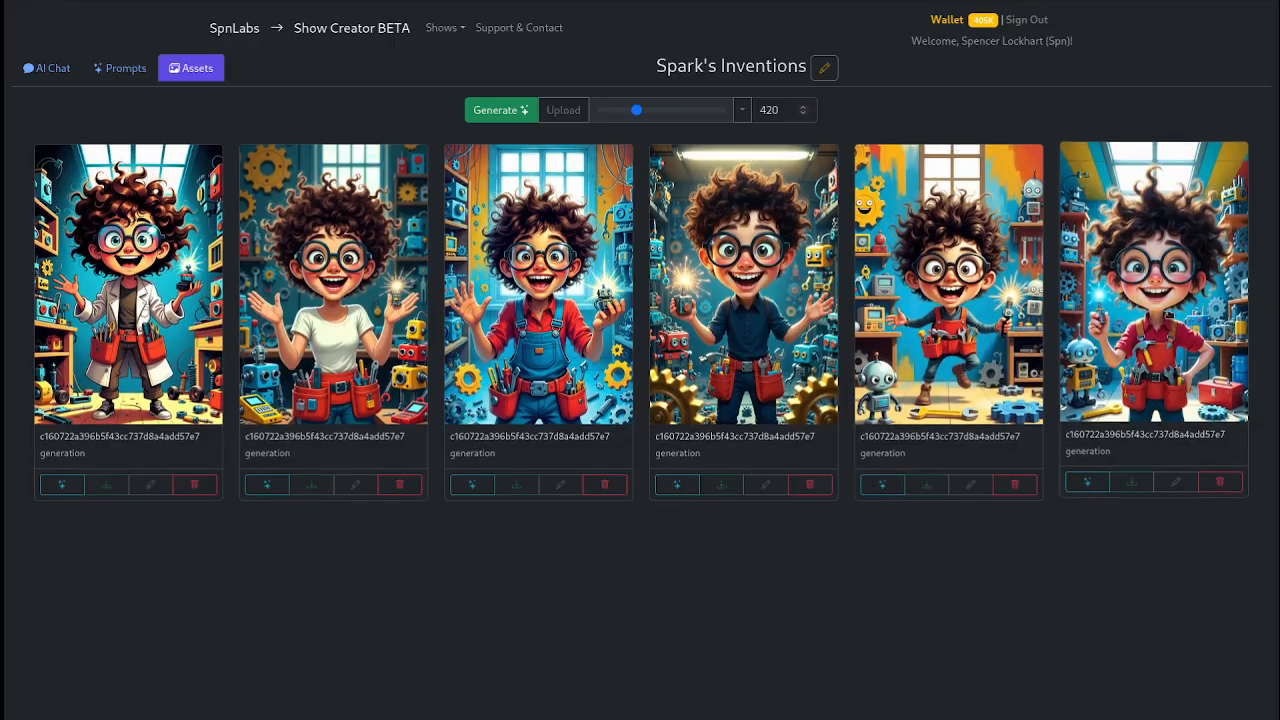
# Step: Enlarge the asset previews to 1280 and compare all six generated Spark images
pyautogui.moveTo(637, 120); pyautogui.dragTo(800, 125)
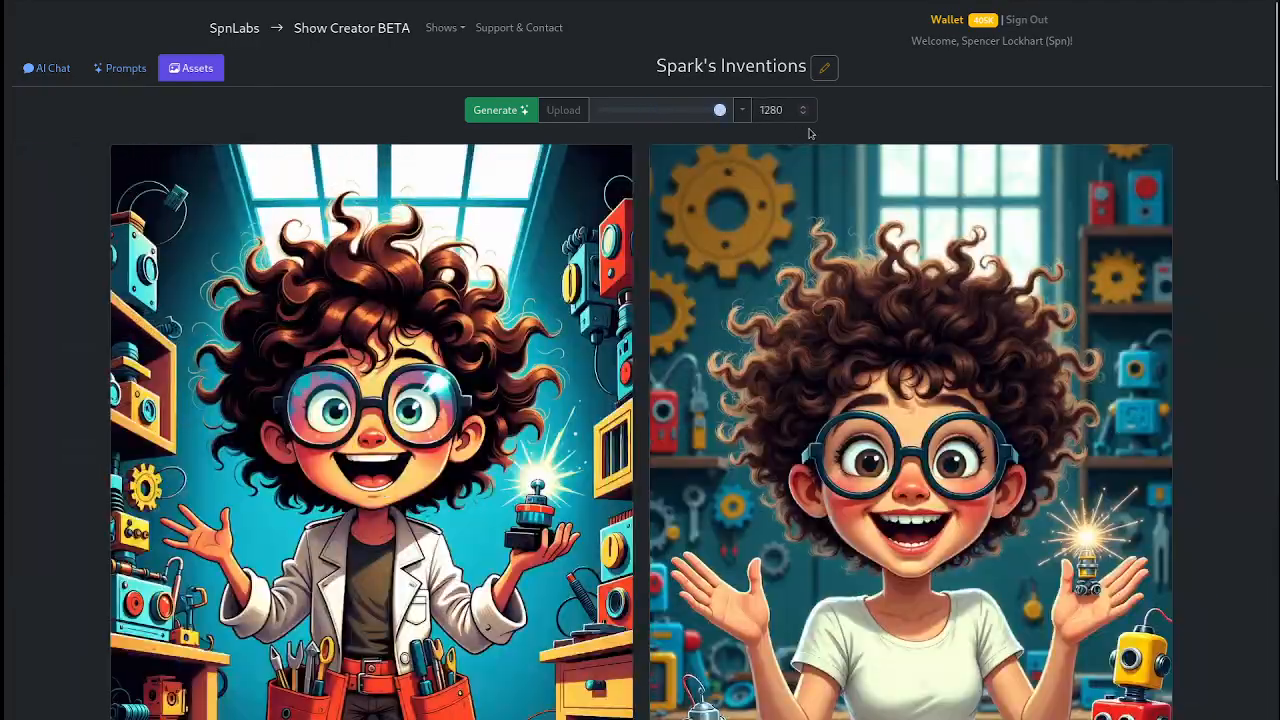
pyautogui.scroll(-4, 538, 320)
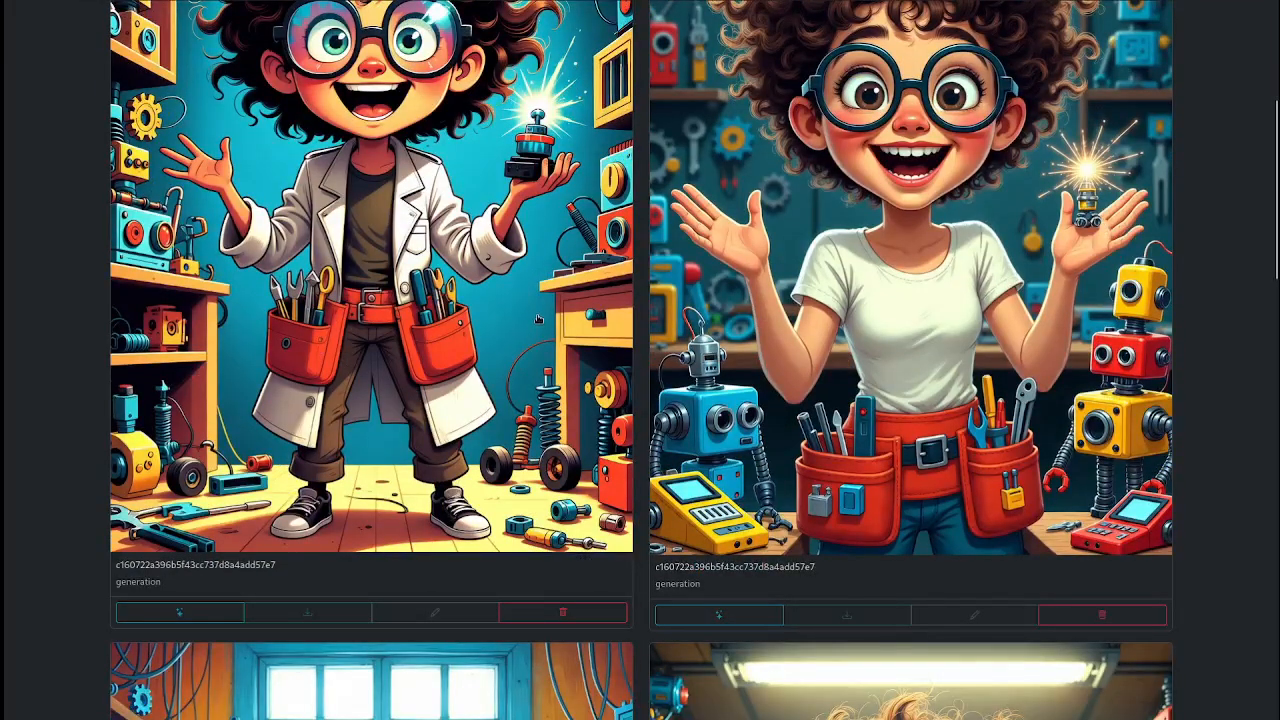
pyautogui.scroll(2, 538, 320)
pyautogui.scroll(2, 531, 287)
pyautogui.scroll(-9, 531, 287)
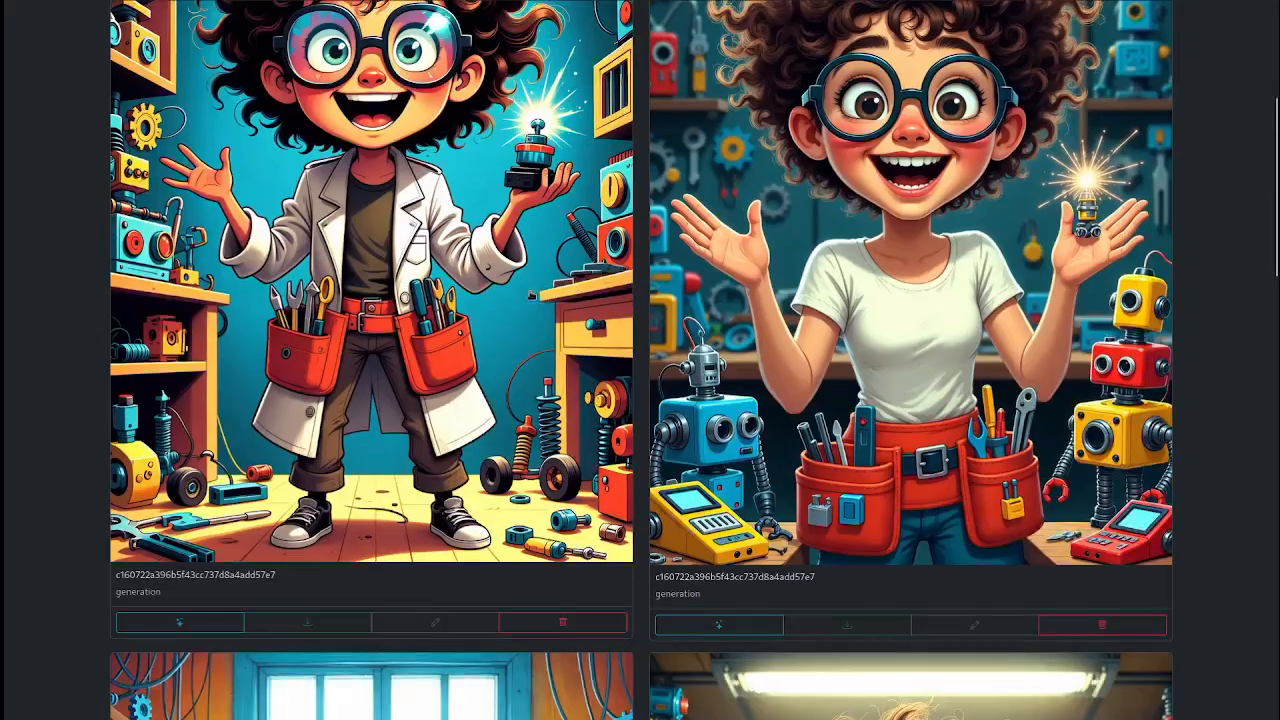
pyautogui.scroll(-8, 531, 287)
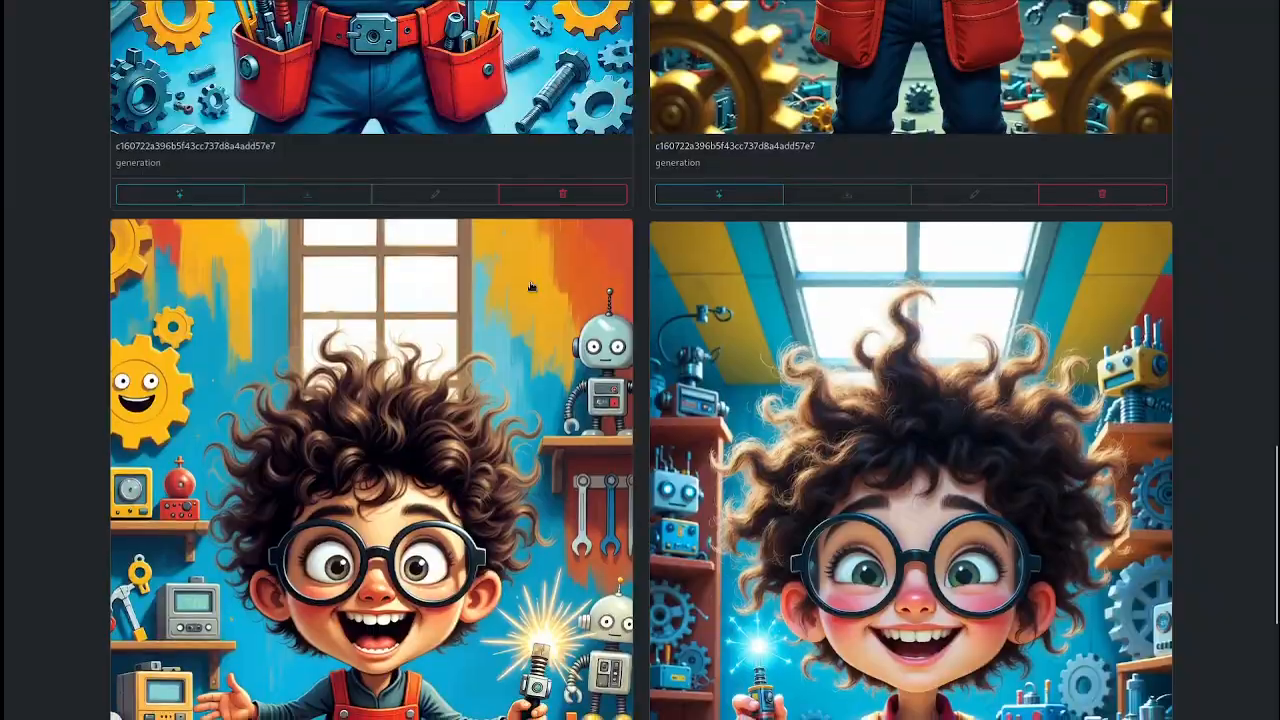
pyautogui.scroll(2, 531, 286)
pyautogui.scroll(-2, 531, 286)
pyautogui.scroll(9, 531, 286)
pyautogui.scroll(10, 421, 297)
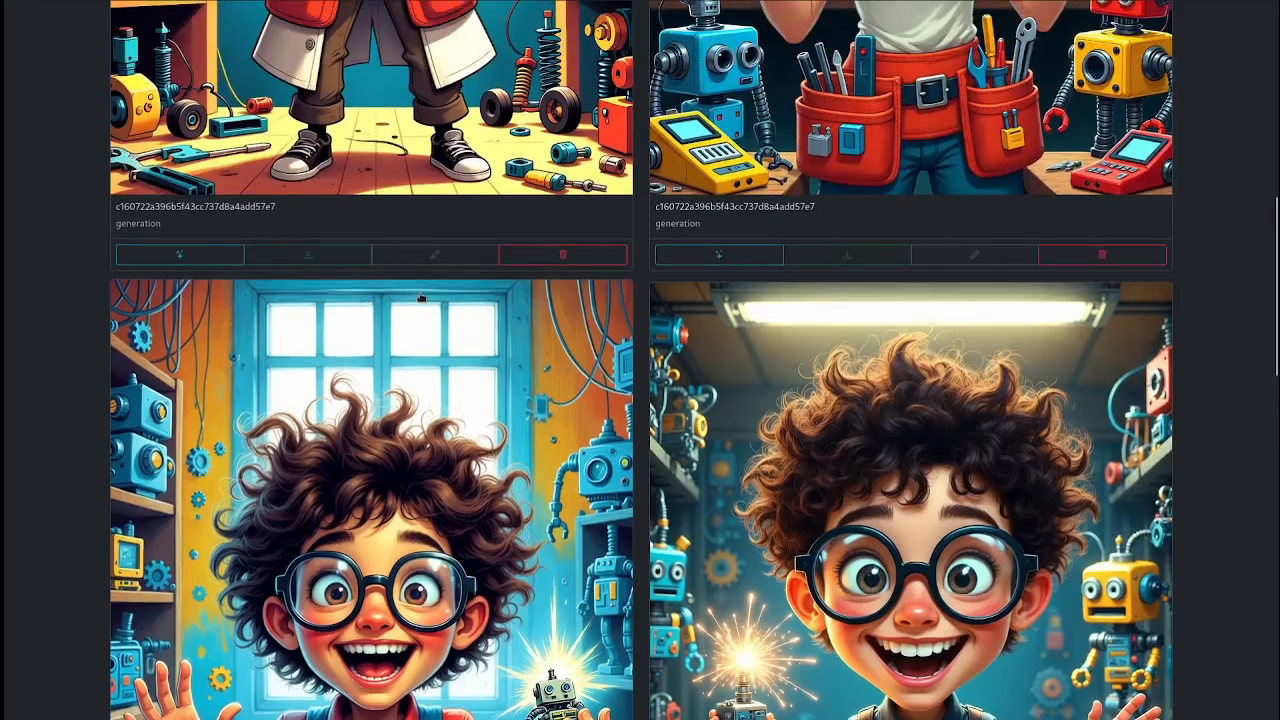
pyautogui.scroll(-5, 421, 297)
pyautogui.scroll(-10, 421, 297)
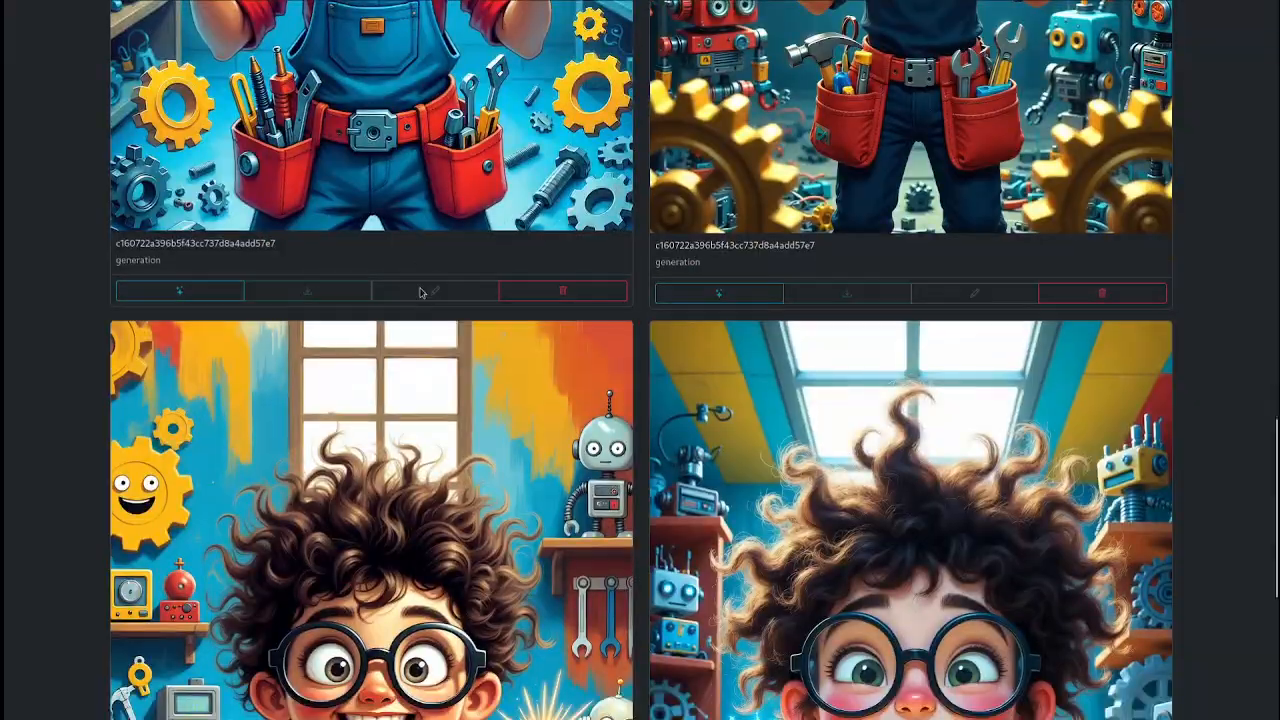
pyautogui.scroll(11, 421, 297)
pyautogui.scroll(15, 420, 287)
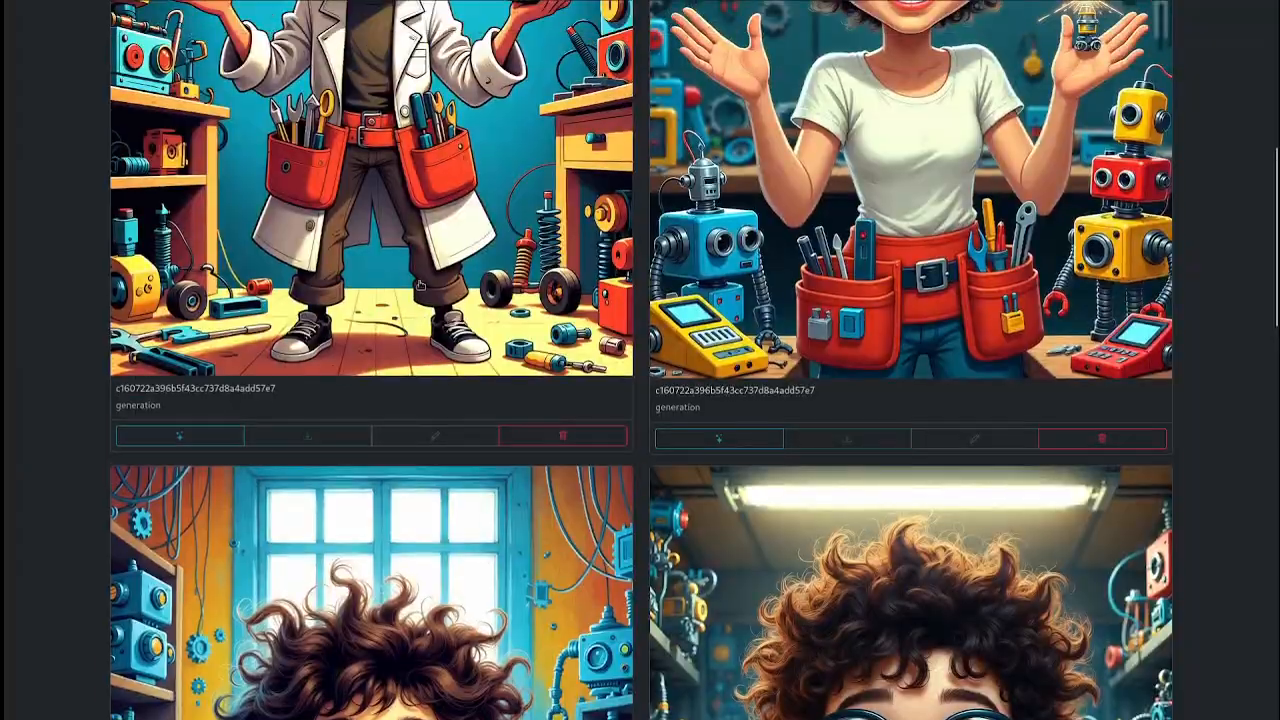
# Step: Examine the details of the lab-coat and white T-shirt versions of Spark side by side
pyautogui.scroll(-4, 389, 178)
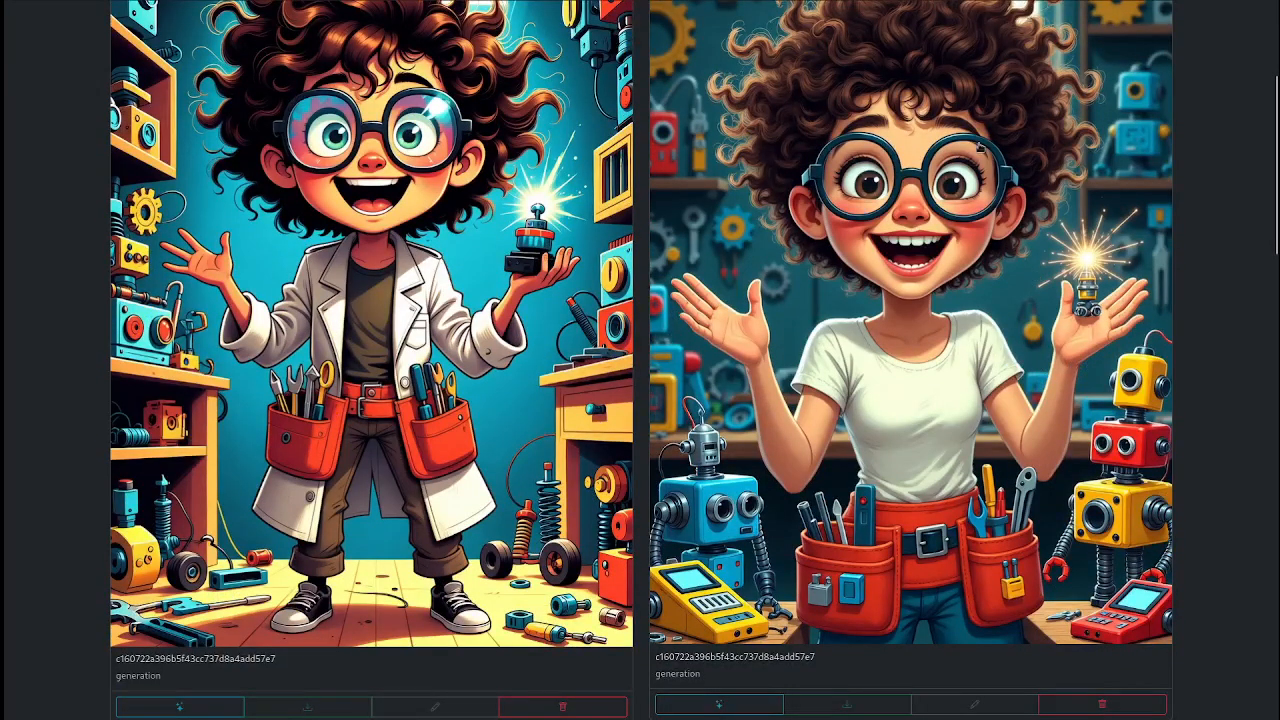
pyautogui.scroll(-3, 980, 147)
pyautogui.scroll(5, 1008, 280)
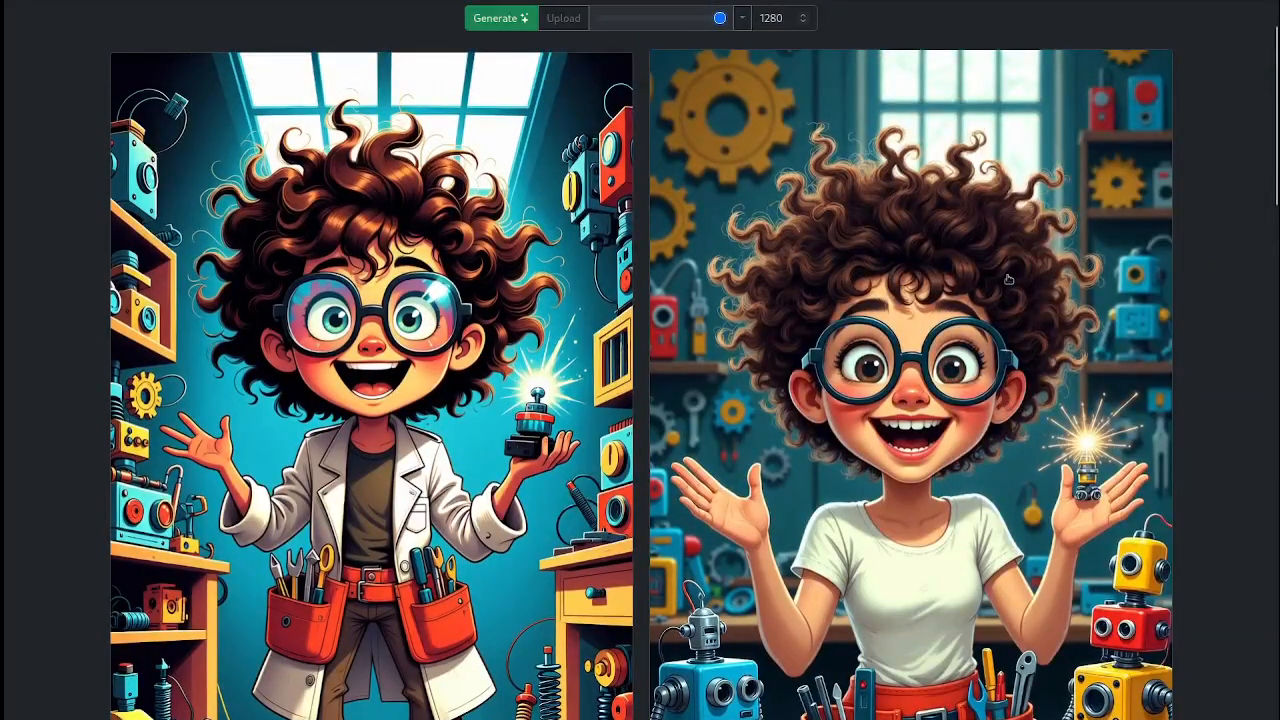
pyautogui.scroll(-3, 1072, 504)
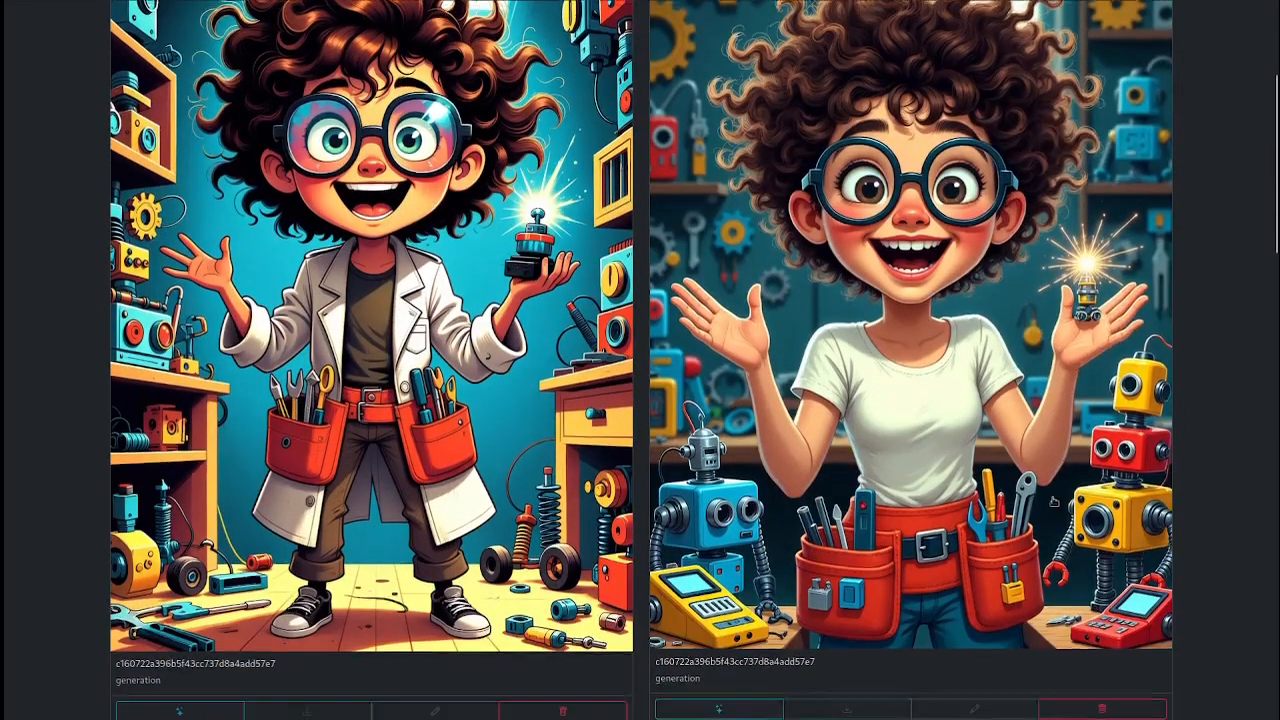
pyautogui.scroll(5, 819, 373)
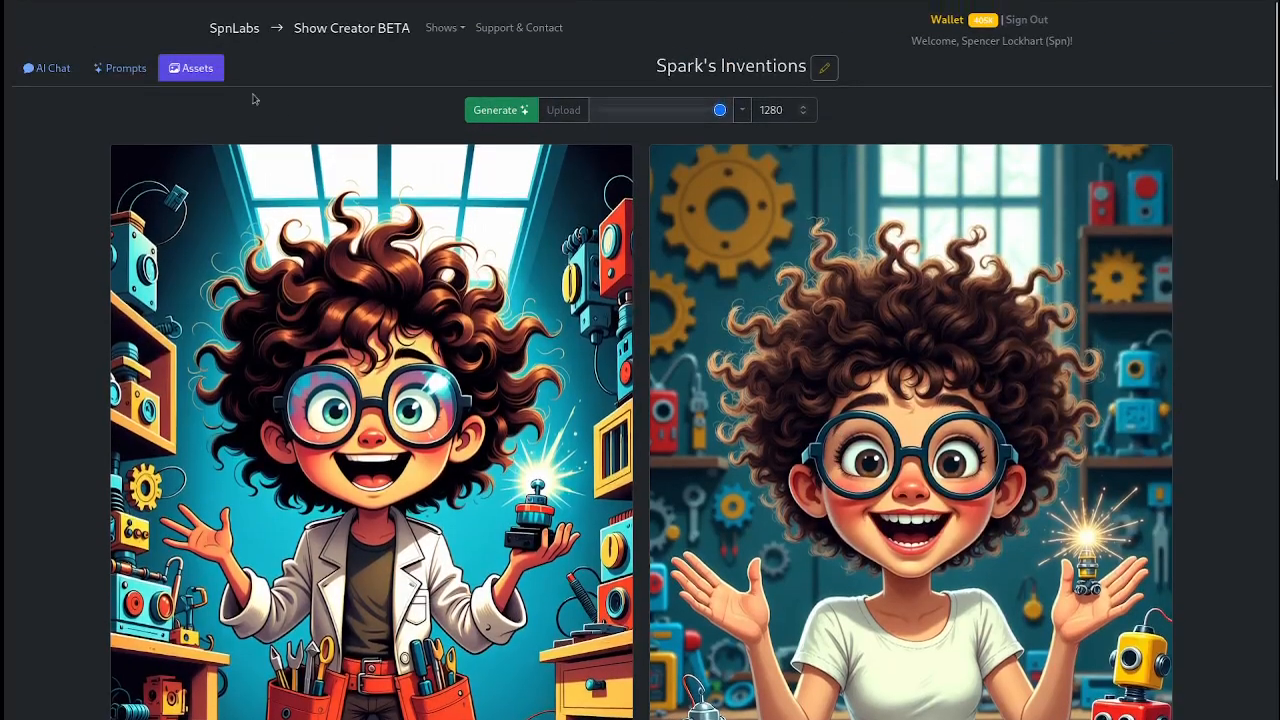
pyautogui.click(58, 74)
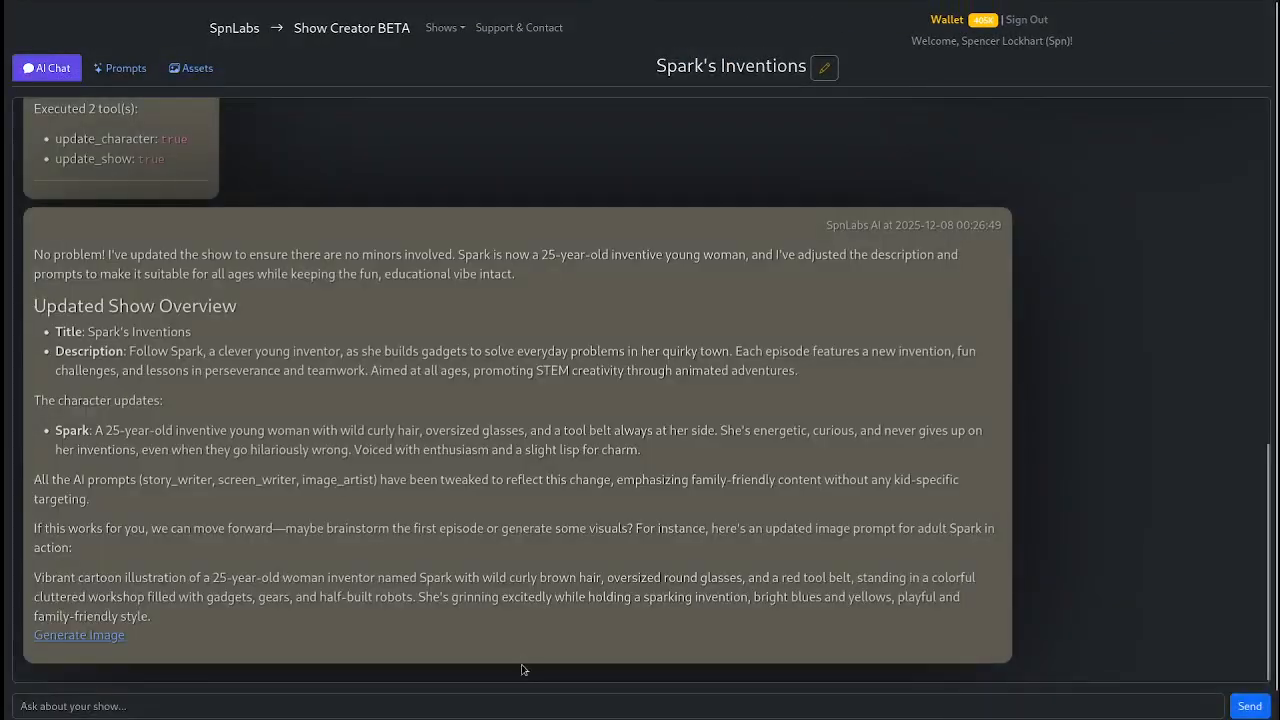
pyautogui.click(449, 705)
pyautogui.write("That's great, what shou")
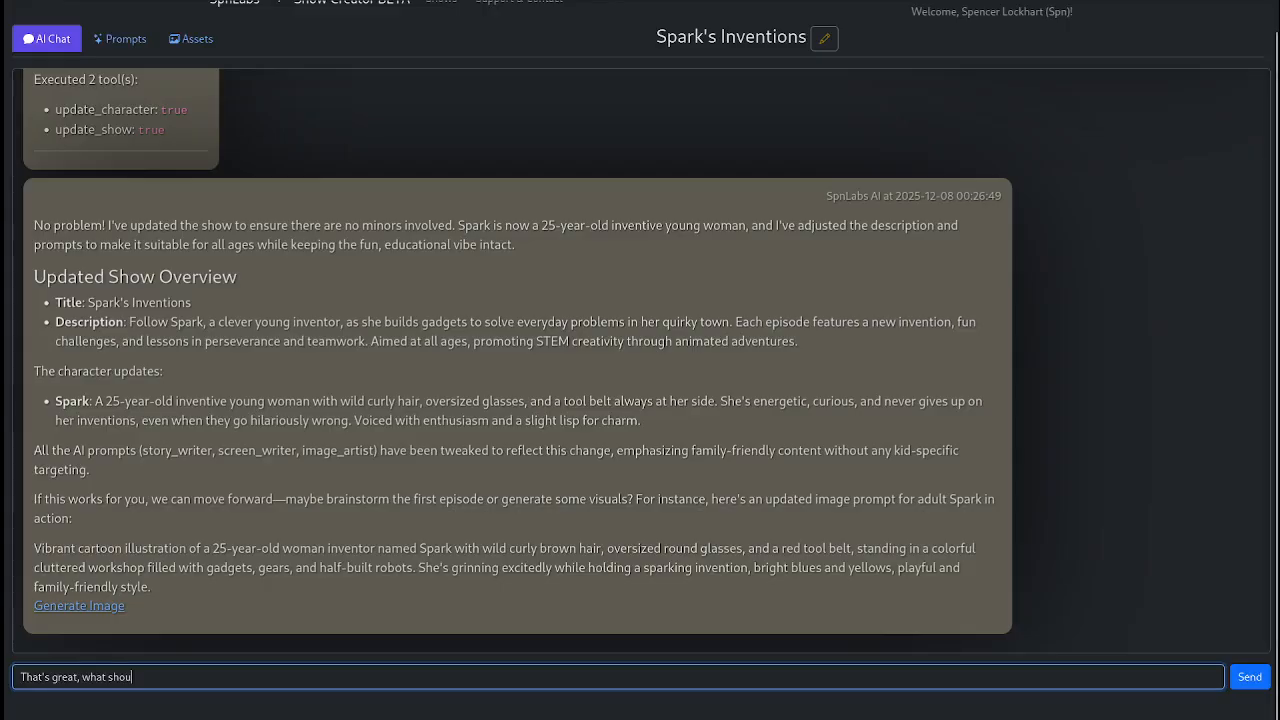
pyautogui.write('ld we')
pyautogui.press('BackSpace')
pyautogui.press('BackSpace')
pyautogui.press('BackSpace')
pyautogui.press('BackSpace')
pyautogui.press('BackSpace')
pyautogui.press('BackSpace')
pyautogui.press('BackSpace')
pyautogui.press('BackSpace')
pyautogui.press('BackSpace')
pyautogui.press('BackSpace')
pyautogui.press('BackSpace')
pyautogui.press('BackSpace')
pyautogui.press('BackSpace')
pyautogui.press('BackSpace')
pyautogui.press('BackSpace')
pyautogui.press('BackSpace')
pyautogui.press('BackSpace')
pyautogui.press('BackSpace')
pyautogui.press('BackSpace')
pyautogui.press('BackSpace')
pyautogui.press('BackSpace')
pyautogui.press('BackSpace')
pyautogui.press('BackSpace')
pyautogui.press('BackSpace')
pyautogui.press('BackSpace')
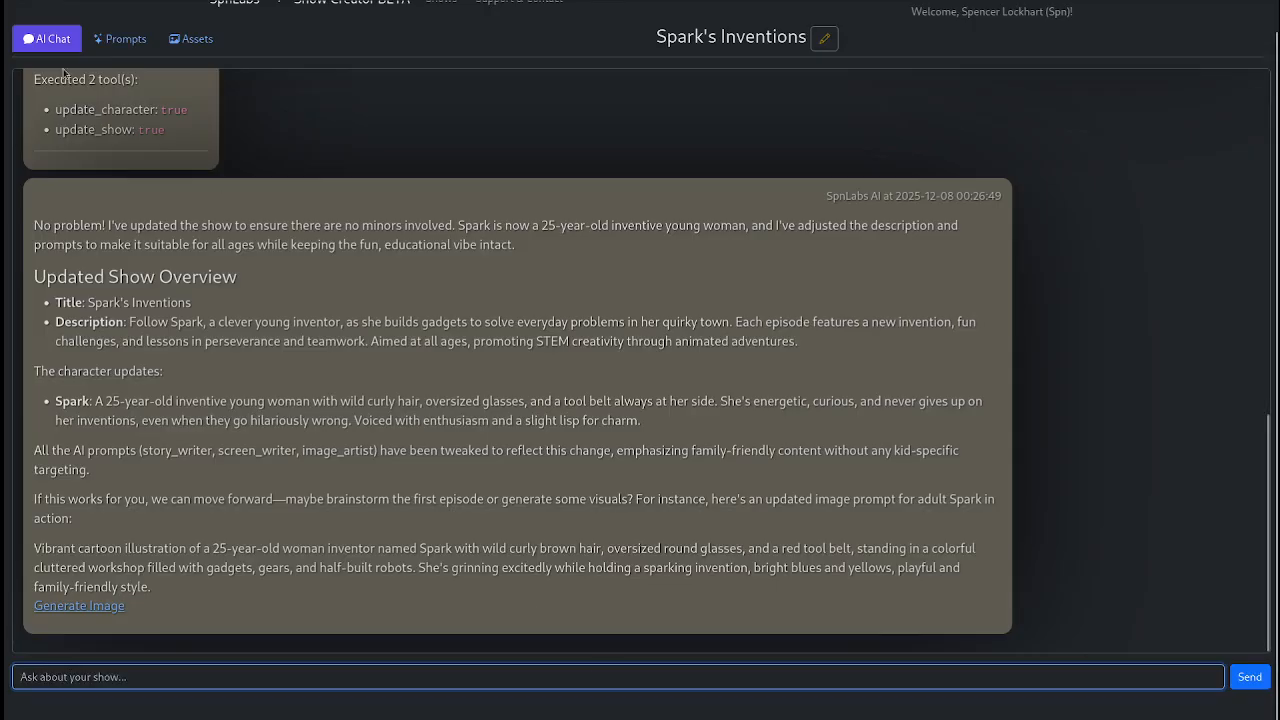
# Step: Ask the show's AI chat "What should the first episode be?"
pyautogui.click(195, 38)
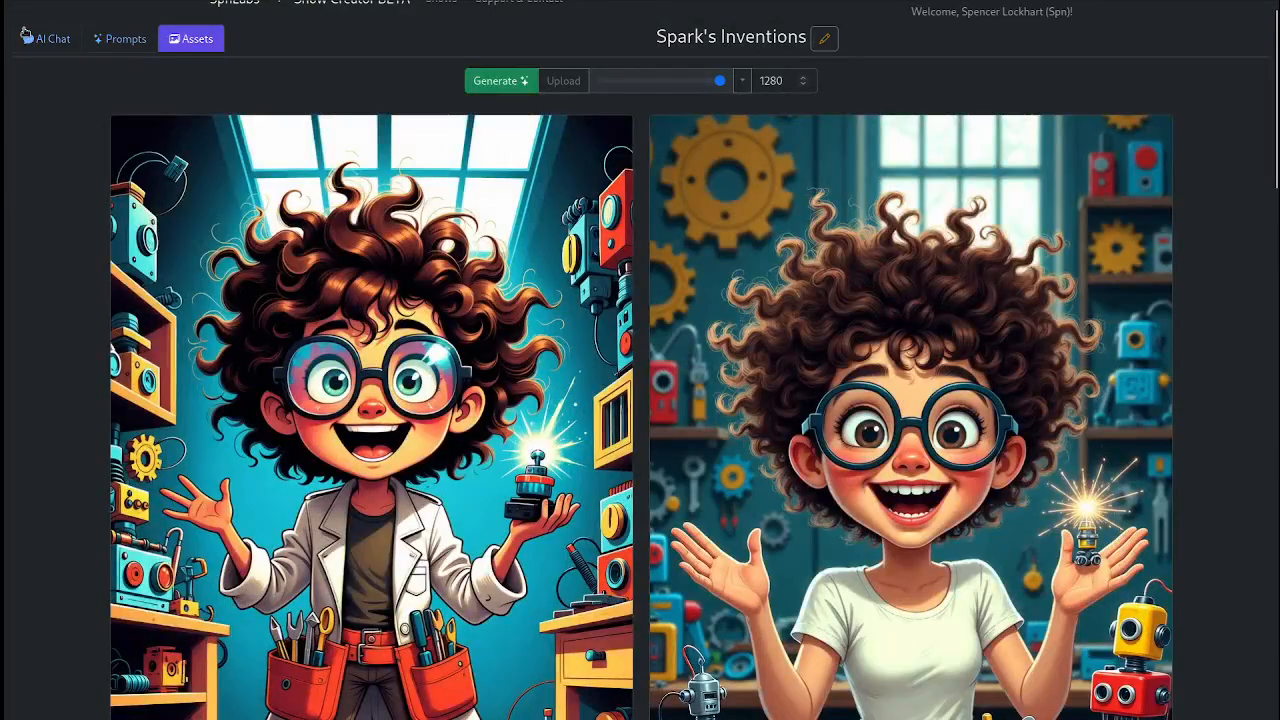
pyautogui.click(30, 42)
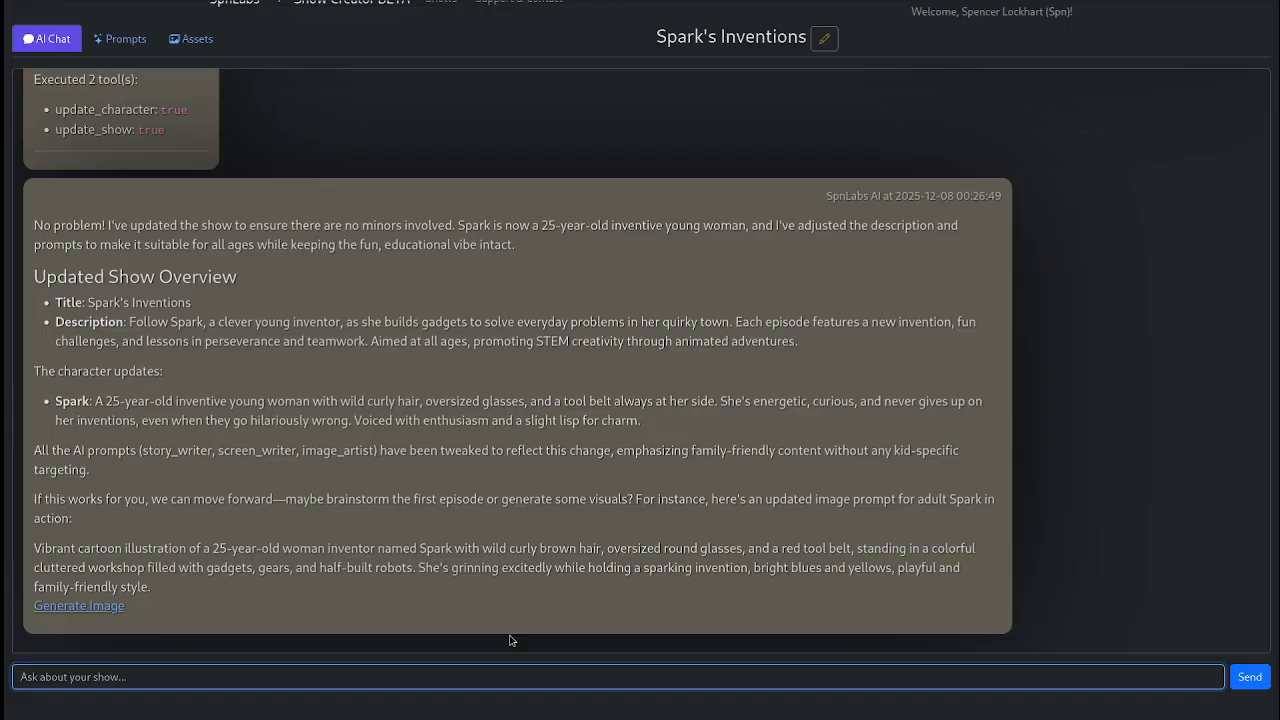
pyautogui.write('What should the first episode be?')
pyautogui.press('Return')
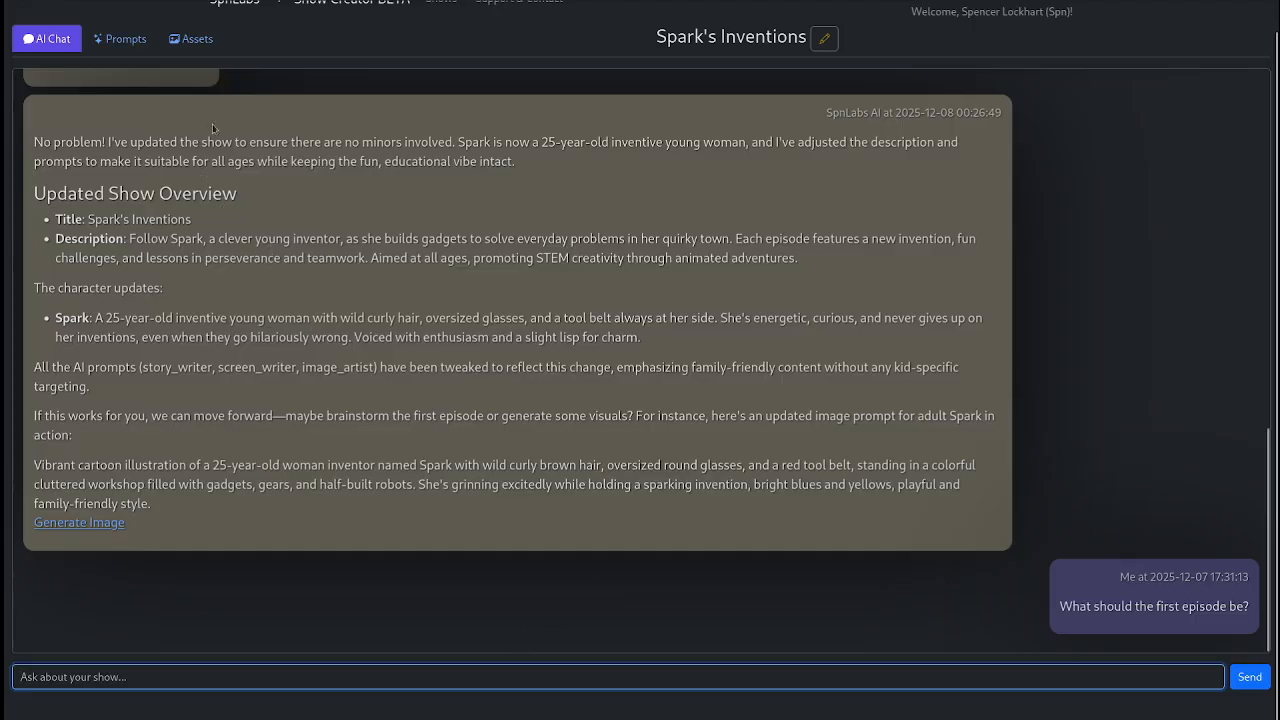
# Step: Check the show's prompts and assets, and read the AI chat's plot proposal for the first episode
pyautogui.click(136, 42)
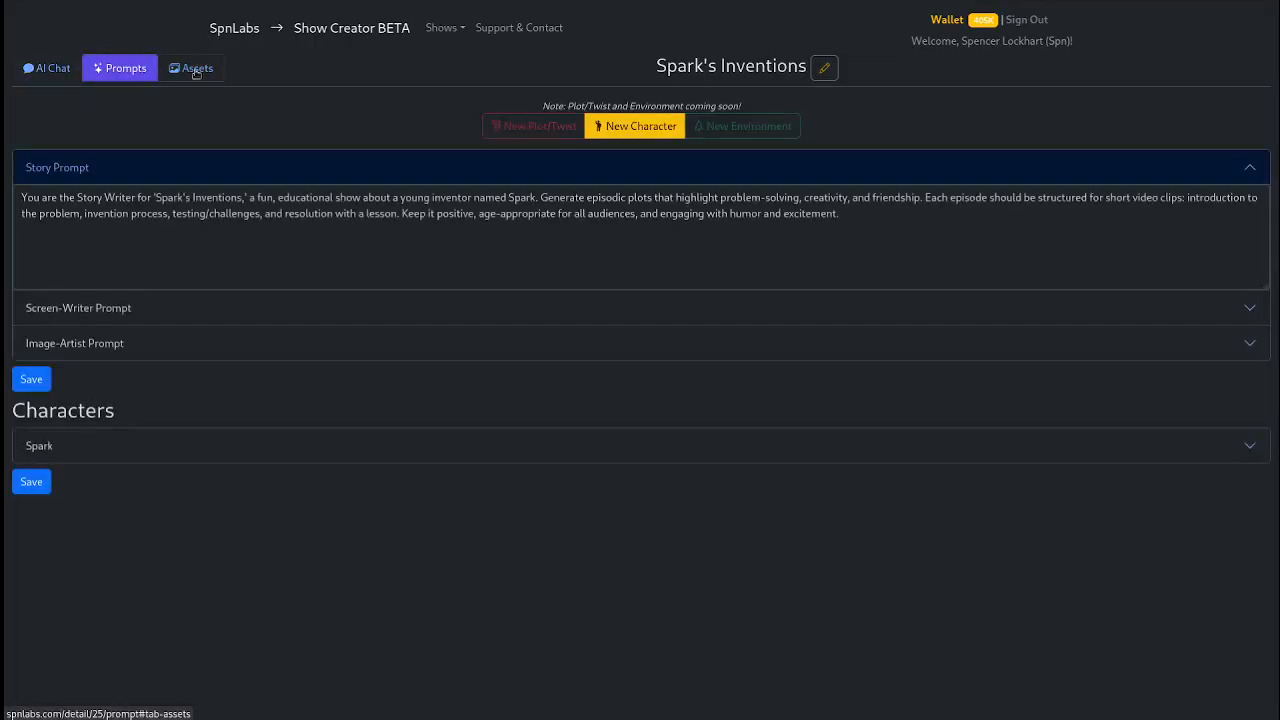
pyautogui.click(196, 70)
pyautogui.scroll(-3, 640, 478)
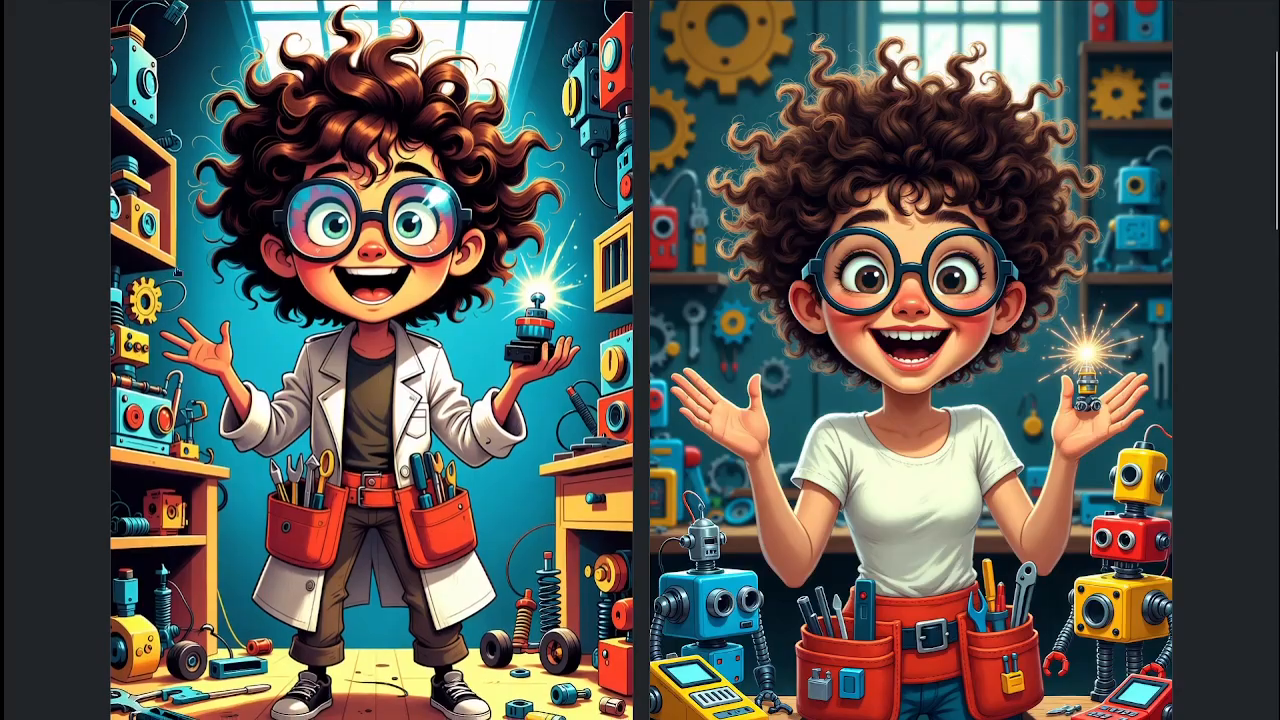
pyautogui.scroll(3, 640, 360)
pyautogui.click(44, 70)
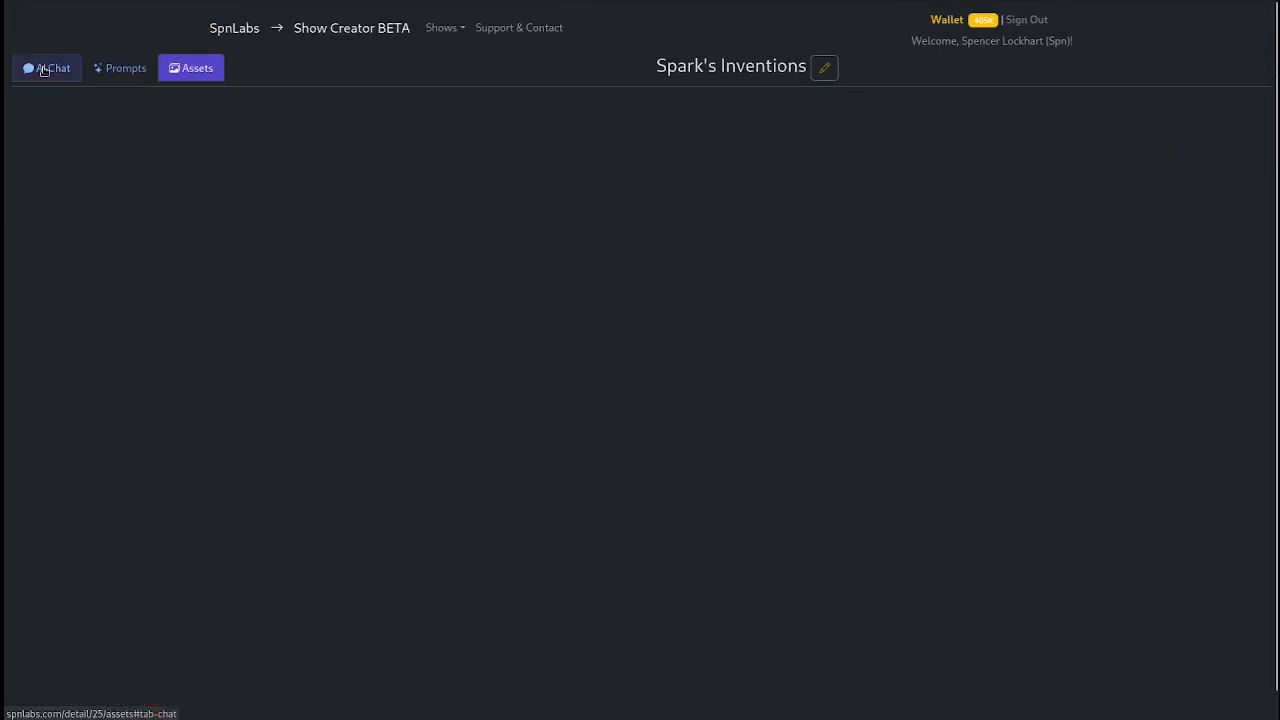
pyautogui.scroll(-3, 521, 365)
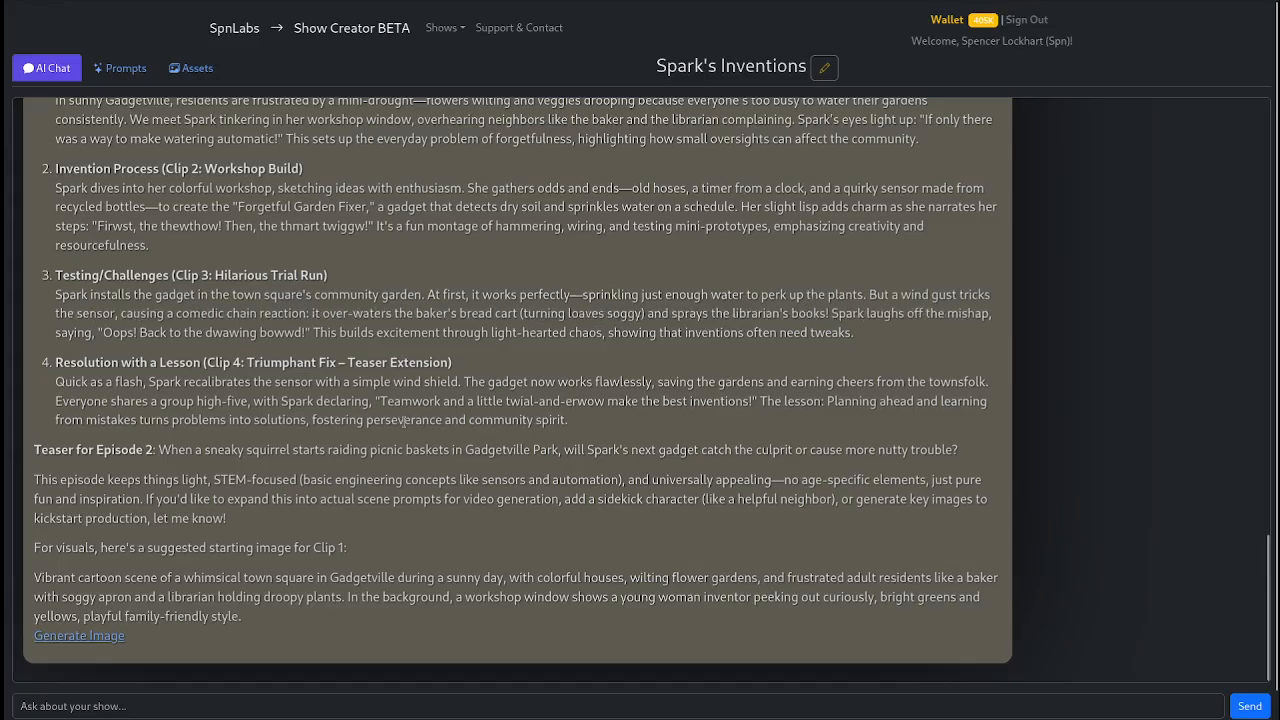
pyautogui.scroll(3, 366, 628)
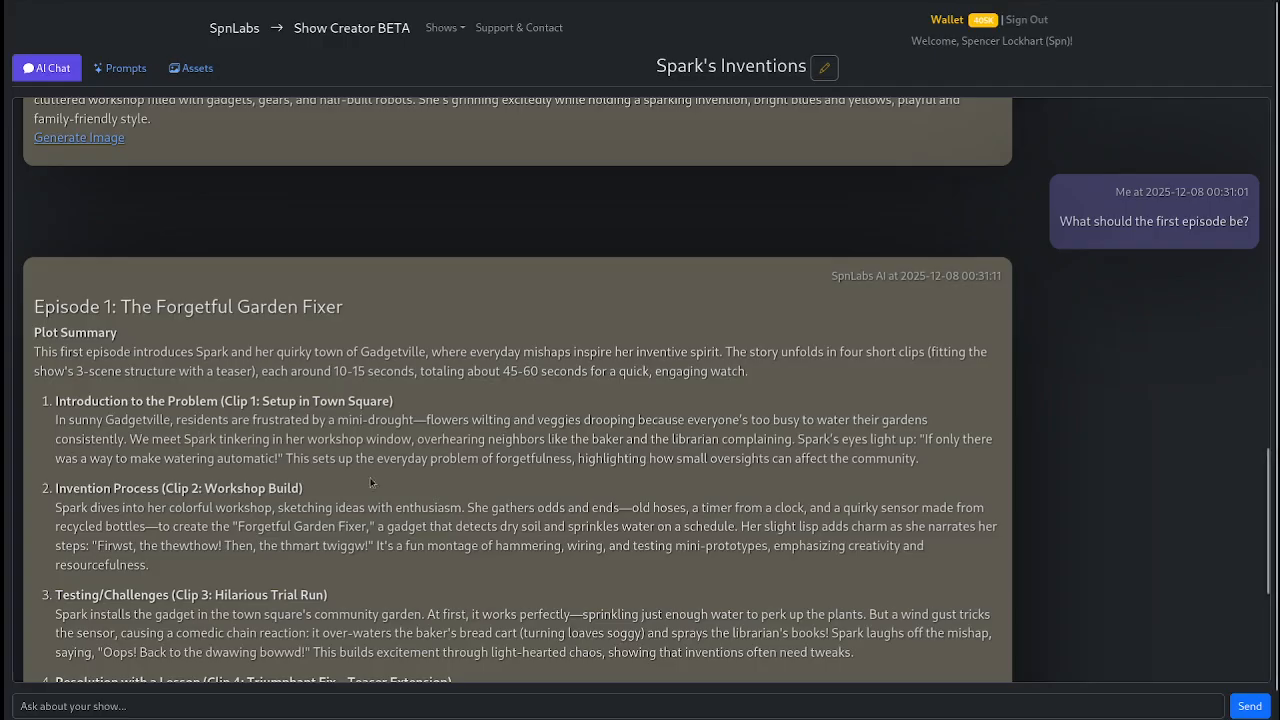
# Step: Check the Veo 3.1 video generation options for the show's assets and close them without generating
pyautogui.click(195, 70)
pyautogui.click(534, 111)
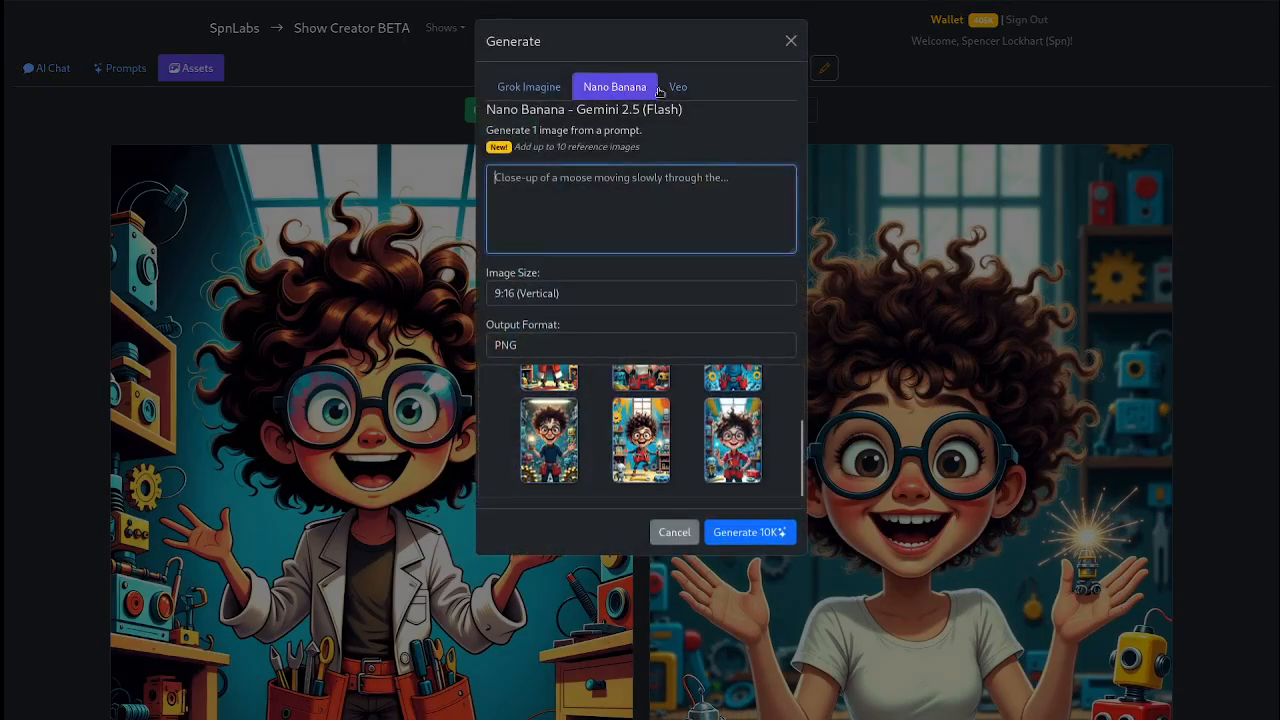
pyautogui.click(674, 88)
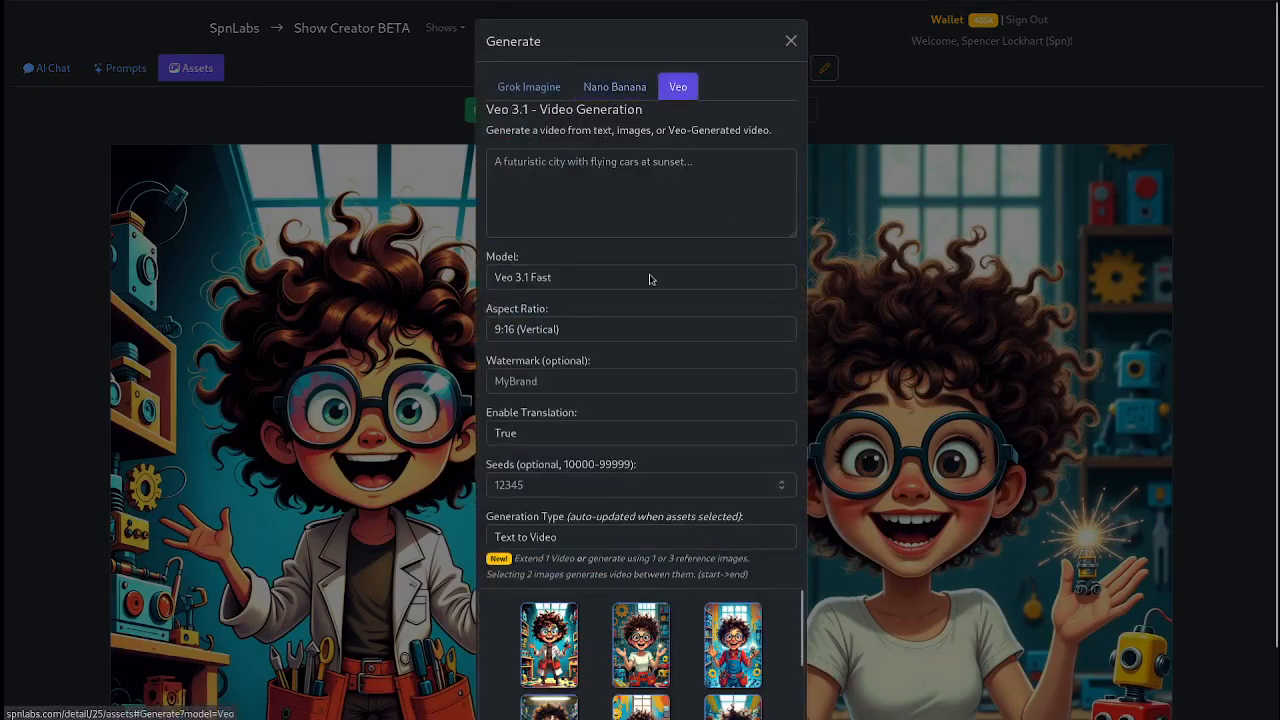
pyautogui.click(333, 126)
# Step: Review the Episode 1 plot's town and clip lengths in the AI chat, and the target age in the original show overview
pyautogui.click(50, 68)
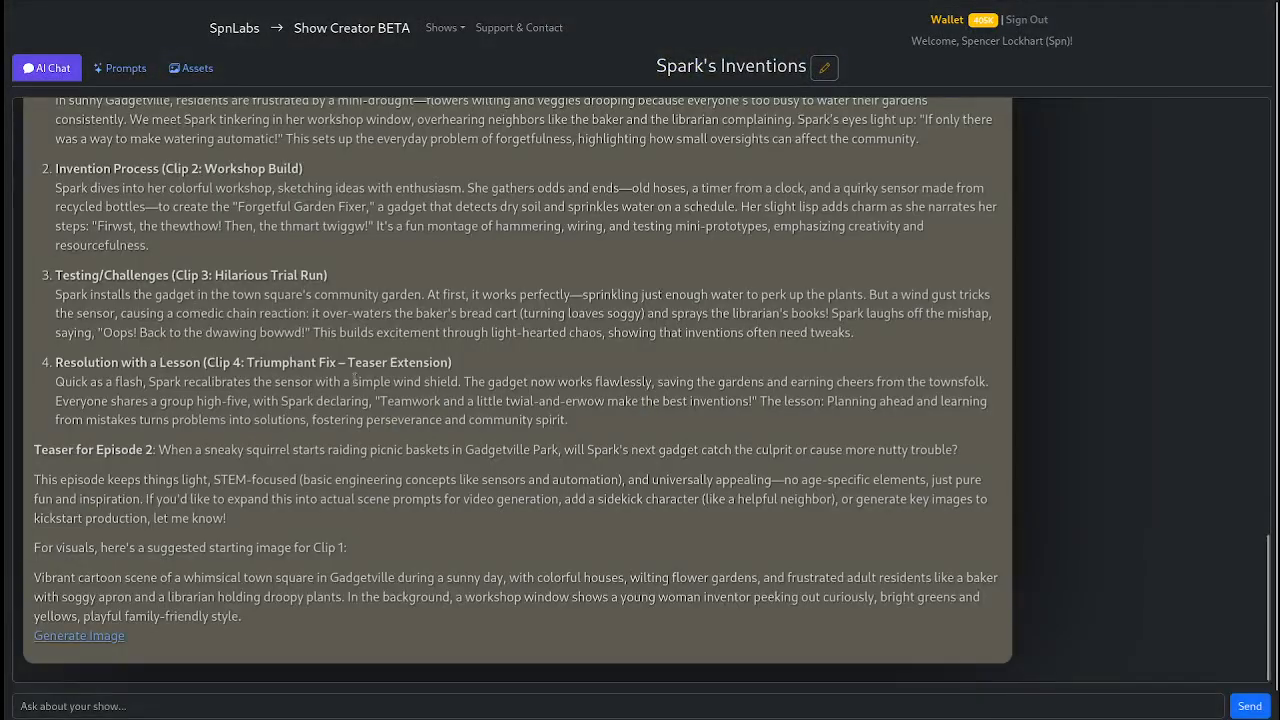
pyautogui.scroll(2, 257, 308)
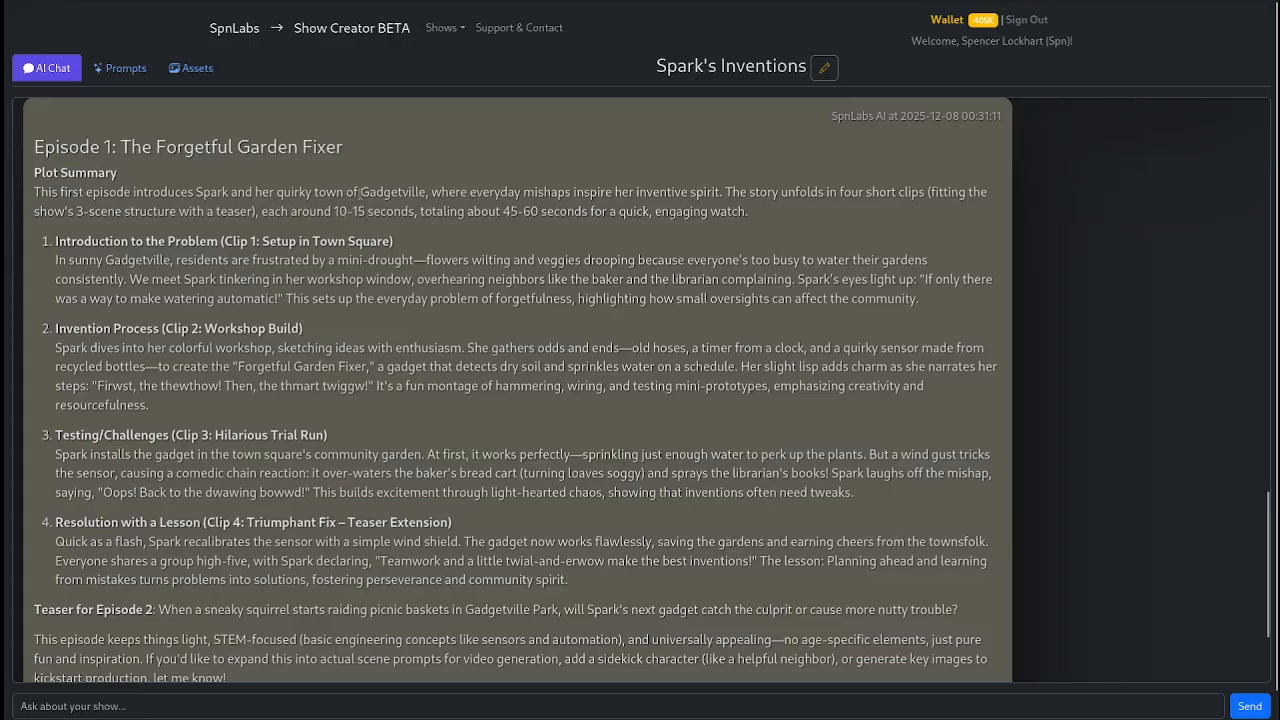
pyautogui.doubleClick(382, 192)
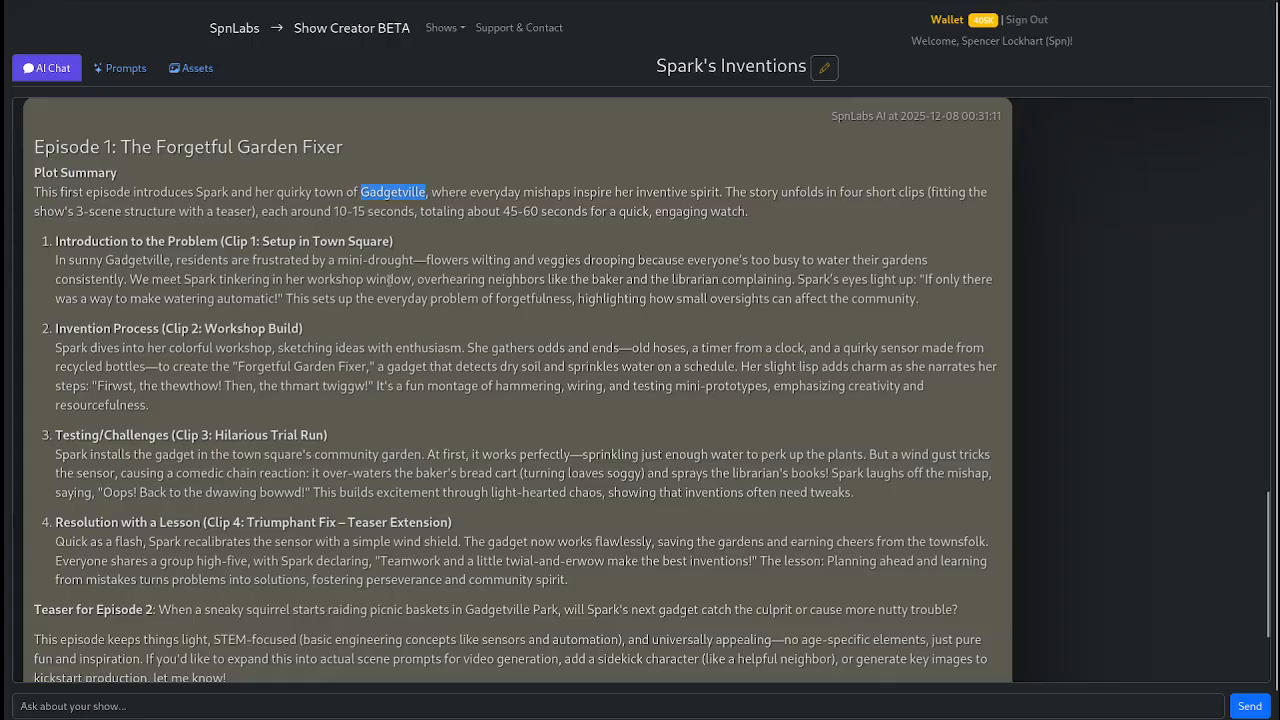
pyautogui.moveTo(332, 211); pyautogui.dragTo(368, 211)
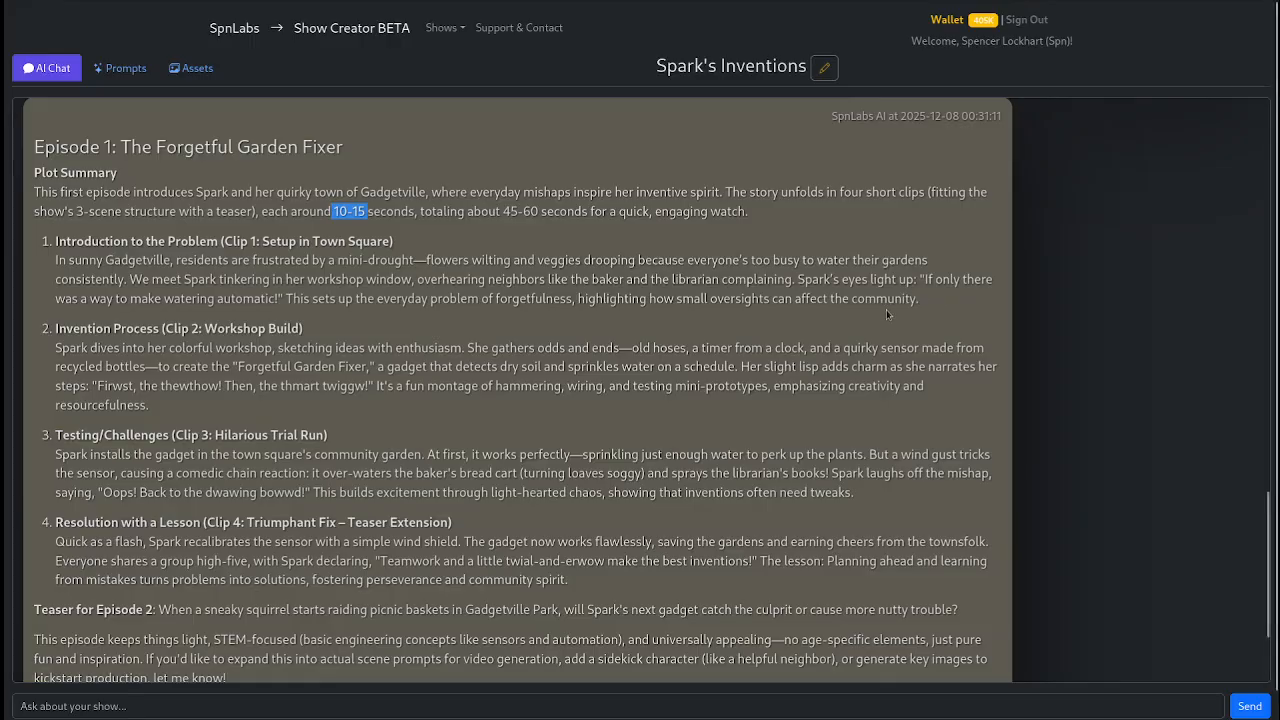
pyautogui.scroll(5, 638, 343)
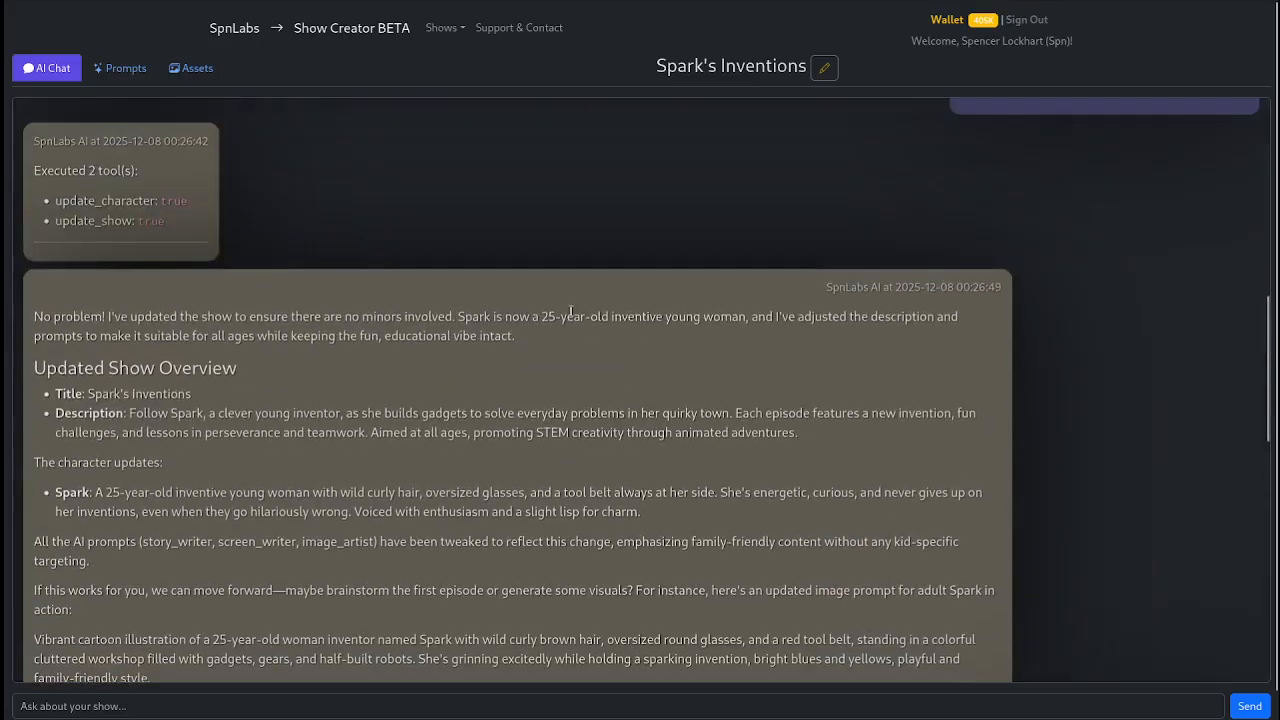
pyautogui.scroll(5, 476, 435)
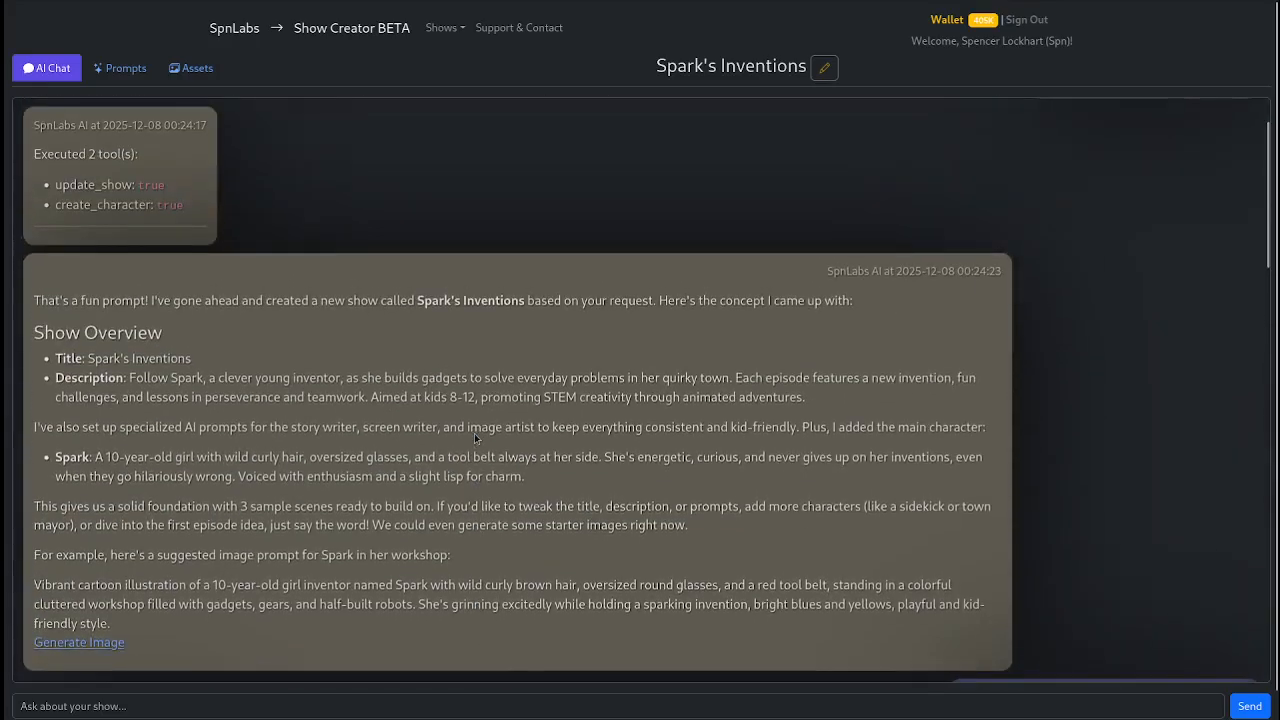
pyautogui.moveTo(441, 398); pyautogui.dragTo(481, 398)
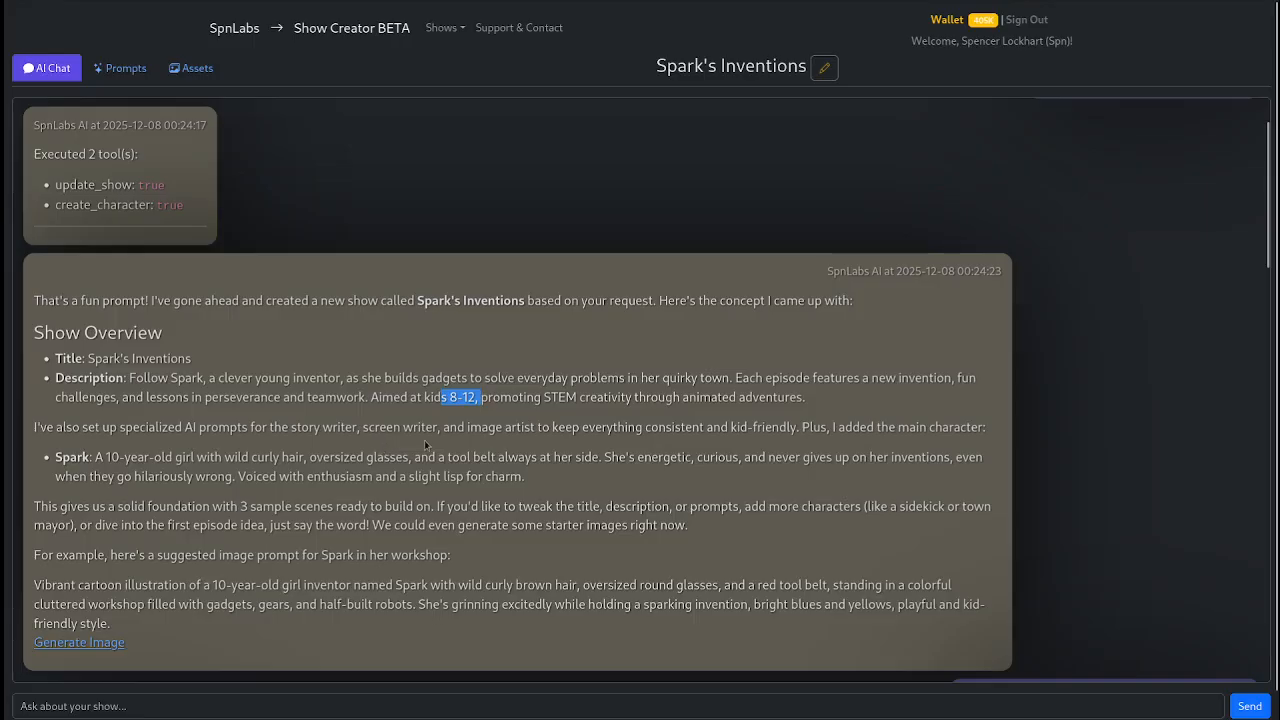
pyautogui.scroll(-15, 431, 441)
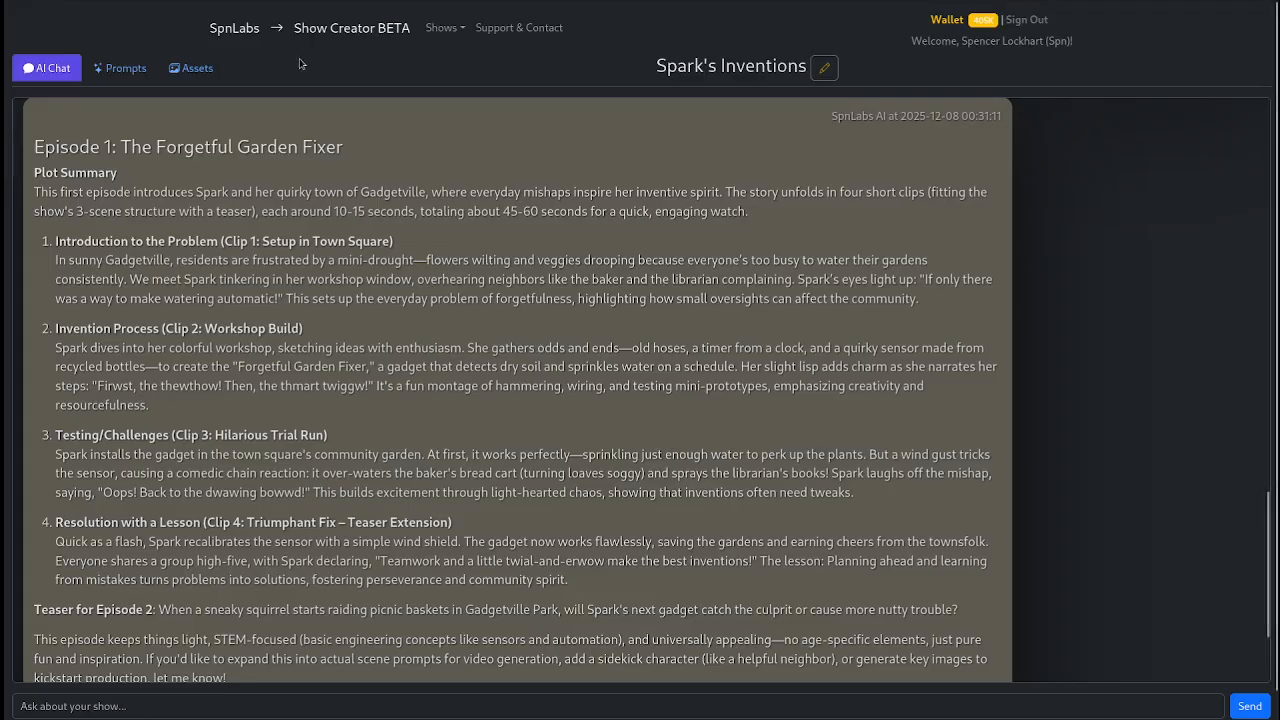
# Step: Look over the lab-coat and white T-shirt images of Spark in the assets again
pyautogui.click(191, 68)
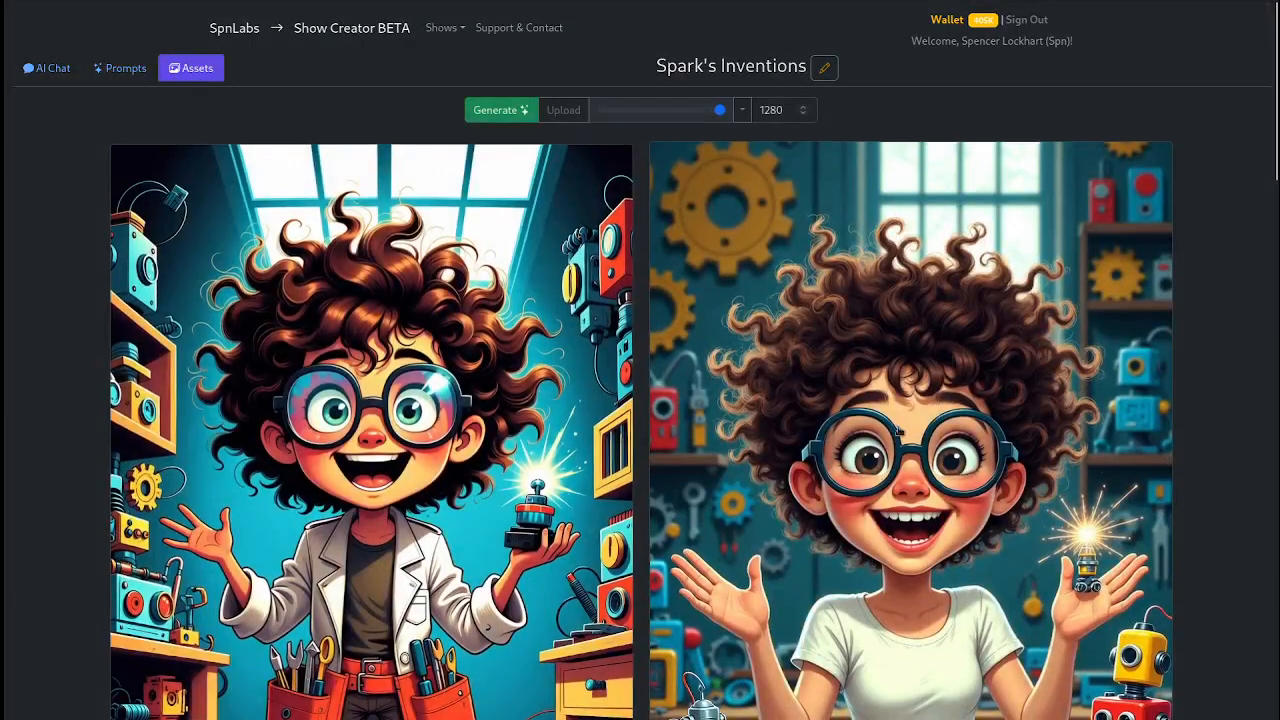
pyautogui.scroll(-2, 640, 400)
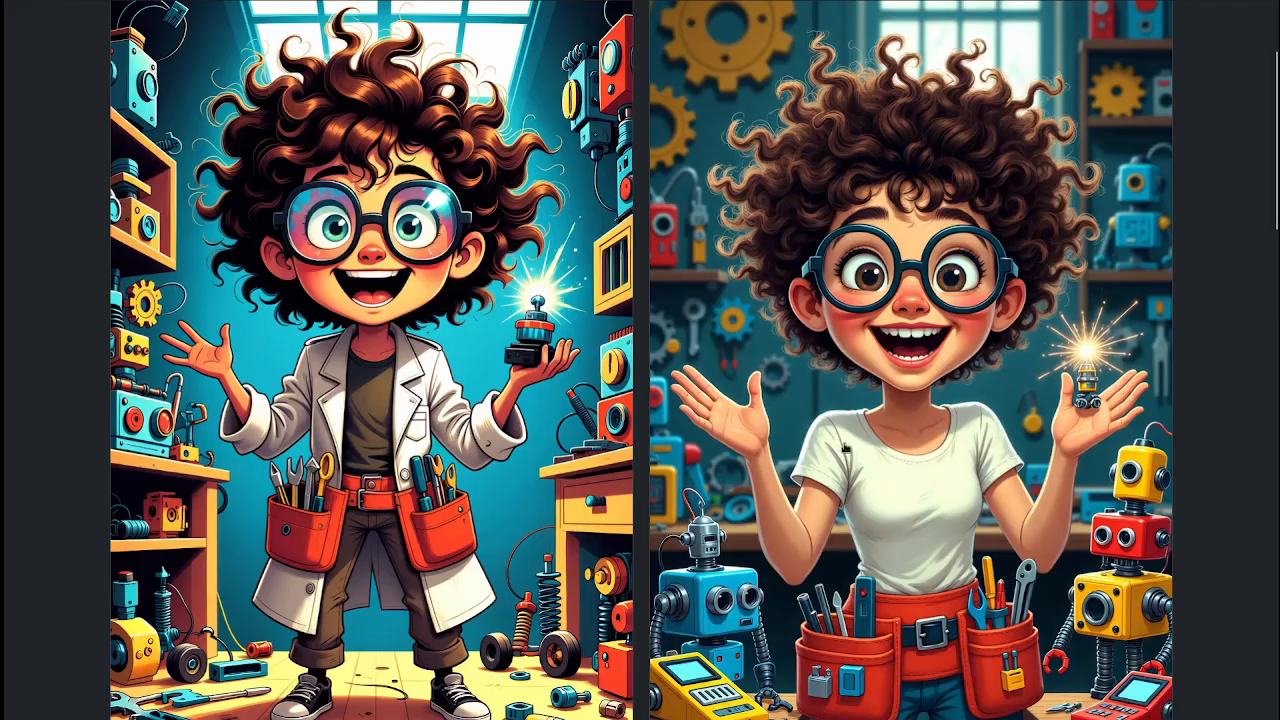
pyautogui.scroll(-2, 846, 452)
pyautogui.scroll(4, 846, 452)
pyautogui.scroll(2, 77, 63)
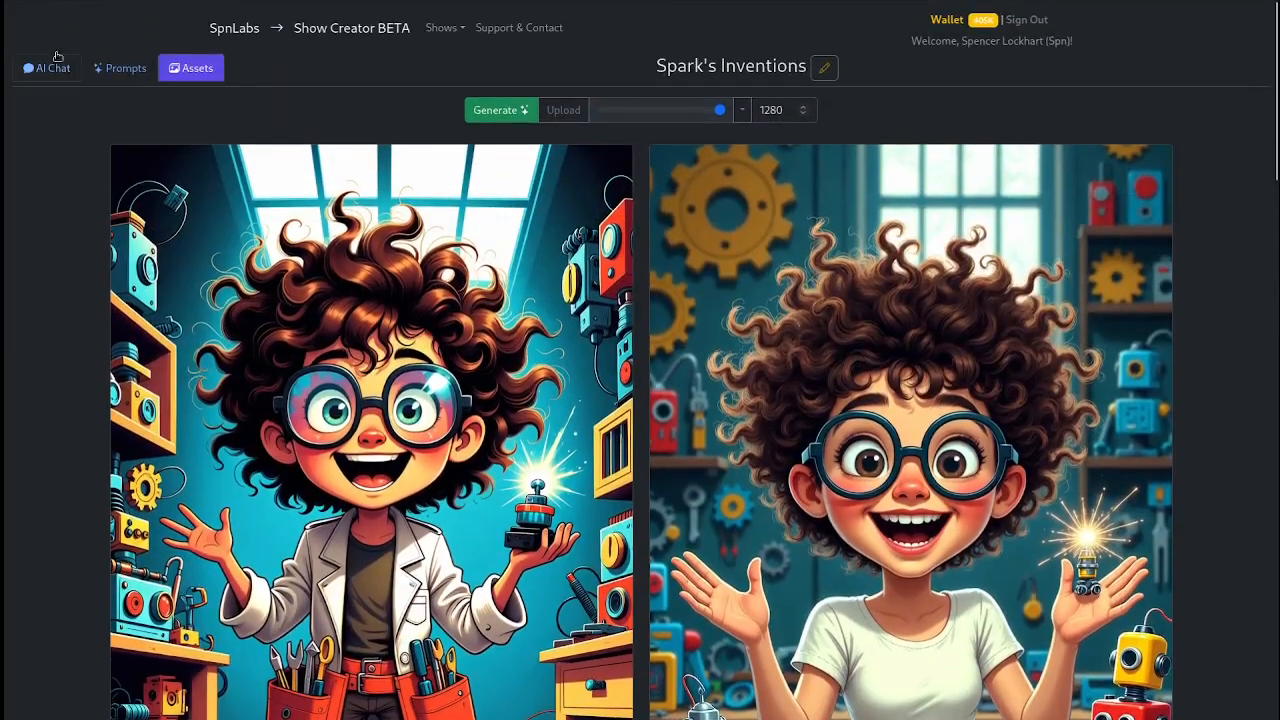
pyautogui.click(46, 67)
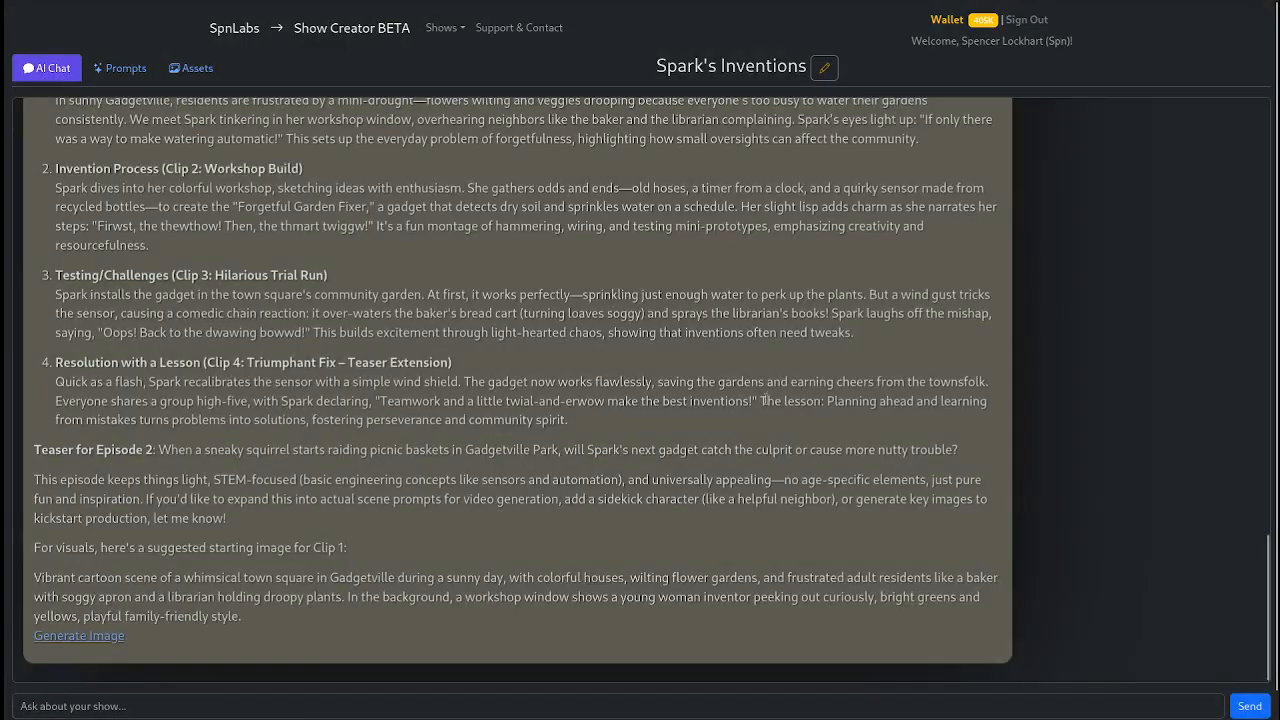
pyautogui.click(191, 68)
pyautogui.scroll(-2, 957, 517)
pyautogui.scroll(2, 957, 517)
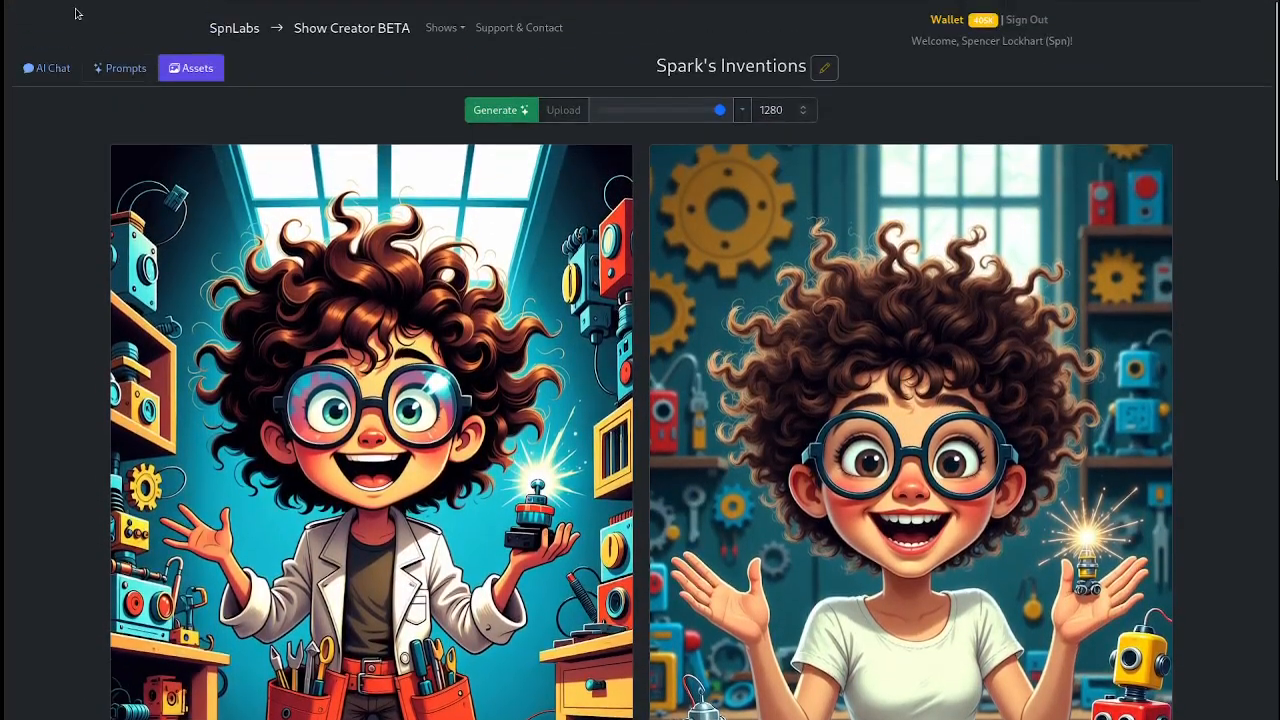
# Step: Copy the Clip 1 "Introduction to the Problem" description from the AI chat and paste it as the Veo 3.1 video prompt
pyautogui.click(46, 67)
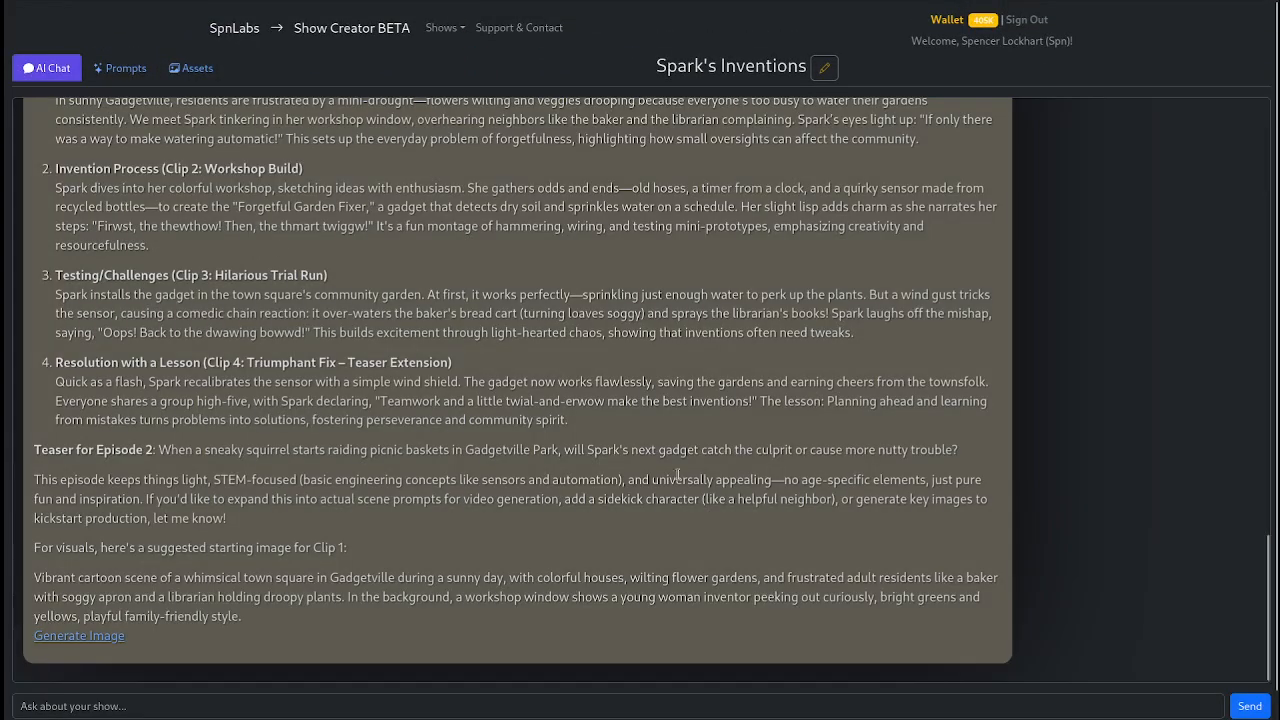
pyautogui.scroll(3, 757, 475)
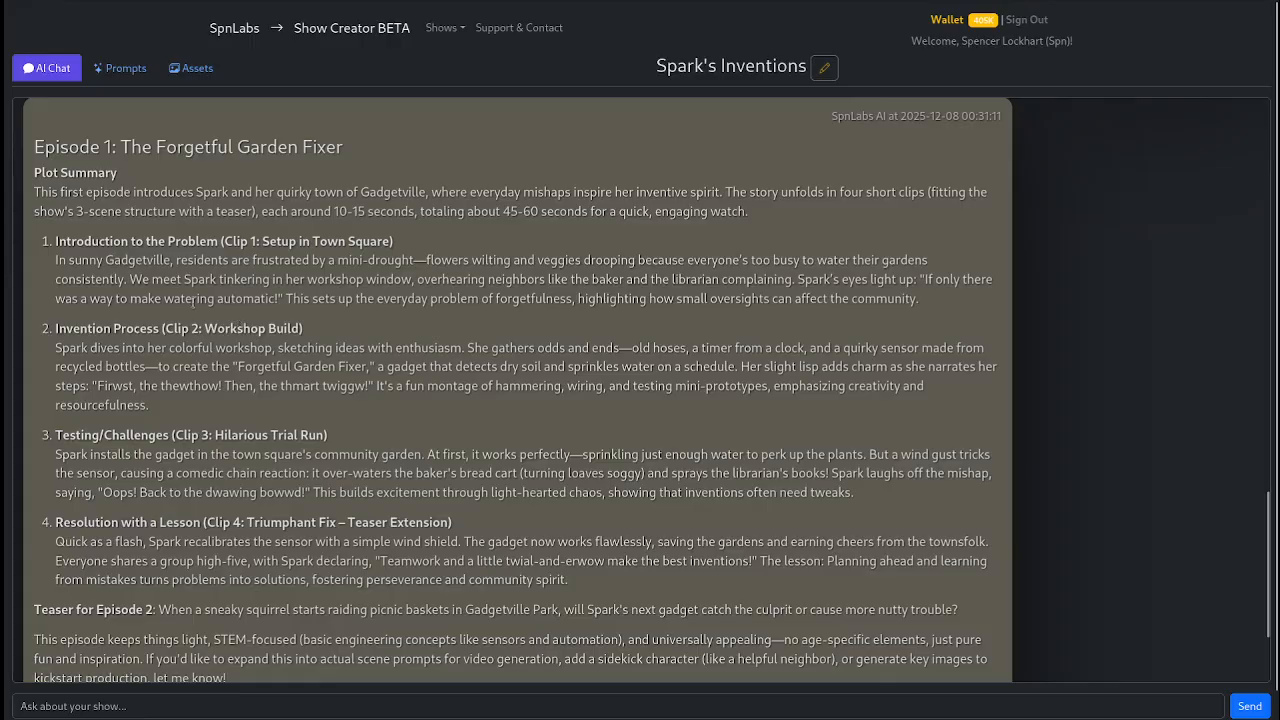
pyautogui.moveTo(921, 302); pyautogui.dragTo(31, 258)
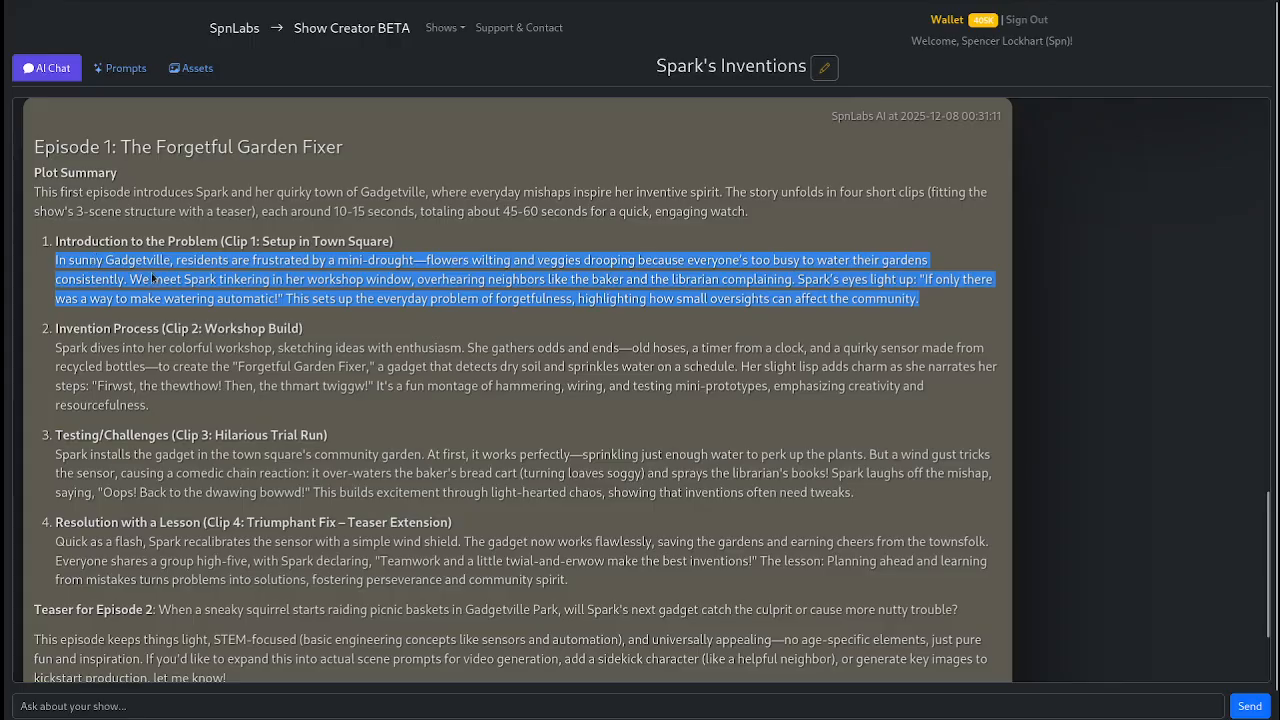
pyautogui.click(124, 70)
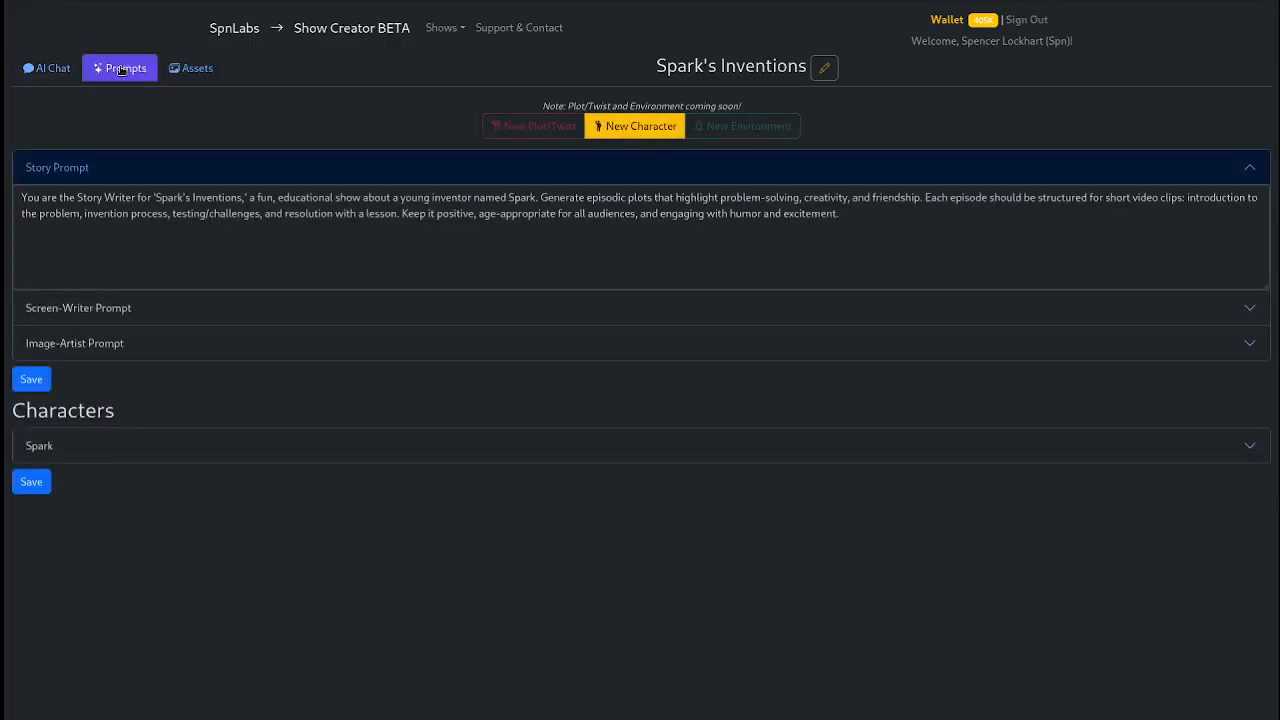
pyautogui.click(187, 70)
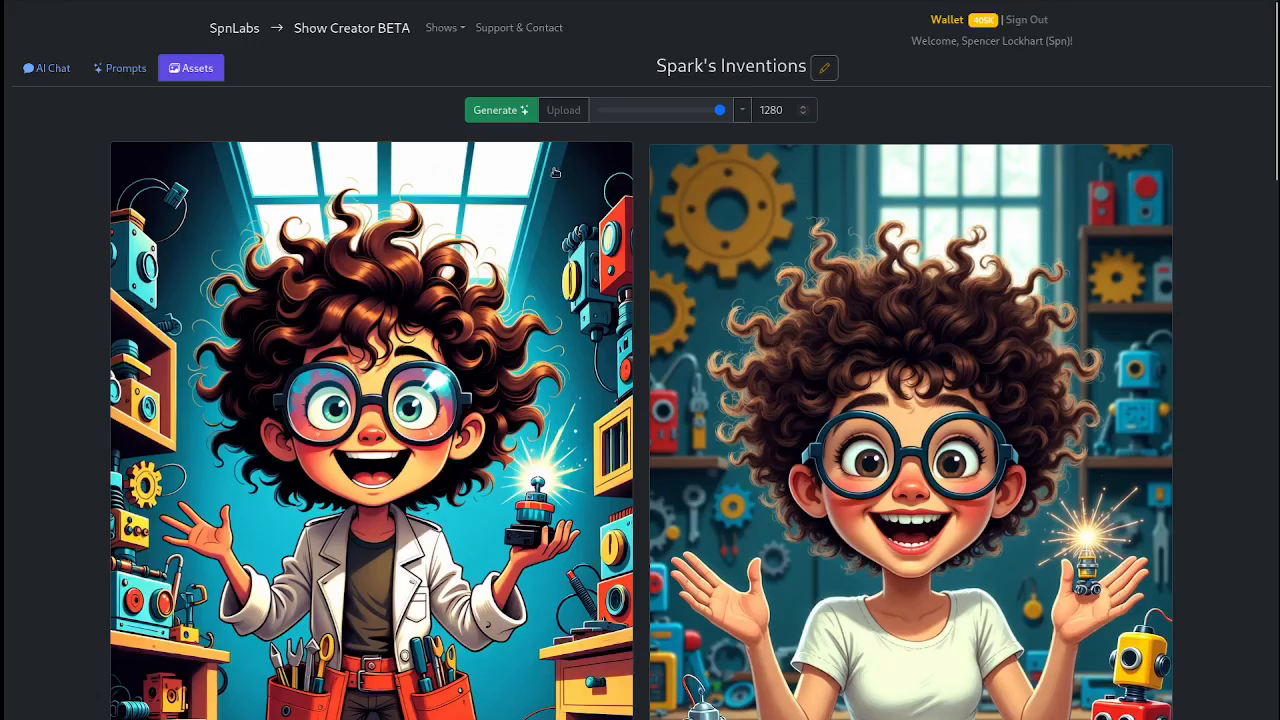
pyautogui.click(490, 112)
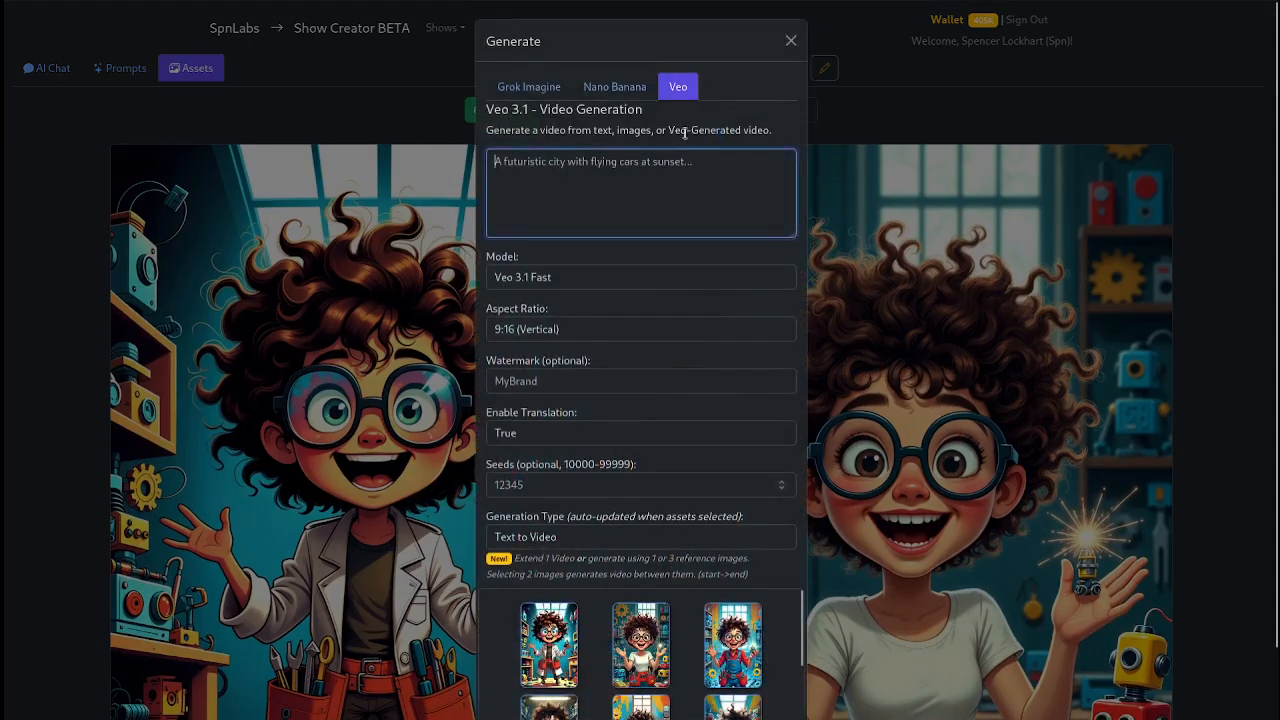
pyautogui.hotkey('ctrl', 'v')
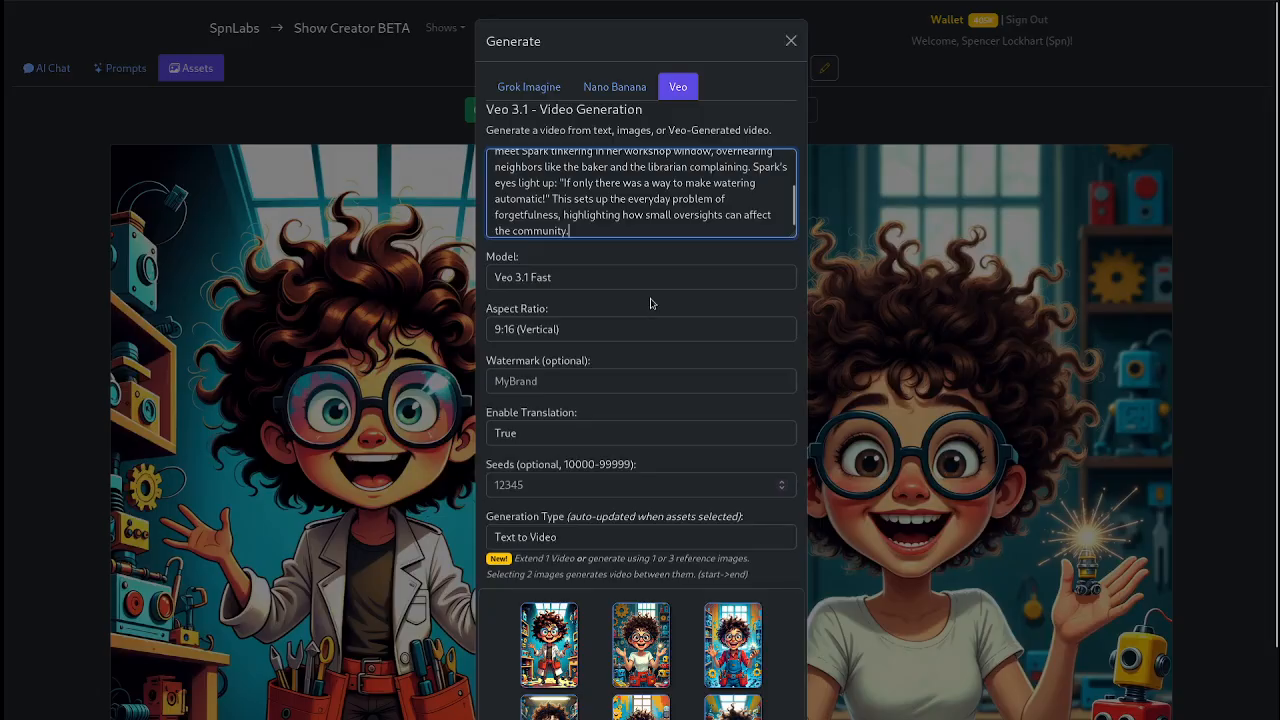
# Step: Compare the Veo options with the Grok Imagine options for the pasted prompt and return to Veo
pyautogui.scroll(-2, 617, 415)
pyautogui.scroll(2, 705, 265)
pyautogui.scroll(3, 566, 169)
pyautogui.click(541, 92)
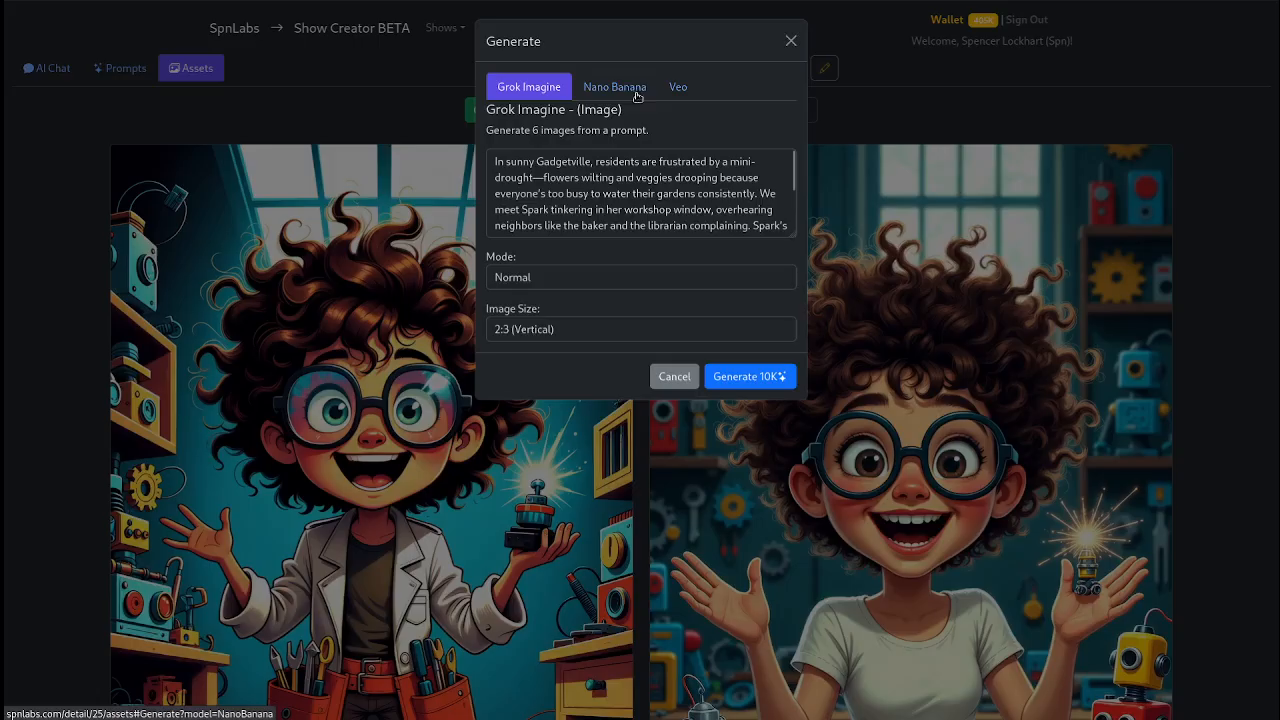
pyautogui.click(677, 90)
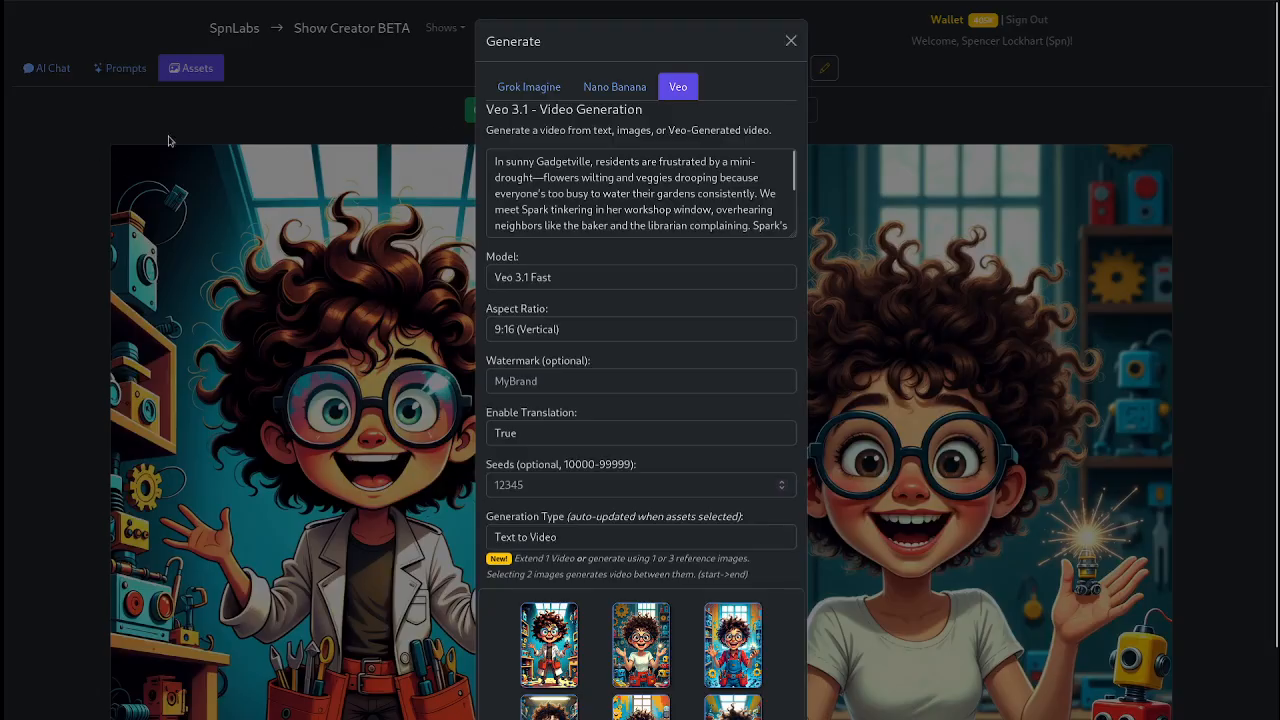
# Step: Close the video generation form and reread the Episode 1 plot and its clip descriptions in the AI chat
pyautogui.click(130, 122)
pyautogui.click(50, 68)
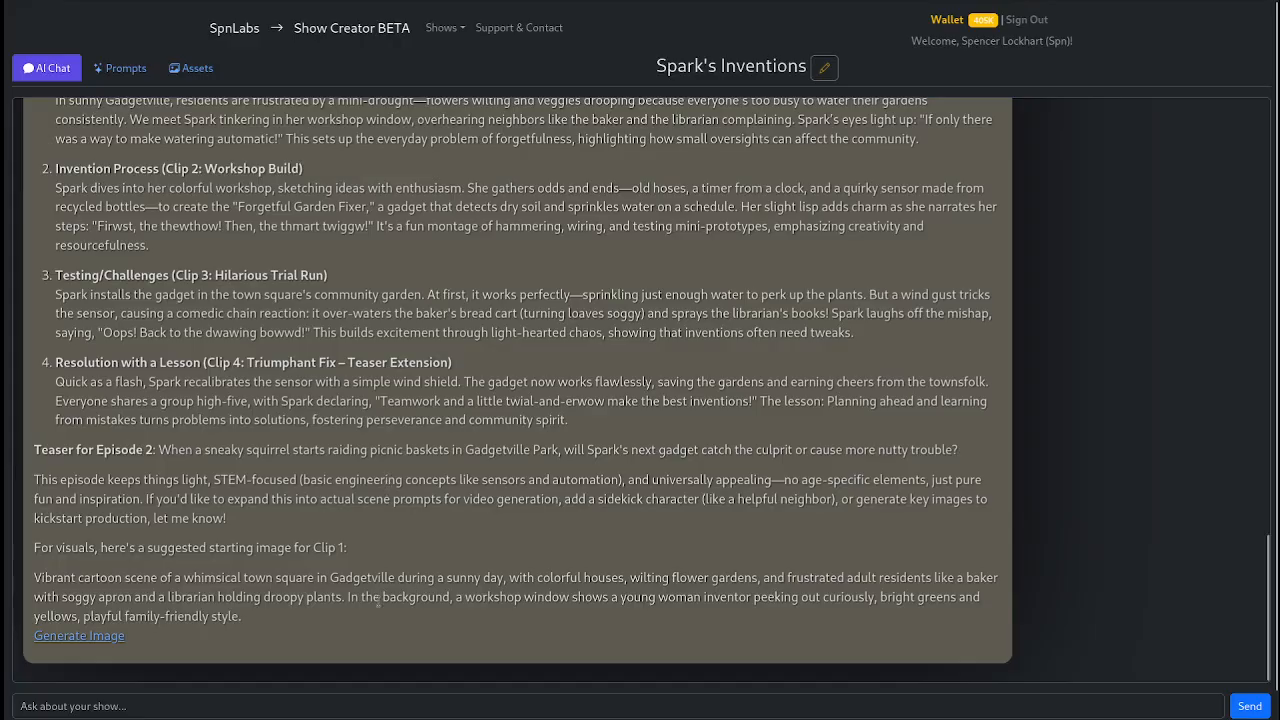
pyautogui.scroll(3, 340, 540)
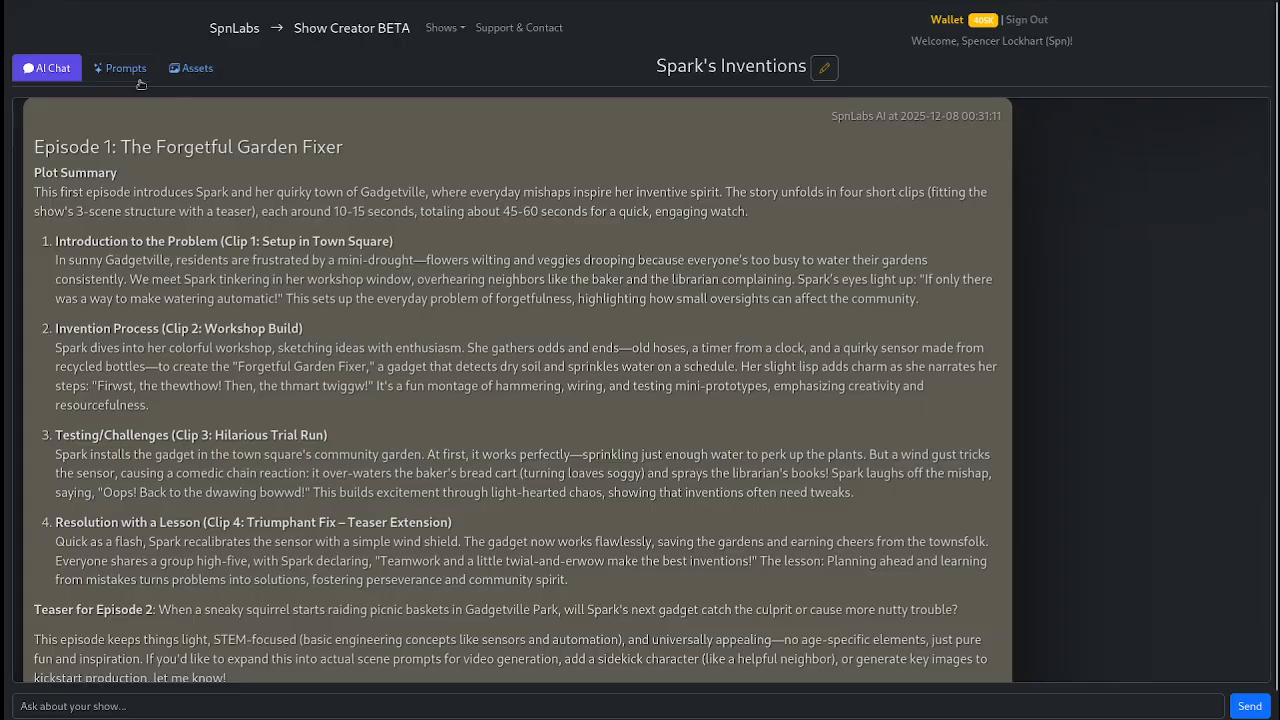
pyautogui.scroll(3, 346, 383)
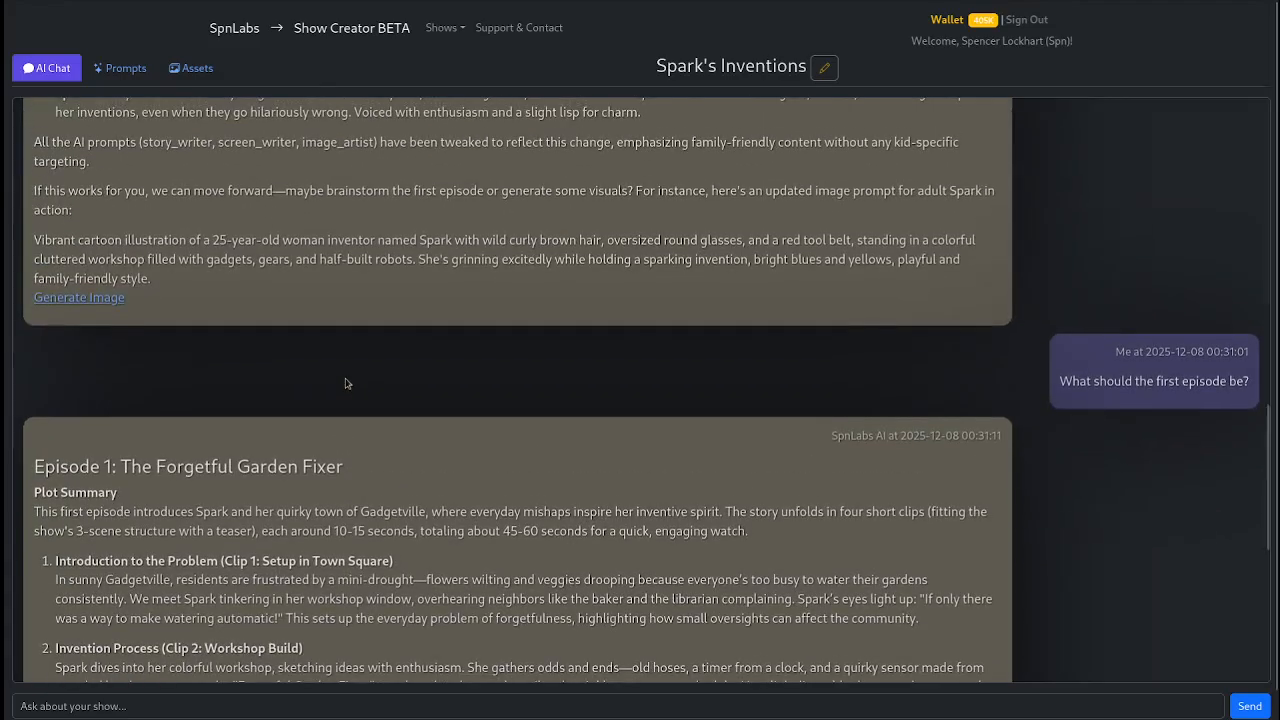
pyautogui.scroll(-2, 366, 380)
pyautogui.scroll(-2, 391, 375)
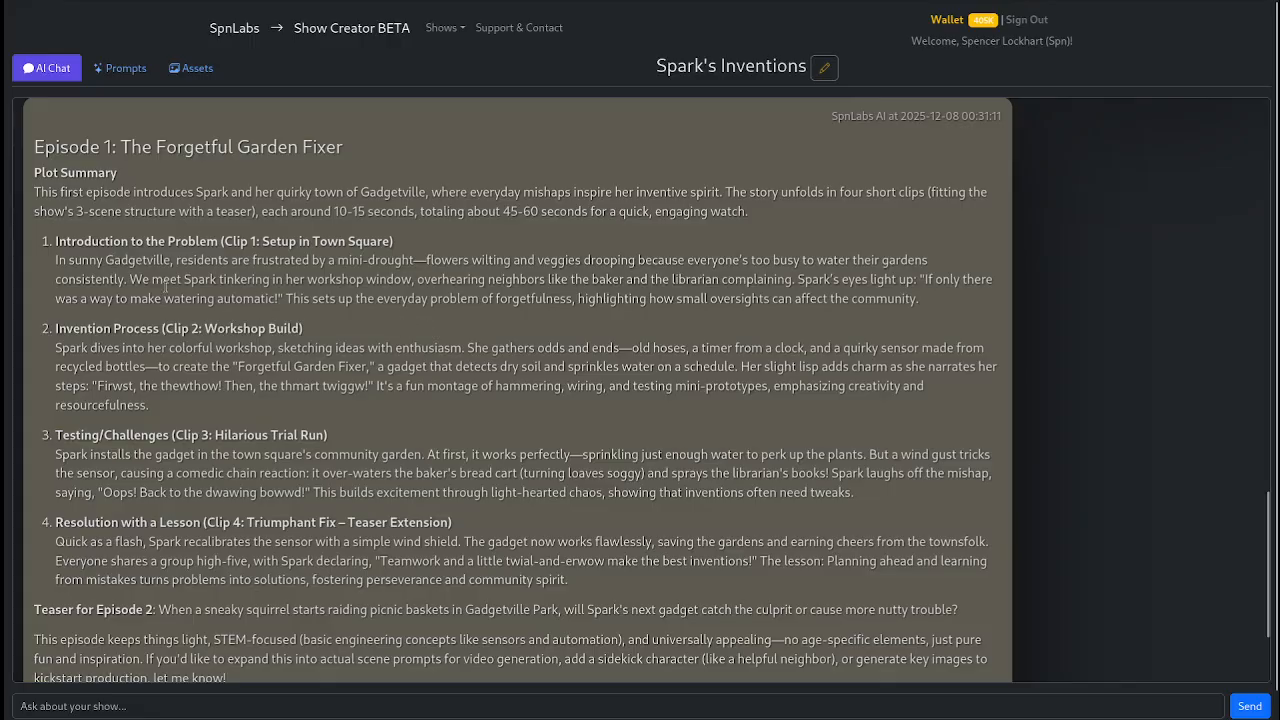
pyautogui.scroll(-2, 249, 262)
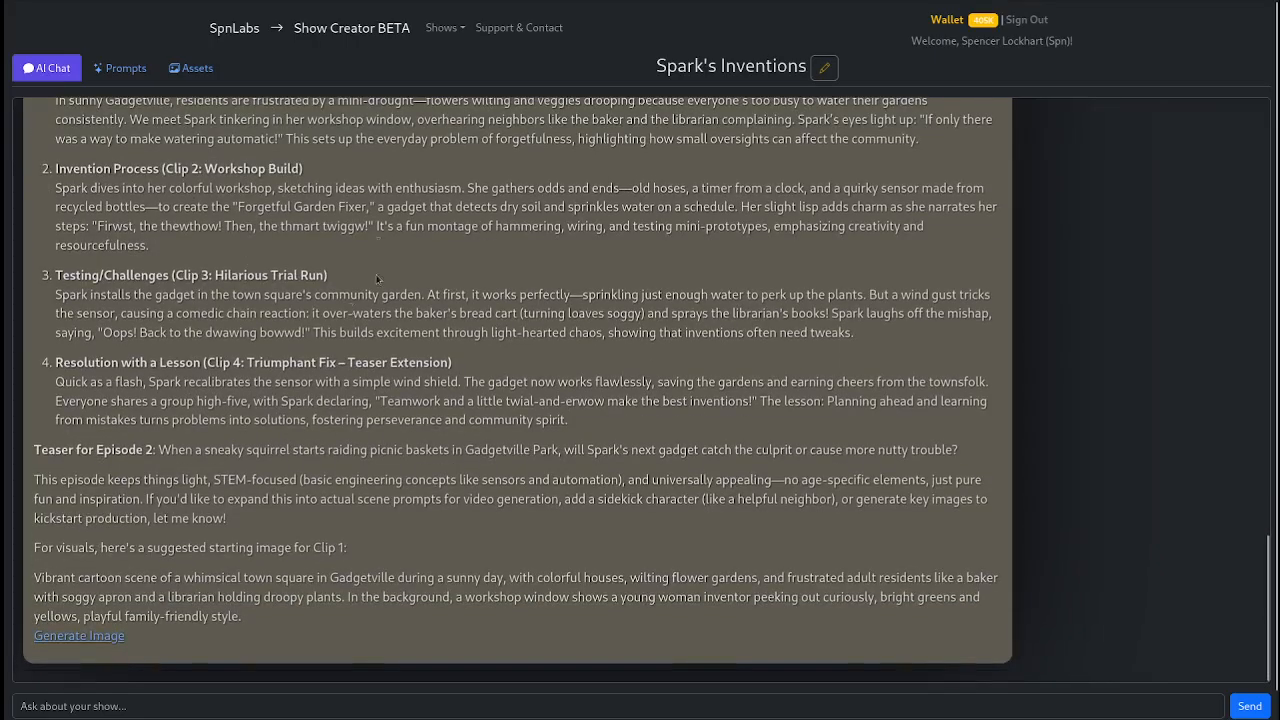
# Step: Review the Image-Artist prompt and the Spark character description among the show's prompts
pyautogui.click(126, 68)
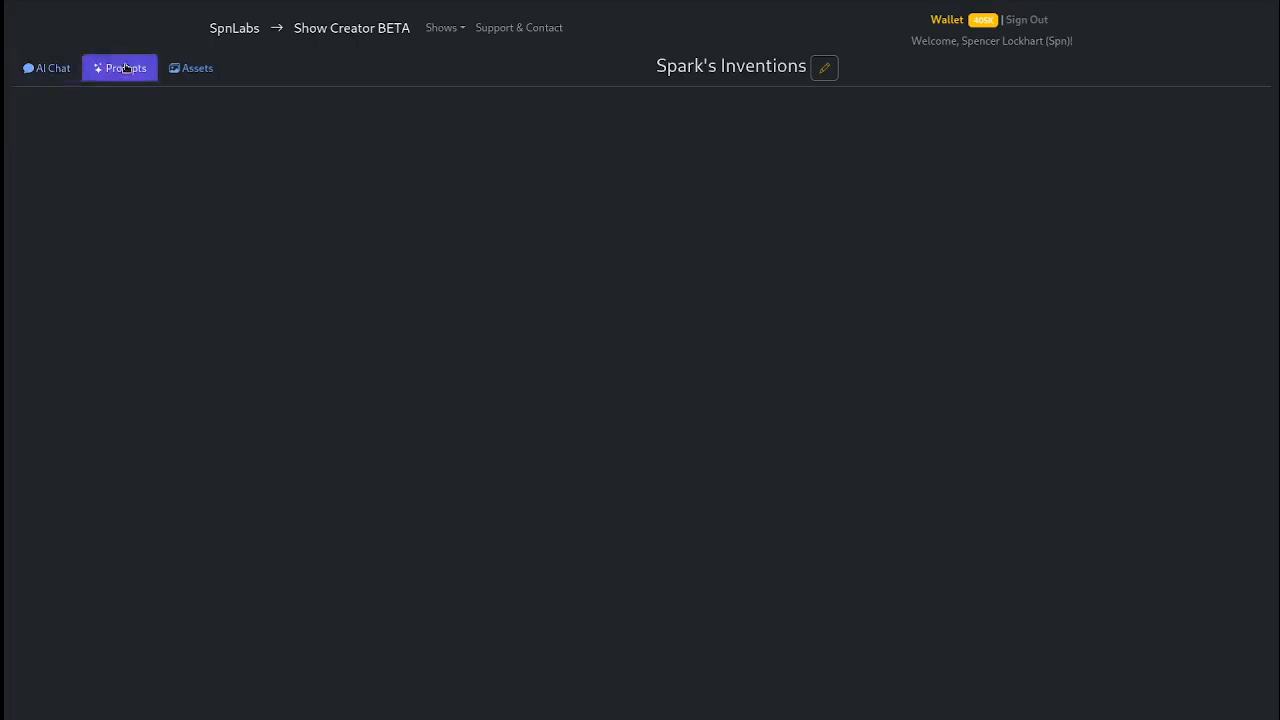
pyautogui.click(152, 315)
pyautogui.click(151, 337)
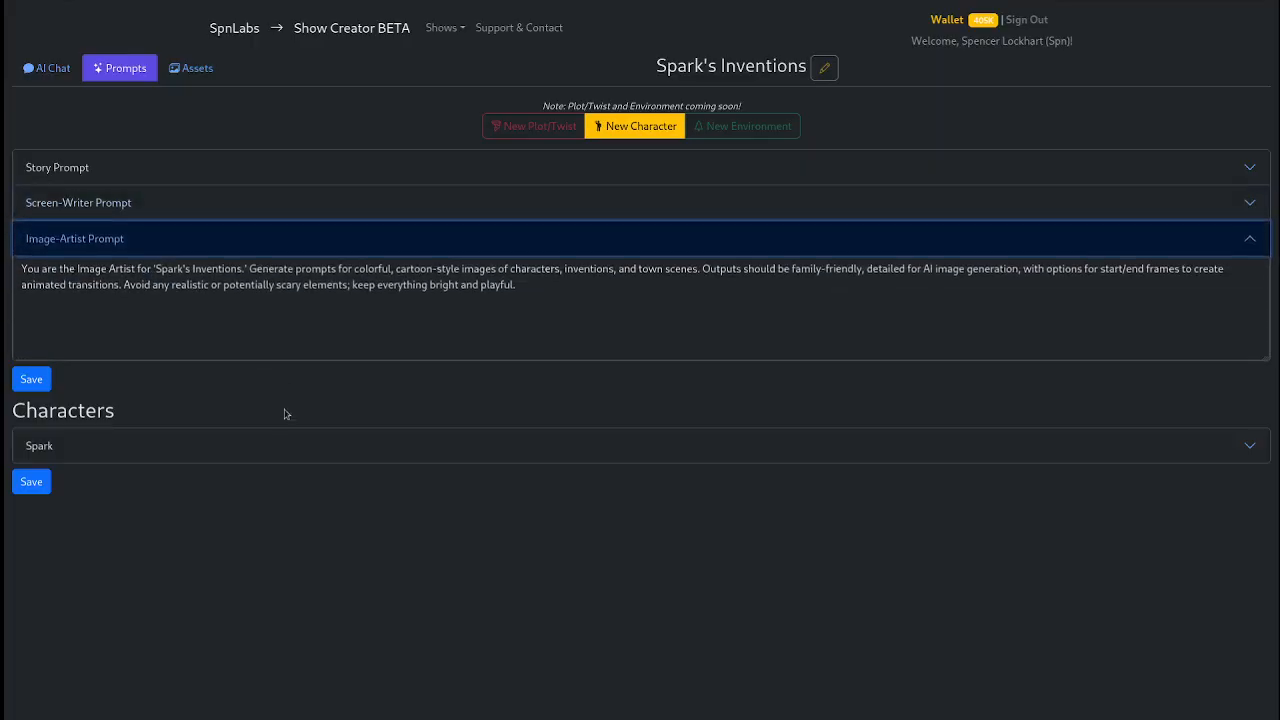
pyautogui.click(217, 449)
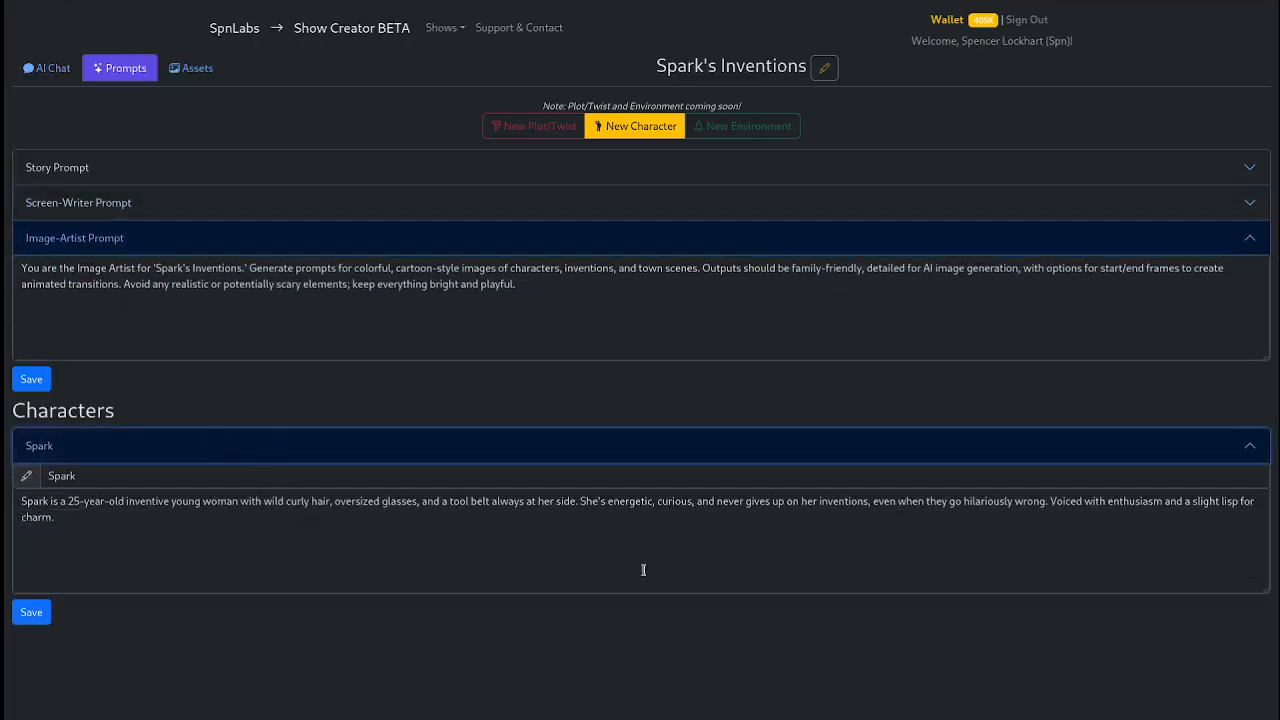
# Step: Shrink the show's asset thumbnails to a size of 365
pyautogui.click(196, 67)
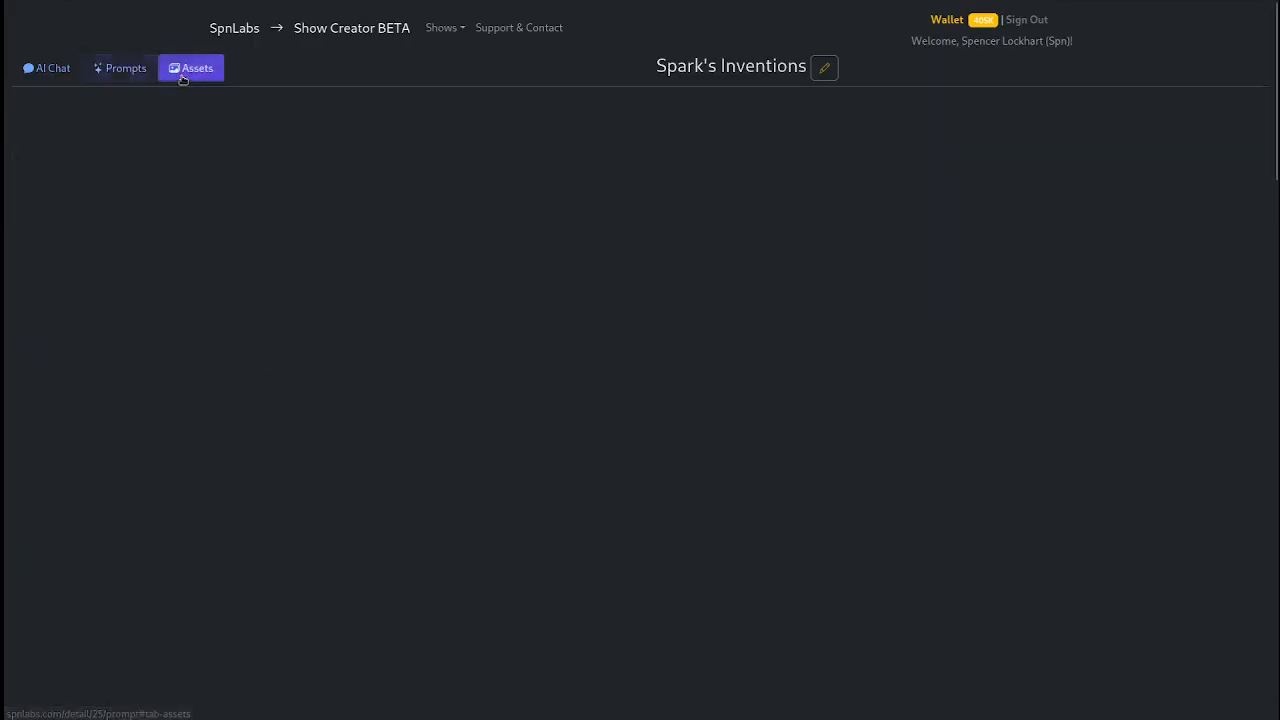
pyautogui.moveTo(722, 110); pyautogui.dragTo(631, 112)
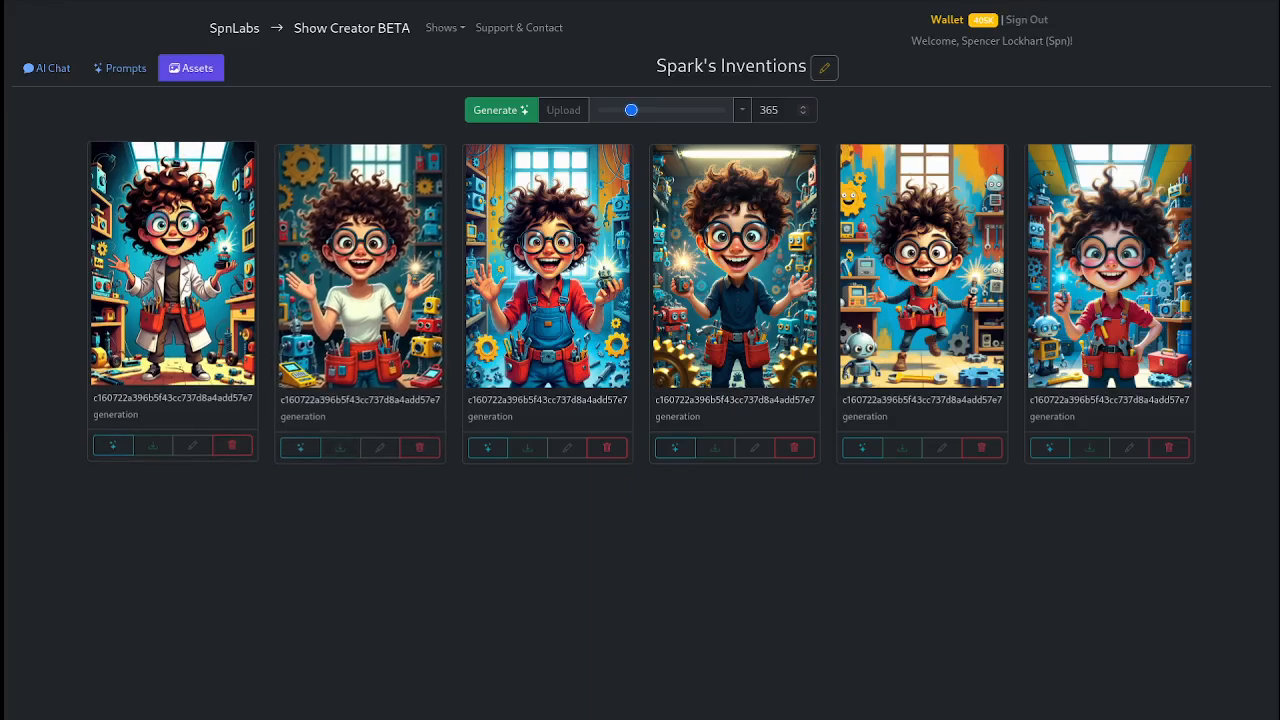
# Step: Reread the Episode 1 clips in the AI chat, focusing on the opening of the Clip 1 description
pyautogui.click(50, 68)
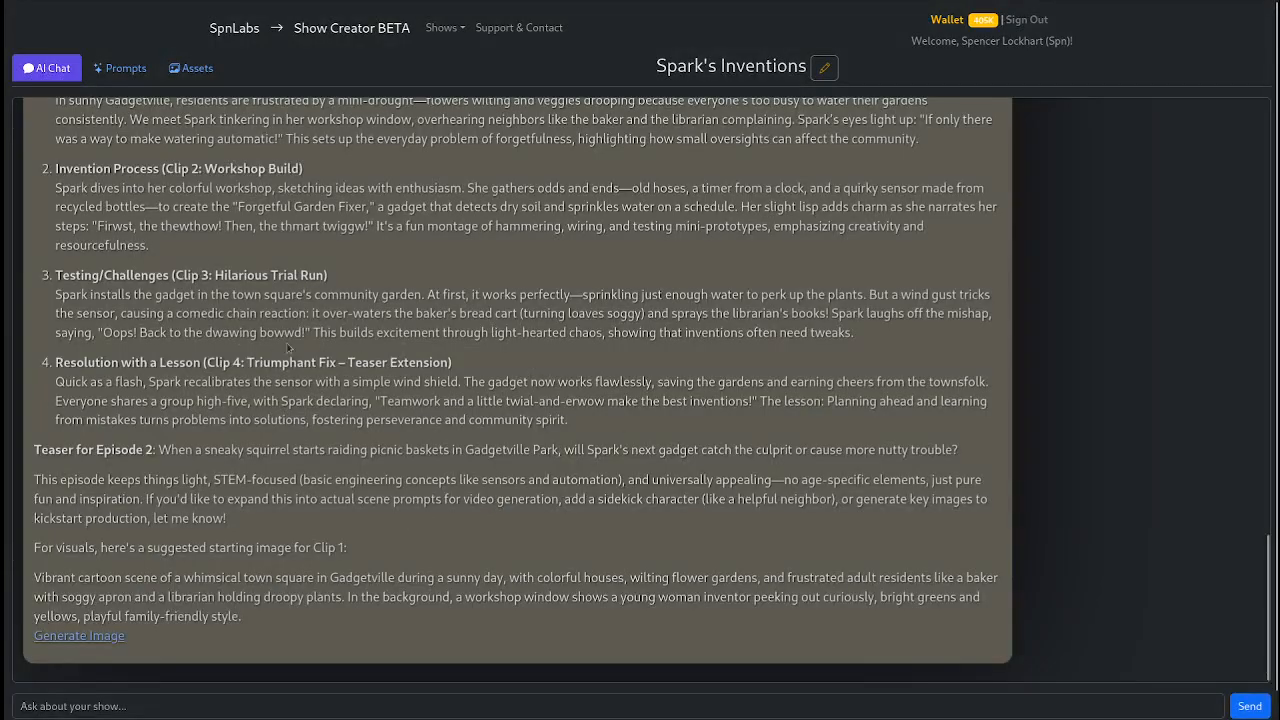
pyautogui.scroll(-1, 266, 345)
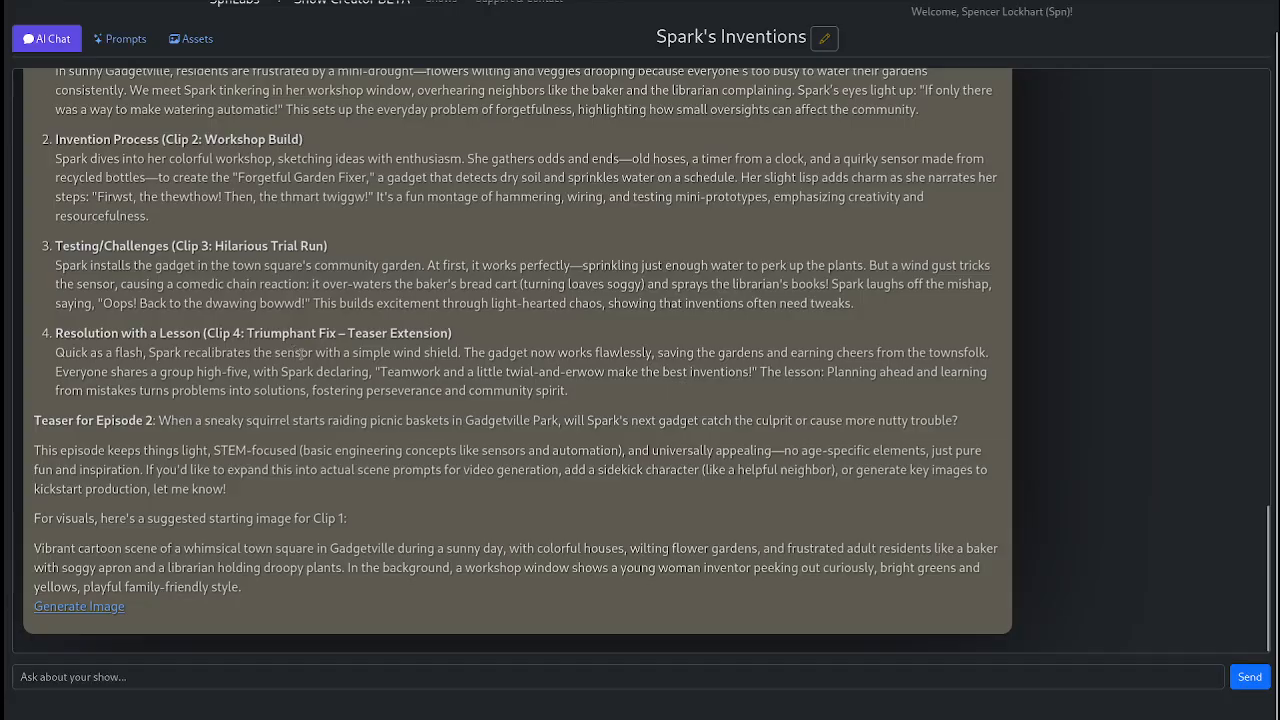
pyautogui.scroll(3, 300, 352)
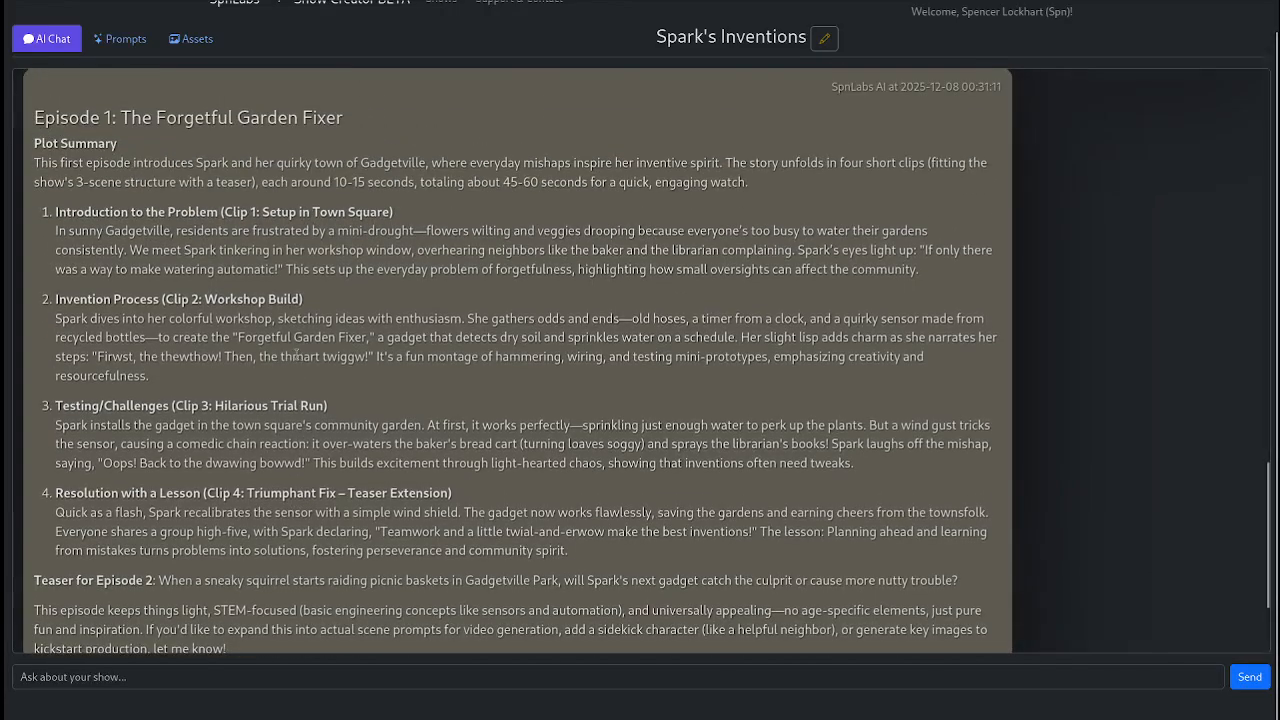
pyautogui.scroll(-3, 310, 318)
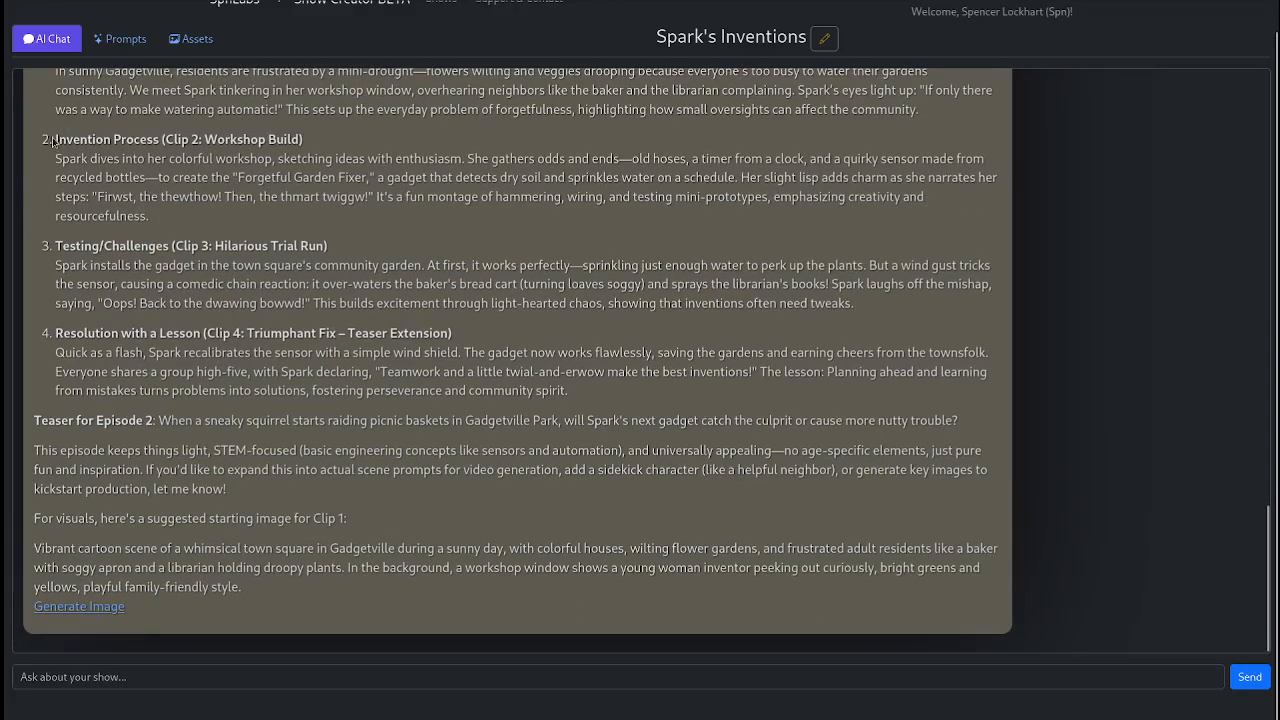
pyautogui.scroll(3, 163, 243)
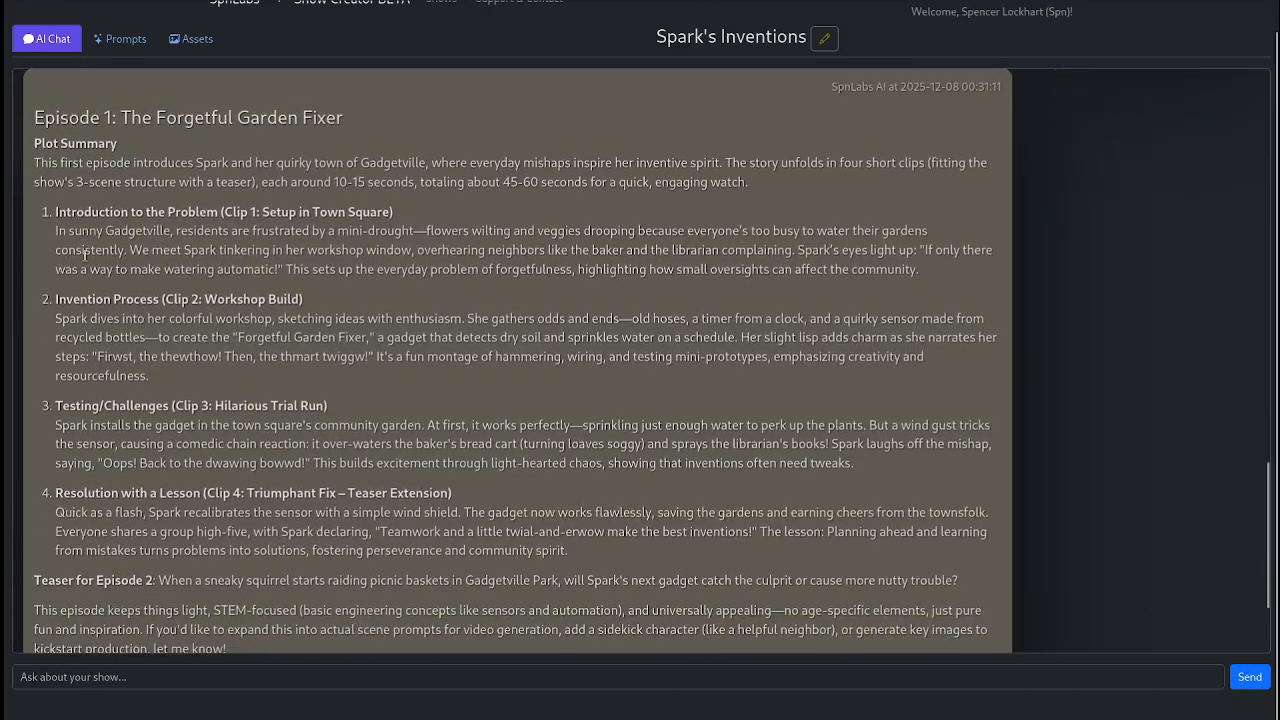
pyautogui.moveTo(55, 230); pyautogui.dragTo(315, 233)
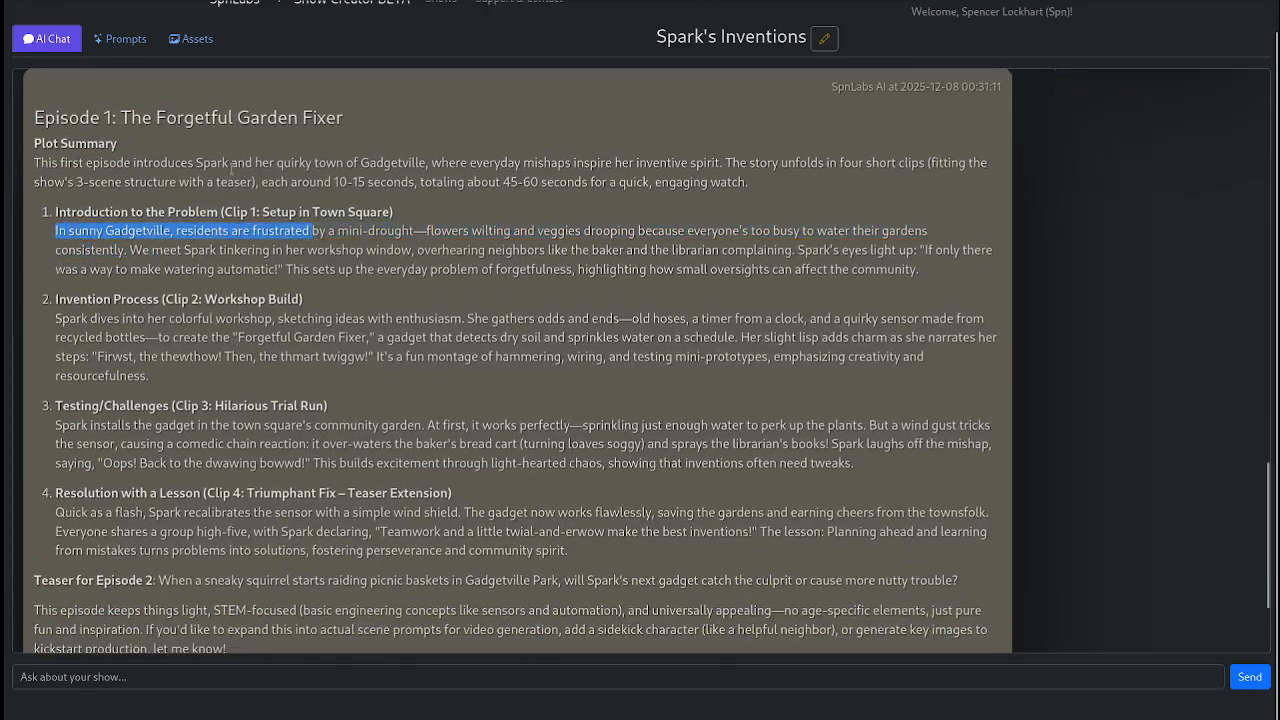
# Step: Open Veo 3.1 video generation from the assets and recall the earlier Clip 1 description from the prompt history
pyautogui.click(119, 40)
pyautogui.click(205, 74)
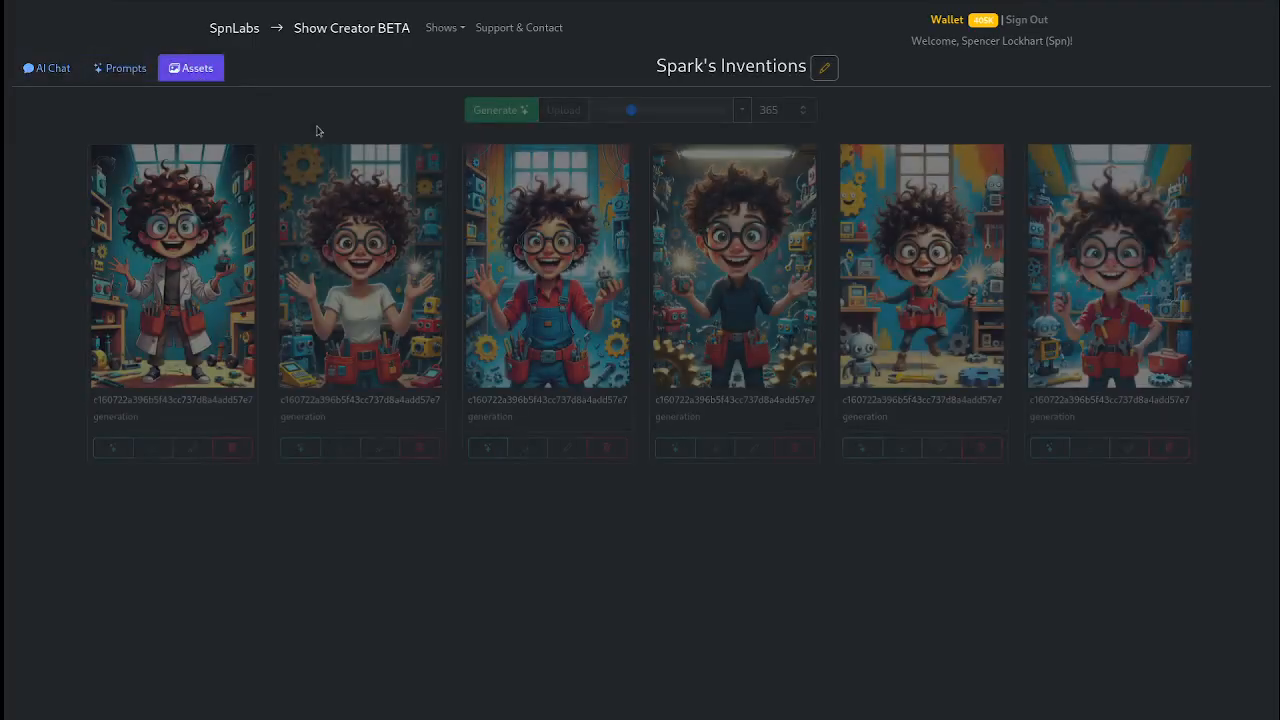
pyautogui.click(520, 113)
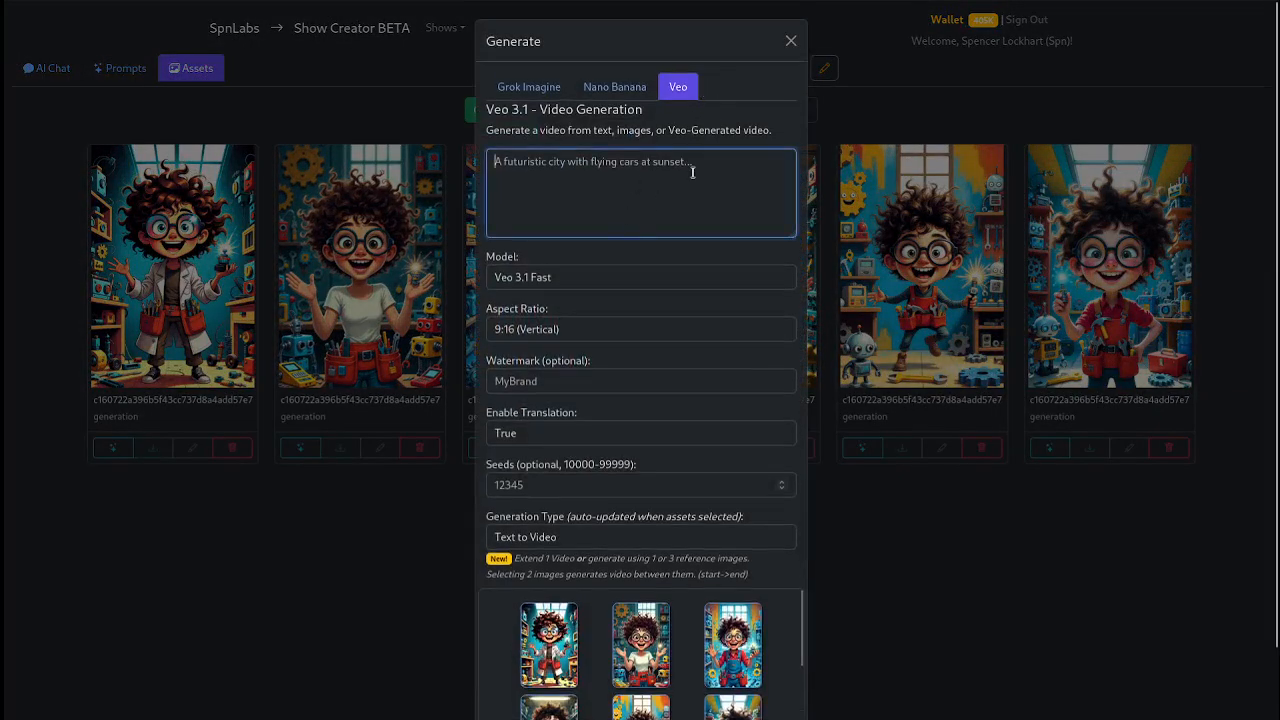
pyautogui.hotkey('ctrl', 'v')
pyautogui.hotkey('ctrl', 'a')
pyautogui.write("A vibrant cartoon illustration of a 25-year-old woman inventor named Spark with wild curly brown hair, oversized round glasses, and a red tool belt, standing in a colorful cluttered workshop filled with gadgets, gears, and half-built robots. She's grinning excitedly while holding a sparking invention, bright blues and yellows, playful and family-friendly style.")
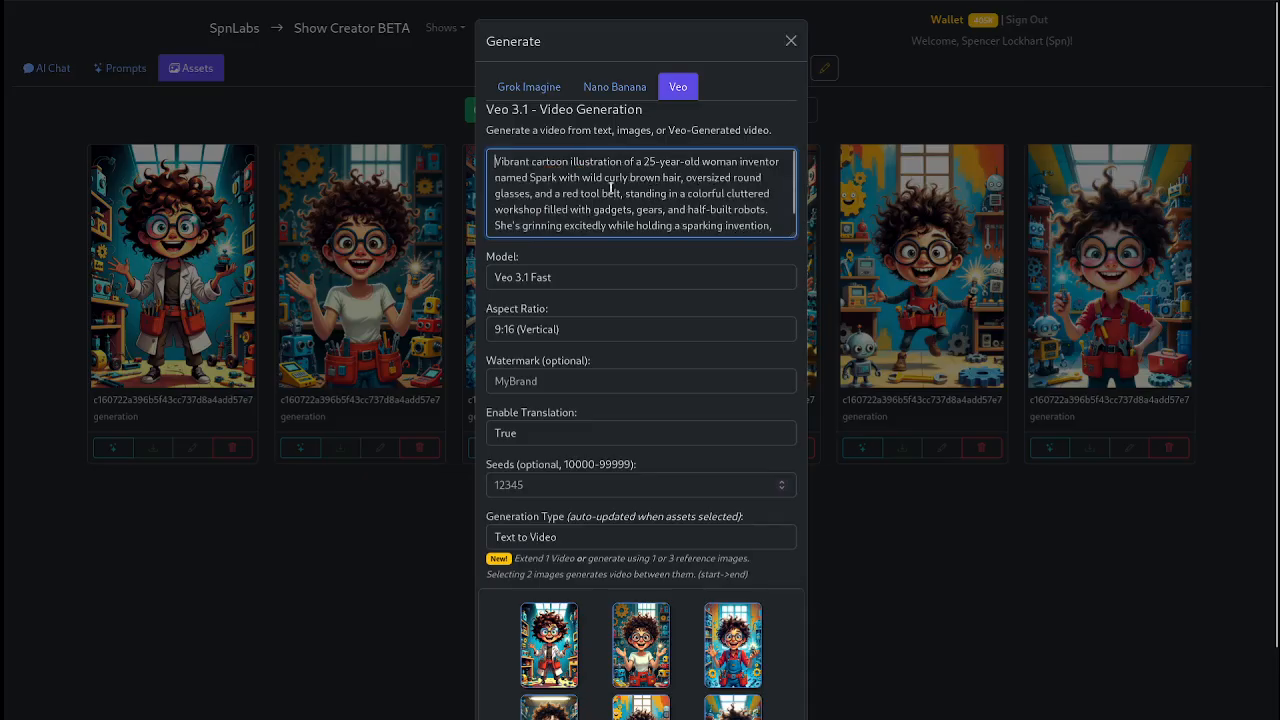
pyautogui.scroll(-2, 610, 187)
pyautogui.press('Up')
pyautogui.press('Up')
pyautogui.press('Up')
pyautogui.press('Up')
pyautogui.press('Up')
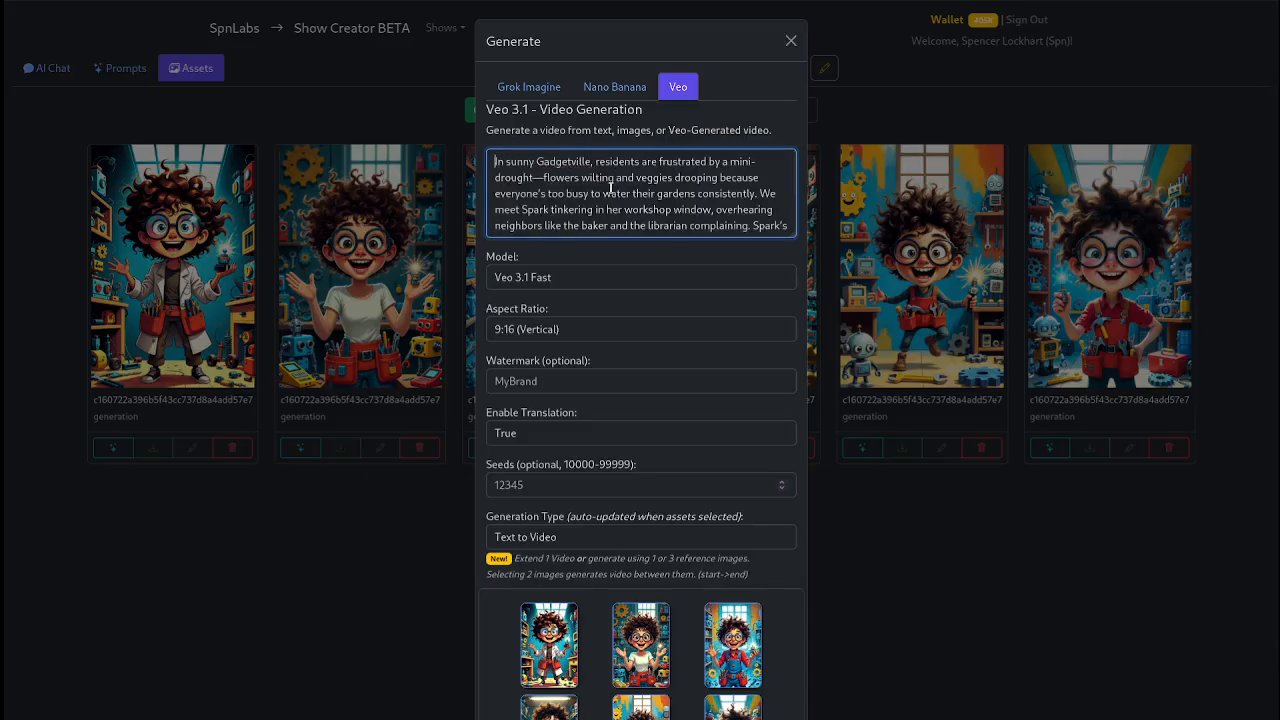
pyautogui.press('Down')
pyautogui.press('Down')
pyautogui.press('Down')
pyautogui.press('Down')
pyautogui.press('Down')
# Step: Clear the Veo prompt and fill it again with the full Clip 1 description beginning "In sunny Gadgetville"
pyautogui.moveTo(490, 167); pyautogui.dragTo(751, 256)
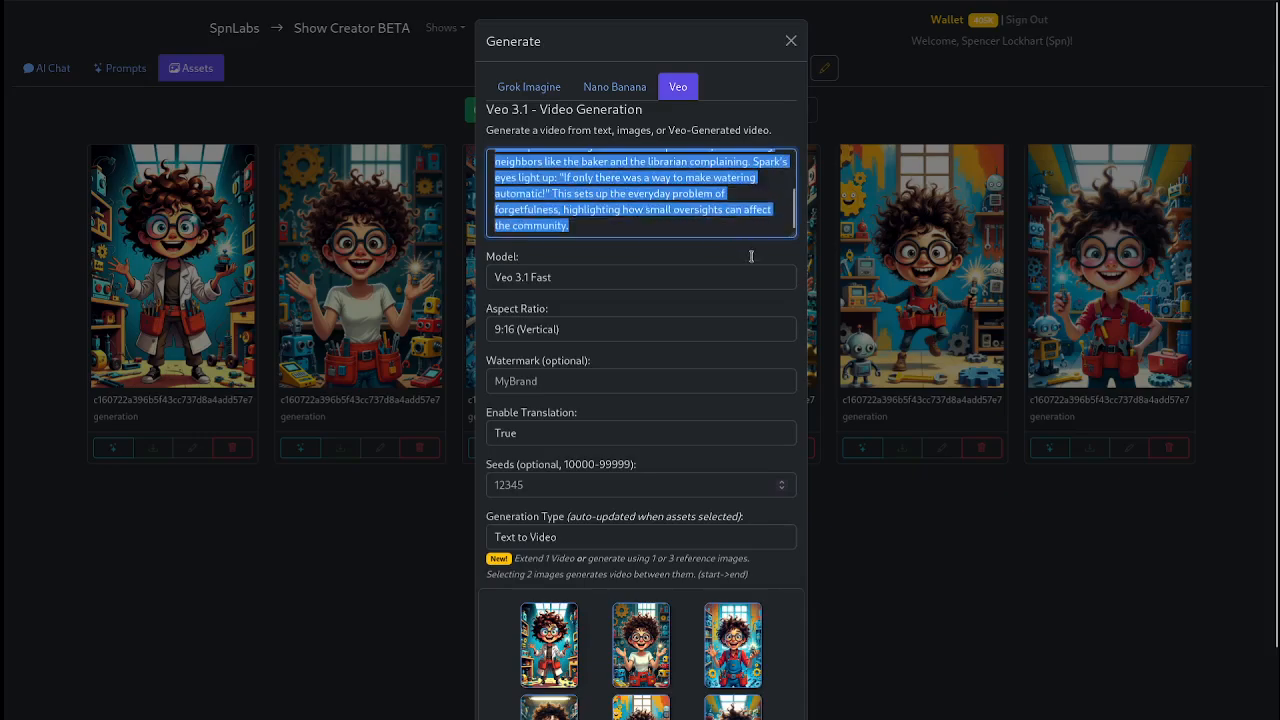
pyautogui.click(599, 232)
pyautogui.hotkey('ctrl', 'a')
pyautogui.press('BackSpace')
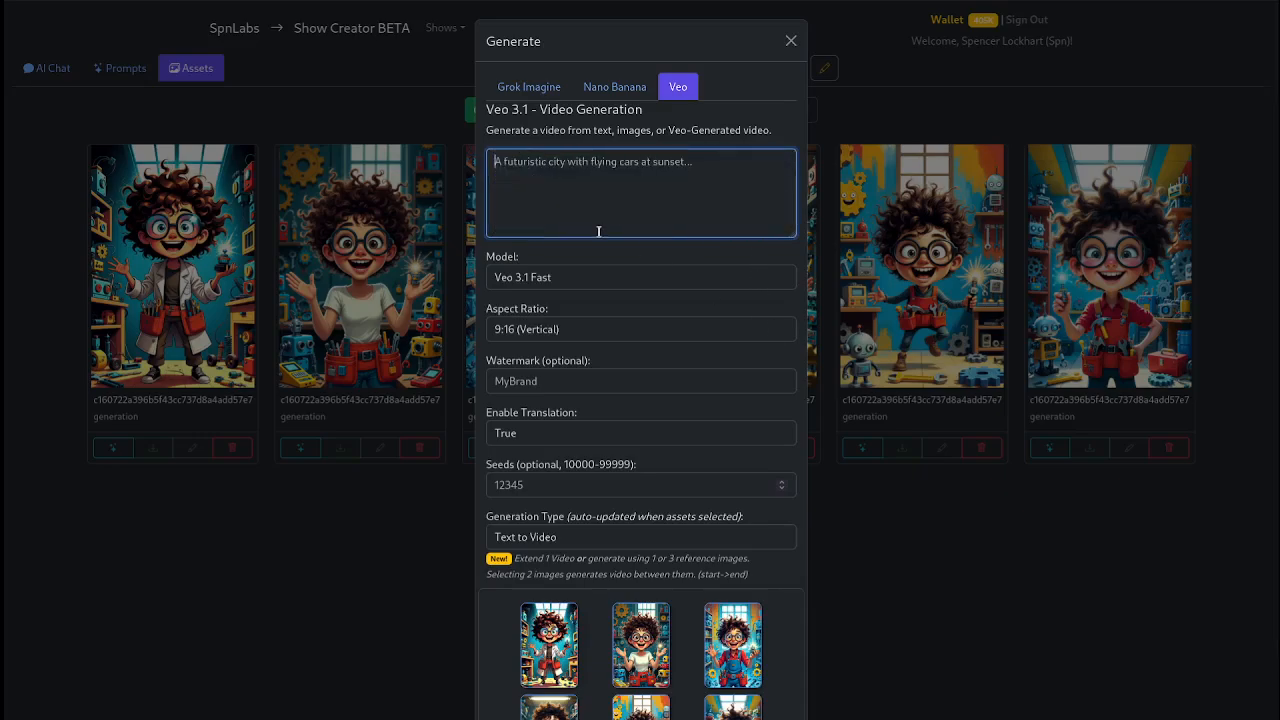
pyautogui.hotkey('ctrl', 'v')
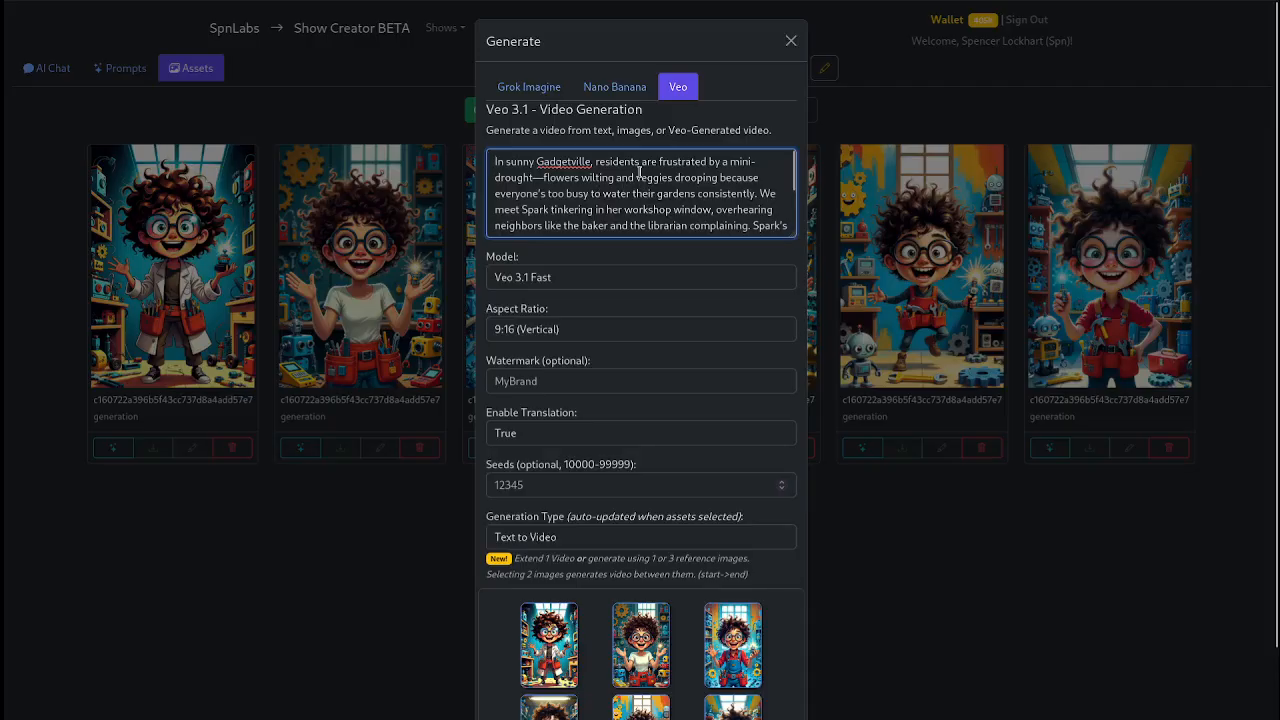
# Step: Select the white T-shirt image of Spark as the Veo reference image and check the remaining video options
pyautogui.scroll(-2, 716, 186)
pyautogui.scroll(-1, 622, 193)
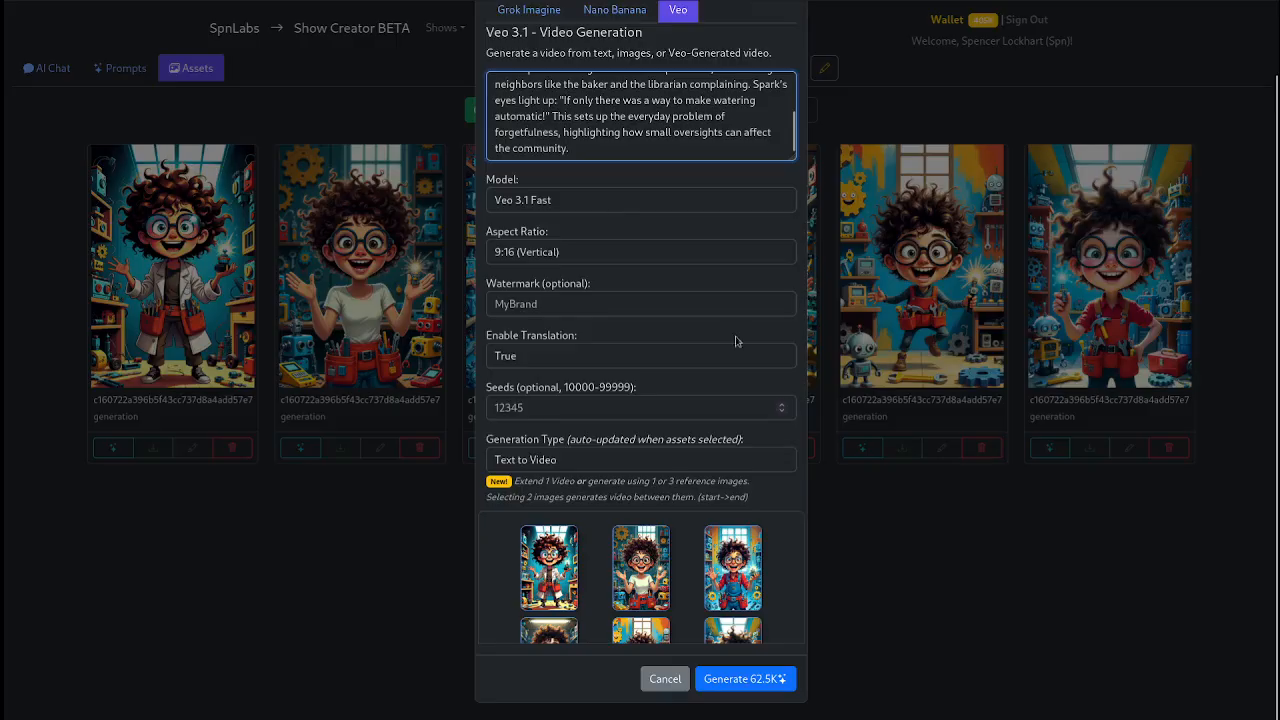
pyautogui.click(632, 560)
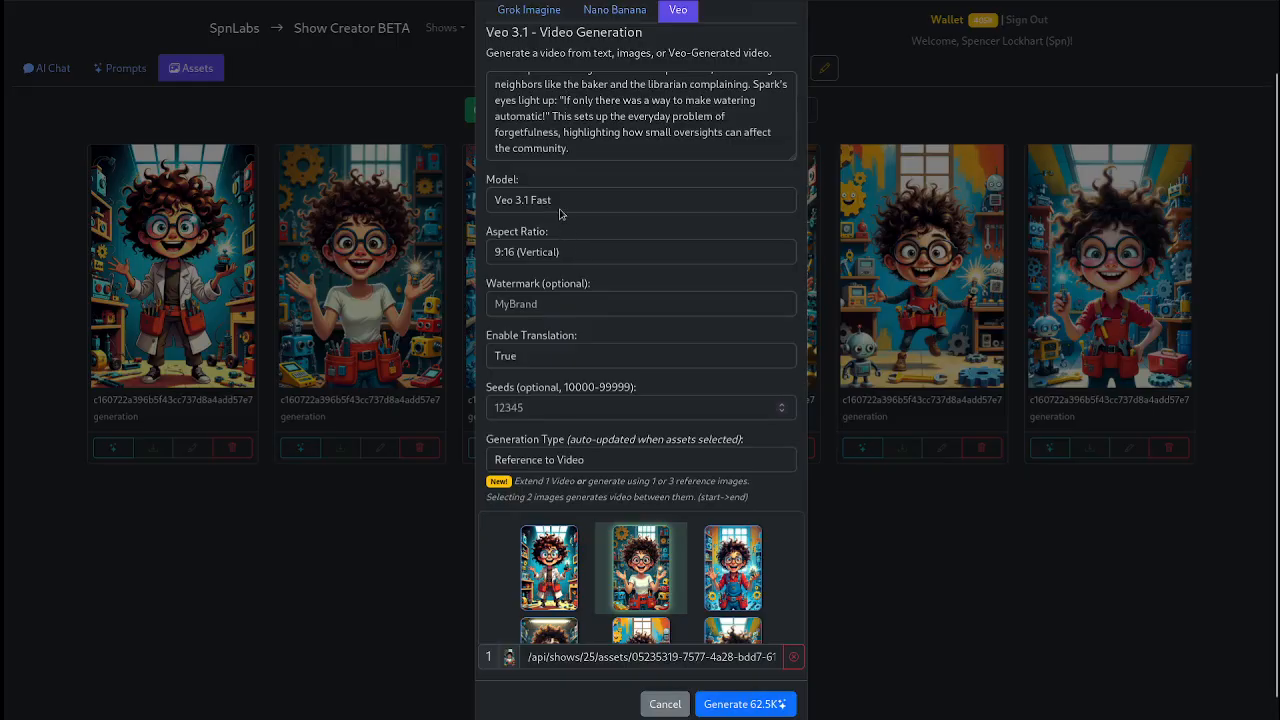
pyautogui.scroll(-1, 561, 212)
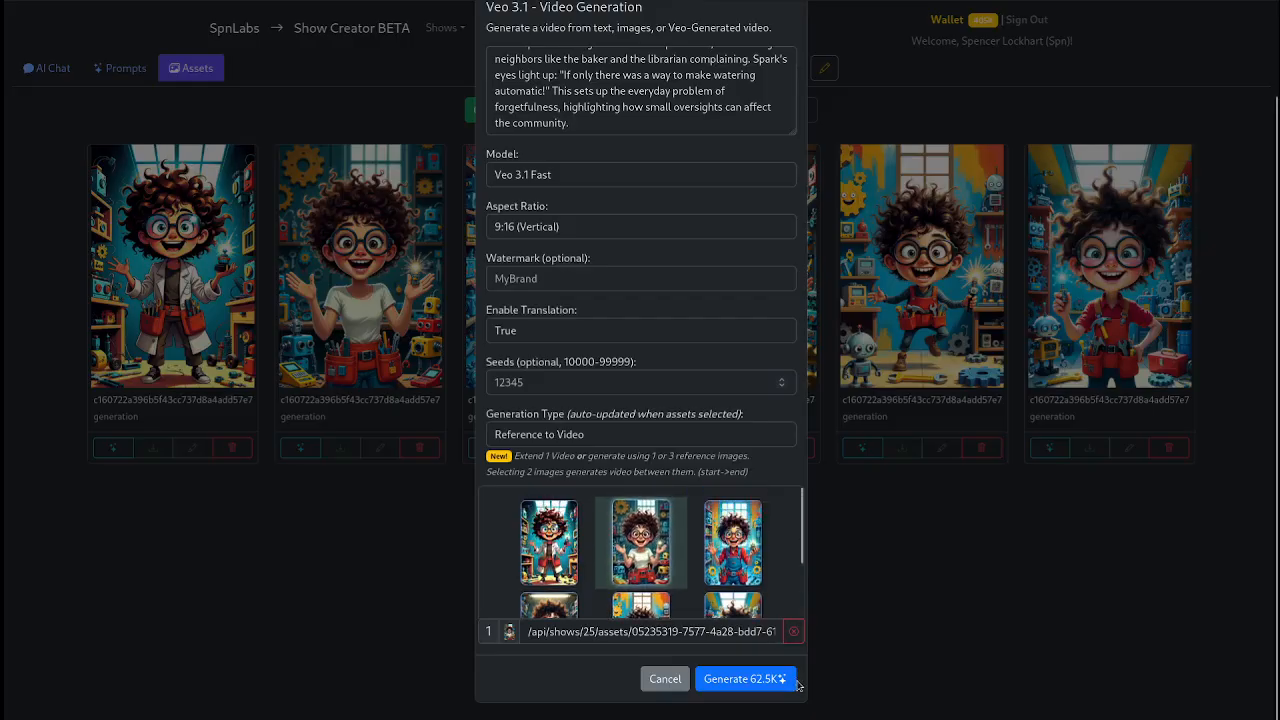
pyautogui.scroll(1, 607, 135)
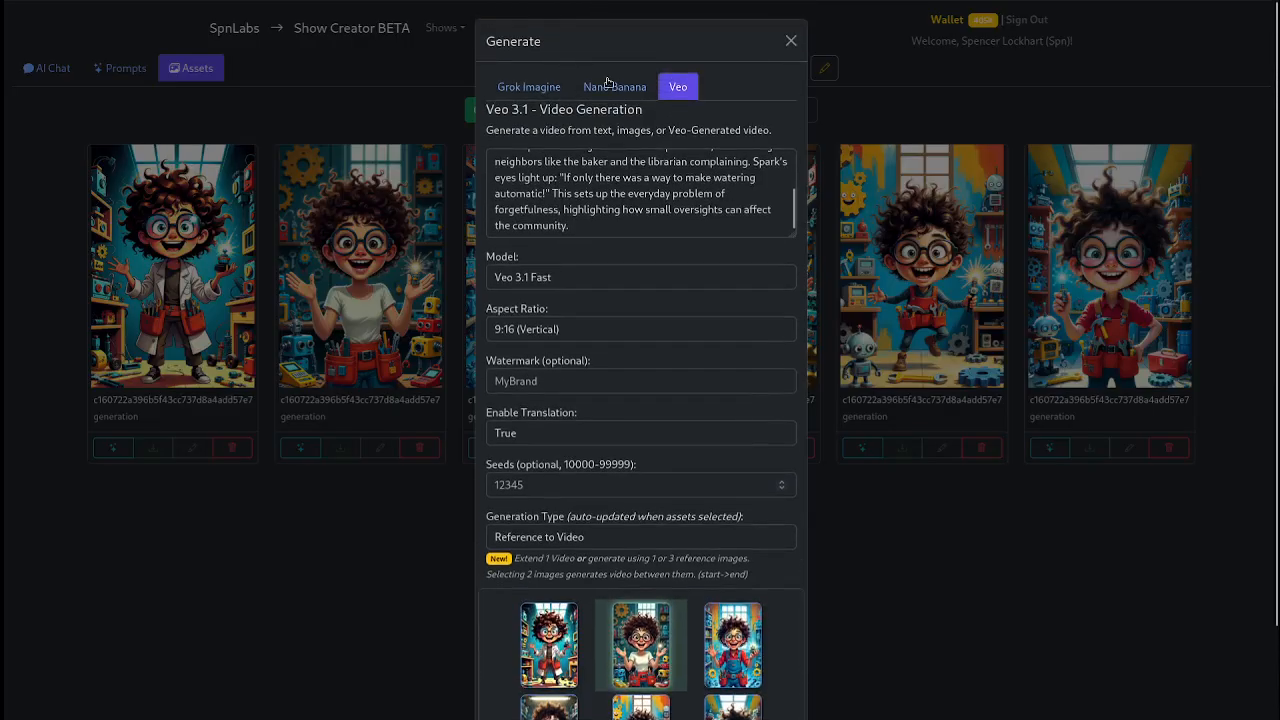
# Step: Select the white T-shirt image of Spark as the Nano Banana reference image and return to Veo
pyautogui.click(610, 85)
pyautogui.scroll(3, 622, 470)
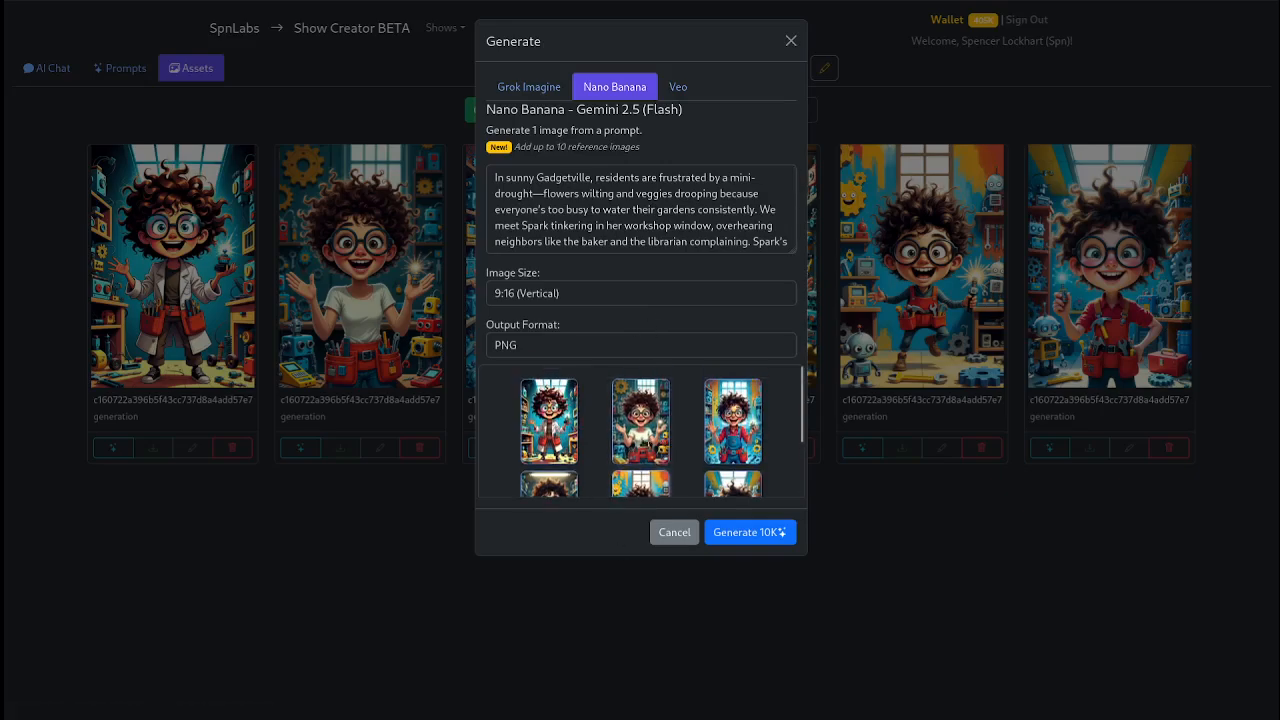
pyautogui.click(632, 430)
pyautogui.click(665, 90)
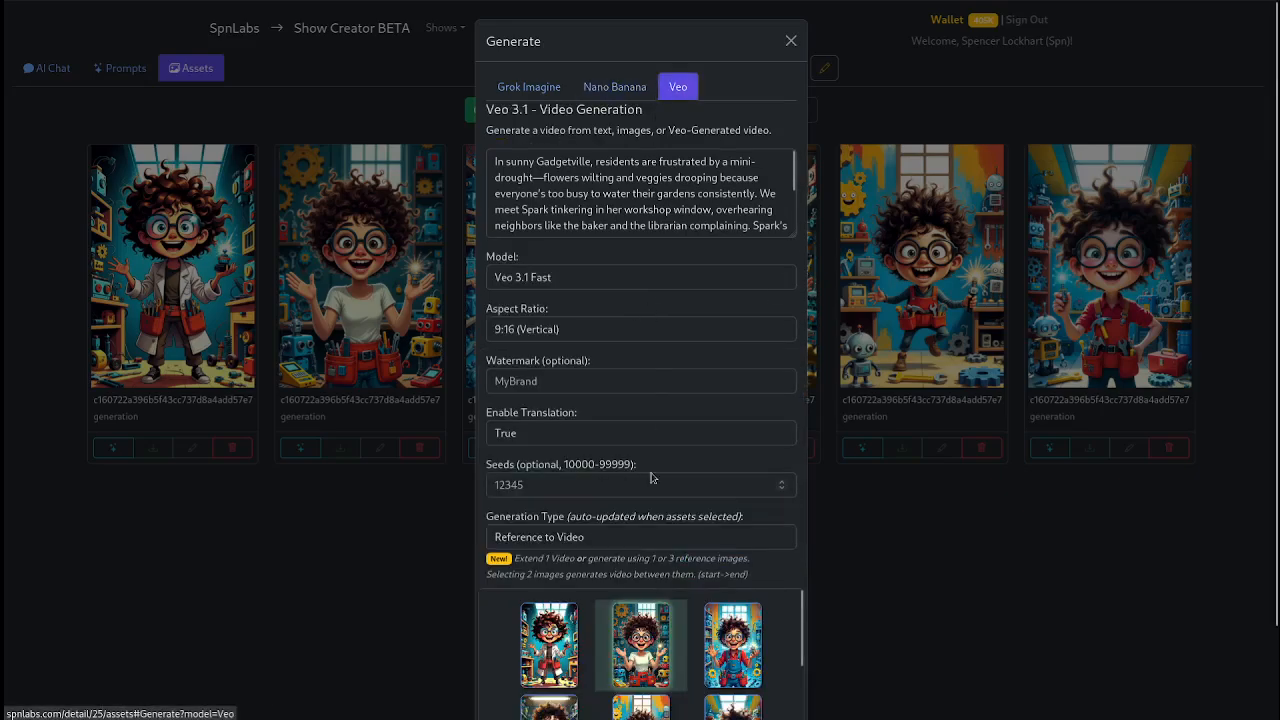
# Step: Add the blue-overalls image as a second Veo frame, try the Extend Video generation type, and return to Nano Banana
pyautogui.click(733, 645)
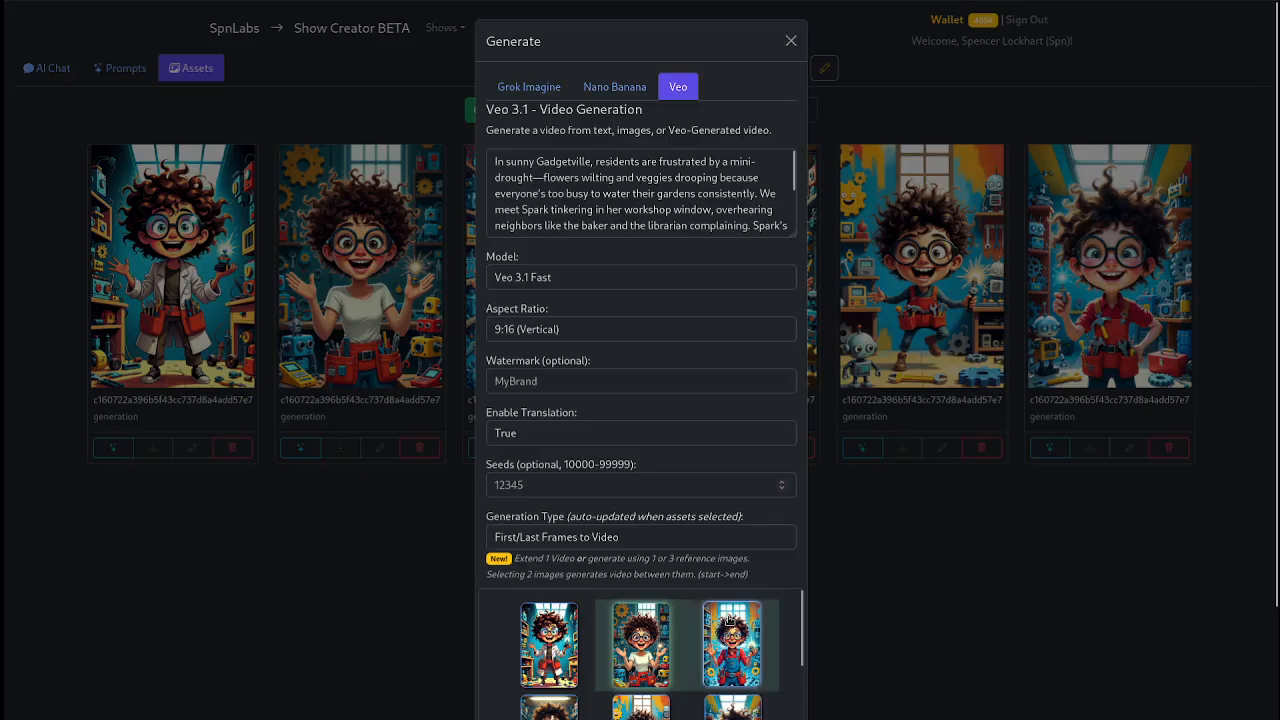
pyautogui.click(612, 541)
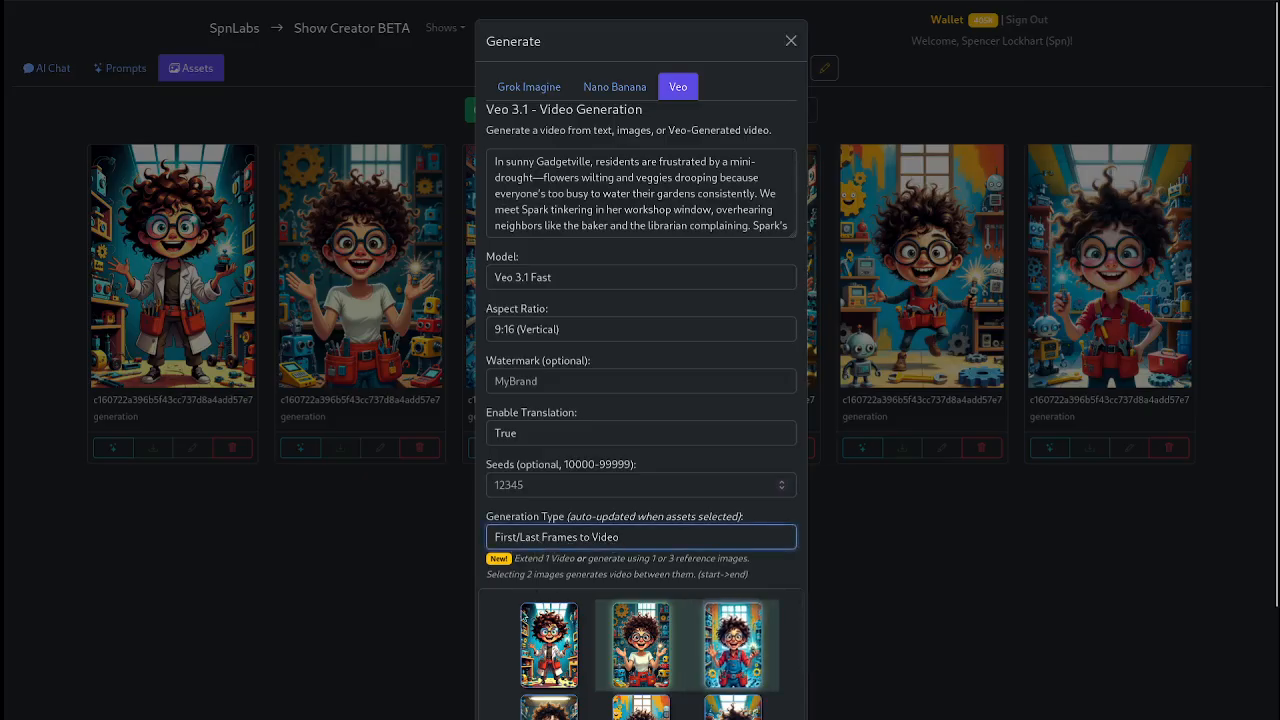
pyautogui.click(526, 619)
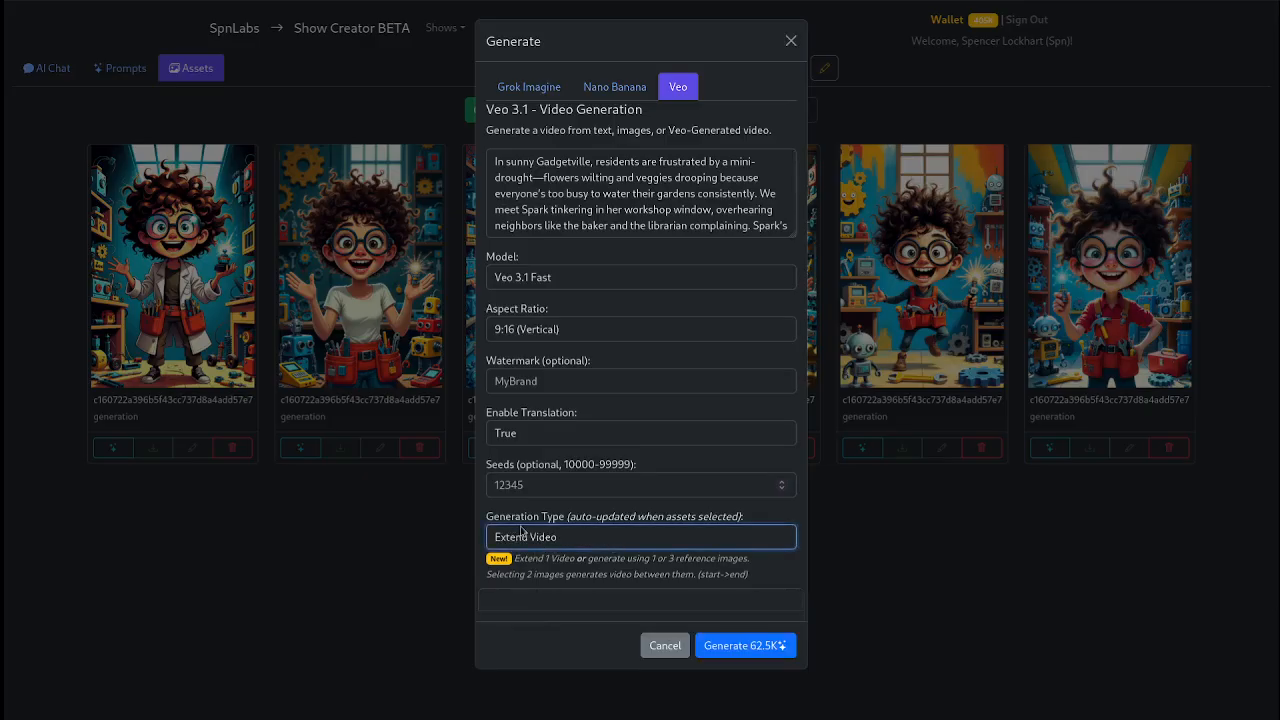
pyautogui.click(558, 595)
pyautogui.click(615, 90)
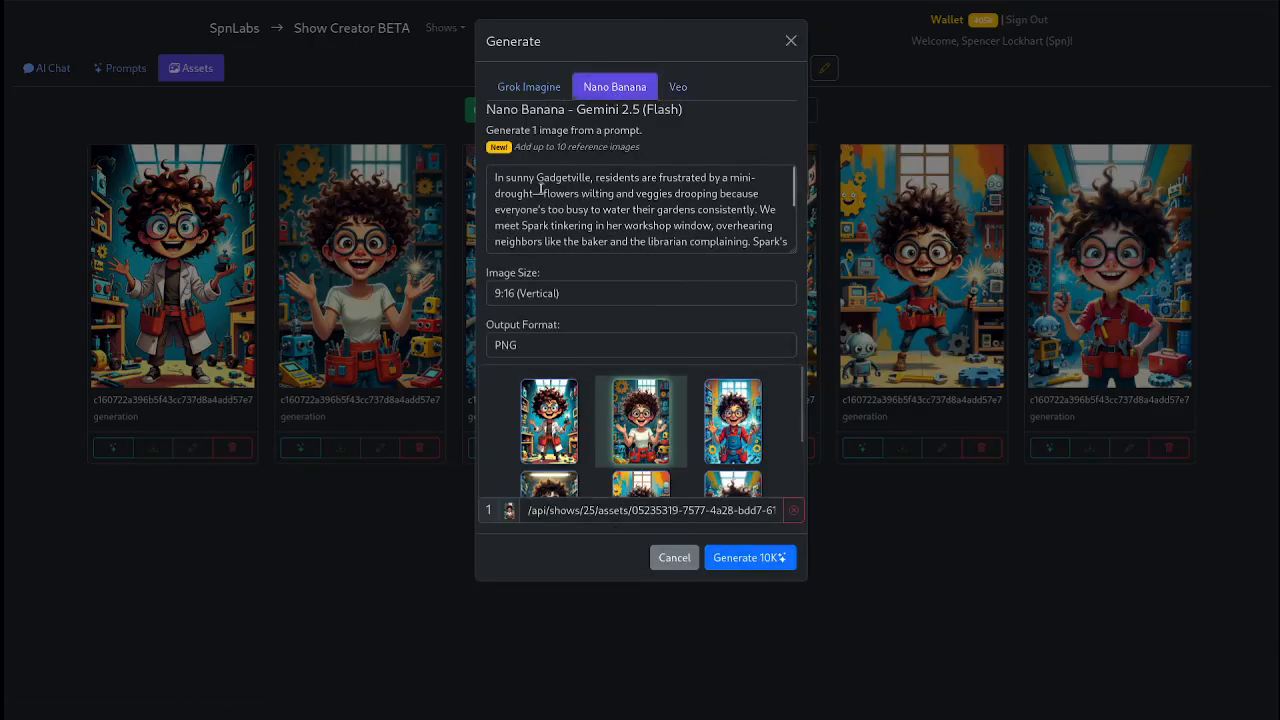
# Step: Ask the show's AI chat to "Generate a first and last image prompt for Veo"
pyautogui.click(367, 519)
pyautogui.click(47, 67)
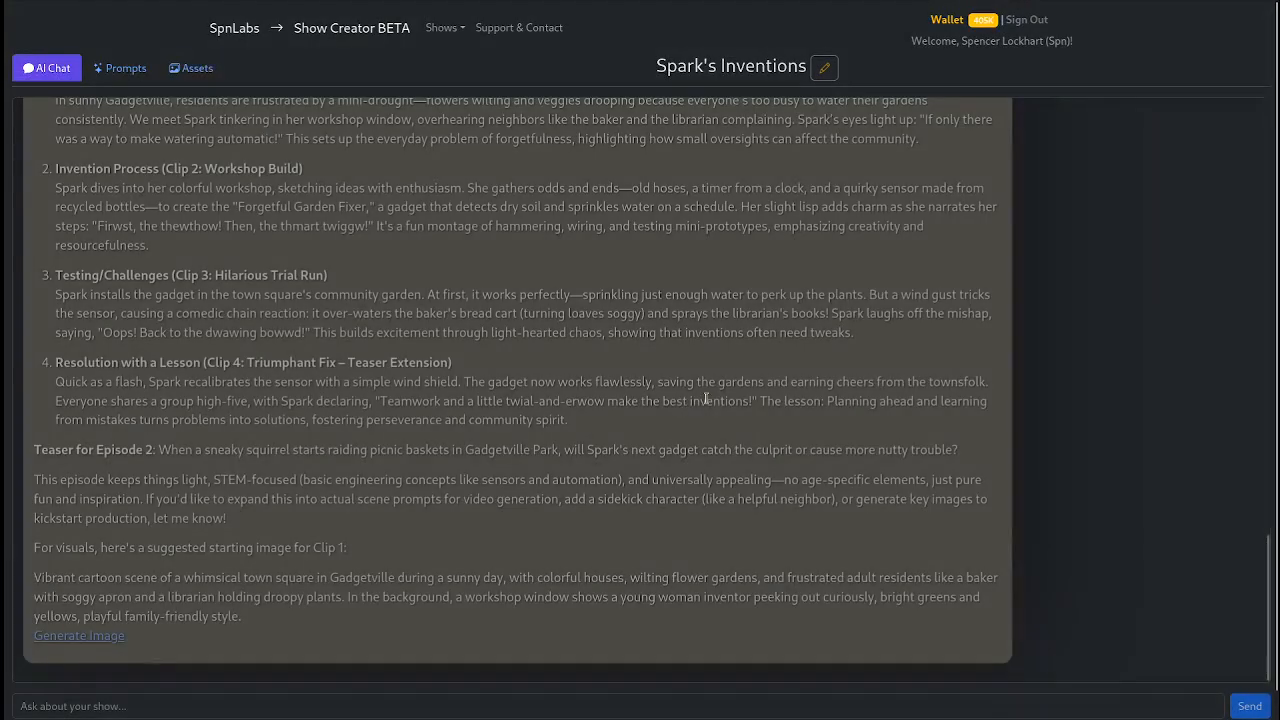
pyautogui.click(597, 706)
pyautogui.write('Generate a first and al')
pyautogui.write('st image prompt for nanobana')
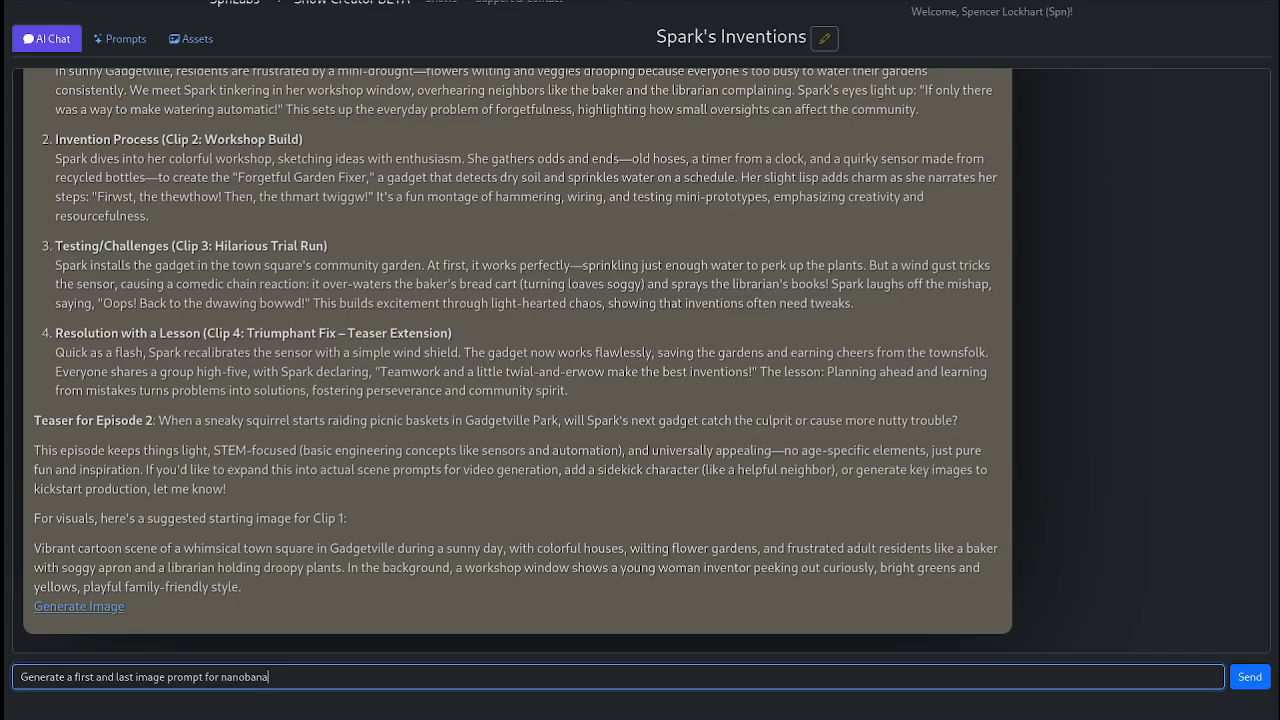
pyautogui.write('to')
pyautogui.press('BackSpace')
pyautogui.press('BackSpace')
pyautogui.press('BackSpace')
pyautogui.press('BackSpace')
pyautogui.press('BackSpace')
pyautogui.press('BackSpace')
pyautogui.press('BackSpace')
pyautogui.press('BackSpace')
pyautogui.press('BackSpace')
pyautogui.press('BackSpace')
pyautogui.press('BackSpace')
pyautogui.press('Return')
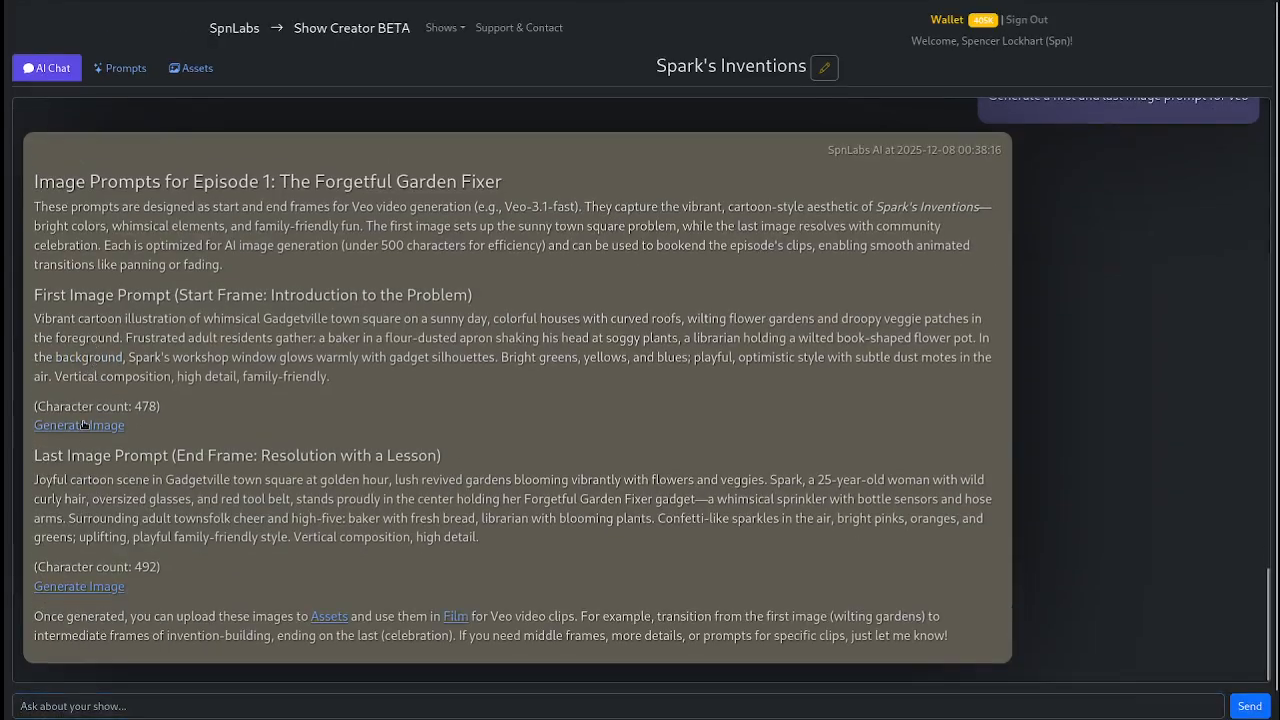
# Step: Generate a Nano Banana image from the First Image Prompt, using the white T-shirt image of Spark as the reference
pyautogui.click(80, 427)
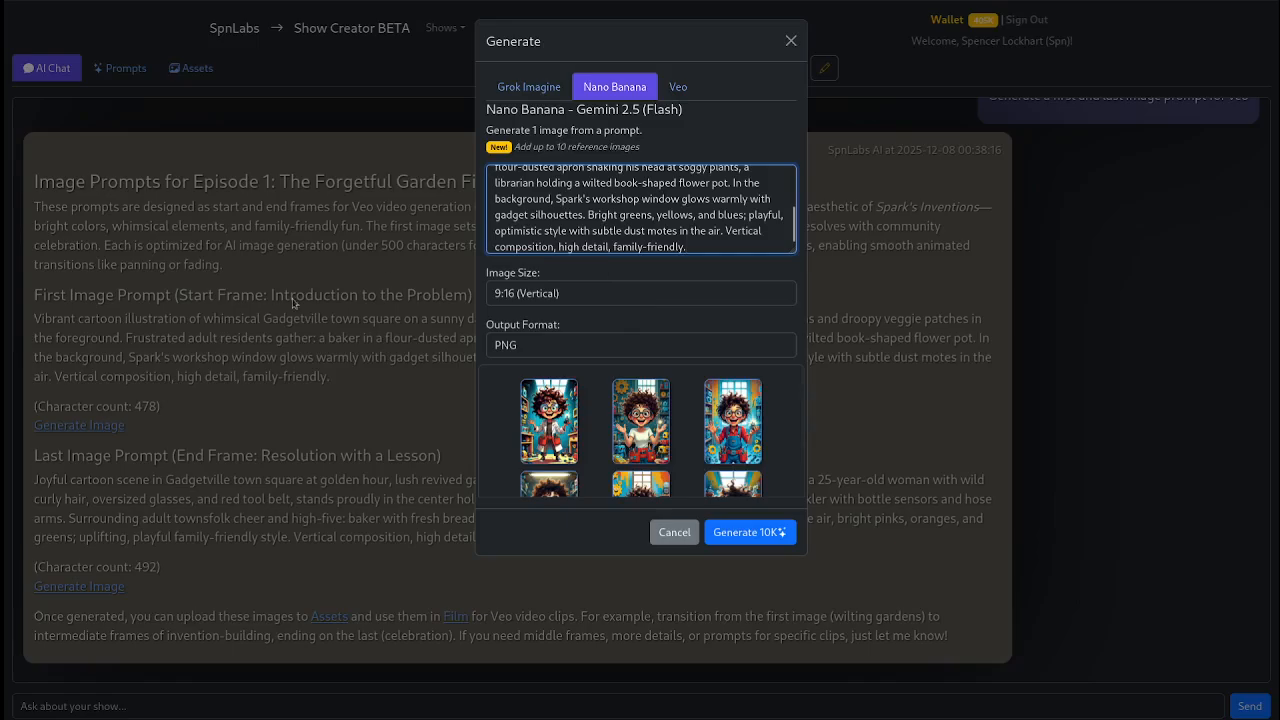
pyautogui.scroll(3, 664, 240)
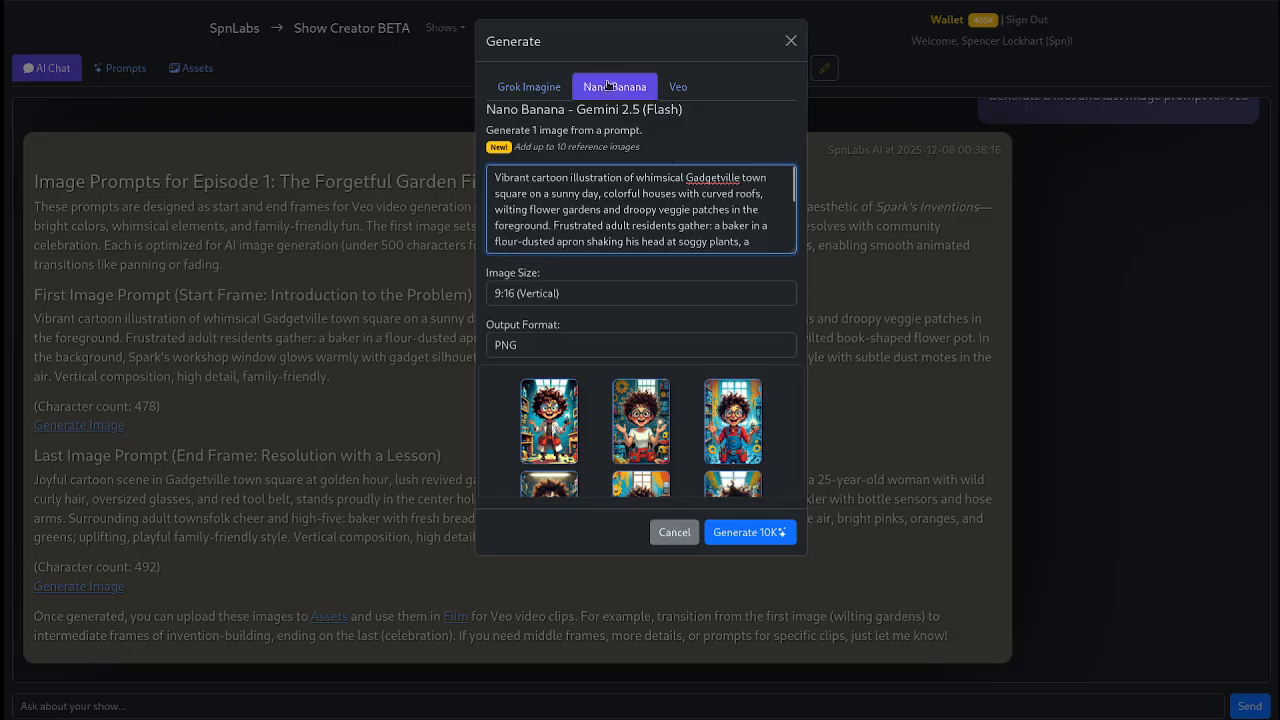
pyautogui.scroll(-3, 693, 234)
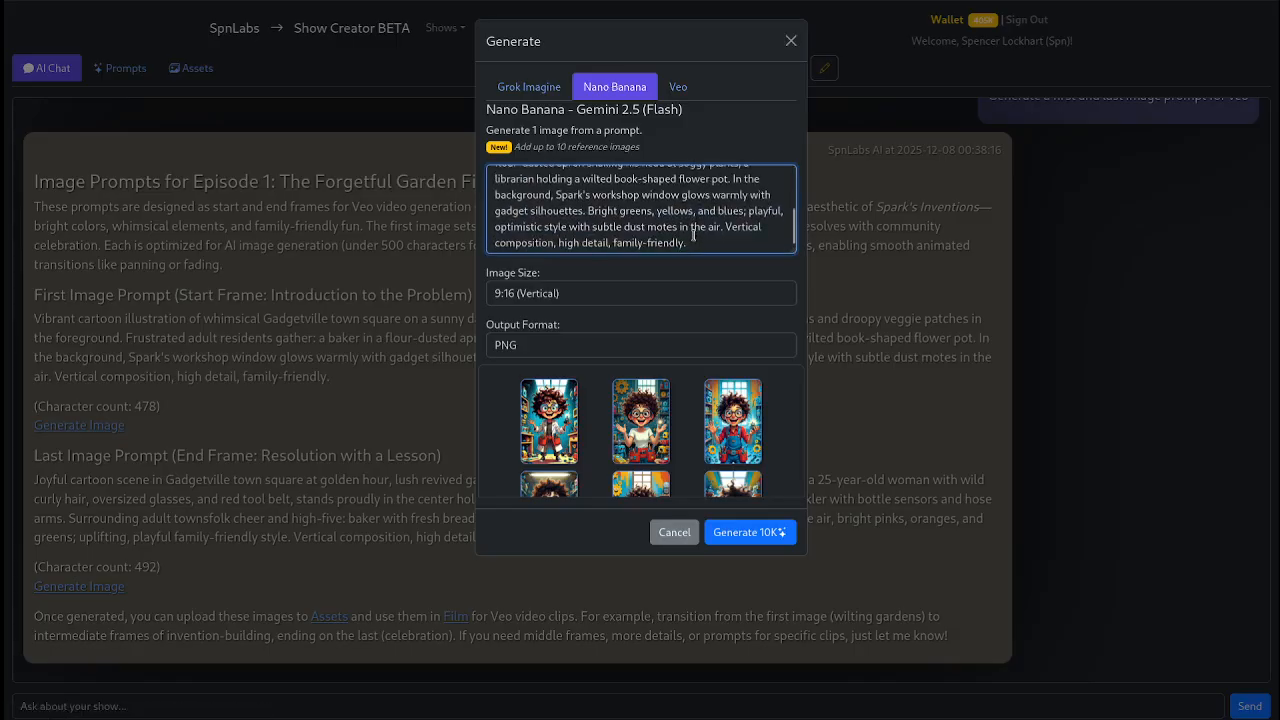
pyautogui.click(668, 418)
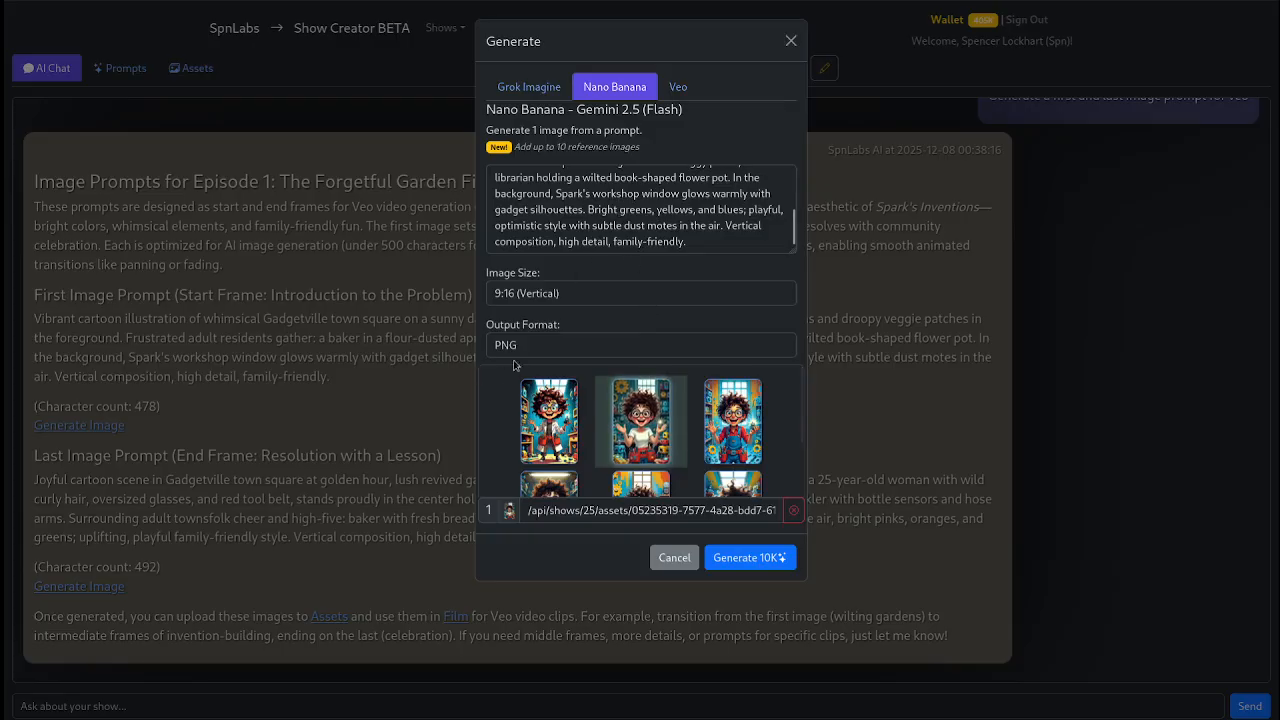
pyautogui.click(748, 558)
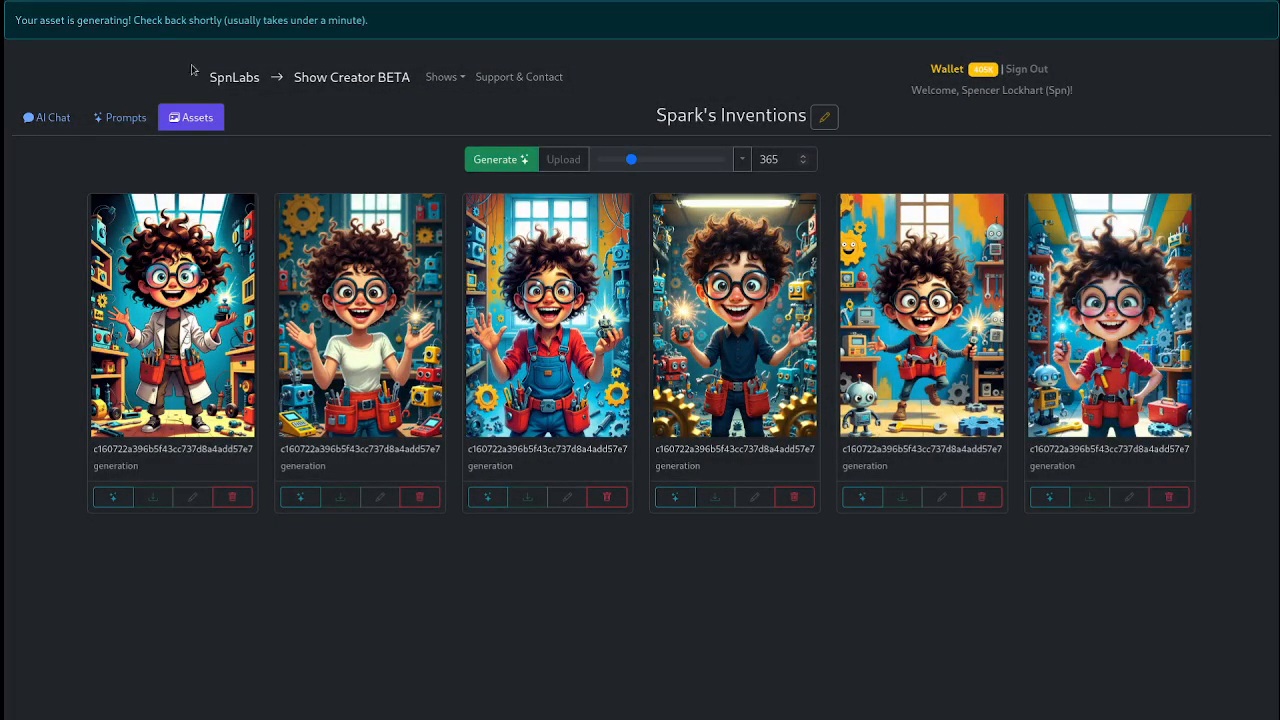
# Step: Generate a Nano Banana image from the Last Image Prompt, using the white T-shirt image of Spark as the reference
pyautogui.click(38, 121)
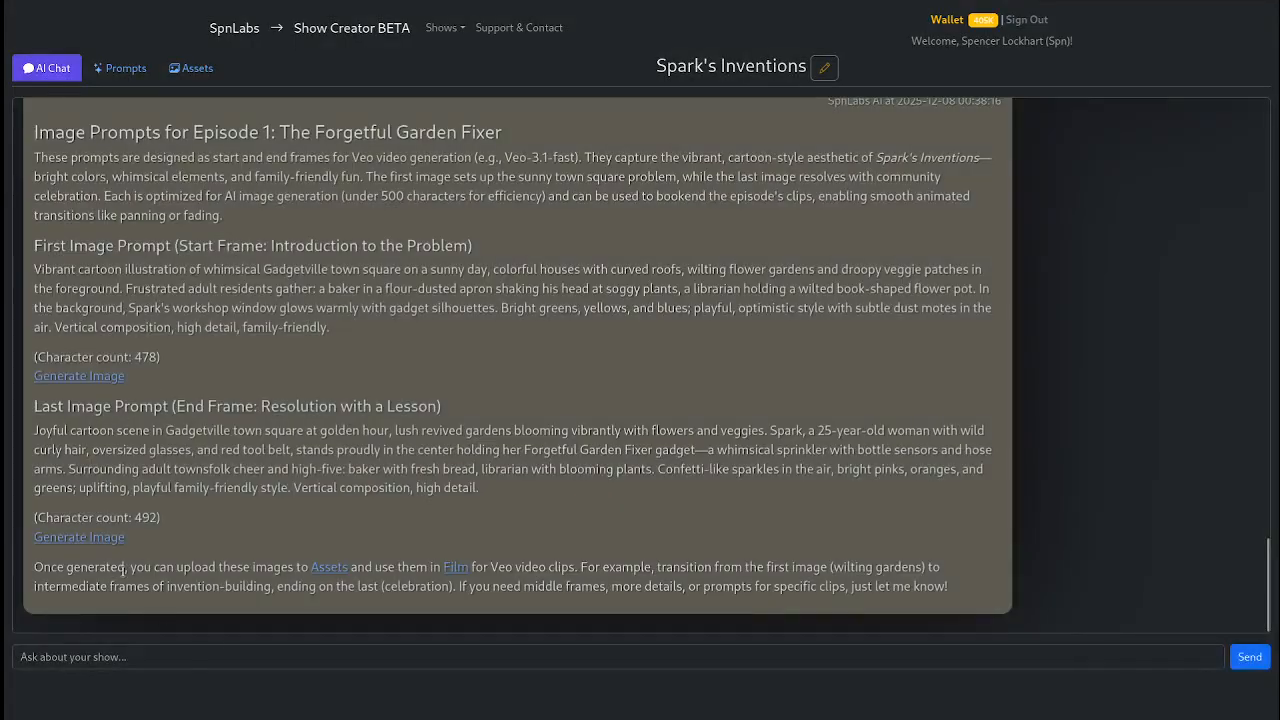
pyautogui.click(79, 538)
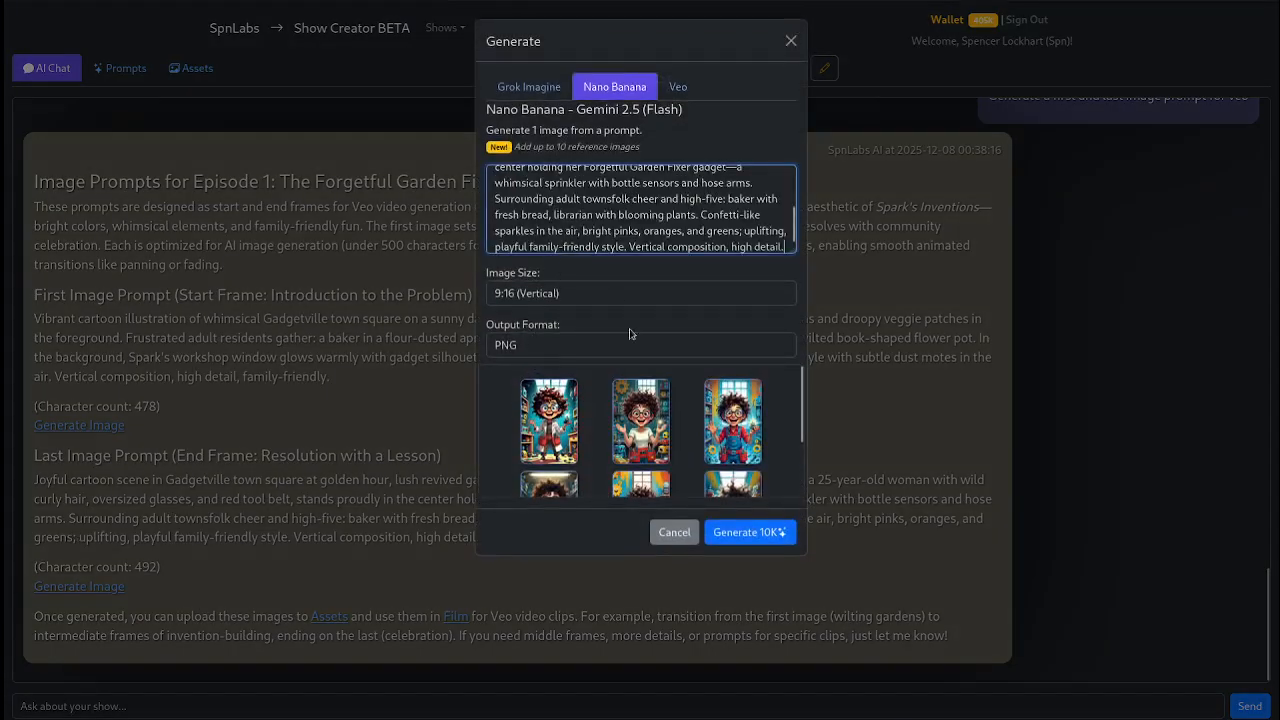
pyautogui.click(637, 422)
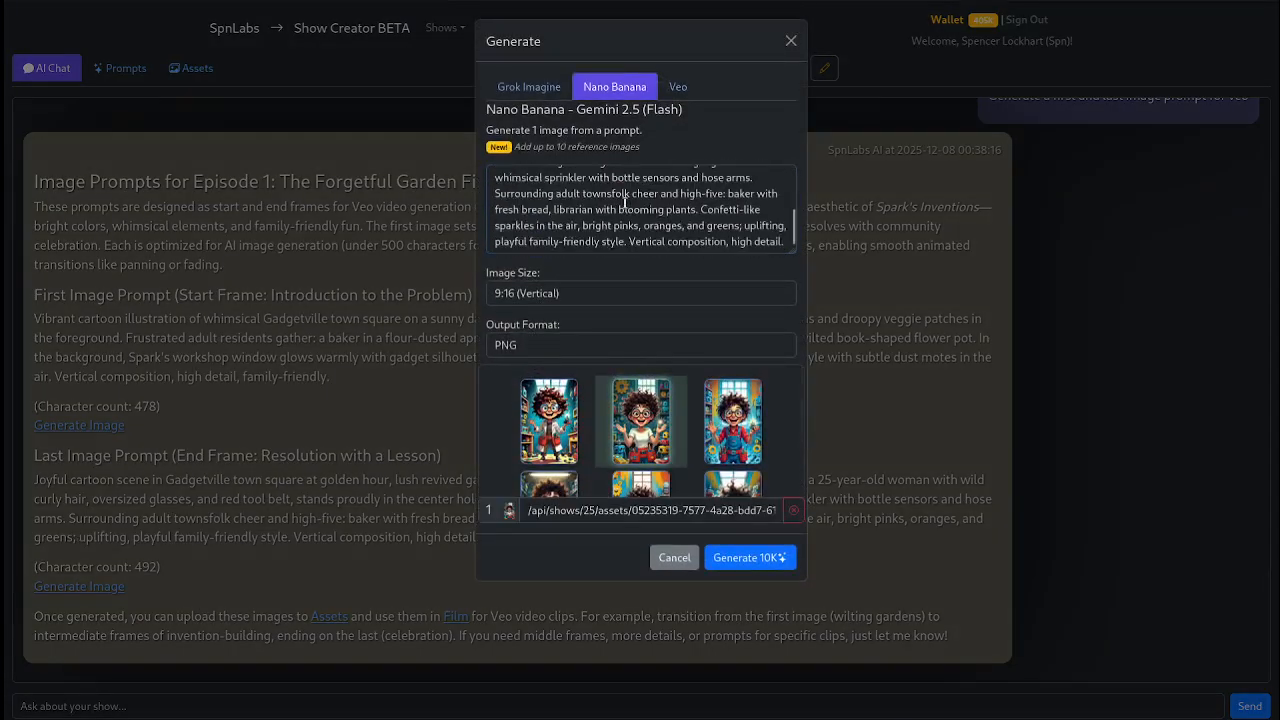
pyautogui.click(750, 558)
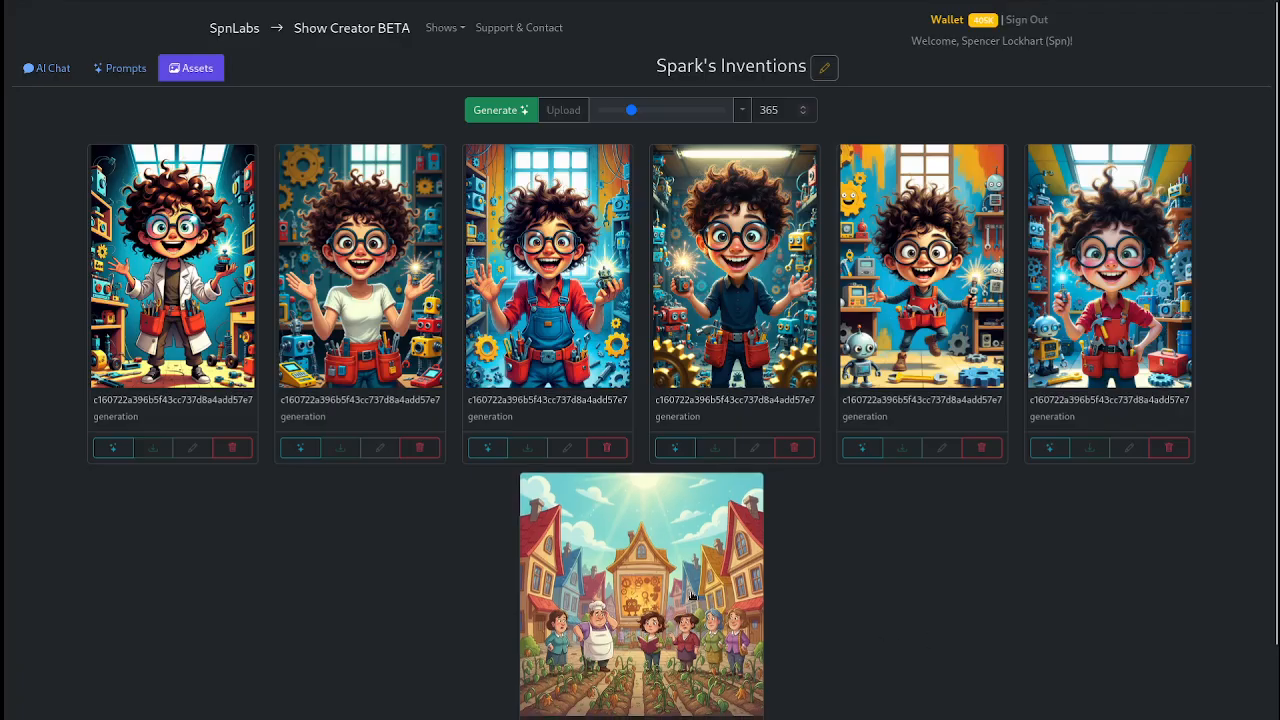
# Step: Enlarge the asset previews to 1094 to inspect the generated town-square image, and reduce them to 337
pyautogui.scroll(-1, 870, 615)
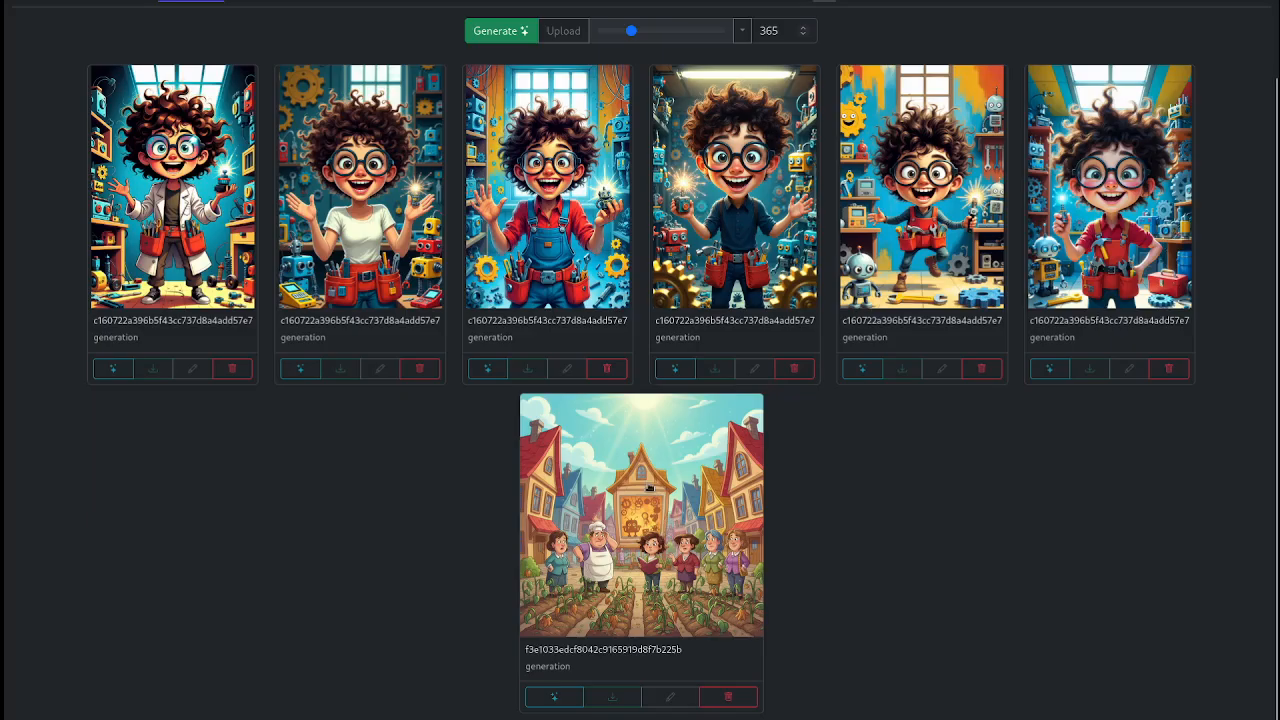
pyautogui.moveTo(631, 30); pyautogui.dragTo(703, 30)
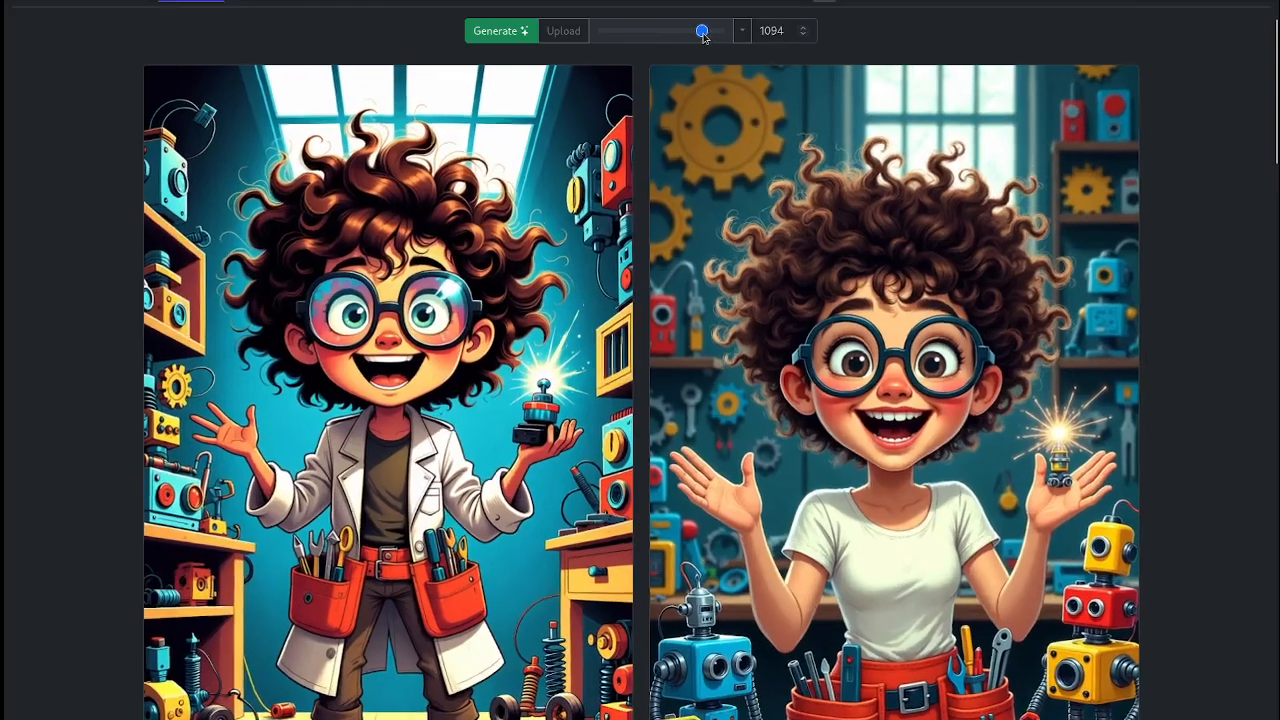
pyautogui.scroll(-20, 640, 360)
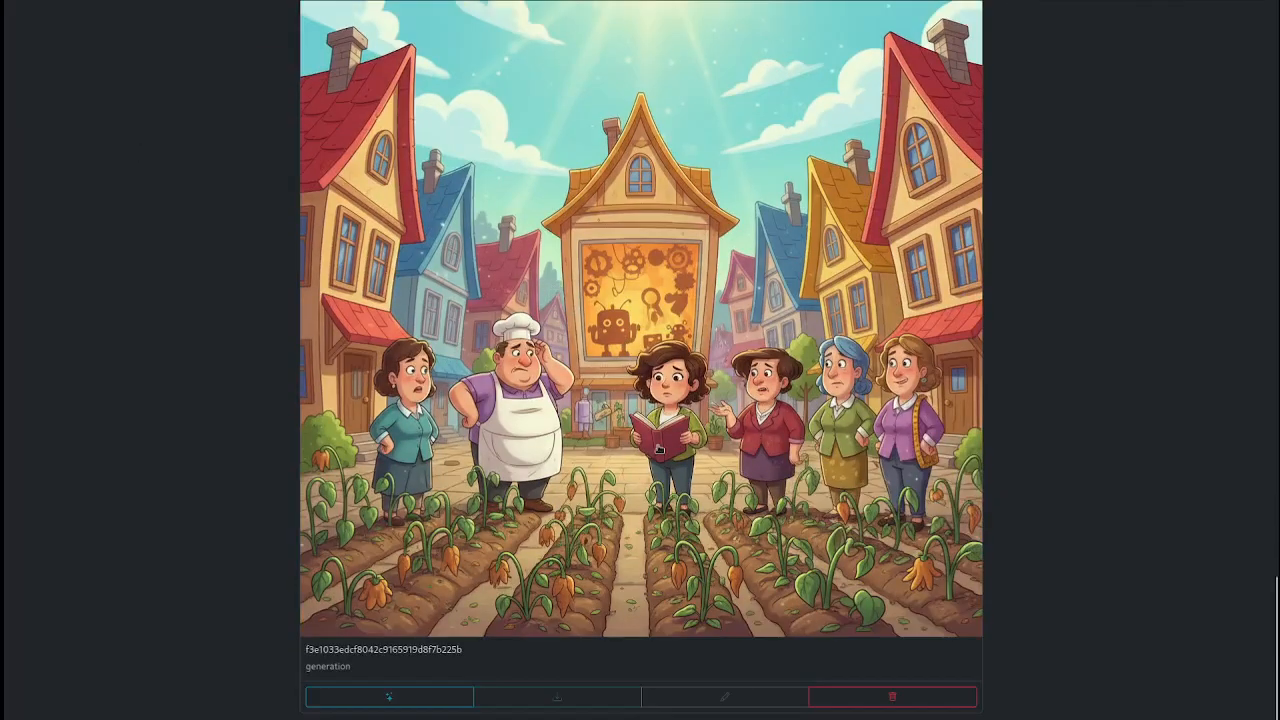
pyautogui.scroll(4, 670, 465)
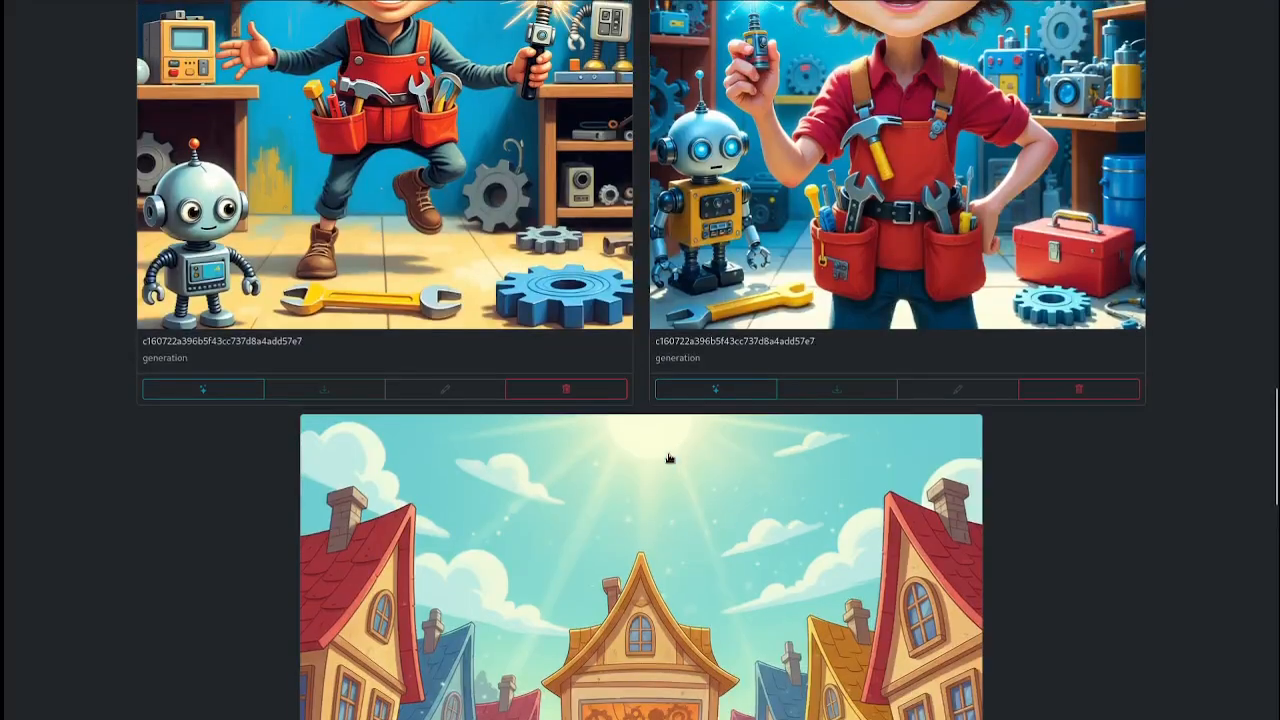
pyautogui.scroll(20, 670, 458)
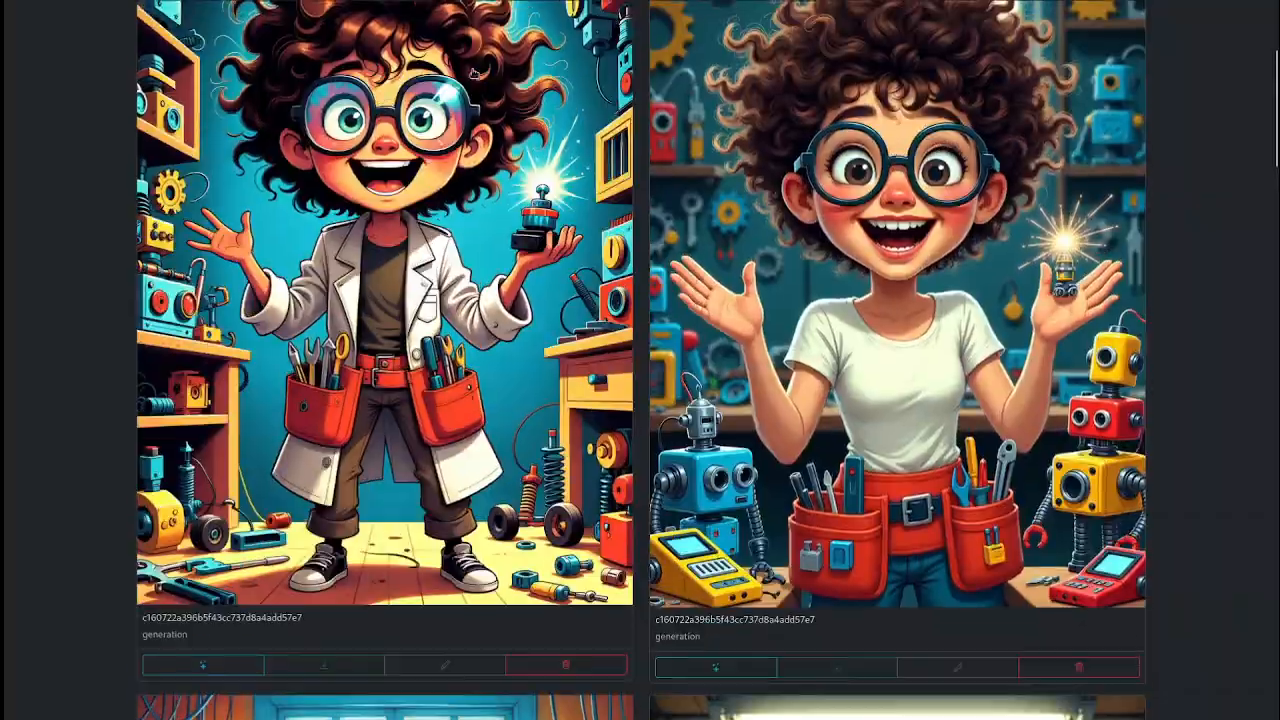
pyautogui.scroll(10, 475, 72)
pyautogui.moveTo(712, 110); pyautogui.dragTo(628, 110)
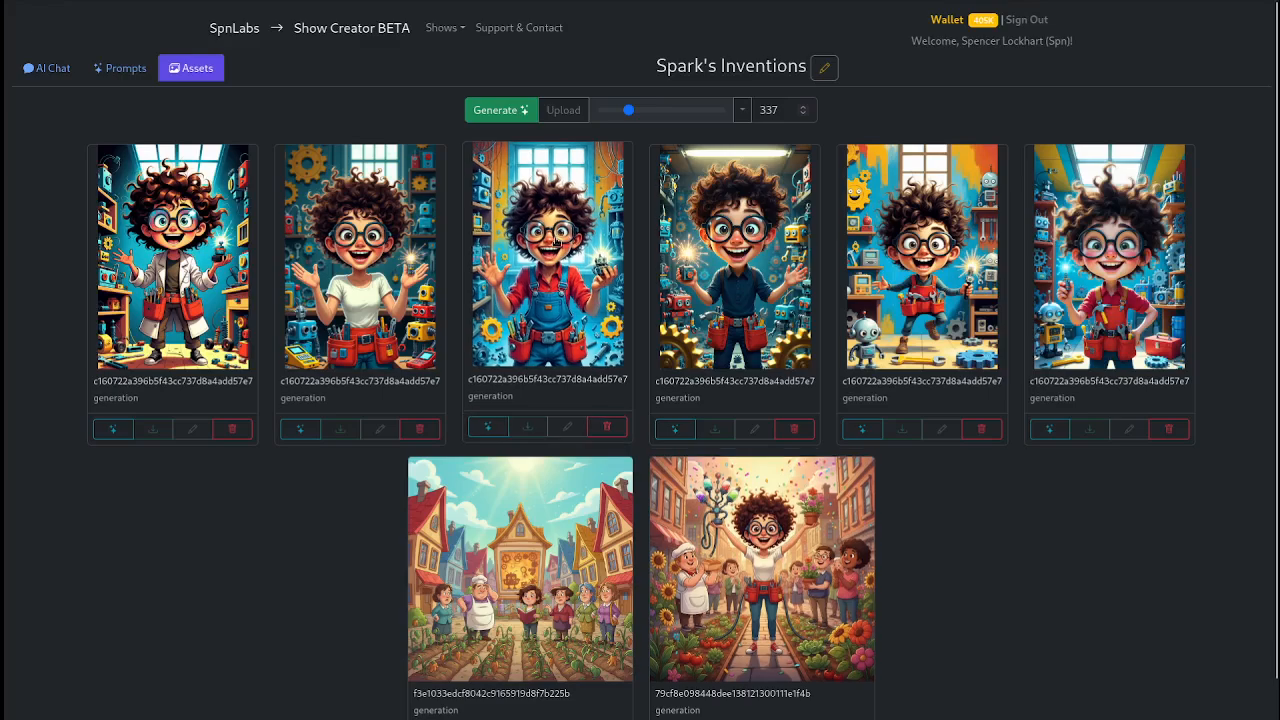
# Step: Generate another Nano Banana version of the "Vibrant cartoon illustration" first-frame prompt with the white T-shirt image of Spark as reference
pyautogui.click(513, 111)
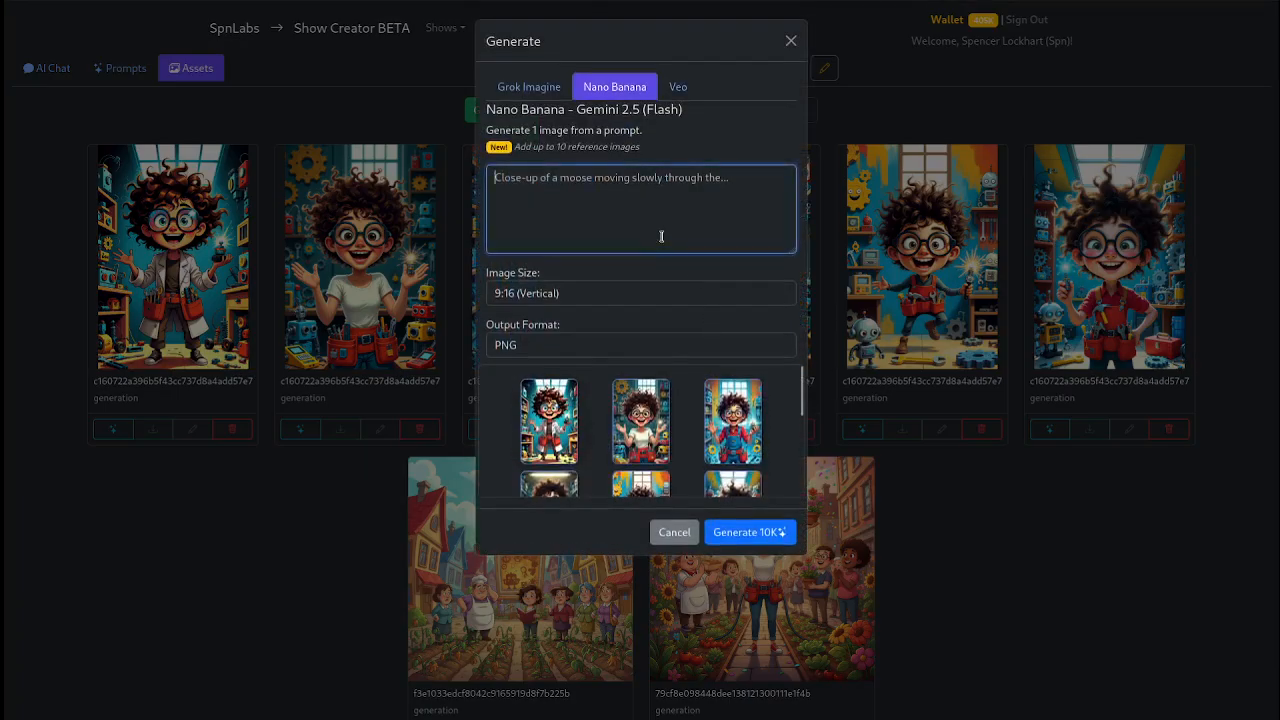
pyautogui.hotkey('ctrl', 'v')
pyautogui.press('Up')
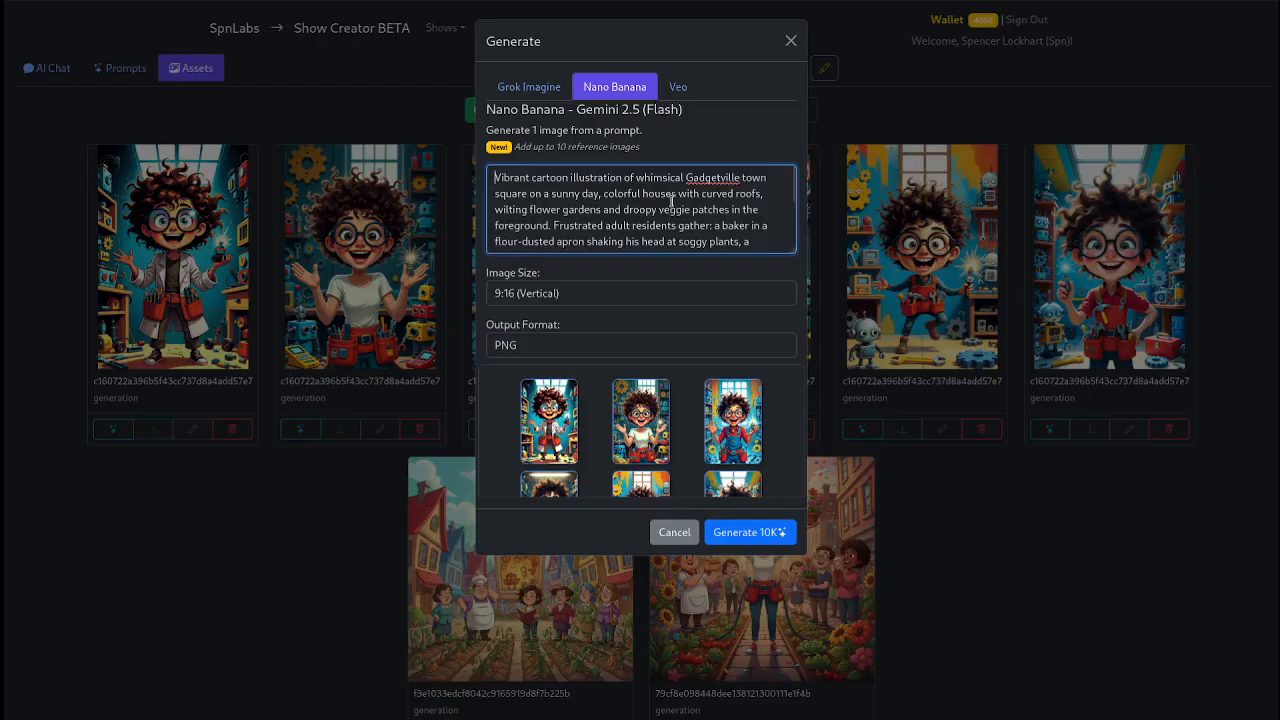
pyautogui.click(640, 420)
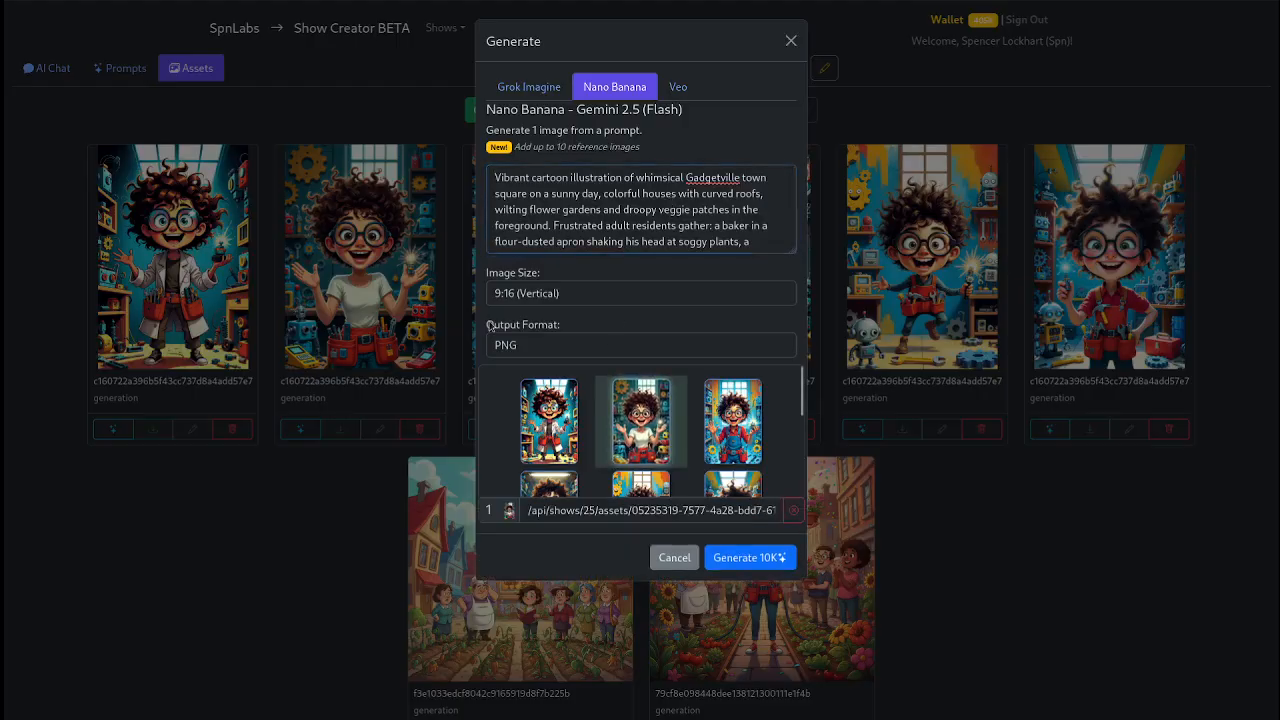
pyautogui.click(778, 563)
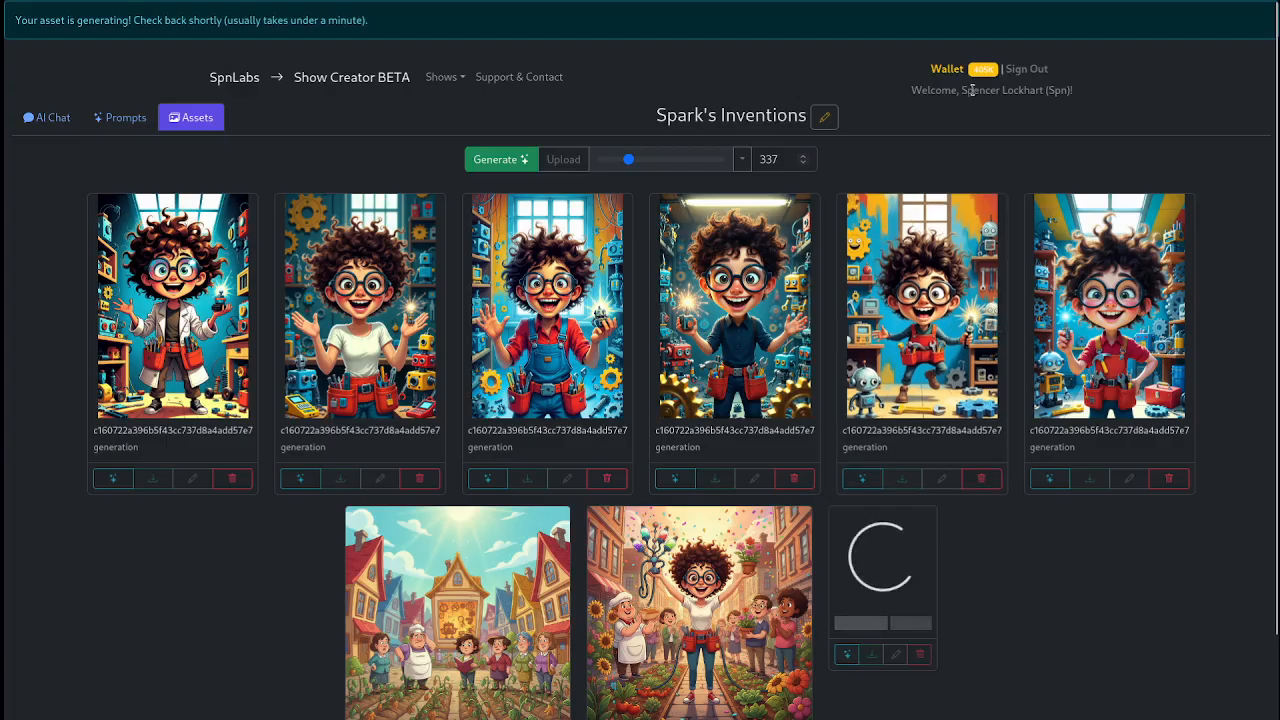
# Step: Check the token wallet's balance and purchase options, including the custom amount, and close it
pyautogui.click(985, 69)
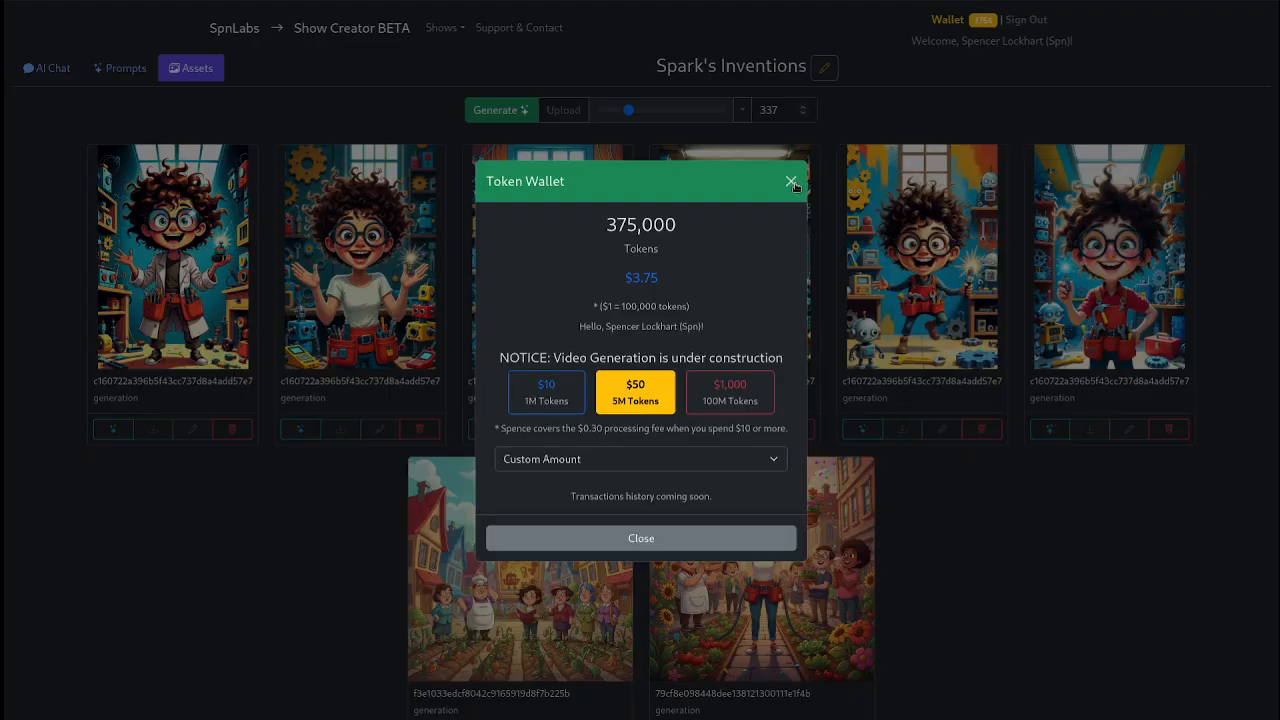
pyautogui.click(547, 463)
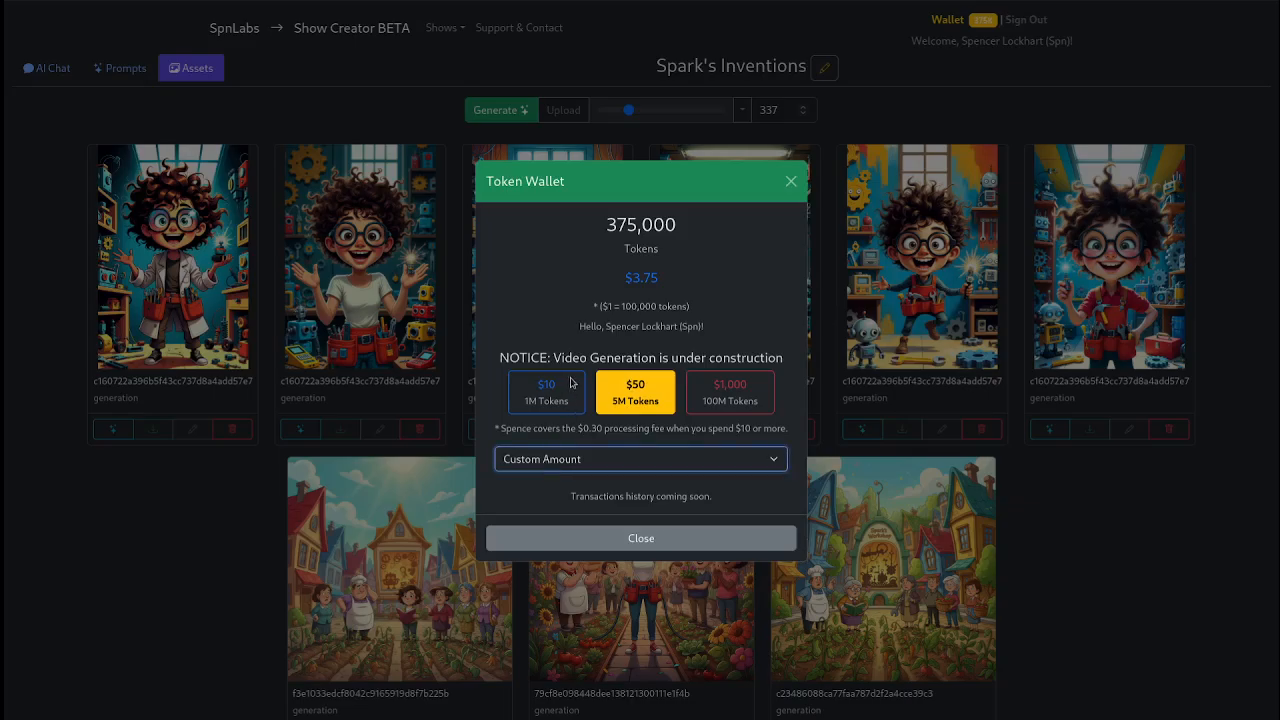
pyautogui.click(641, 538)
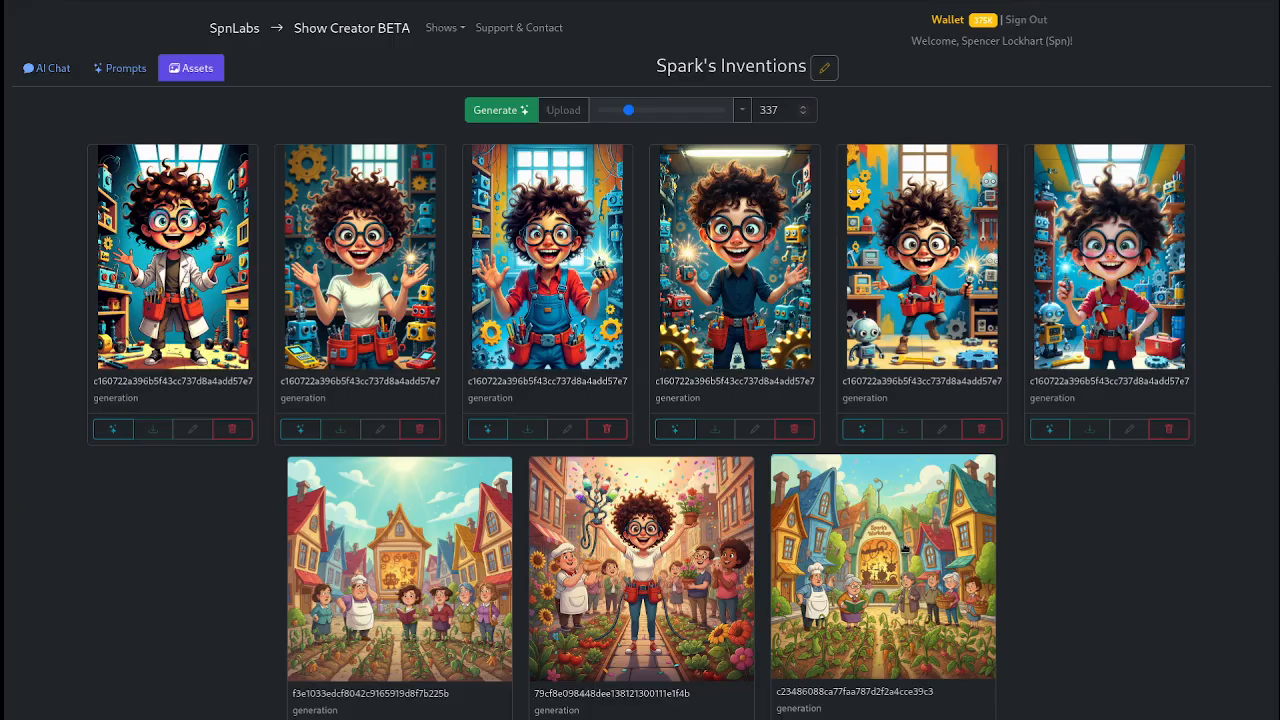
# Step: Switch the asset generator to Veo and copy the Clip 1 description from the Episode 1 plot summary in the chat
pyautogui.click(477, 112)
pyautogui.click(678, 87)
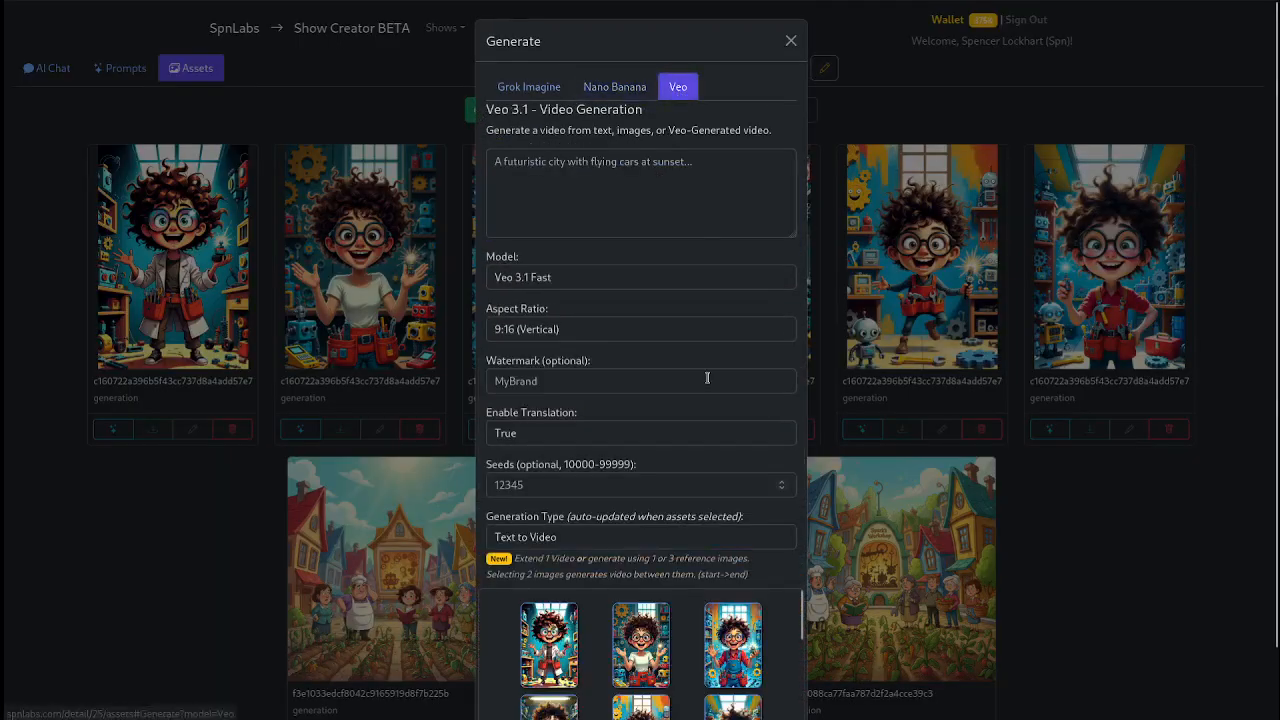
pyautogui.scroll(-1, 620, 485)
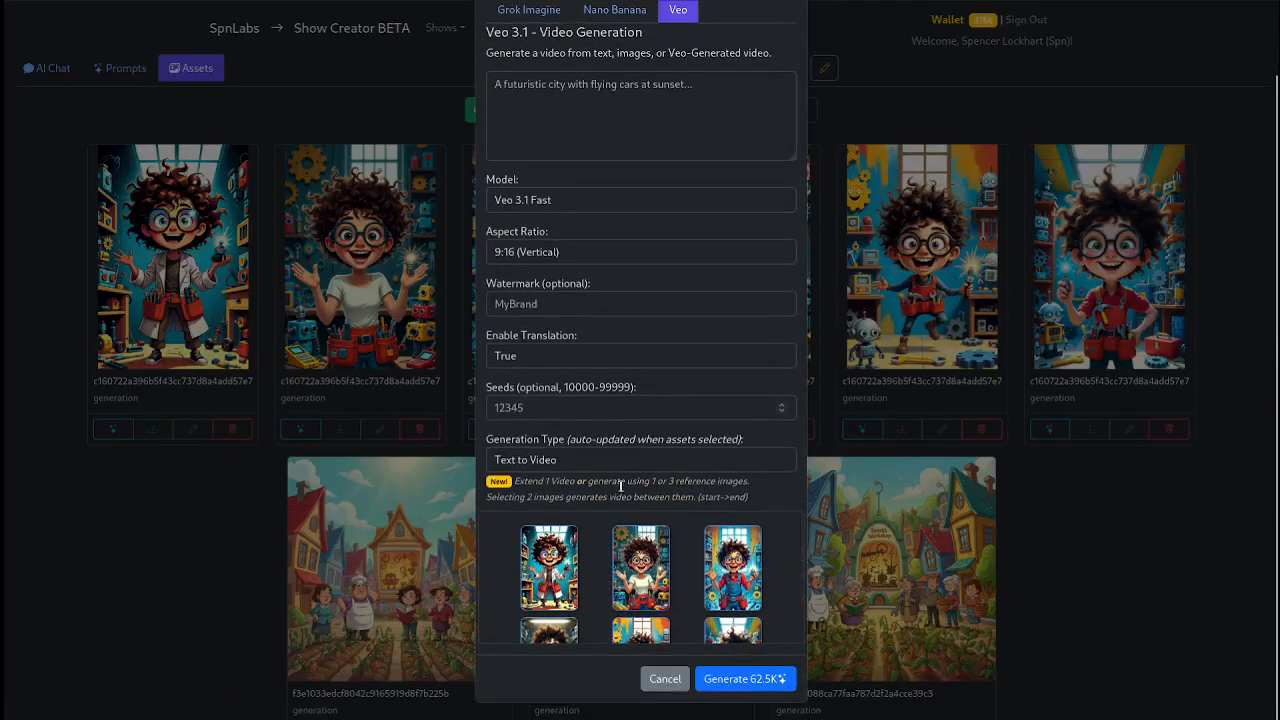
pyautogui.click(110, 82)
pyautogui.click(47, 68)
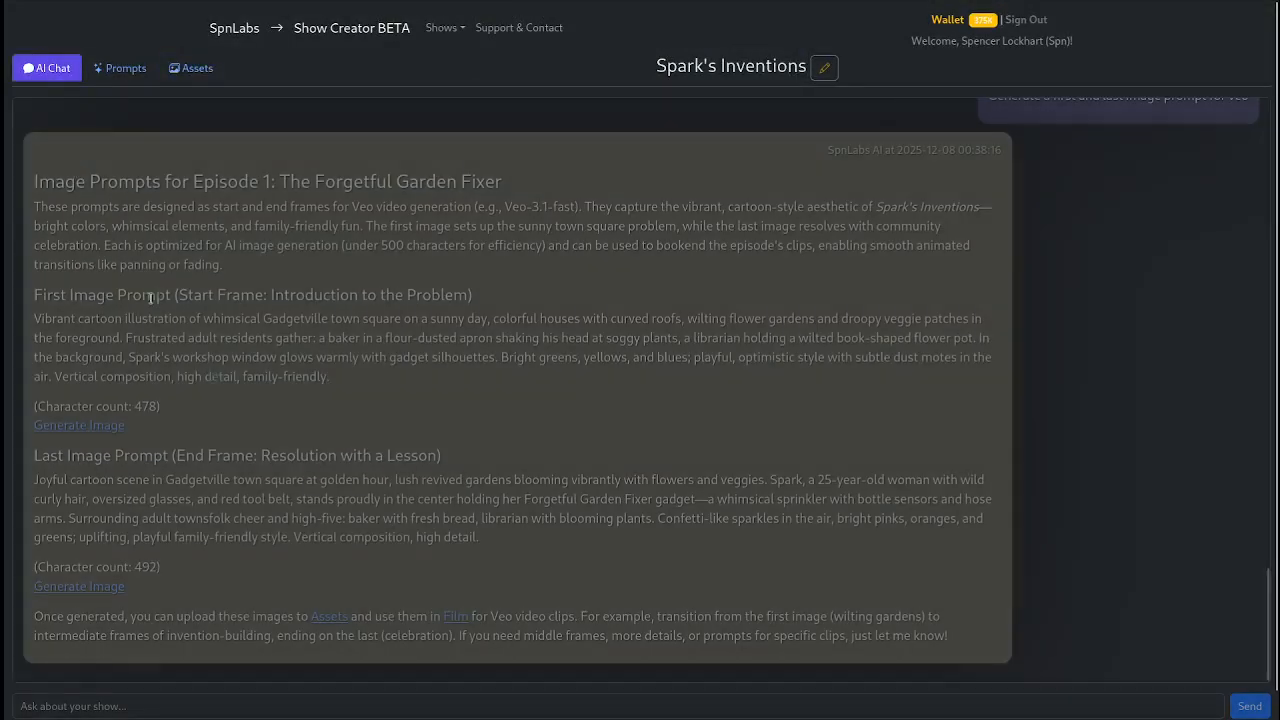
pyautogui.scroll(10, 363, 415)
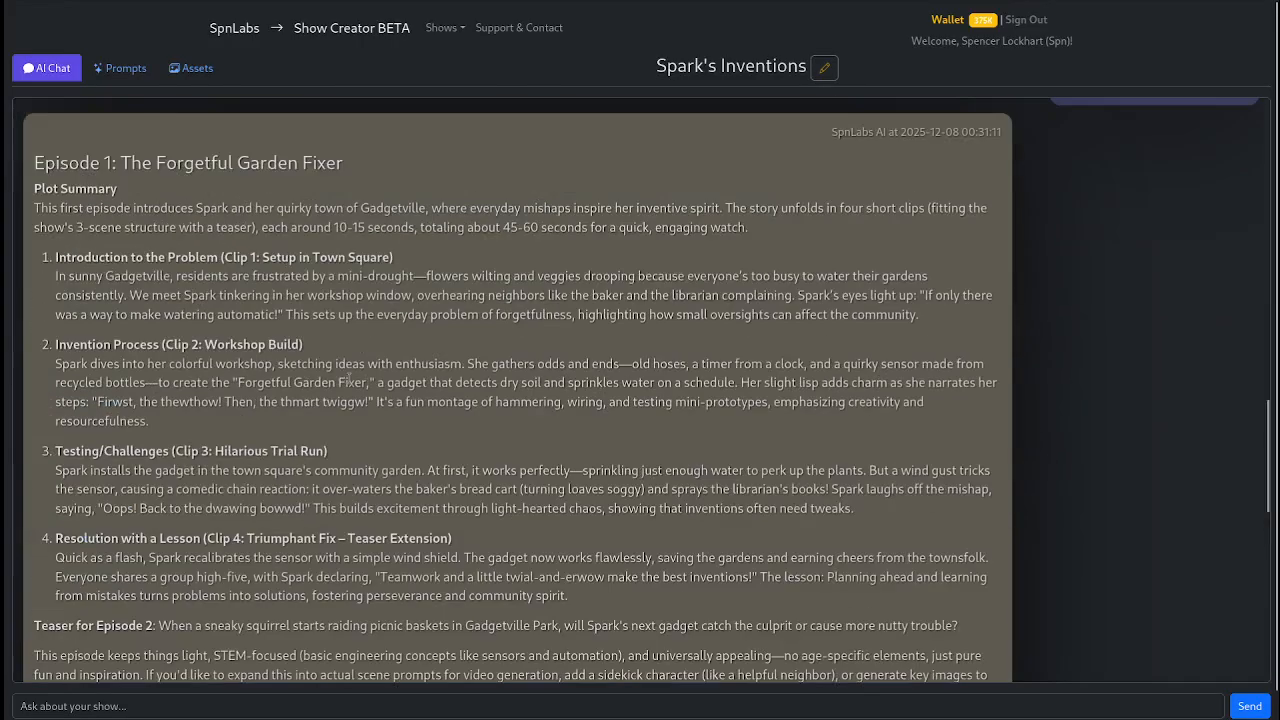
pyautogui.moveTo(55, 277); pyautogui.dragTo(942, 321)
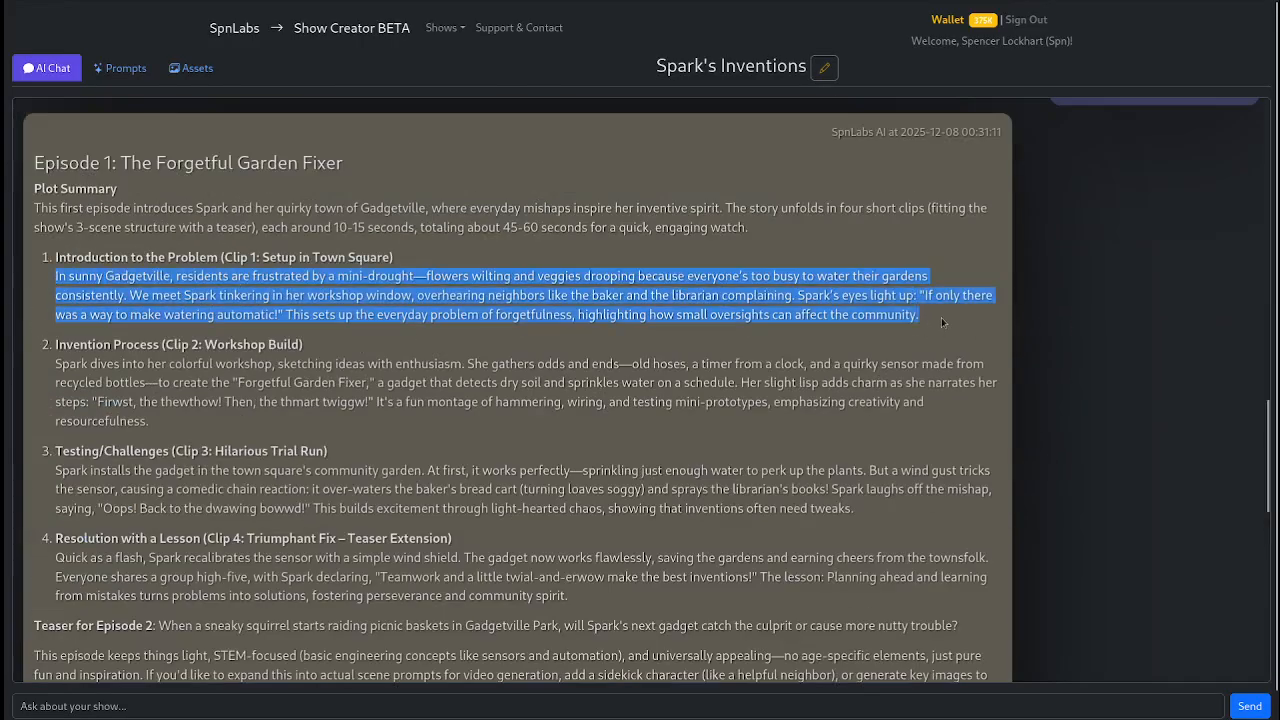
# Step: Fill the Veo prompt in the show's assets with the copied Clip 1 description beginning "In sunny Gadgetville" and review it
pyautogui.click(176, 72)
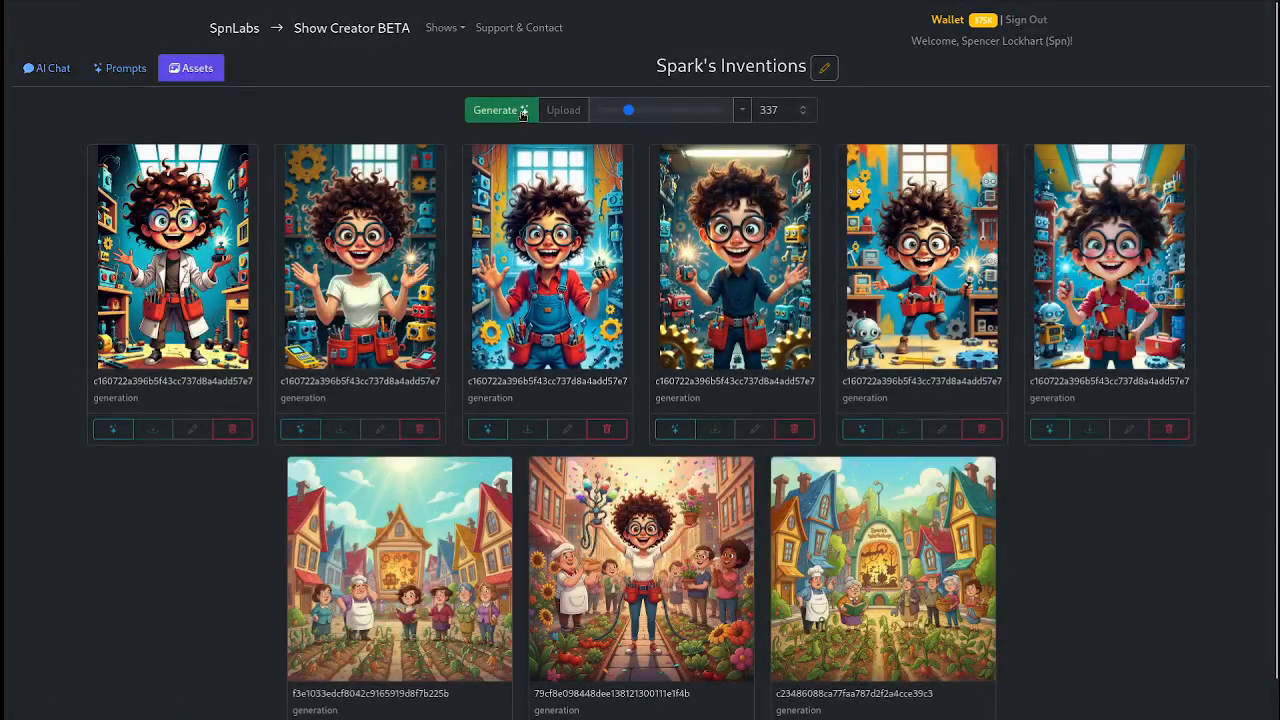
pyautogui.click(521, 110)
pyautogui.click(641, 150)
pyautogui.hotkey('ctrl', 'v')
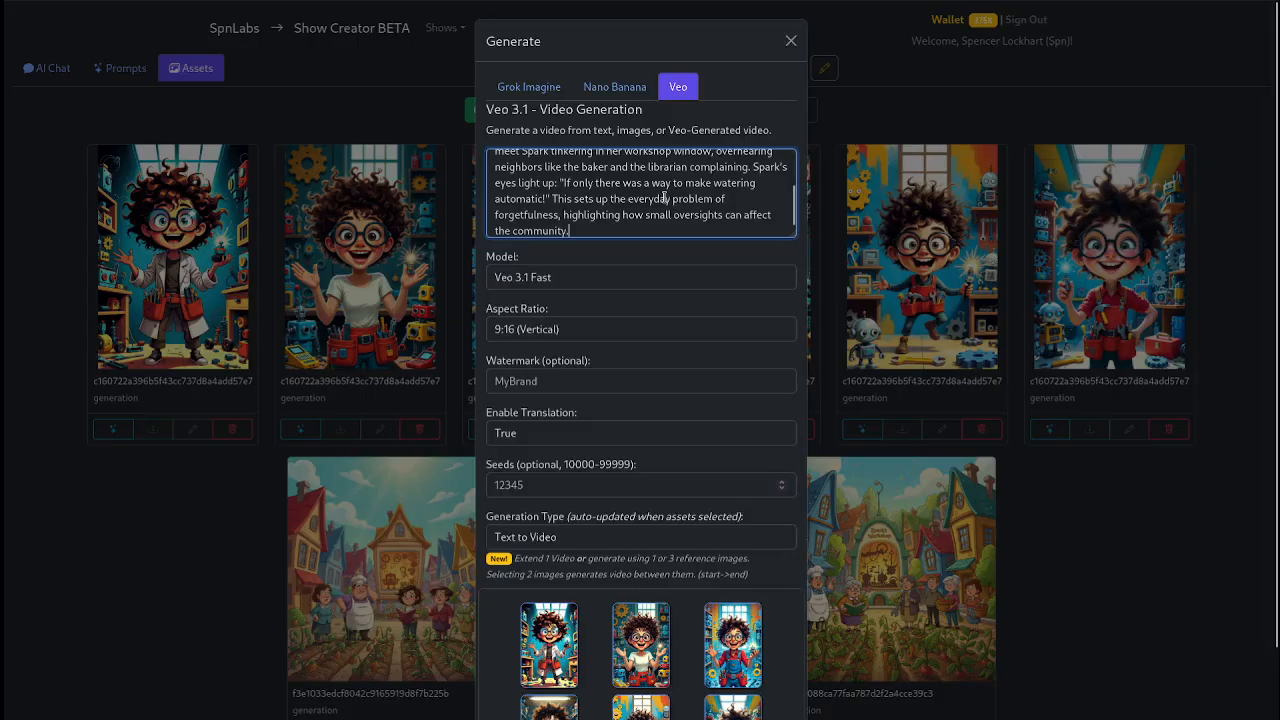
pyautogui.scroll(2, 613, 222)
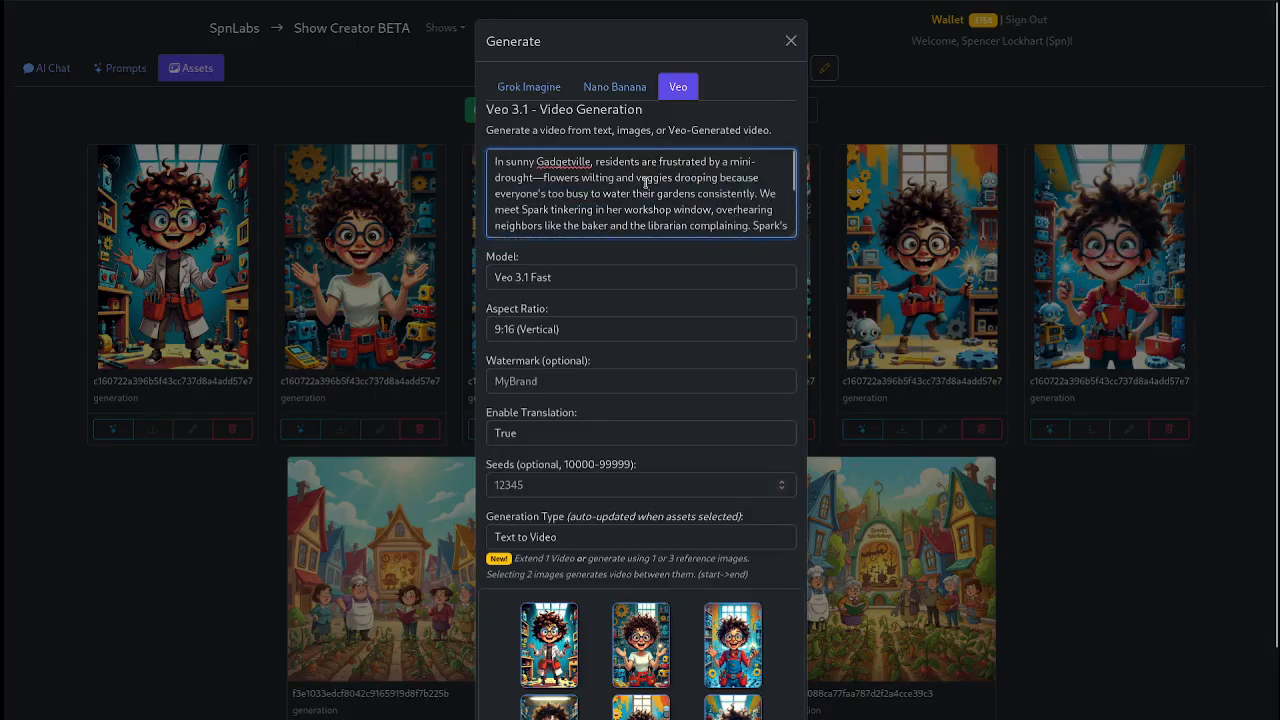
pyautogui.scroll(-2, 645, 181)
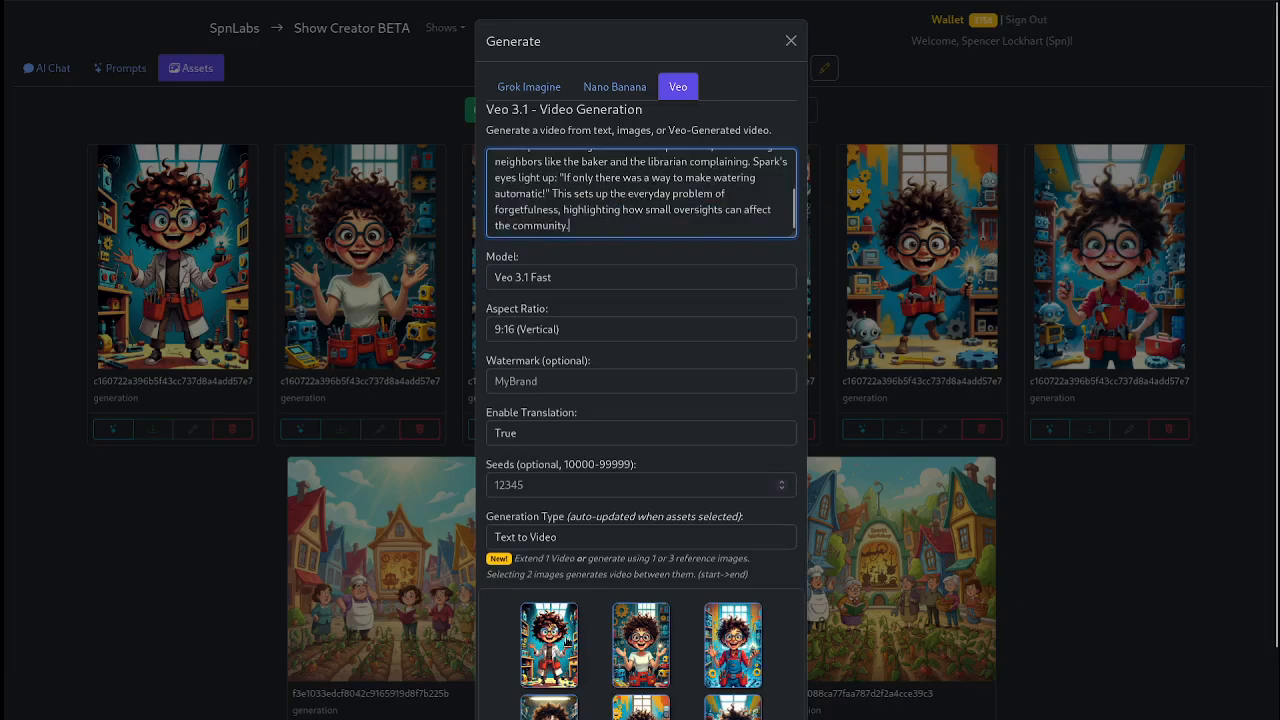
# Step: Add the white T-shirt image of Spark as the reference image for the Clip 1 Veo video
pyautogui.scroll(-1, 620, 615)
pyautogui.click(665, 598)
pyautogui.scroll(-1, 667, 598)
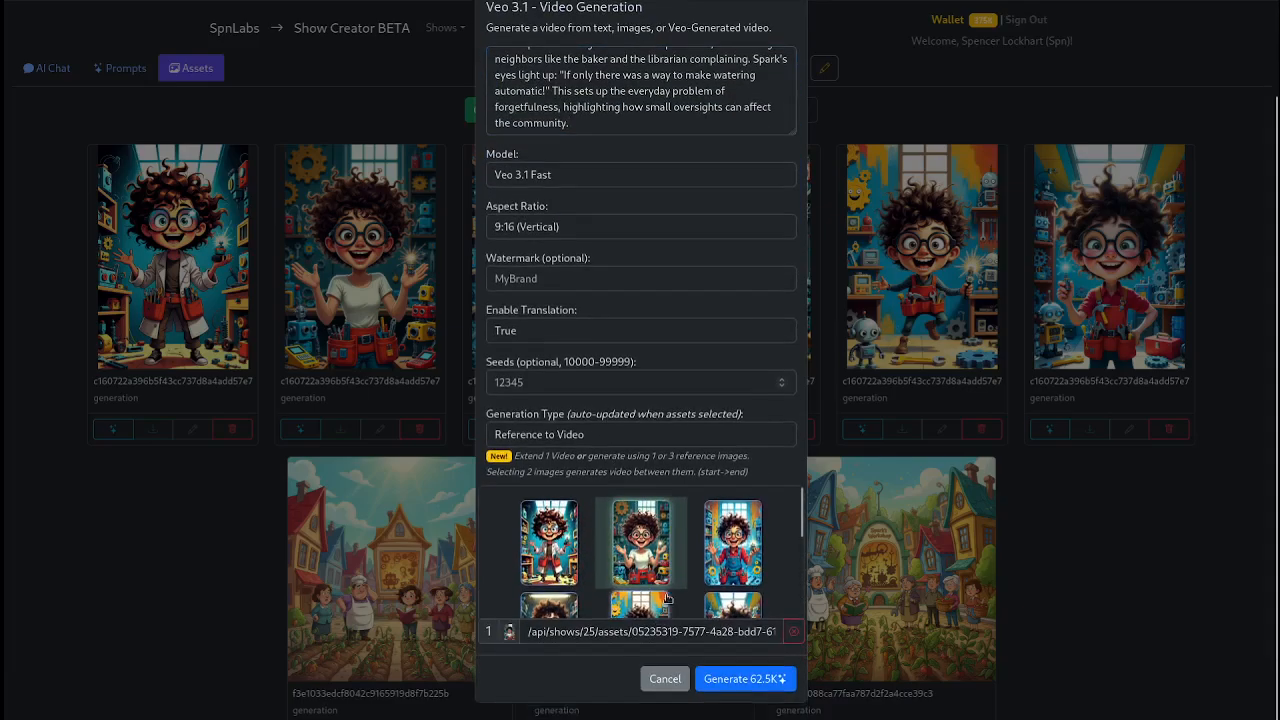
pyautogui.scroll(-2, 667, 598)
pyautogui.scroll(5, 683, 552)
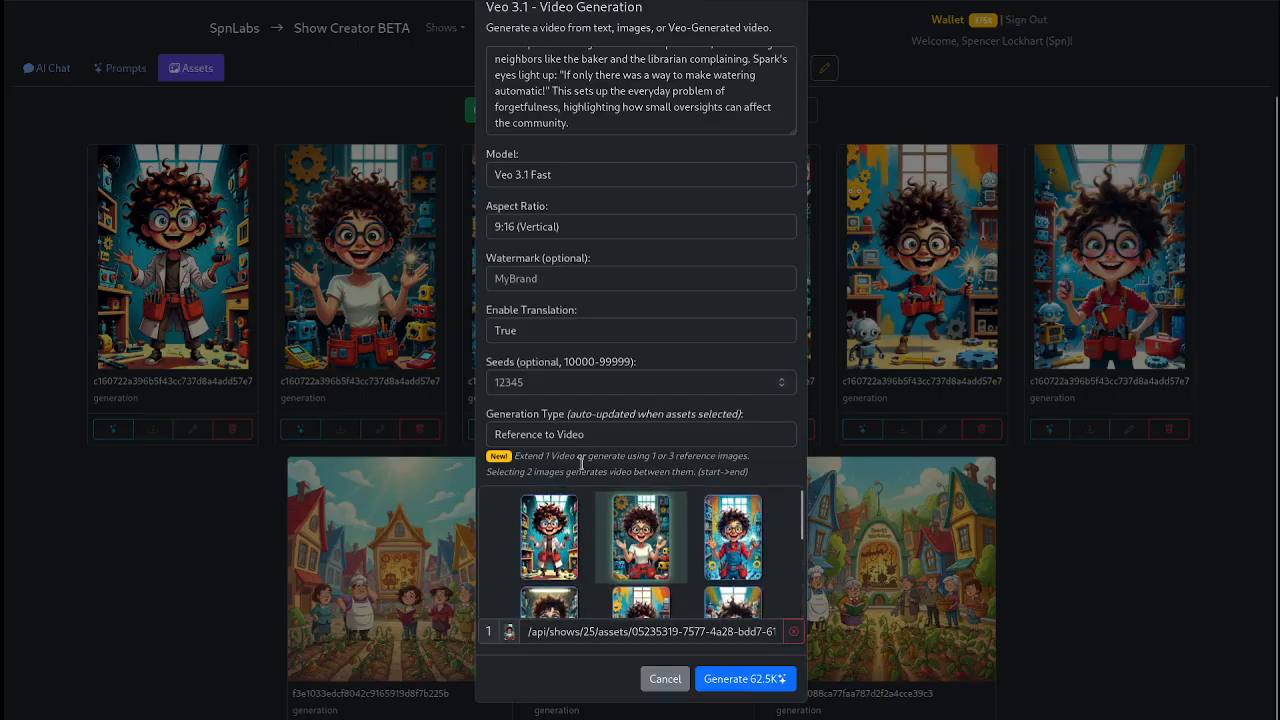
pyautogui.click(581, 231)
pyautogui.click(546, 271)
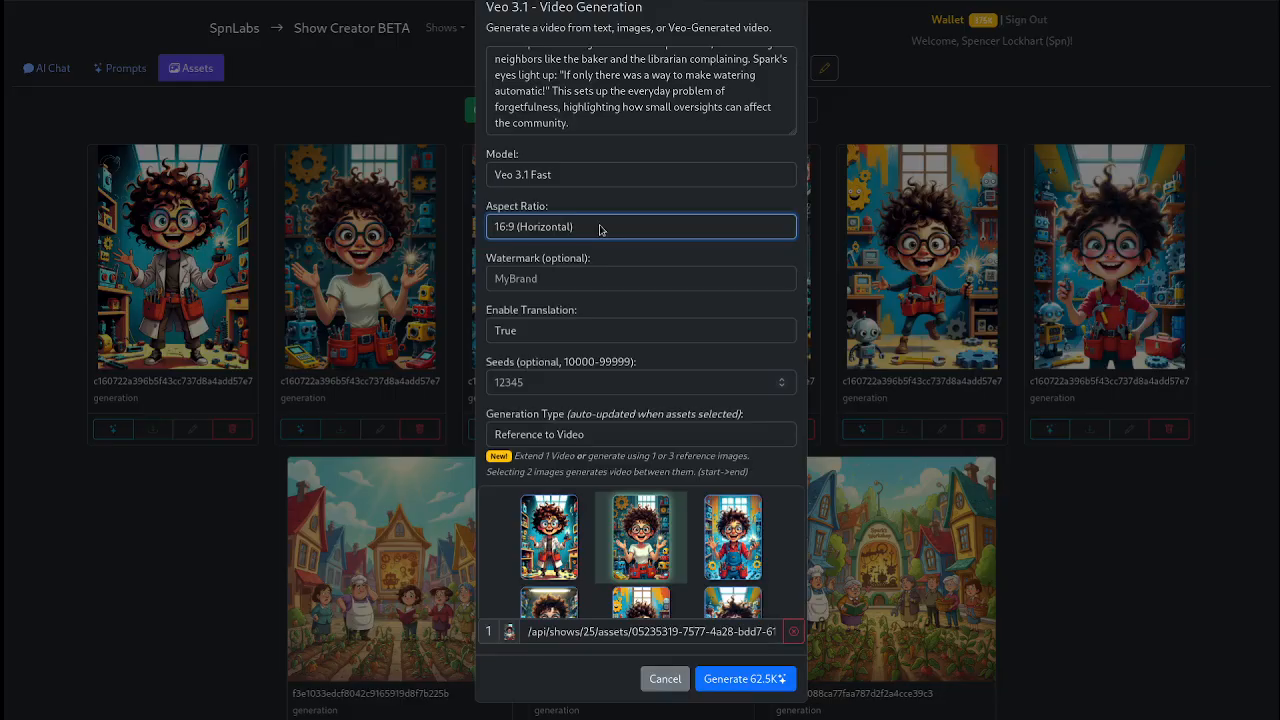
pyautogui.scroll(-2, 630, 530)
pyautogui.scroll(3, 632, 530)
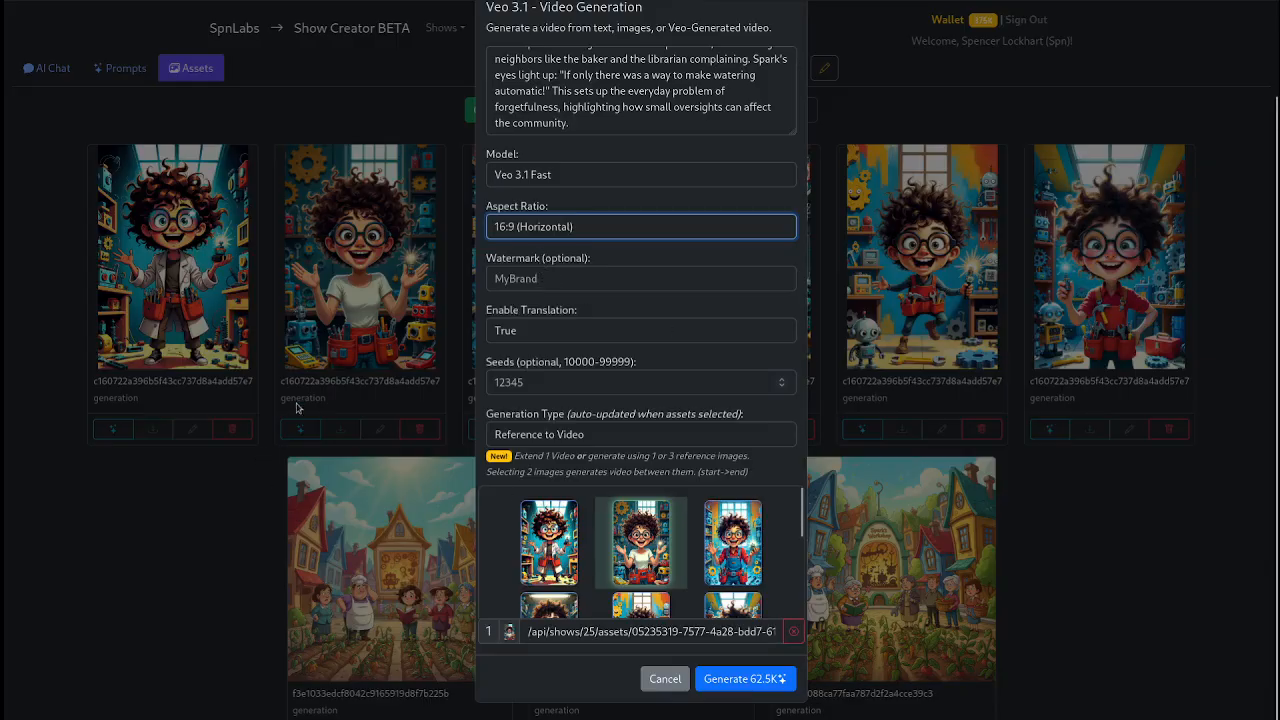
pyautogui.scroll(-3, 676, 565)
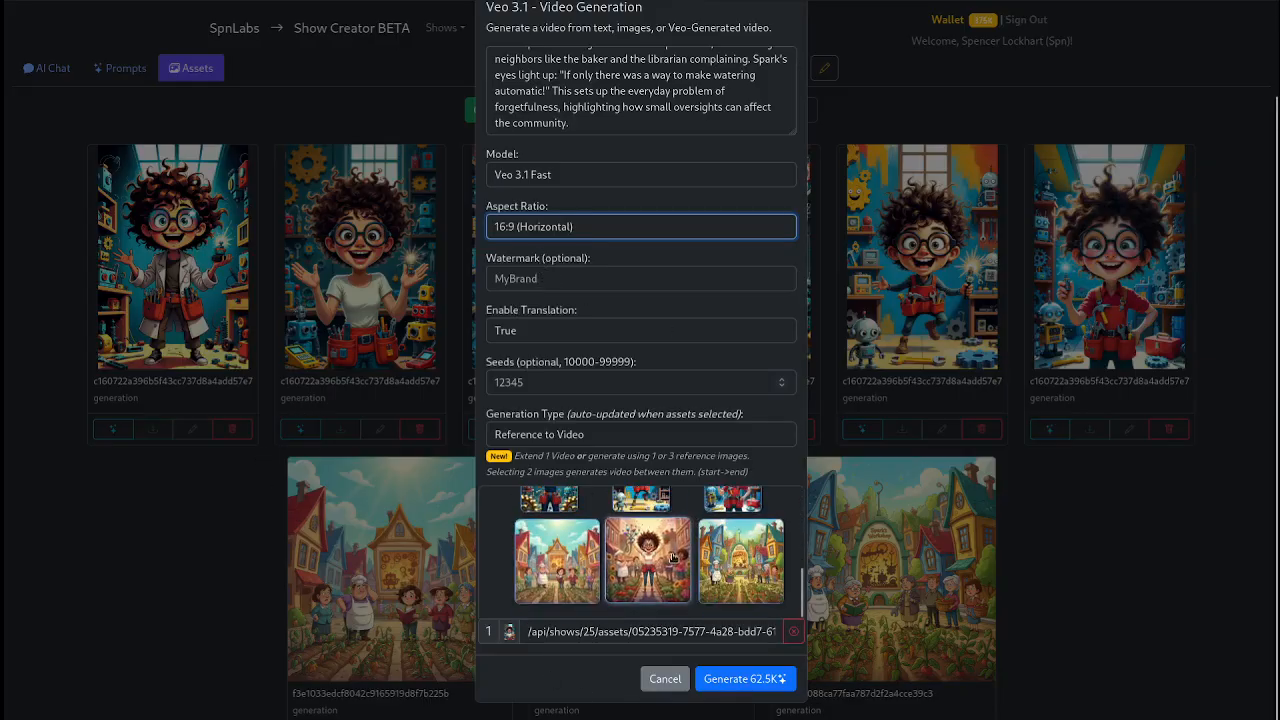
pyautogui.click(234, 560)
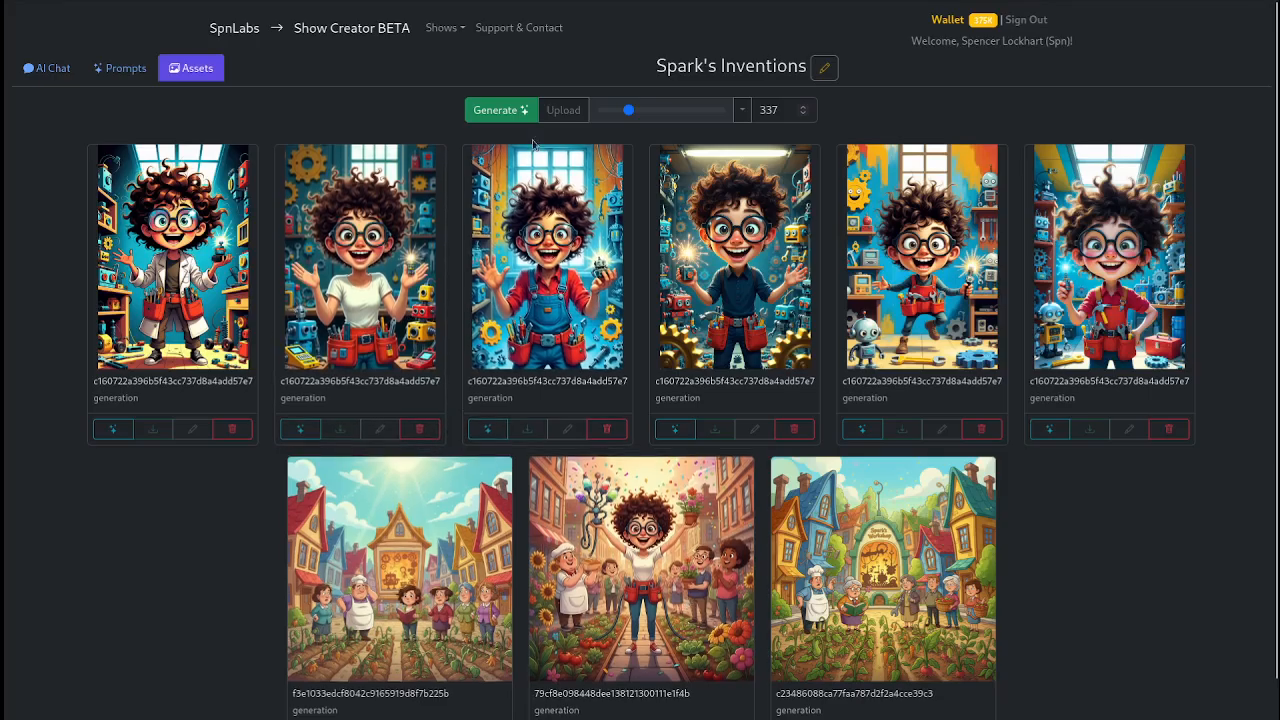
# Step: Start a new Veo video with a prompt combining the "Vibrant cartoon illustration" description of Spark and the "In sunny Gadgetville" Clip 1 description
pyautogui.click(518, 112)
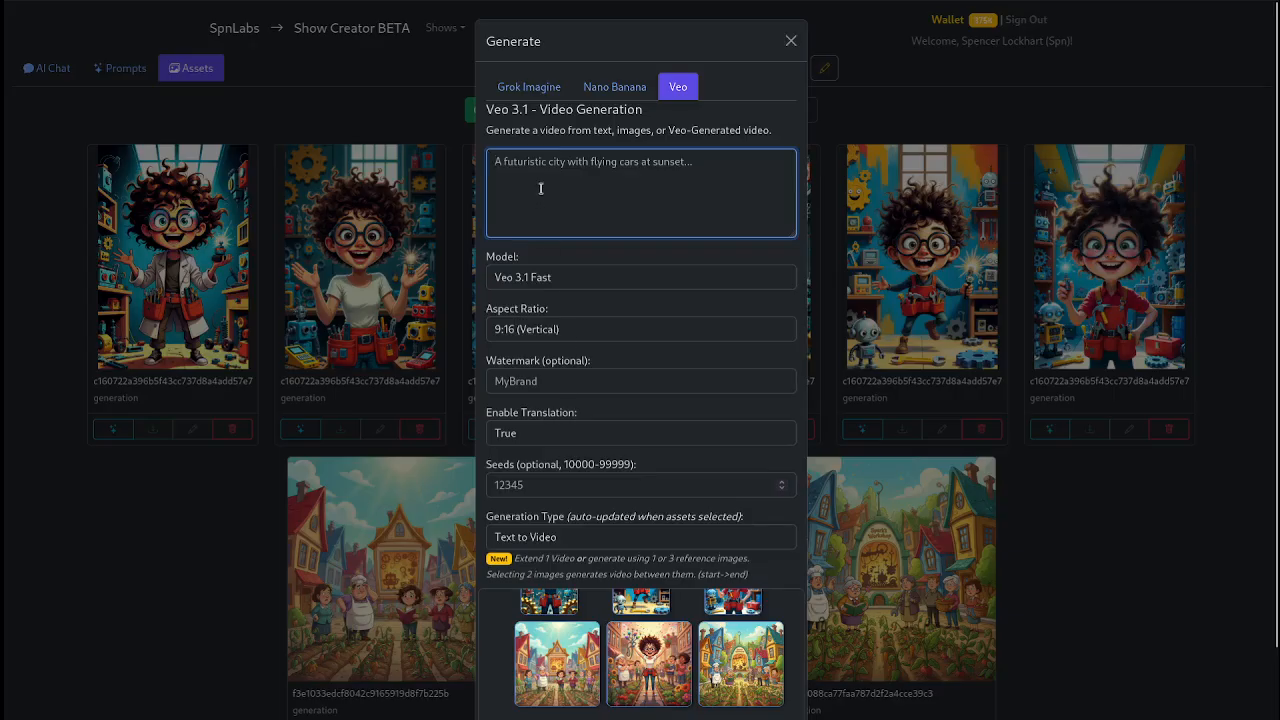
pyautogui.hotkey('ctrl', 'v')
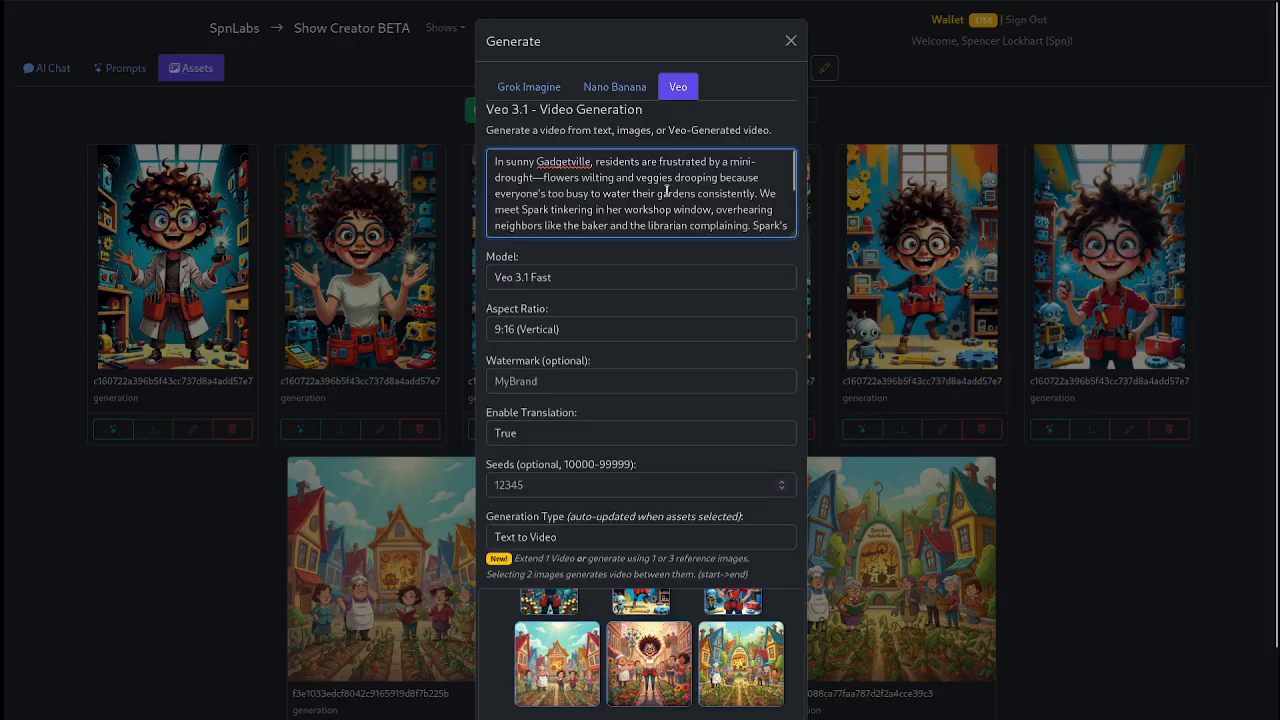
pyautogui.scroll(-2, 667, 190)
pyautogui.scroll(5, 667, 192)
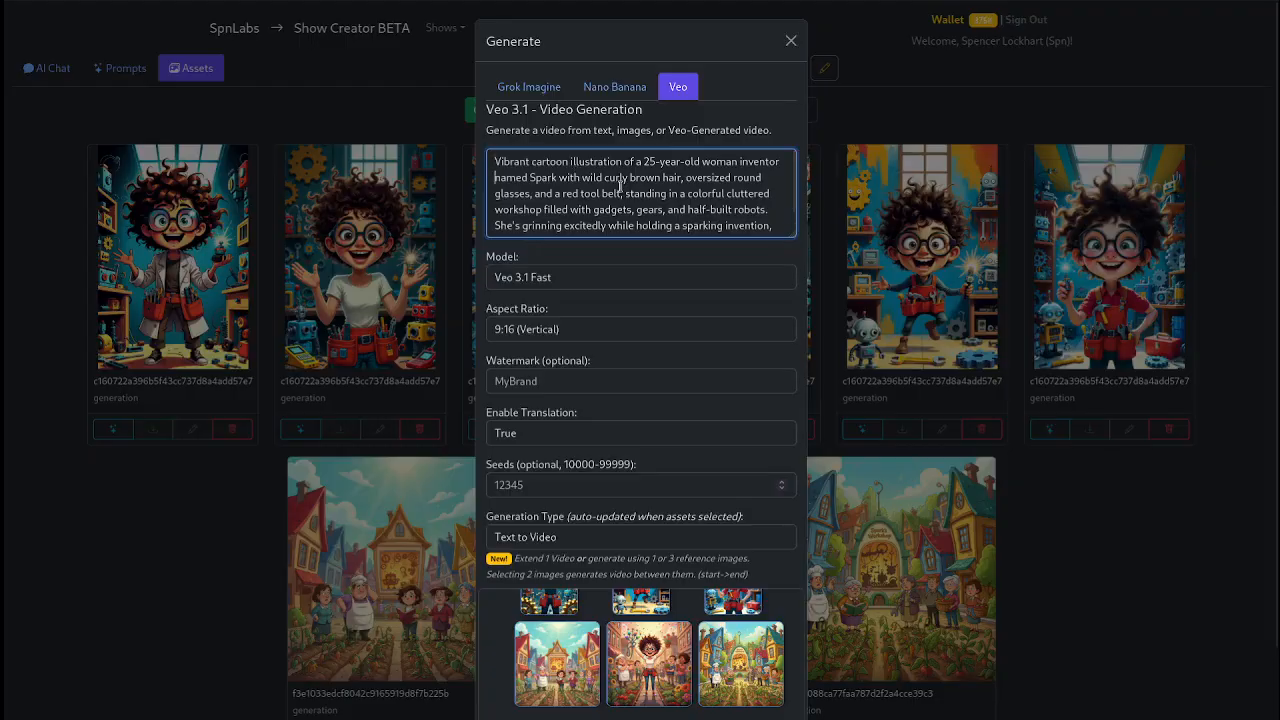
pyautogui.hotkey('ctrl', 'End')
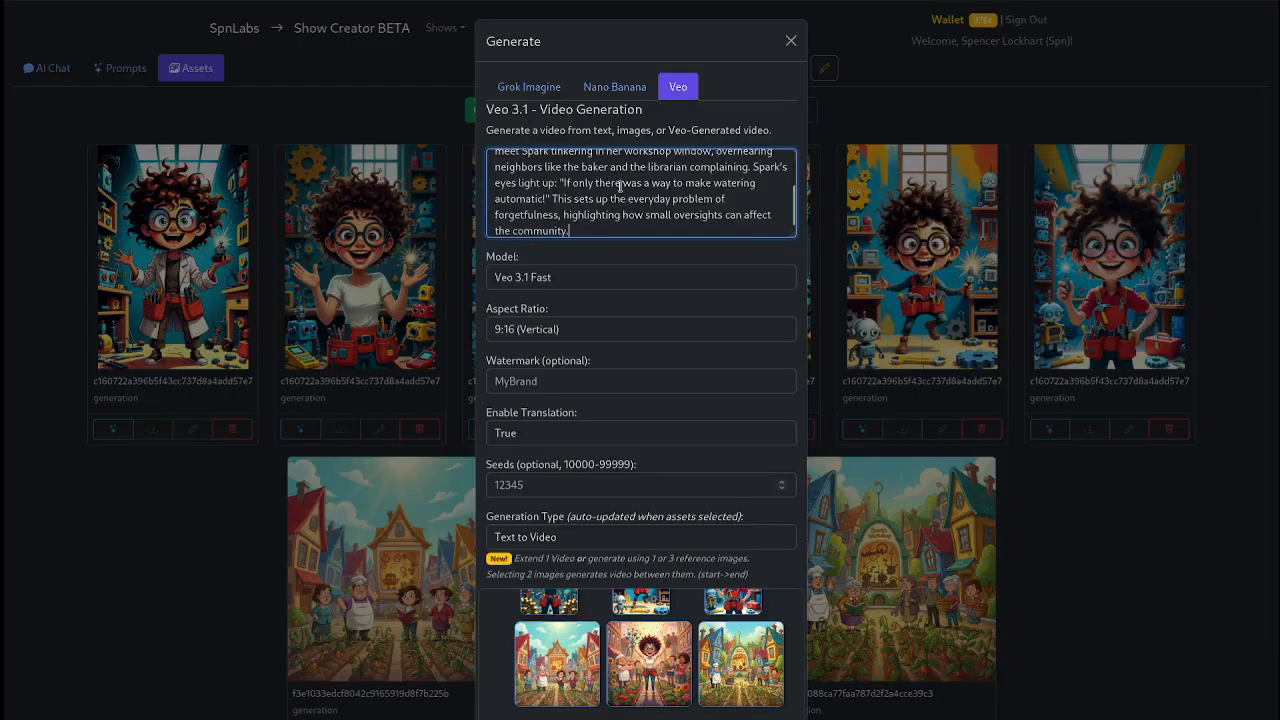
pyautogui.scroll(2, 620, 187)
pyautogui.scroll(-3, 620, 200)
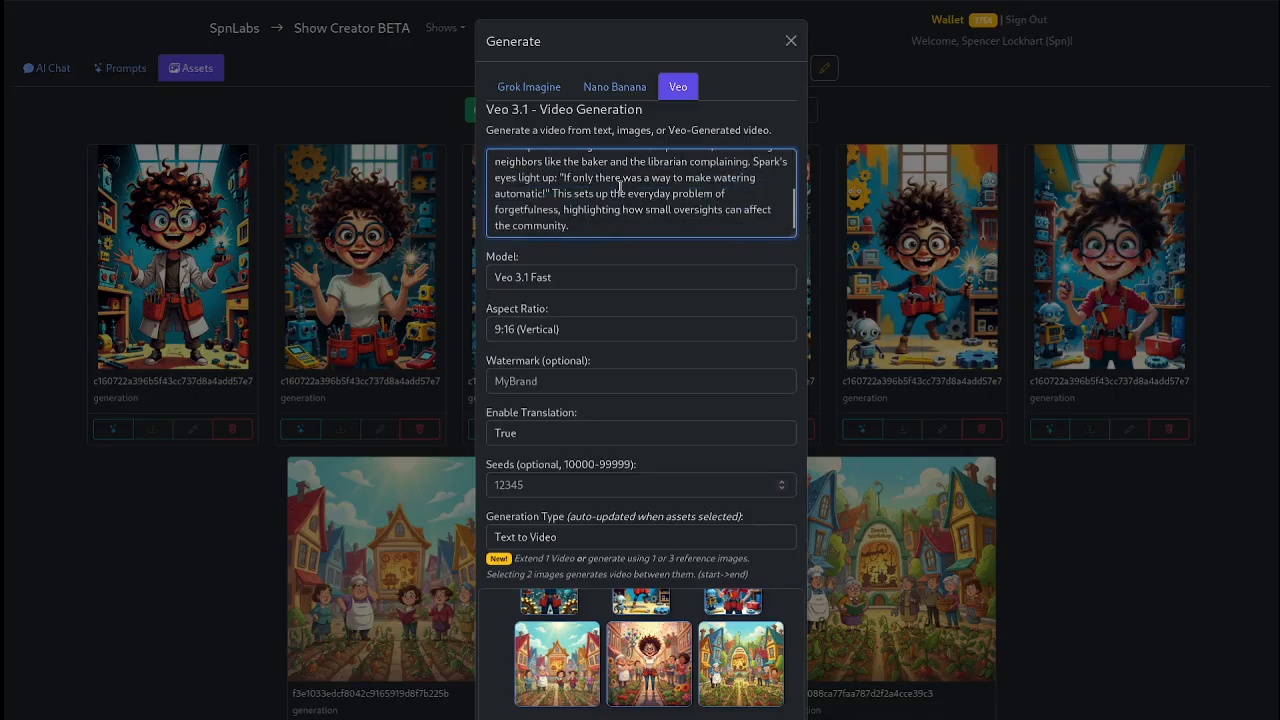
# Step: Select the white T-shirt image of Spark as first frame and the celebration image of Spark among the townsfolk as last frame
pyautogui.scroll(2, 634, 641)
pyautogui.click(642, 636)
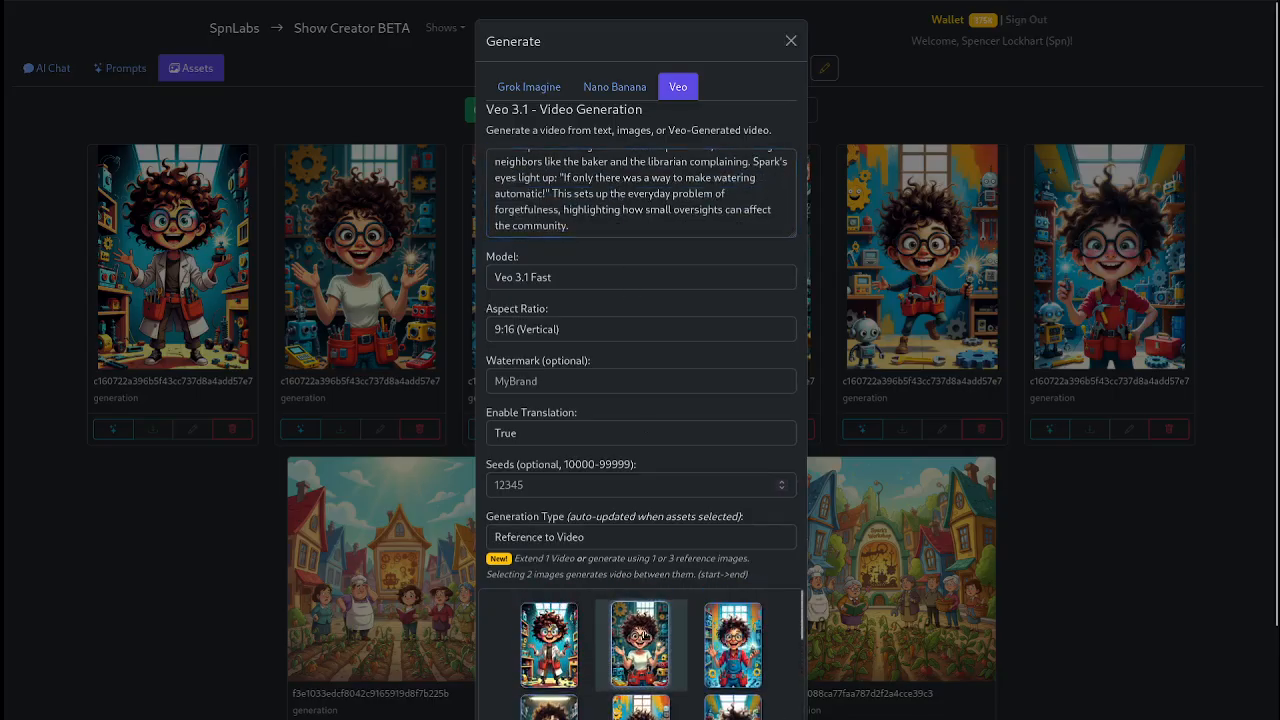
pyautogui.scroll(-3, 642, 640)
pyautogui.click(612, 688)
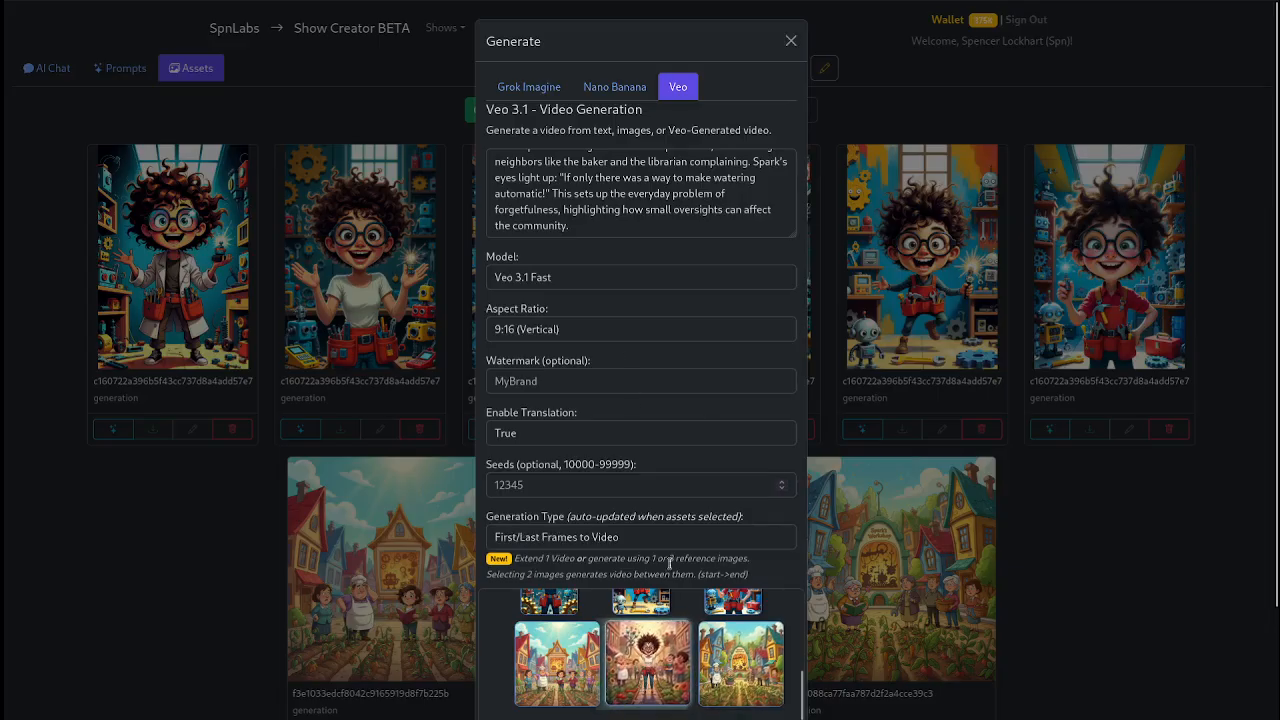
pyautogui.scroll(3, 648, 650)
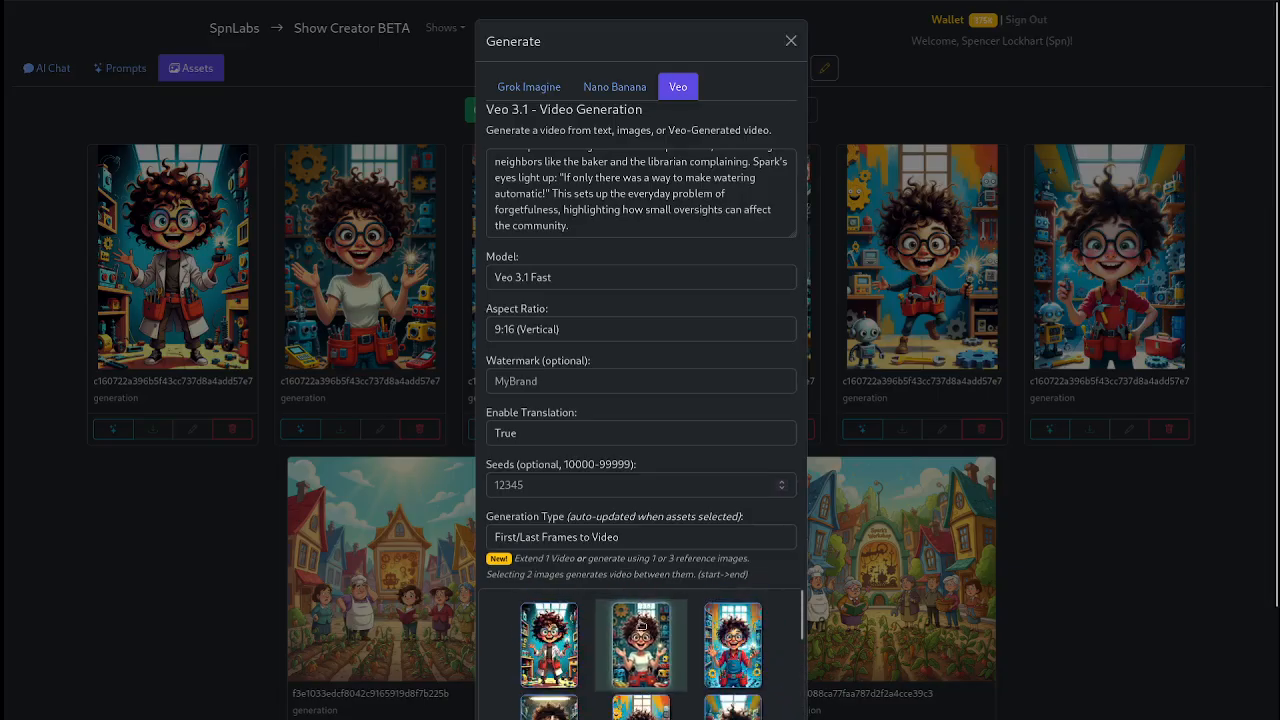
pyautogui.scroll(-1, 620, 398)
pyautogui.scroll(-2, 620, 398)
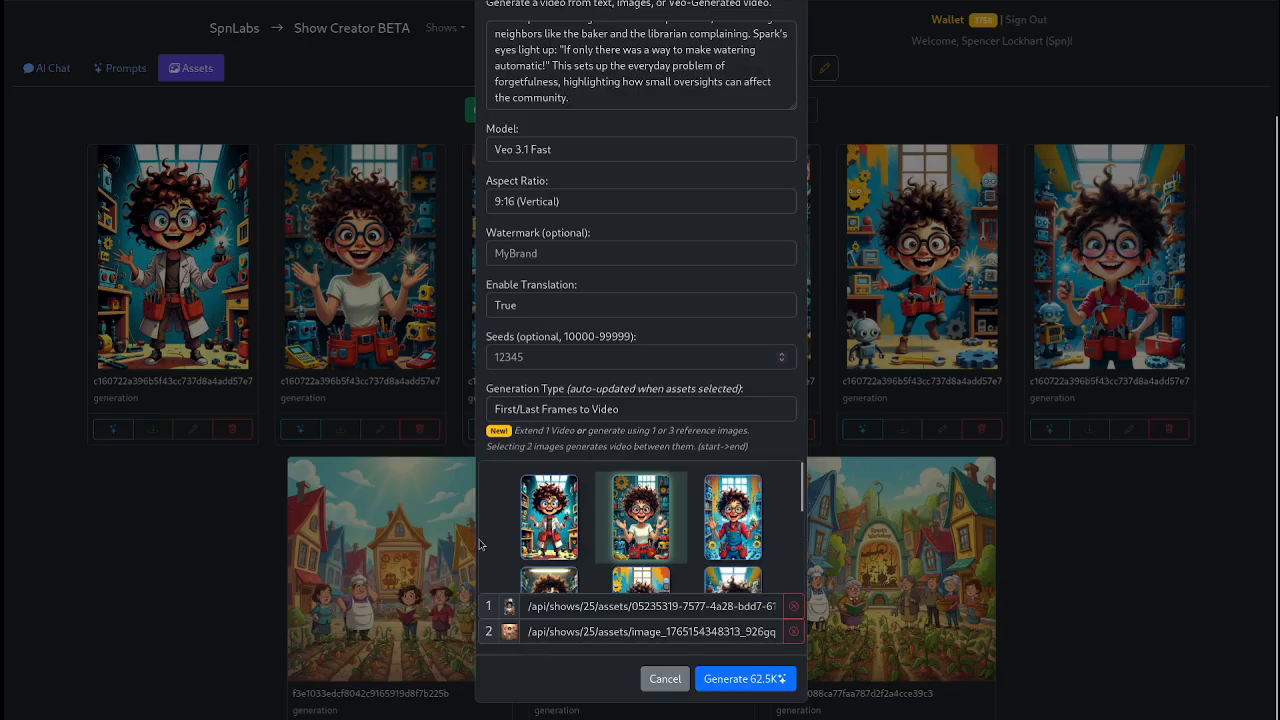
pyautogui.scroll(-2, 540, 530)
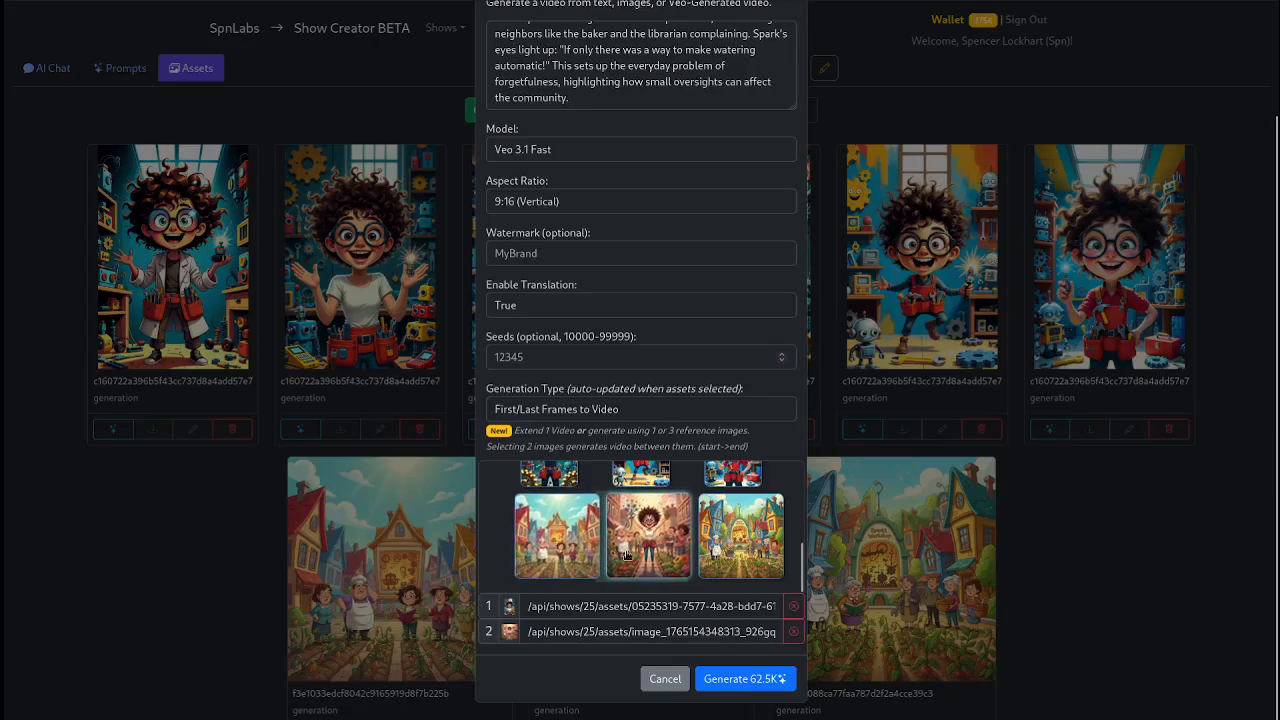
pyautogui.scroll(2, 624, 545)
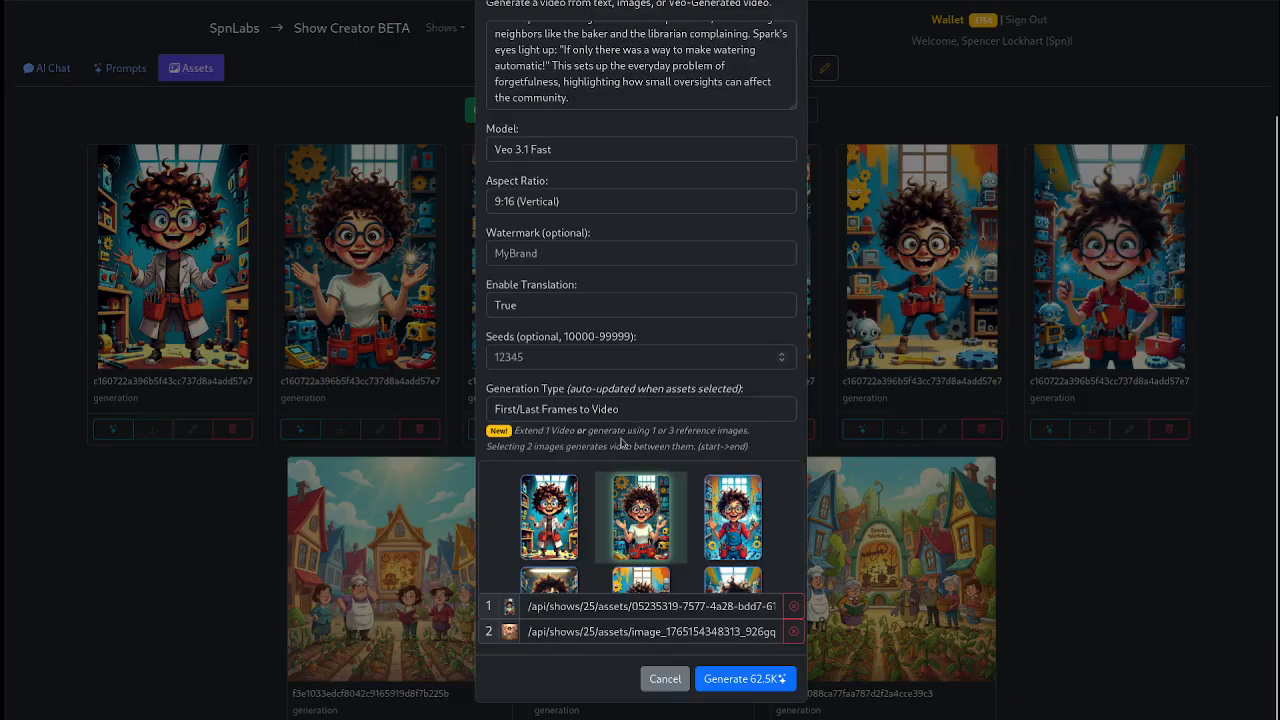
pyautogui.scroll(-2, 640, 520)
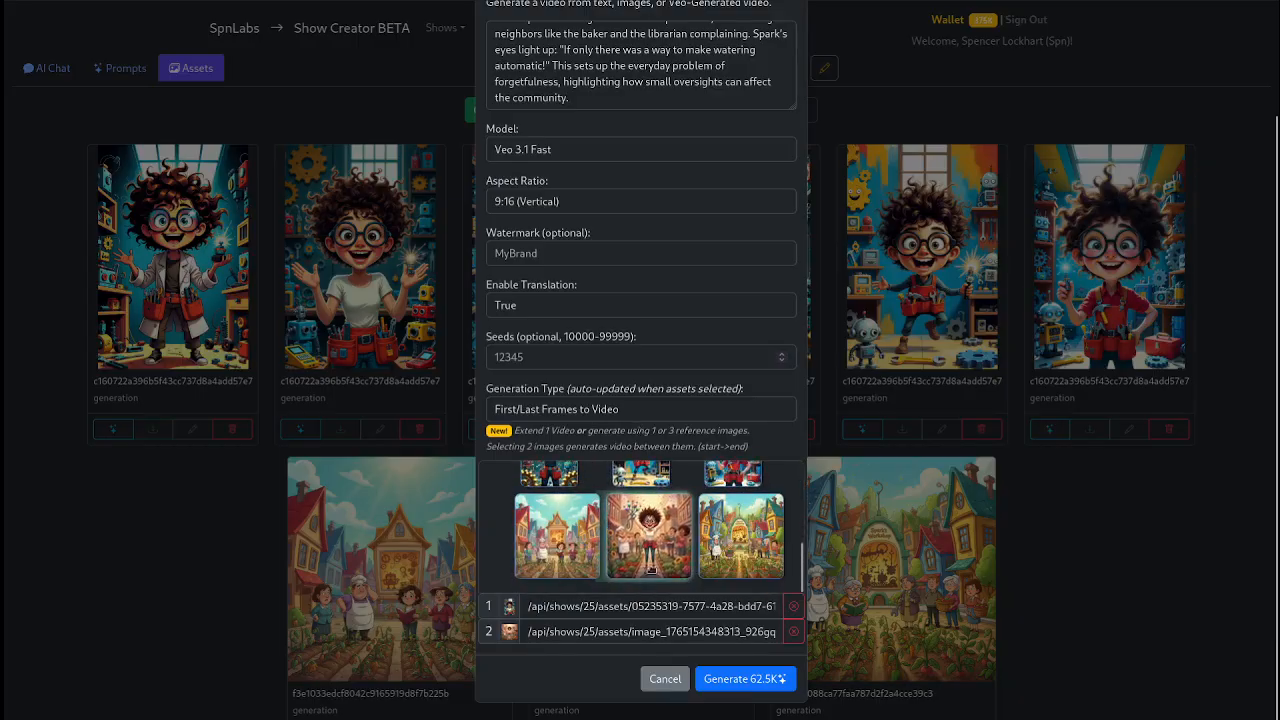
pyautogui.scroll(2, 630, 540)
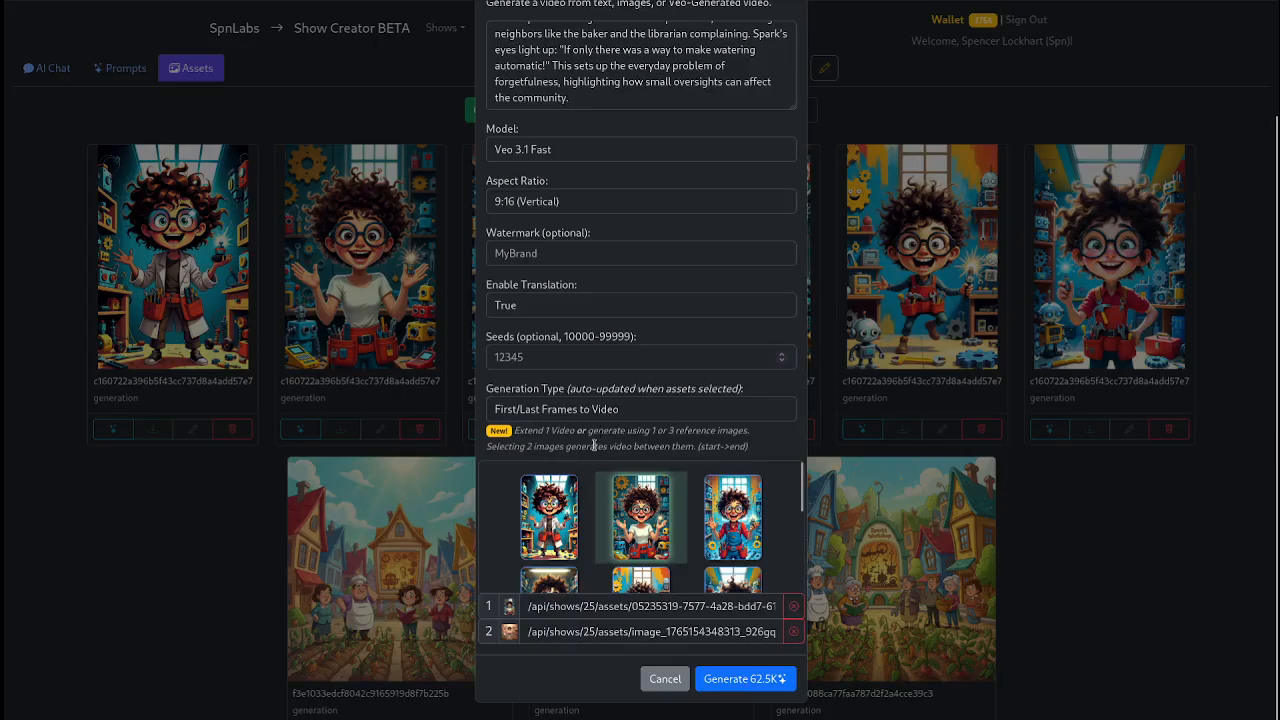
# Step: Set the watermark to SpnLabs.com and generate the vertical Veo 3.1 Fast video
pyautogui.click(557, 255)
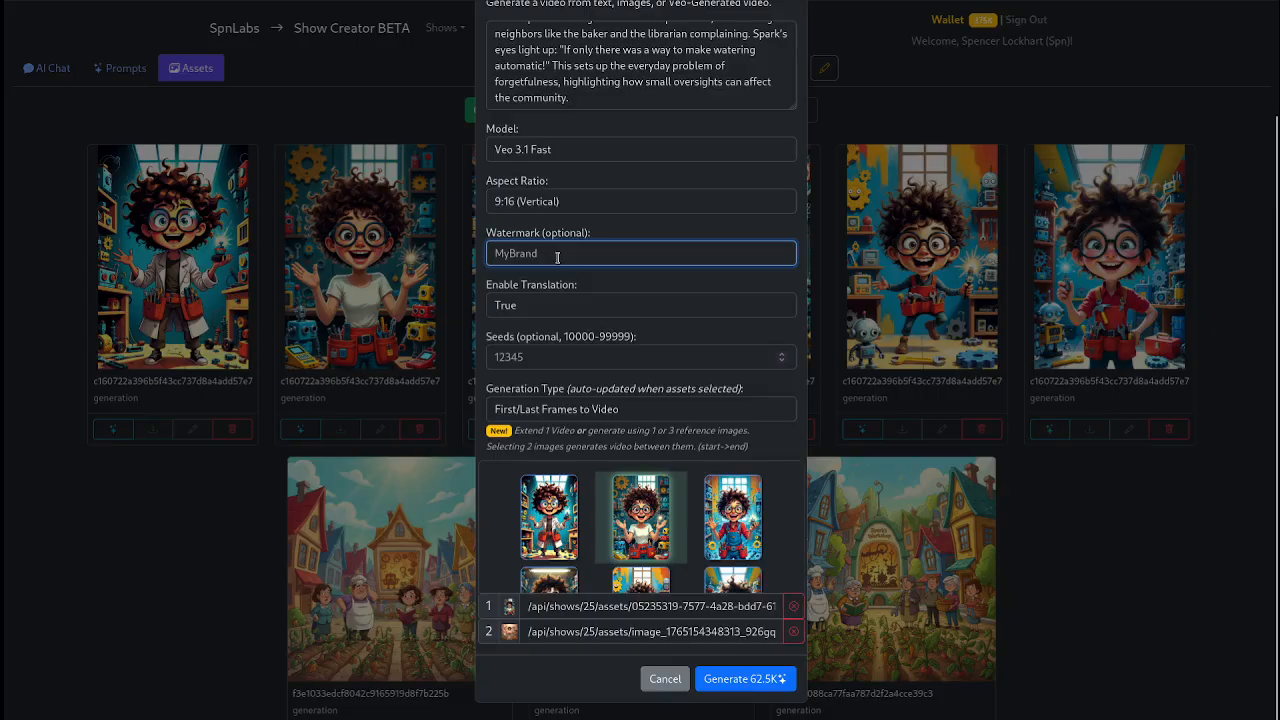
pyautogui.write('SpnLabs.com')
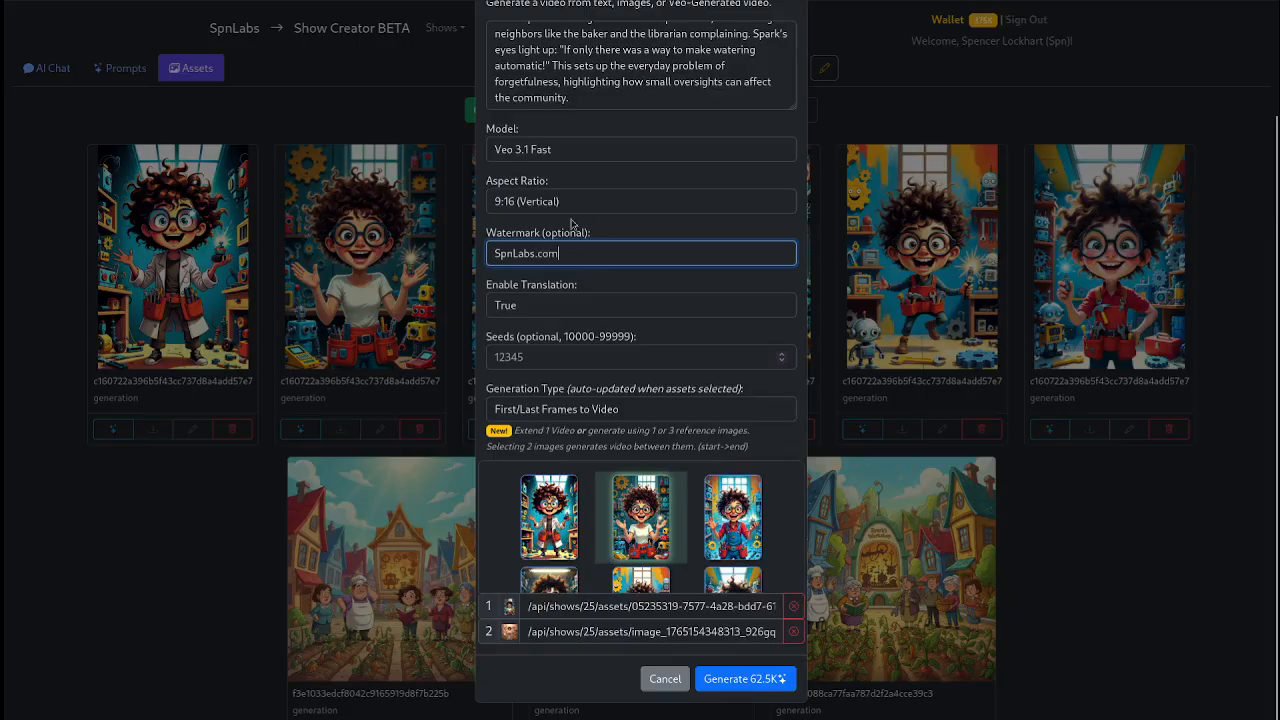
pyautogui.click(751, 684)
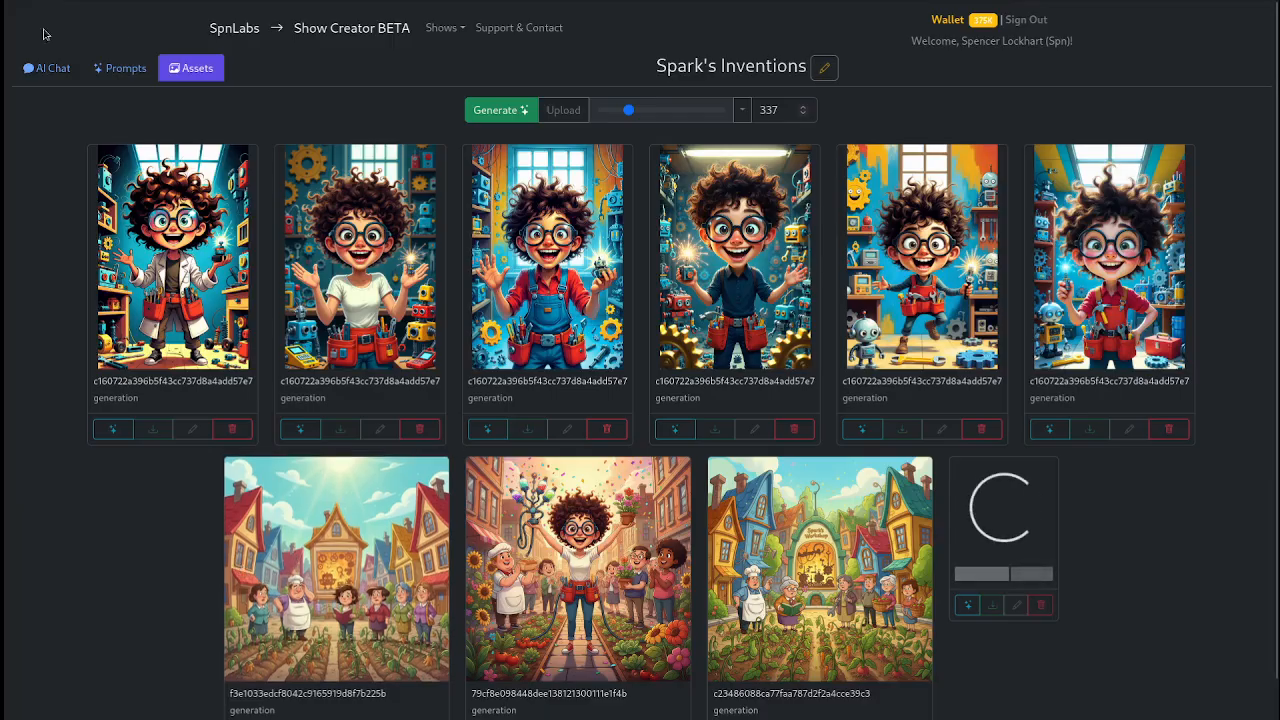
# Step: Look over the start of the chat, the story and screen-writer prompts and Spark's character description, and return to the assets
pyautogui.click(117, 67)
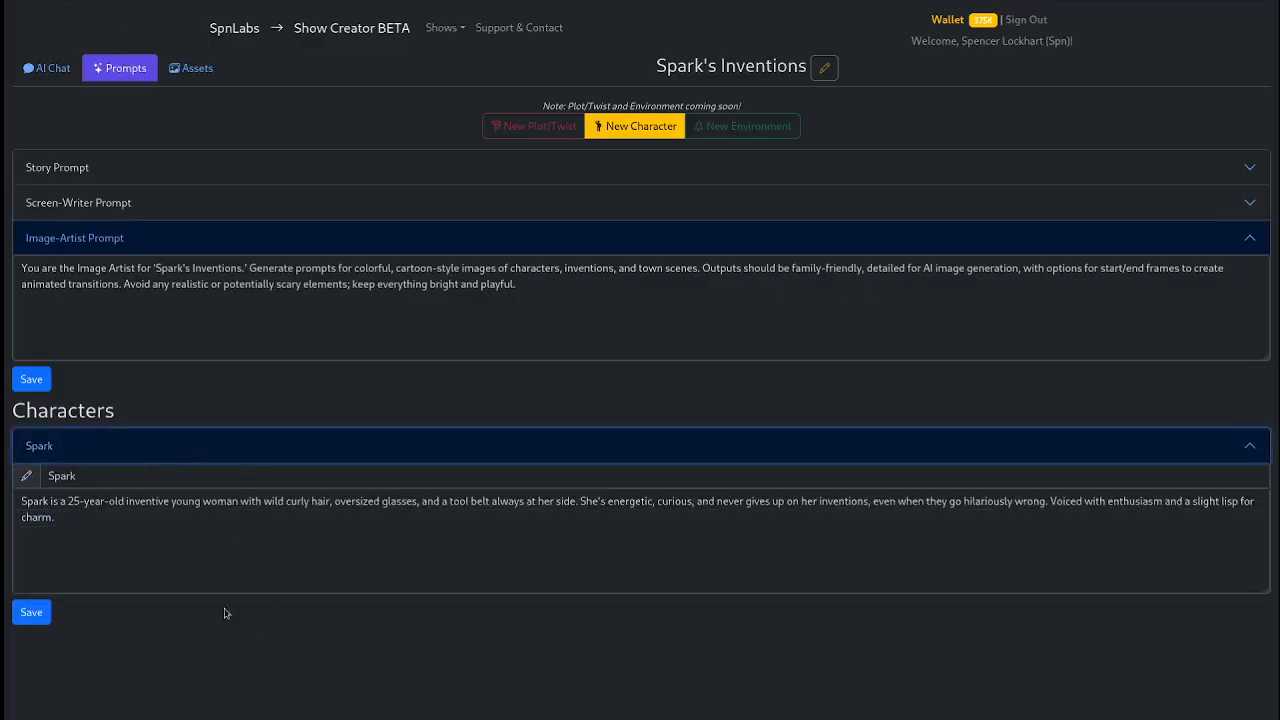
pyautogui.click(46, 68)
pyautogui.scroll(10, 432, 181)
pyautogui.scroll(10, 432, 181)
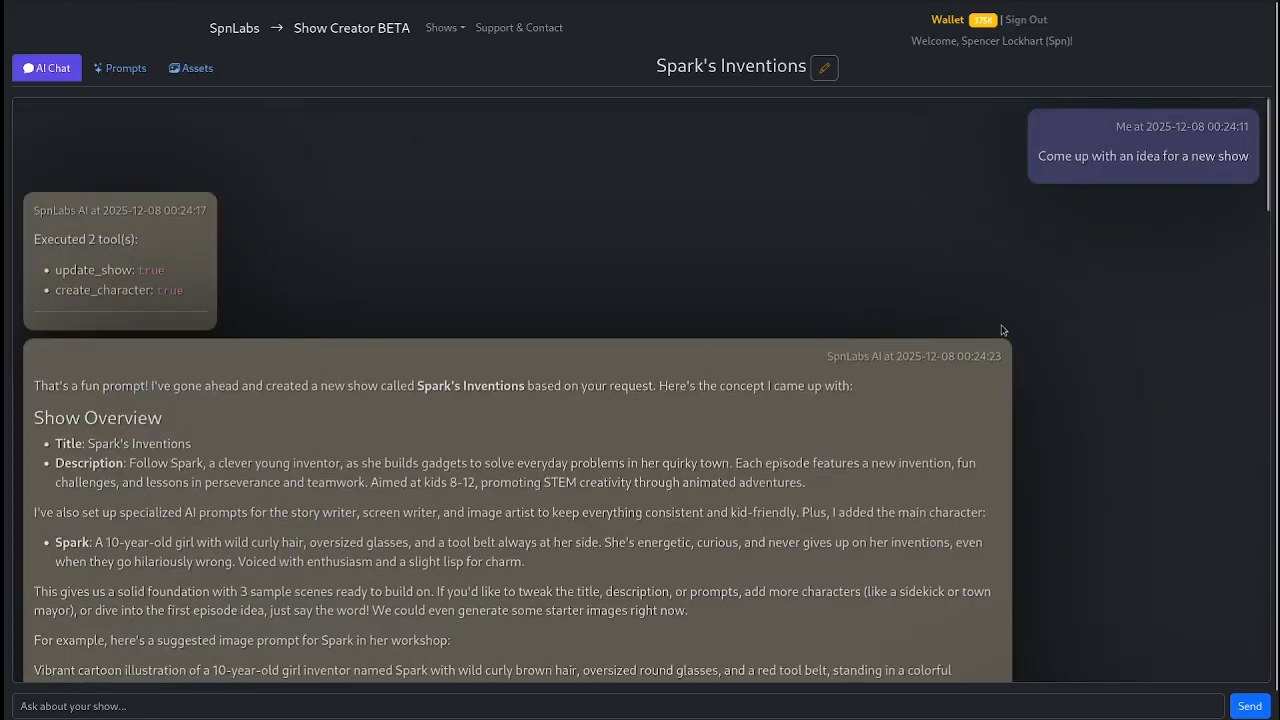
pyautogui.click(150, 74)
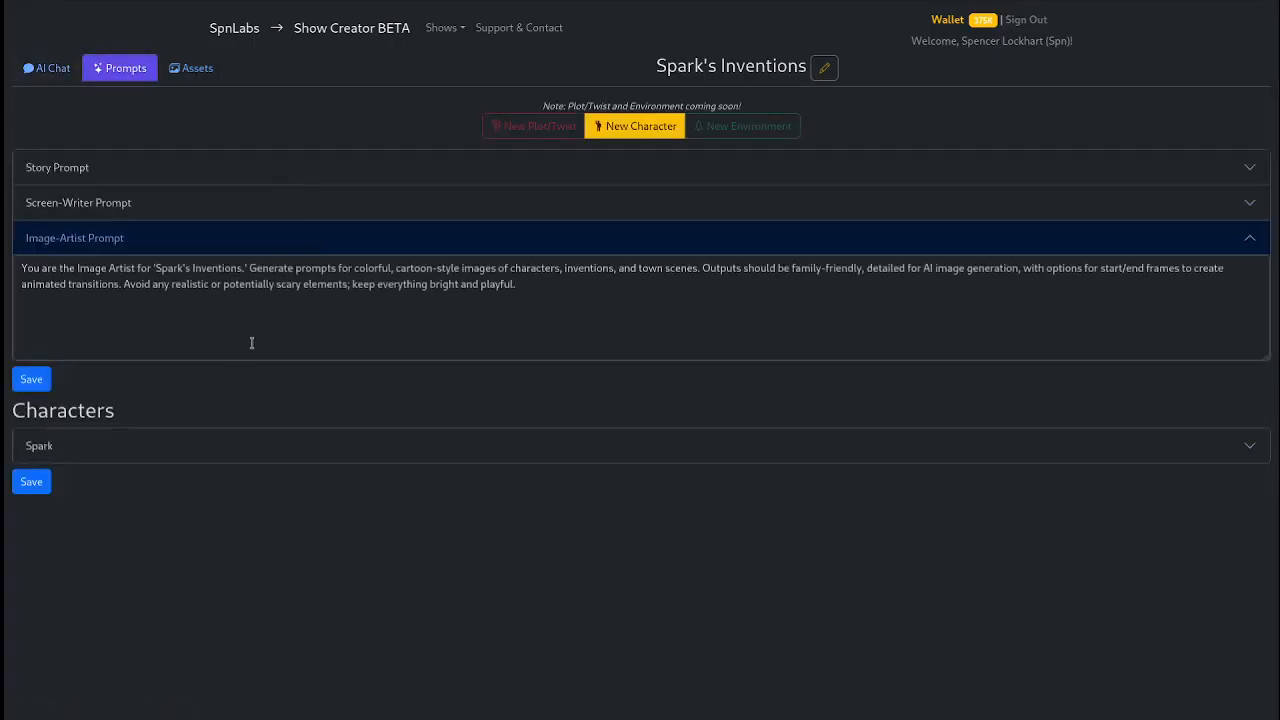
pyautogui.click(130, 204)
pyautogui.click(137, 170)
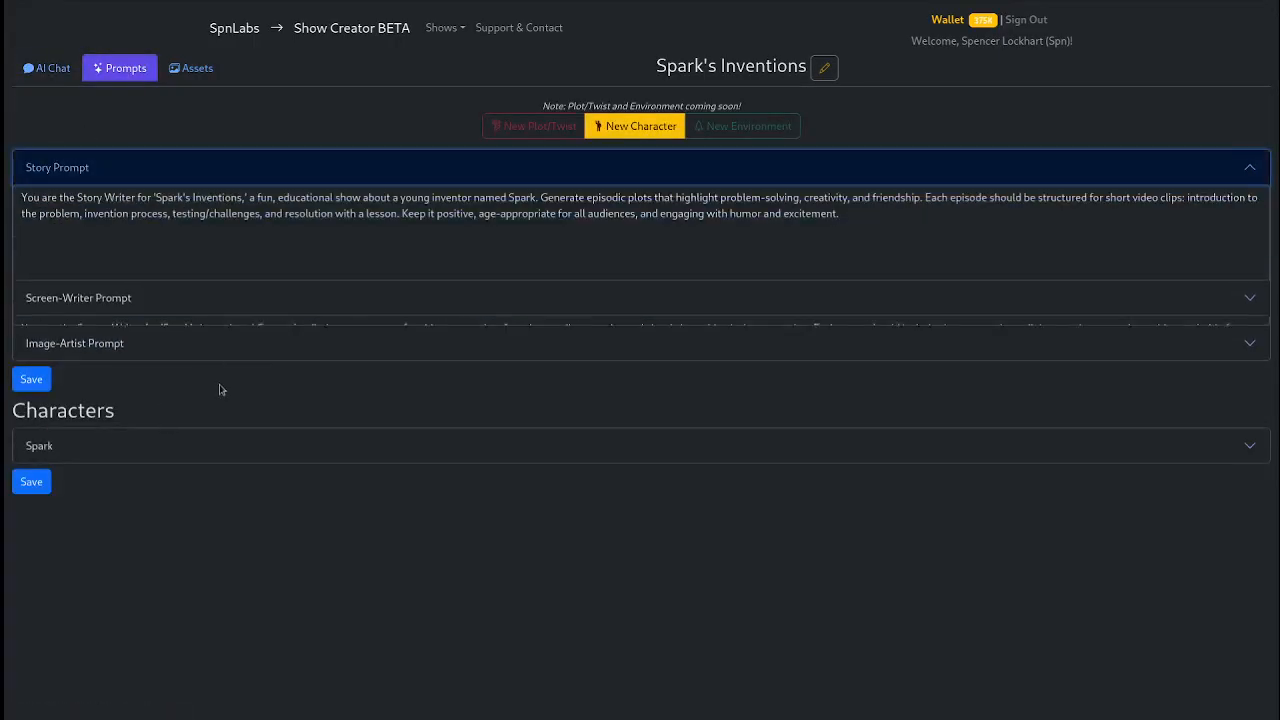
pyautogui.click(157, 450)
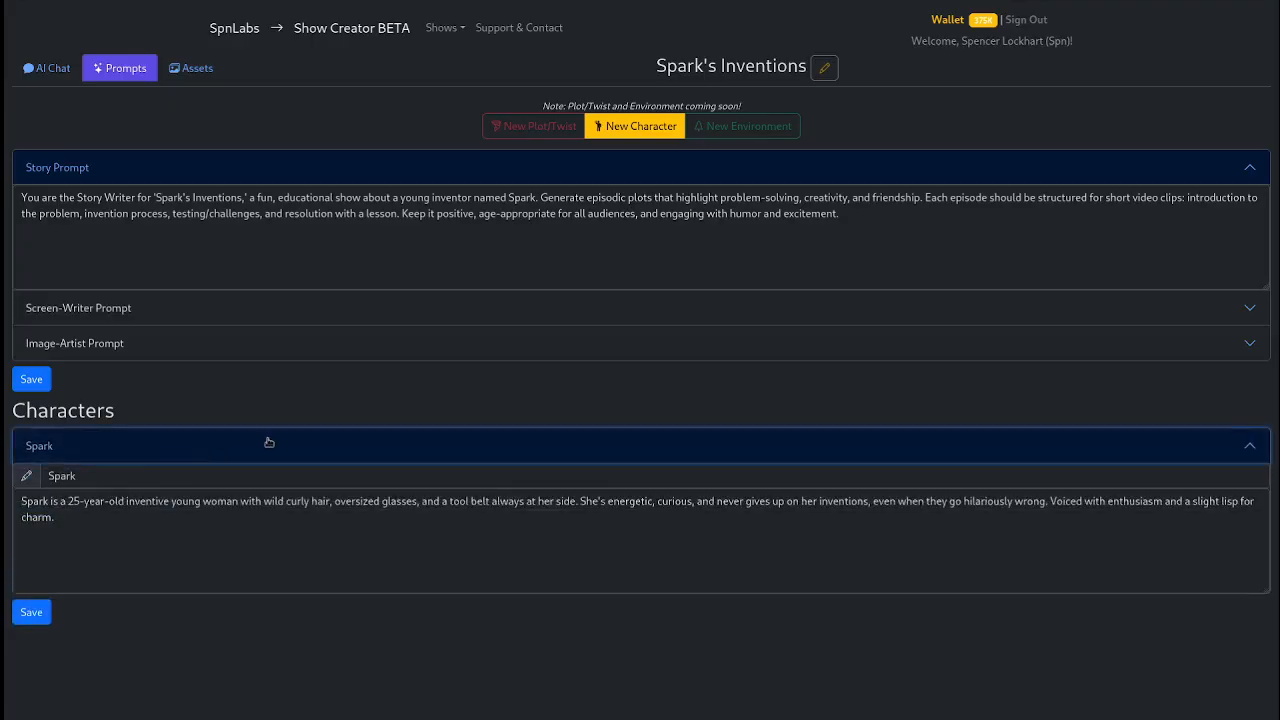
pyautogui.click(32, 70)
pyautogui.click(190, 68)
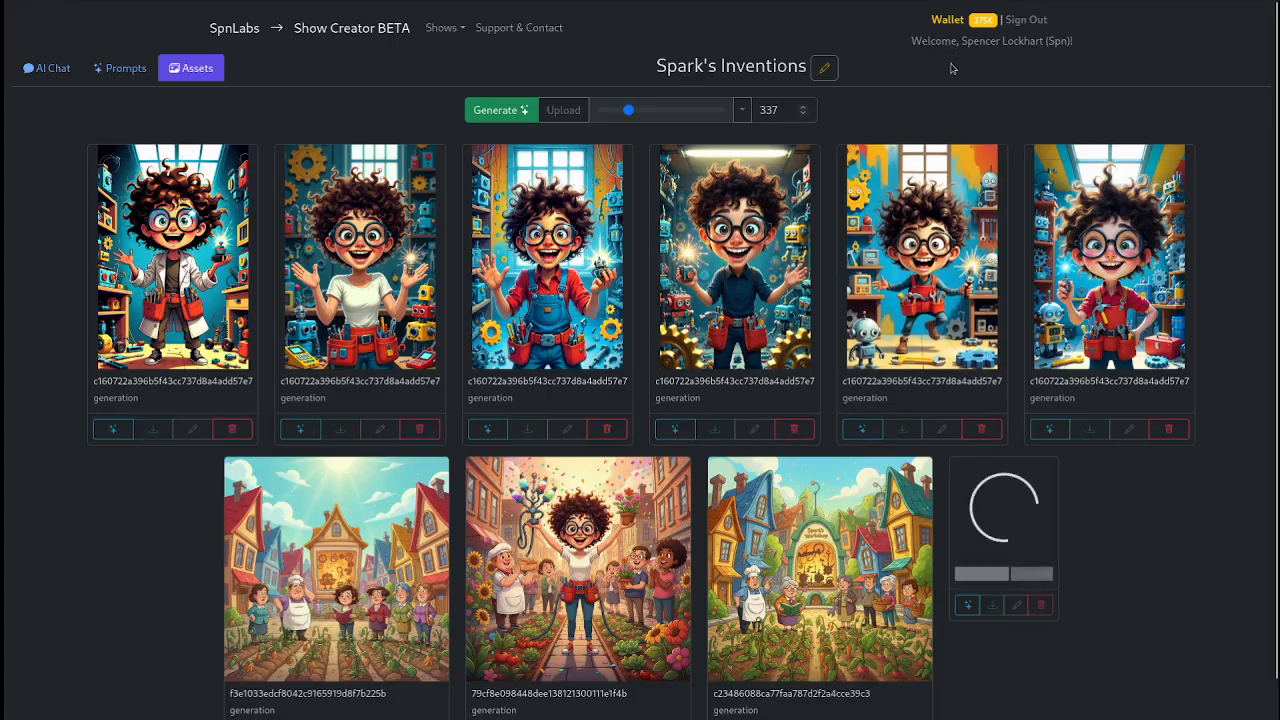
# Step: Check the token wallet's balance, close it and reload the show's assets
pyautogui.click(946, 19)
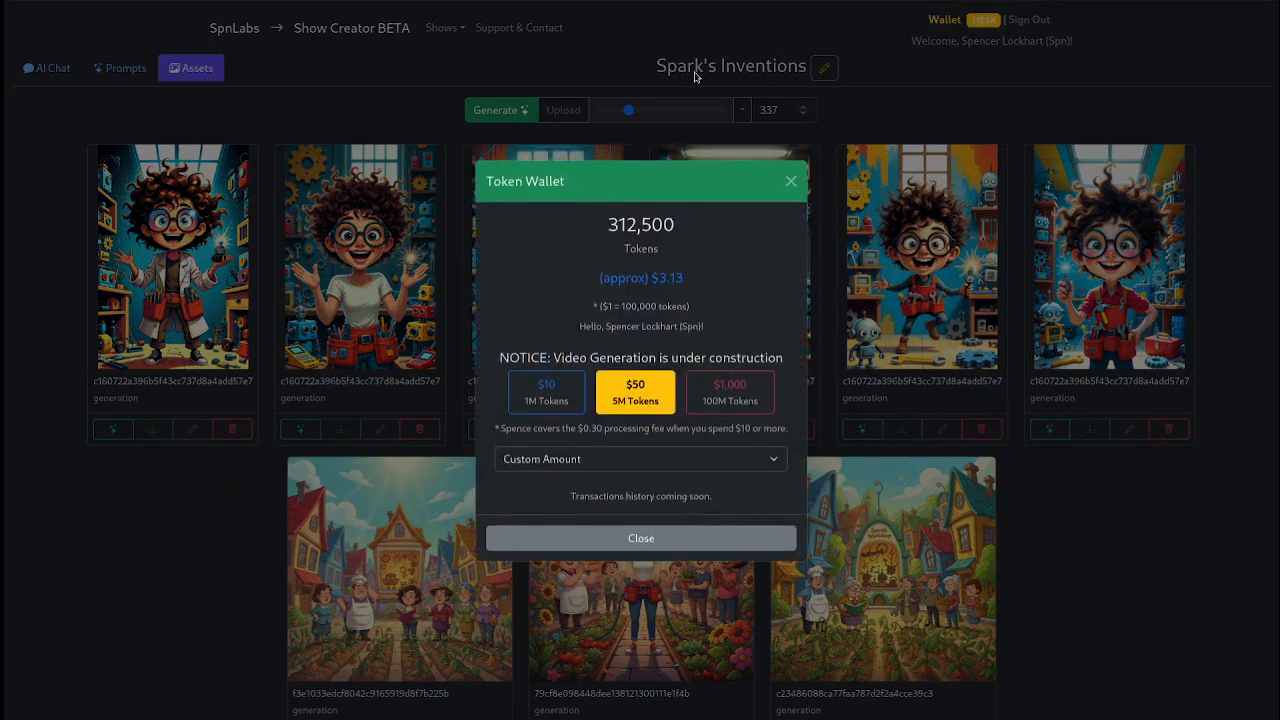
pyautogui.click(730, 36)
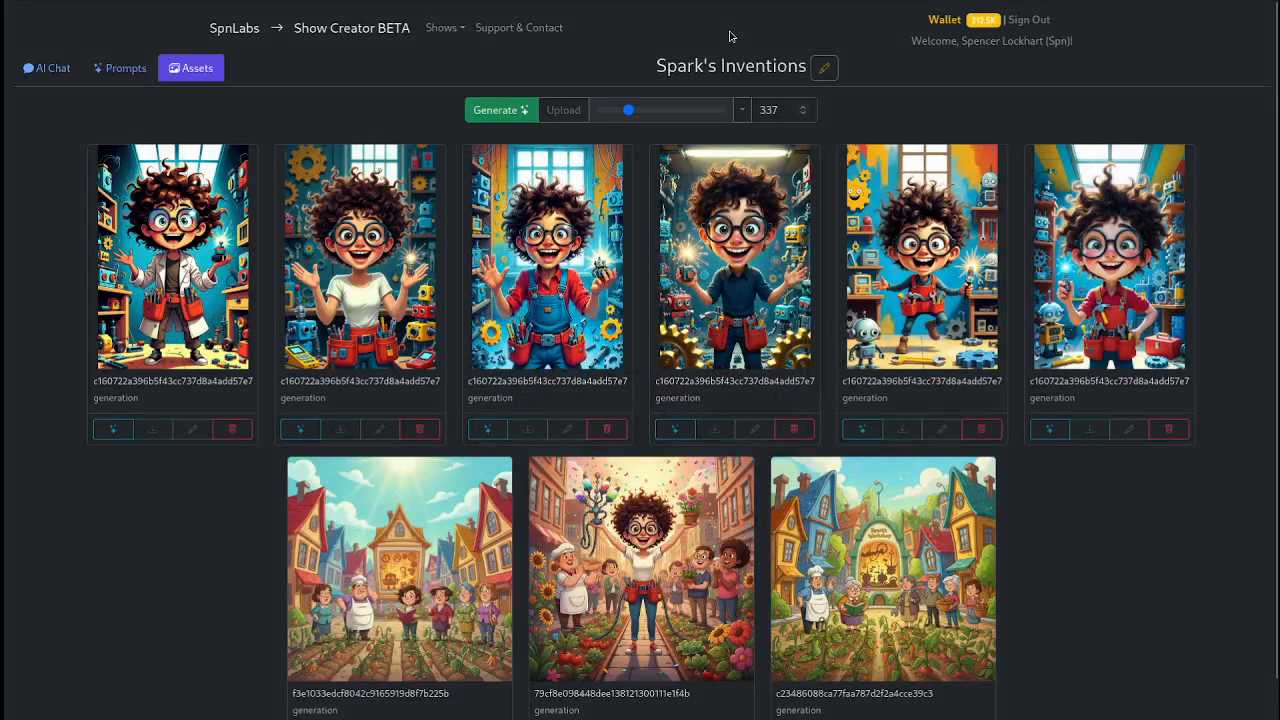
pyautogui.click(122, 70)
pyautogui.click(200, 68)
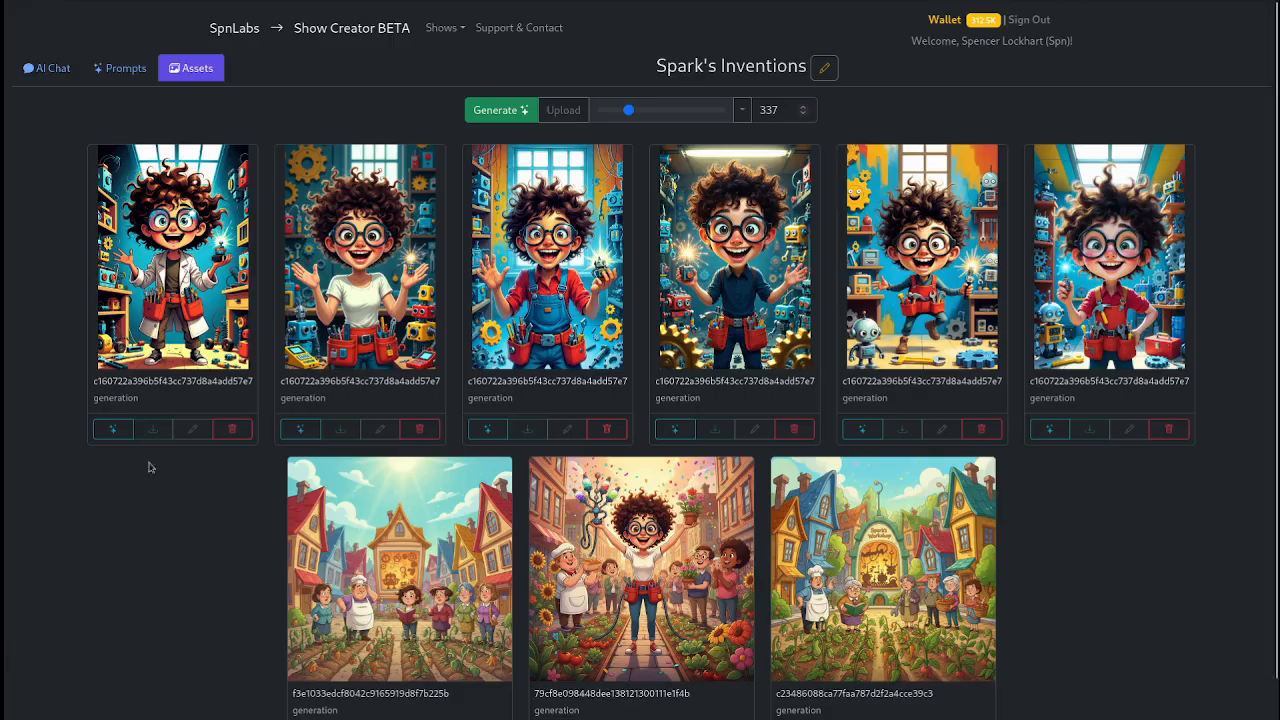
pyautogui.click(121, 68)
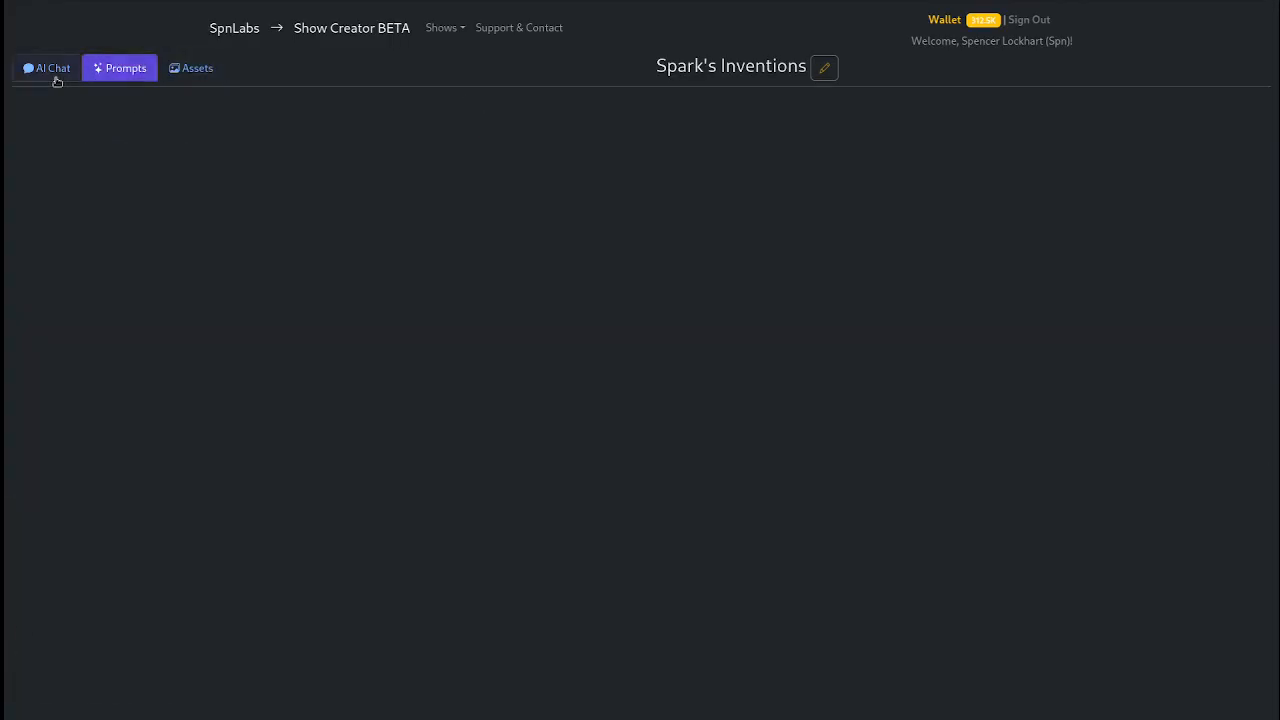
pyautogui.click(49, 69)
pyautogui.scroll(-1, 385, 540)
pyautogui.click(381, 672)
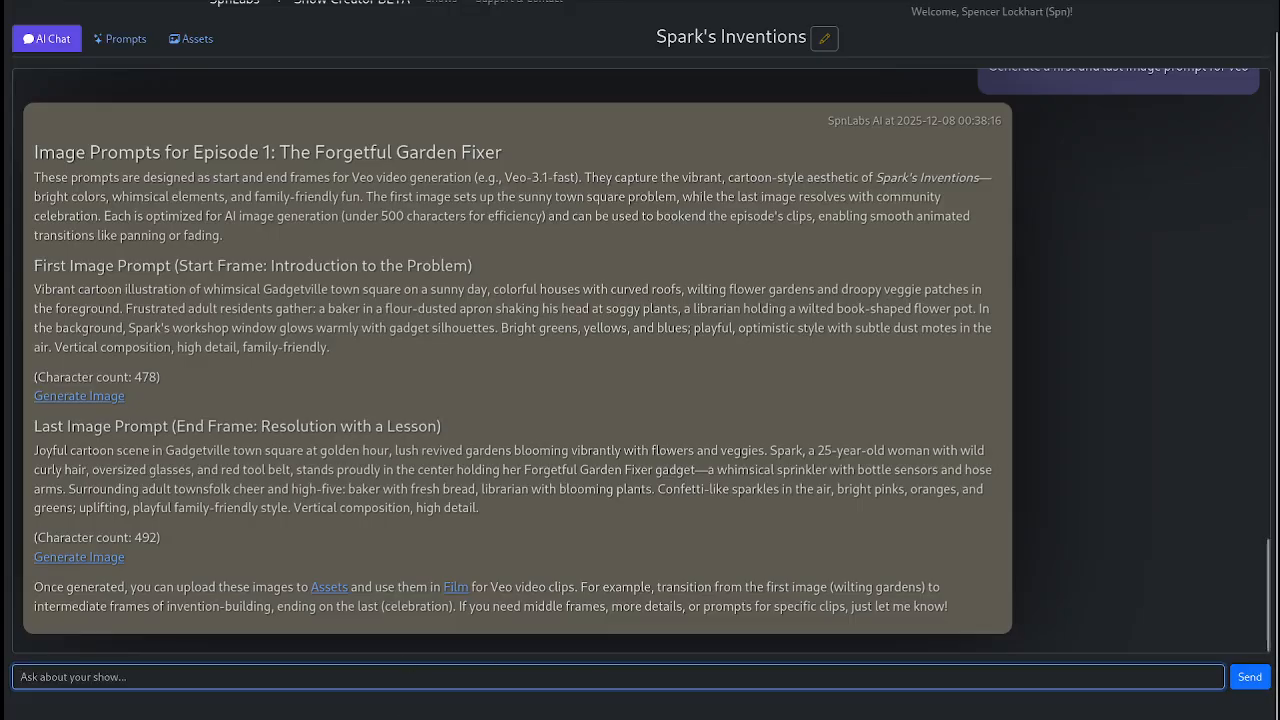
# Step: Open the newly generated Clip 1 video from the show's assets in full screen and play it
pyautogui.click(191, 38)
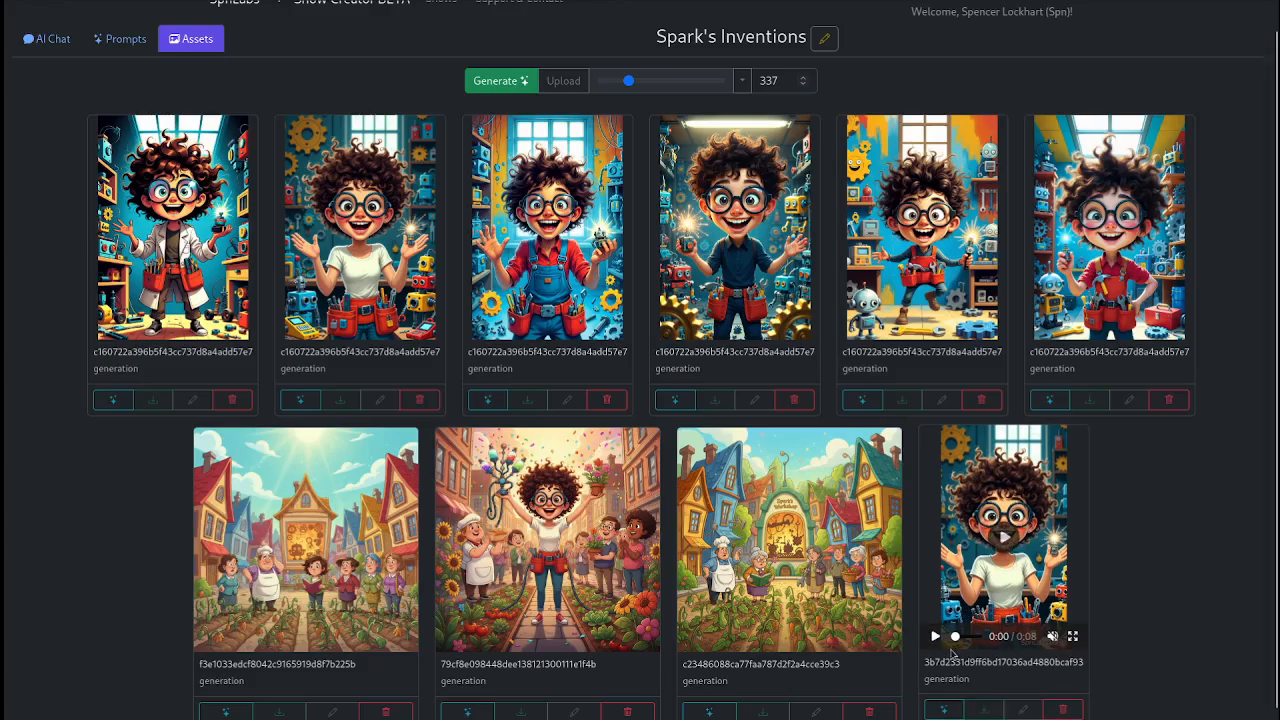
pyautogui.click(961, 638)
pyautogui.moveTo(961, 640); pyautogui.dragTo(906, 643)
pyautogui.click(1072, 636)
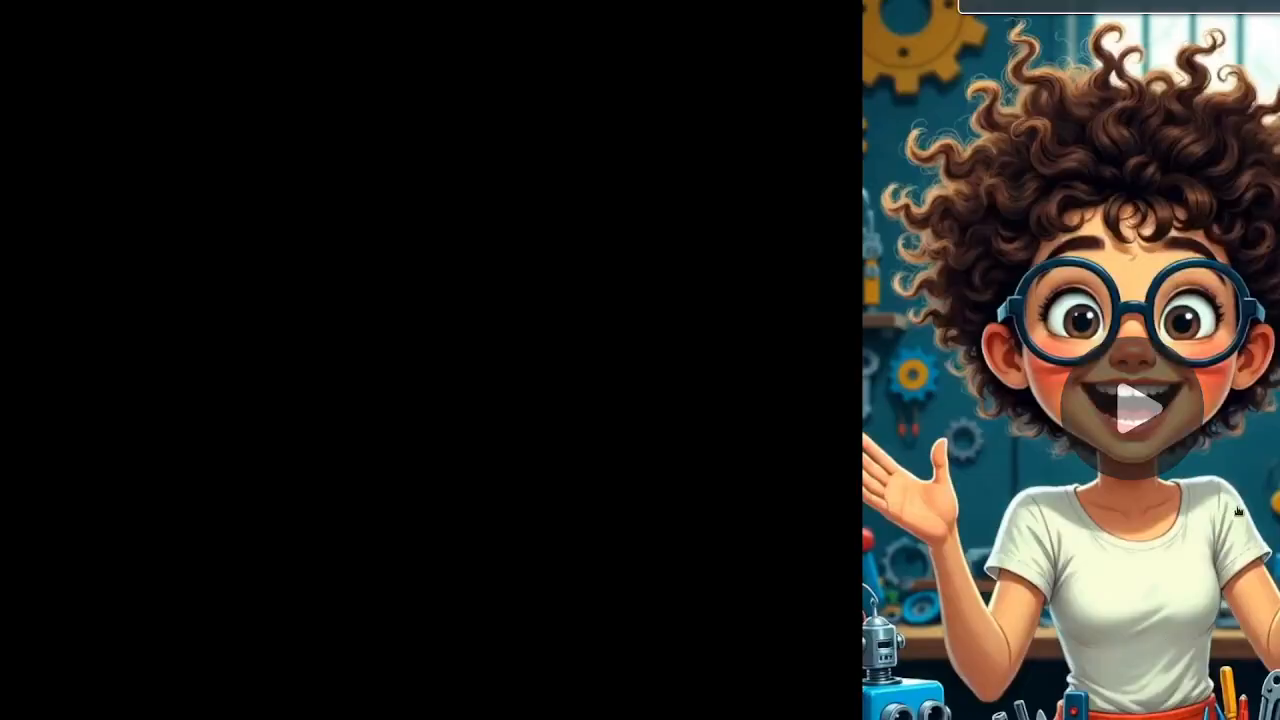
pyautogui.press('space')
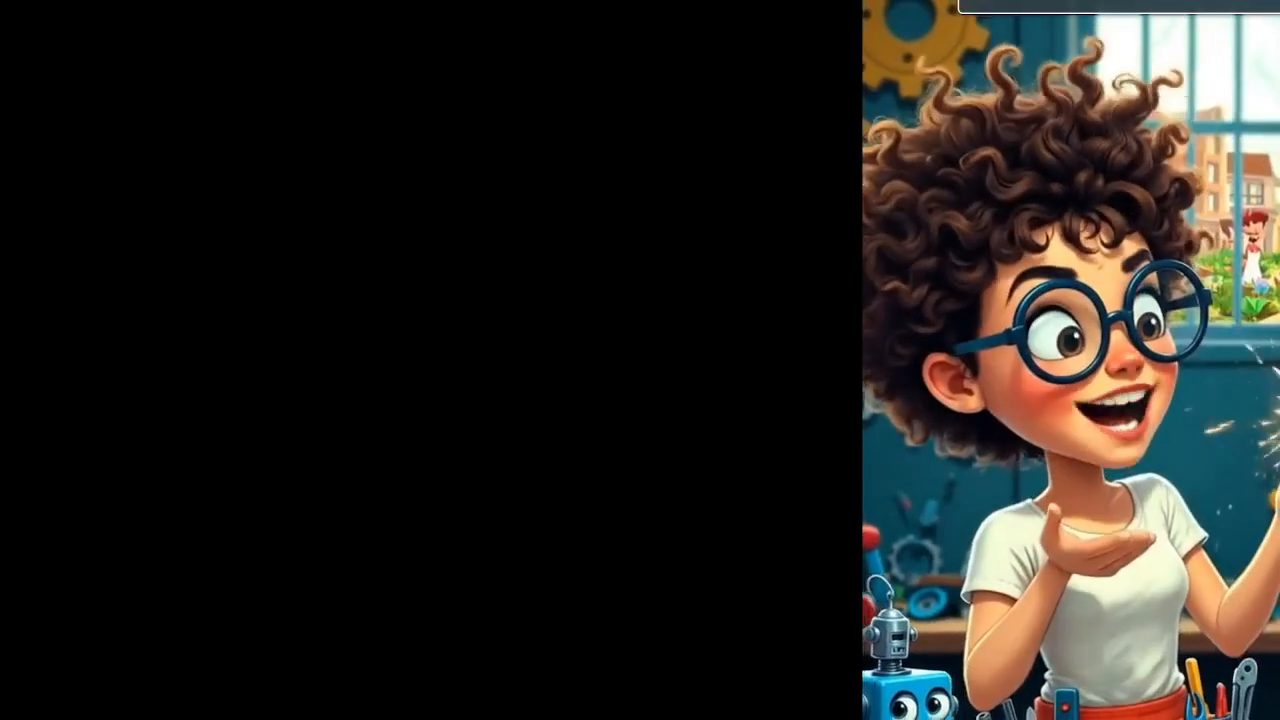
# Step: Enlarge the asset previews to 1280 and replay the Clip 1 video outside full screen, looking over its final frame
pyautogui.press('Escape')
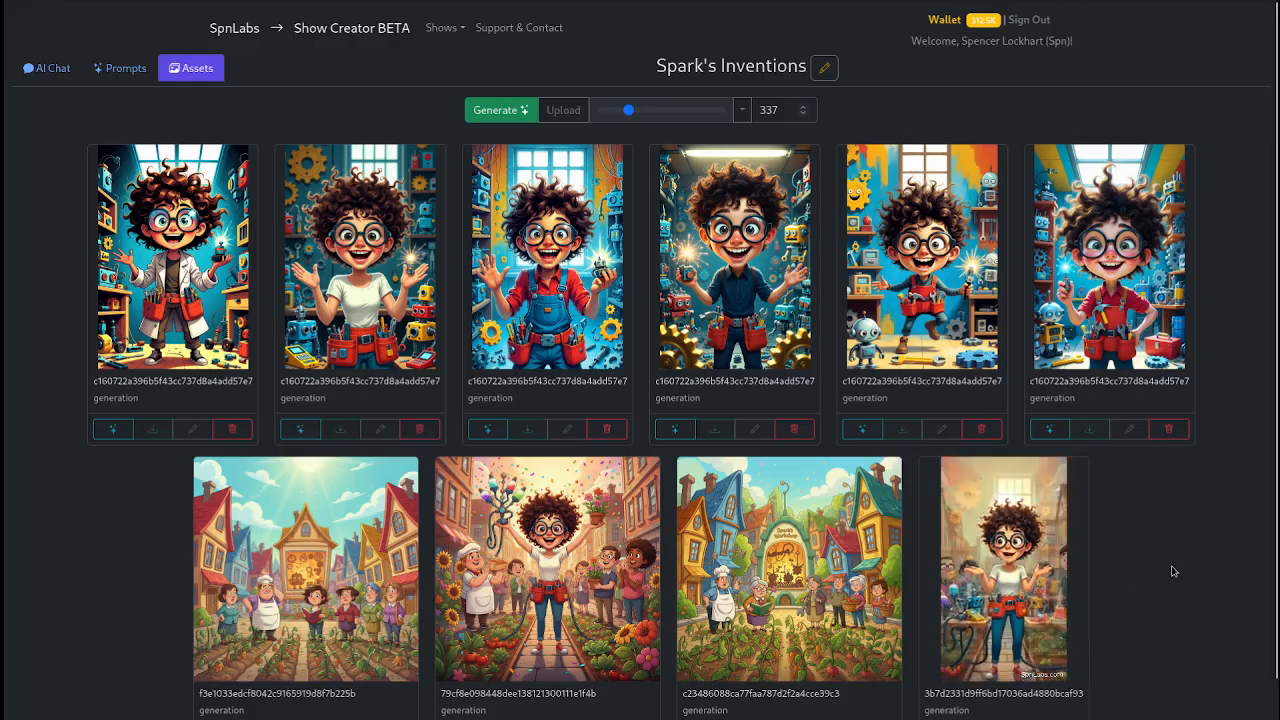
pyautogui.moveTo(630, 110); pyautogui.dragTo(720, 110)
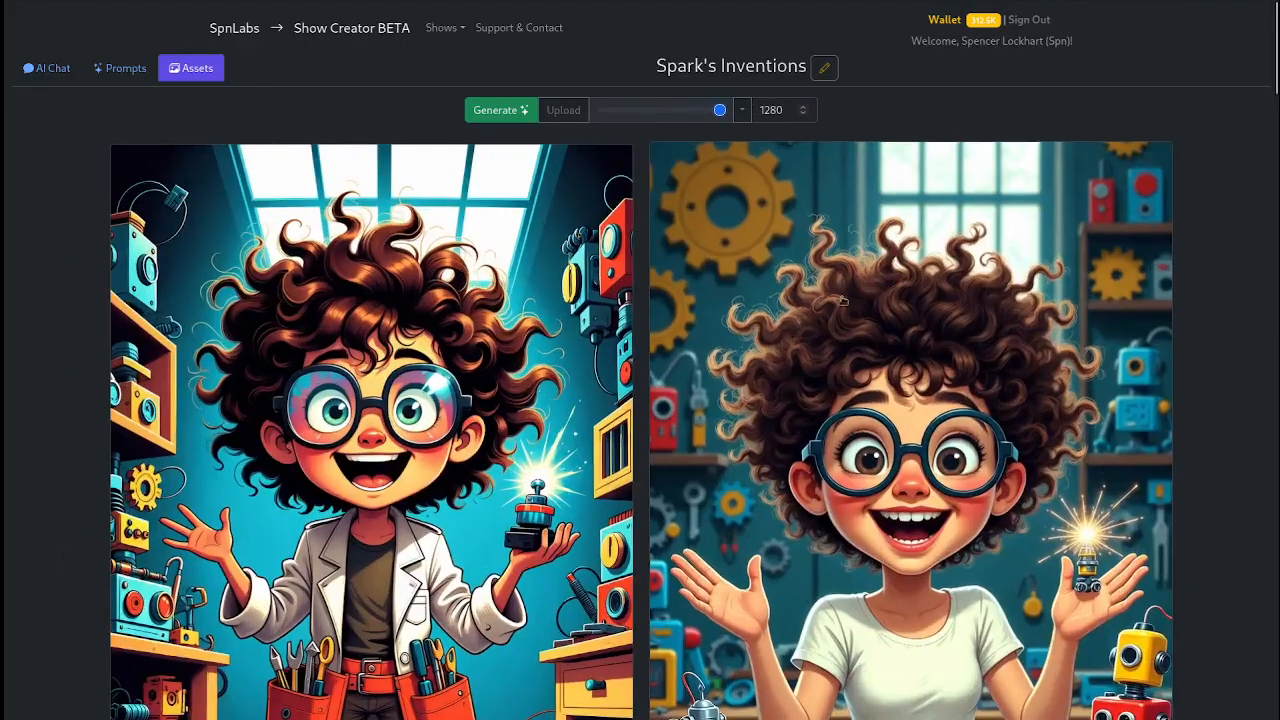
pyautogui.scroll(-20, 845, 285)
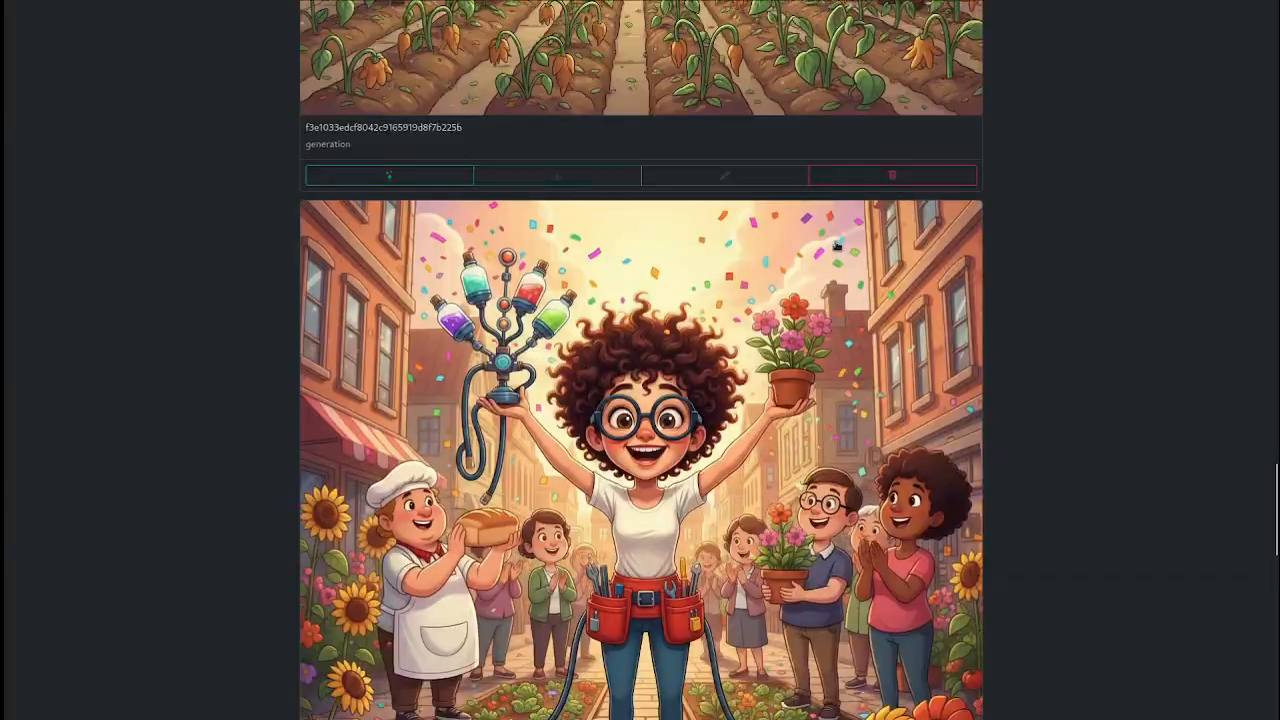
pyautogui.scroll(2, 830, 235)
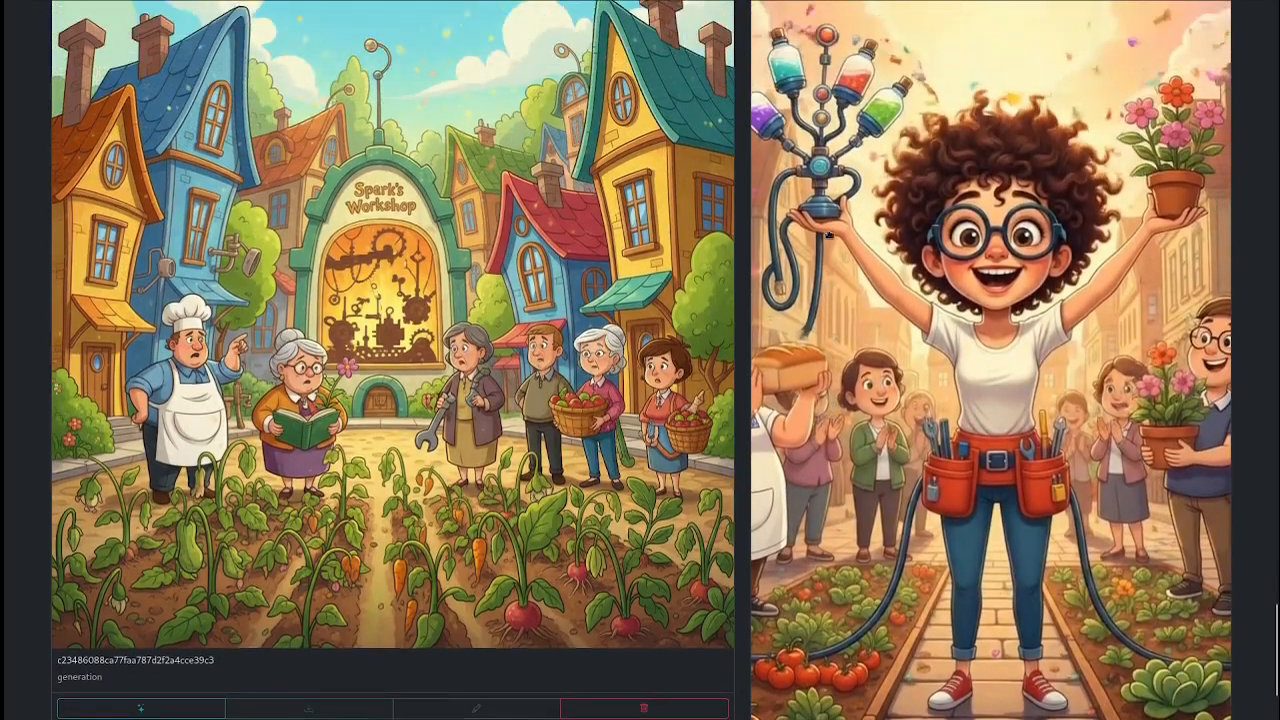
pyautogui.scroll(-2, 1128, 598)
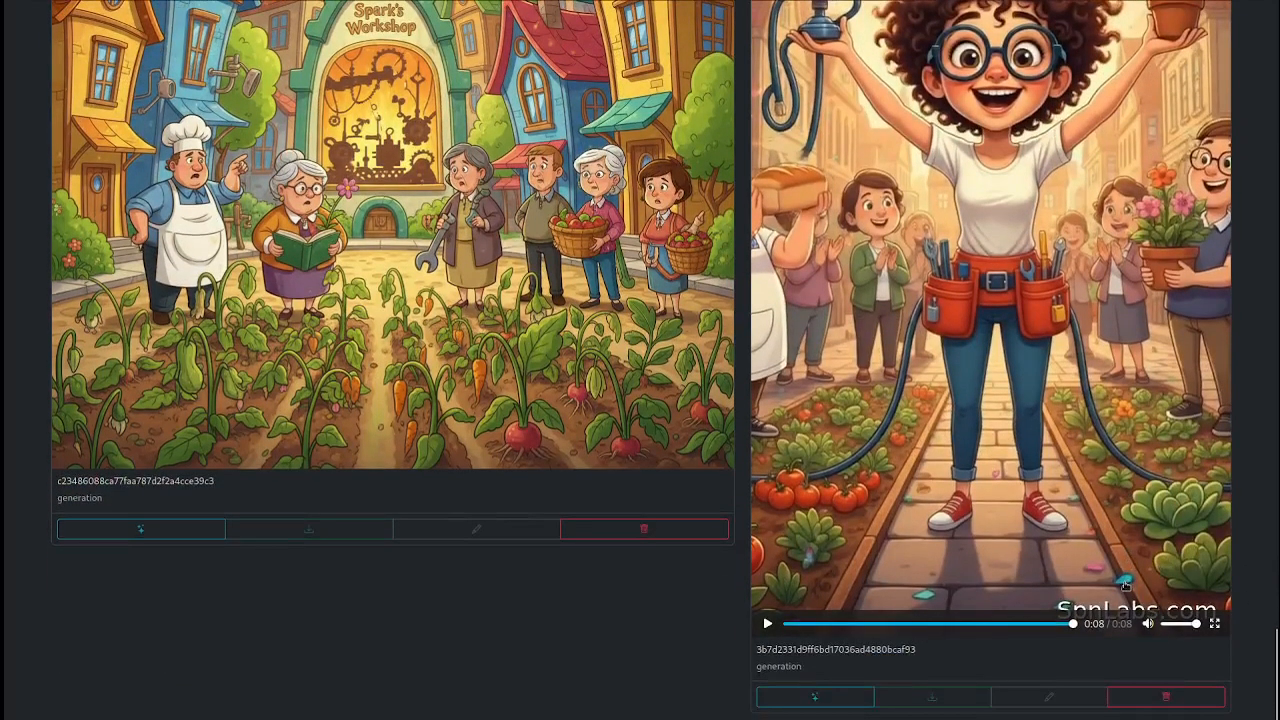
pyautogui.click(1130, 460)
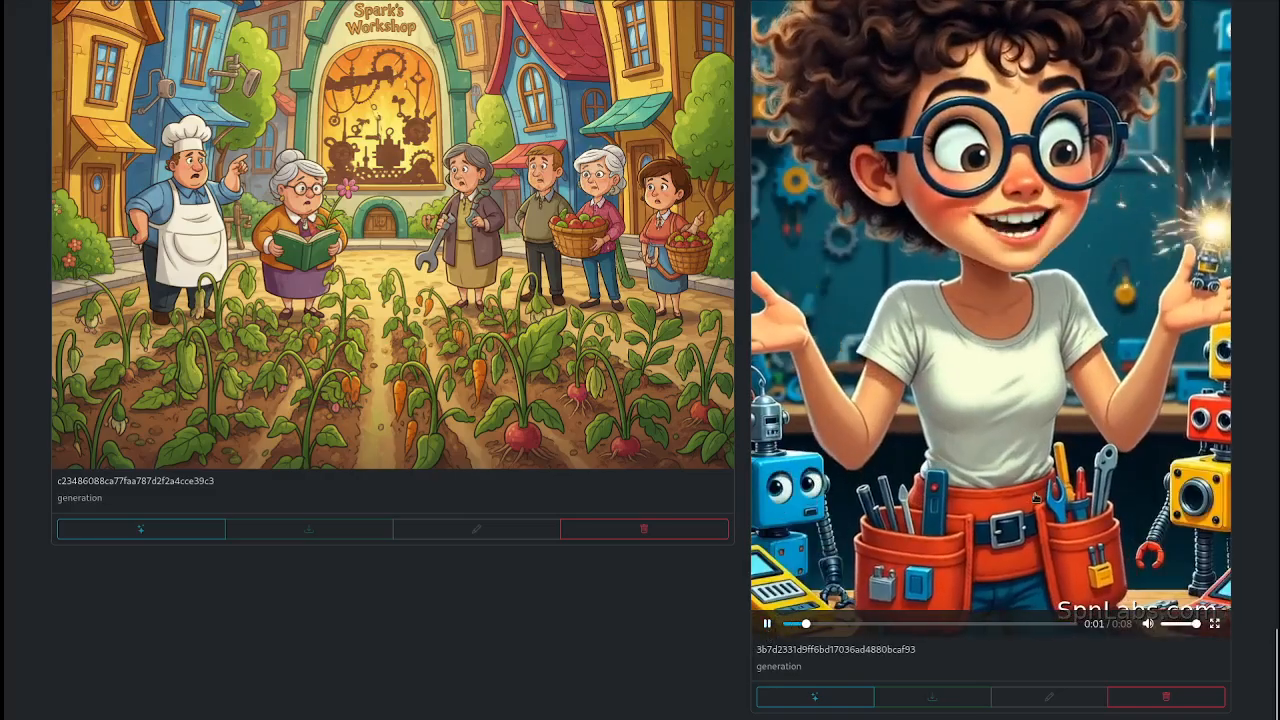
pyautogui.scroll(1, 1132, 460)
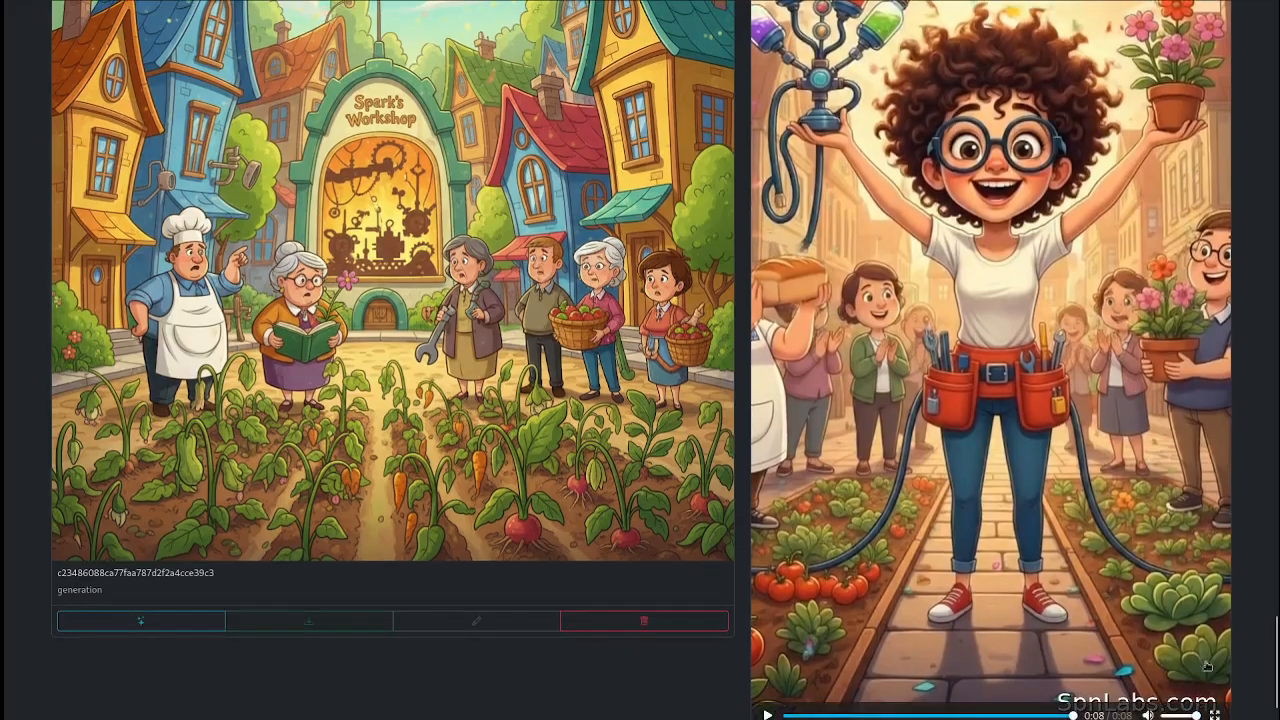
pyautogui.scroll(-1, 1204, 697)
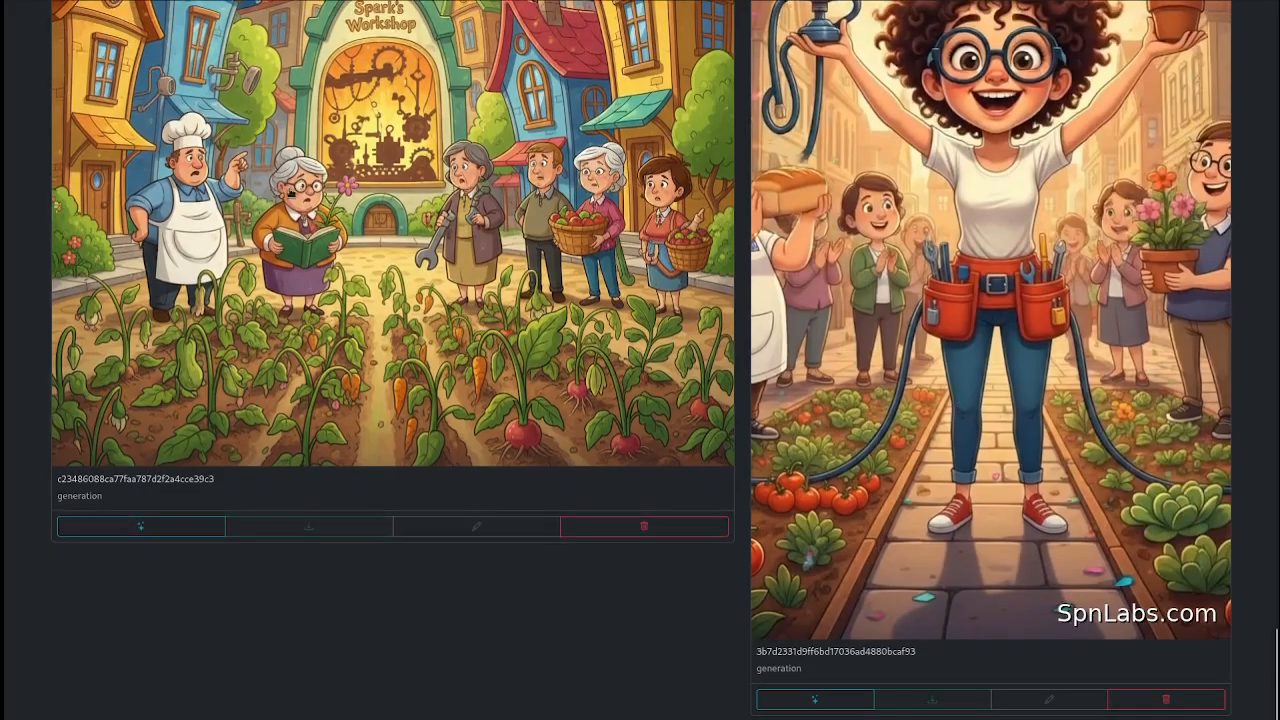
# Step: Find Episode 1's plot summary in the AI chat and copy the full description of Clip 2: Workshop Build
pyautogui.scroll(5, 277, 77)
pyautogui.moveTo(1274, 498); pyautogui.dragTo(835, 105)
pyautogui.click(52, 68)
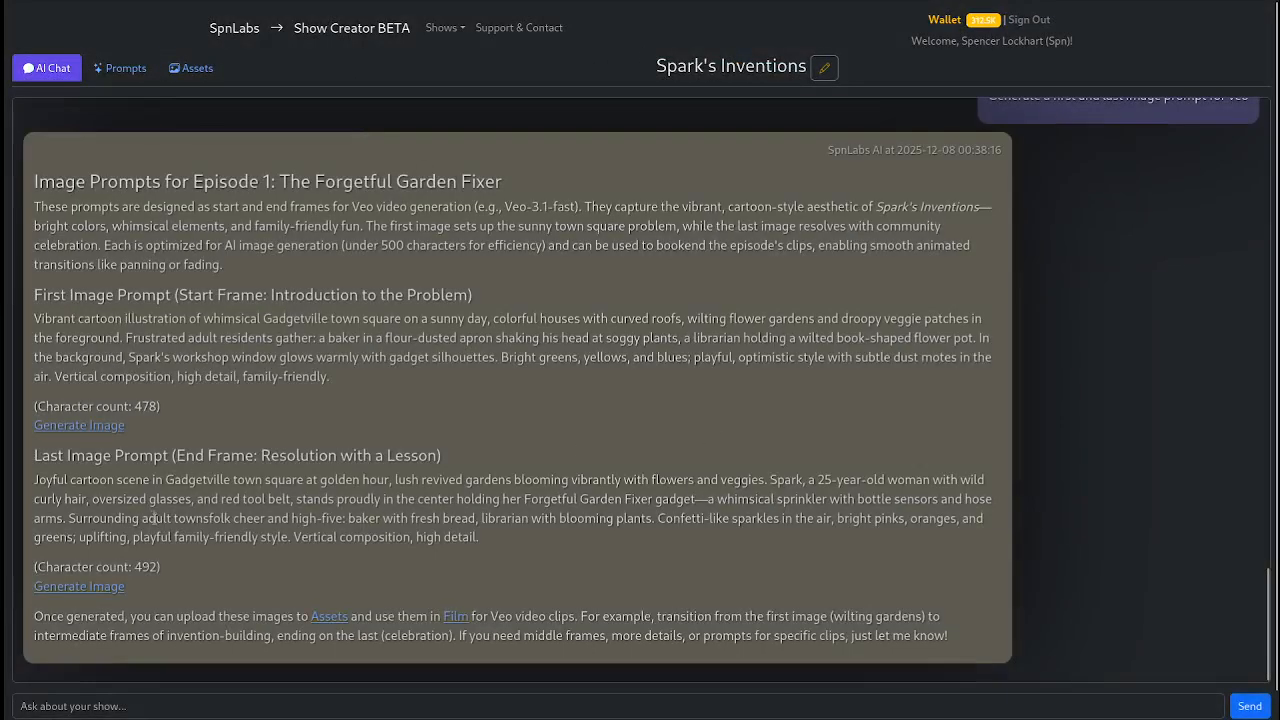
pyautogui.scroll(-1, 258, 542)
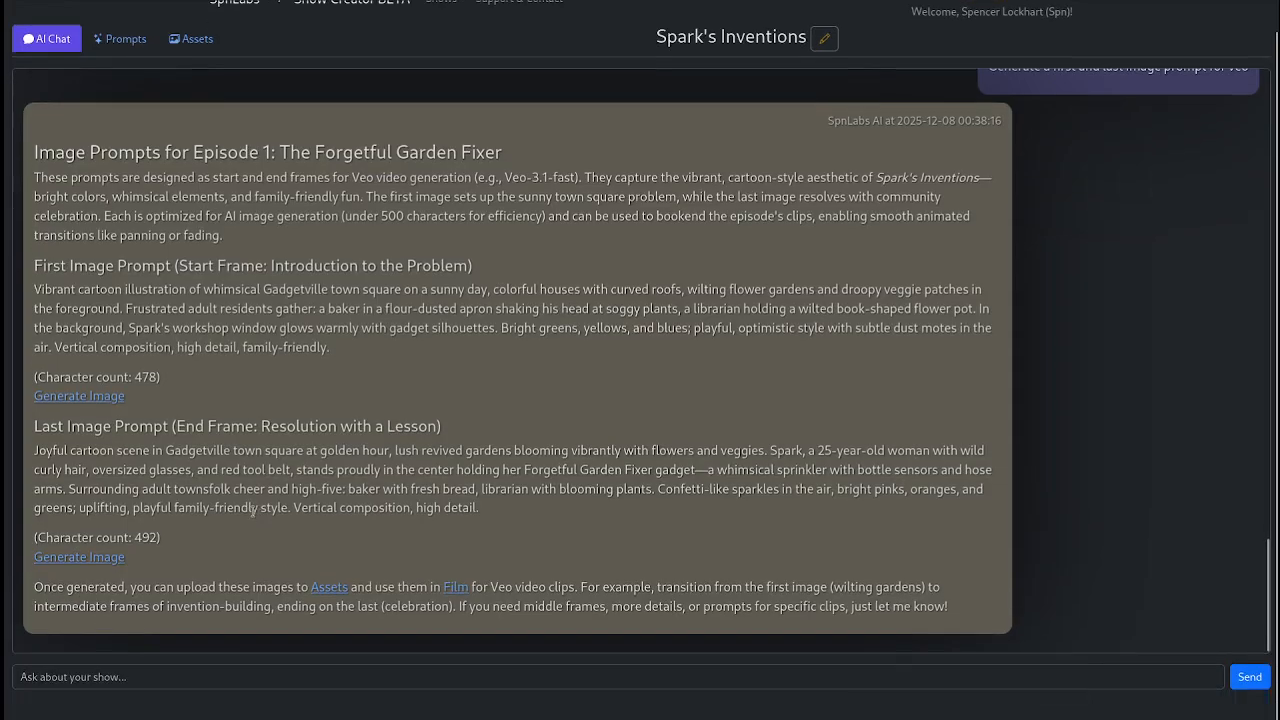
pyautogui.scroll(10, 252, 510)
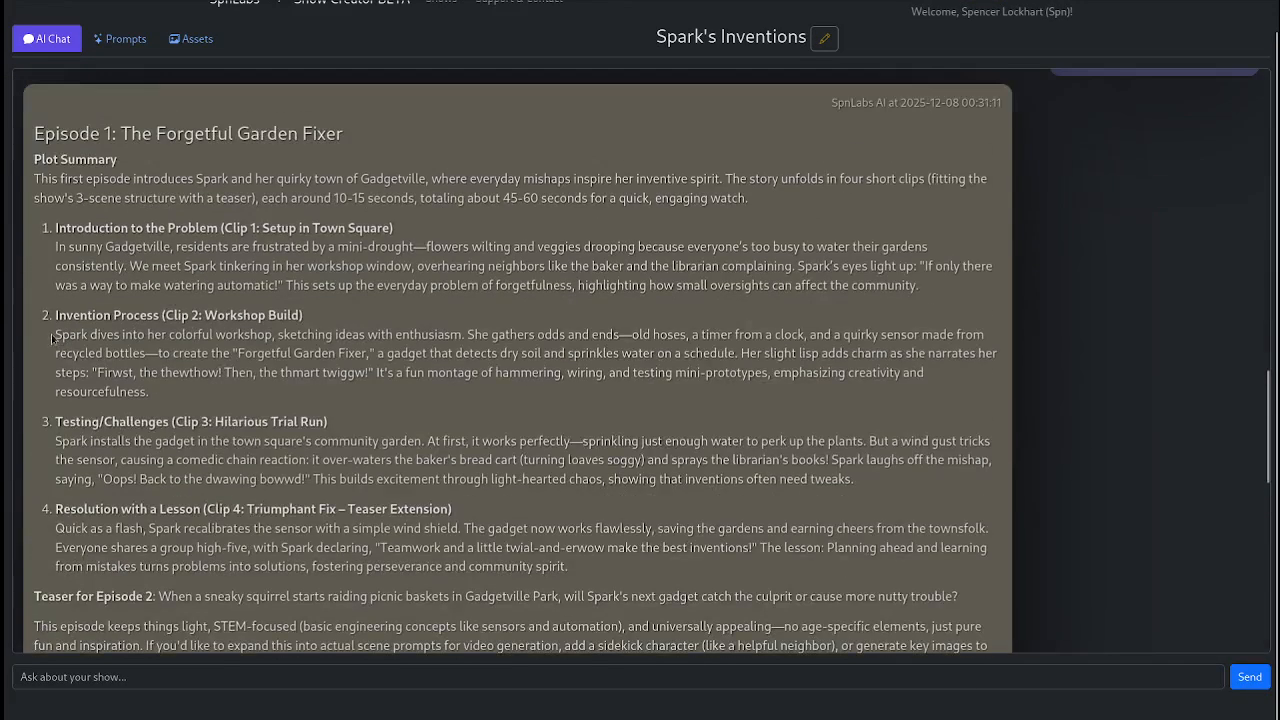
pyautogui.moveTo(56, 334); pyautogui.dragTo(188, 397)
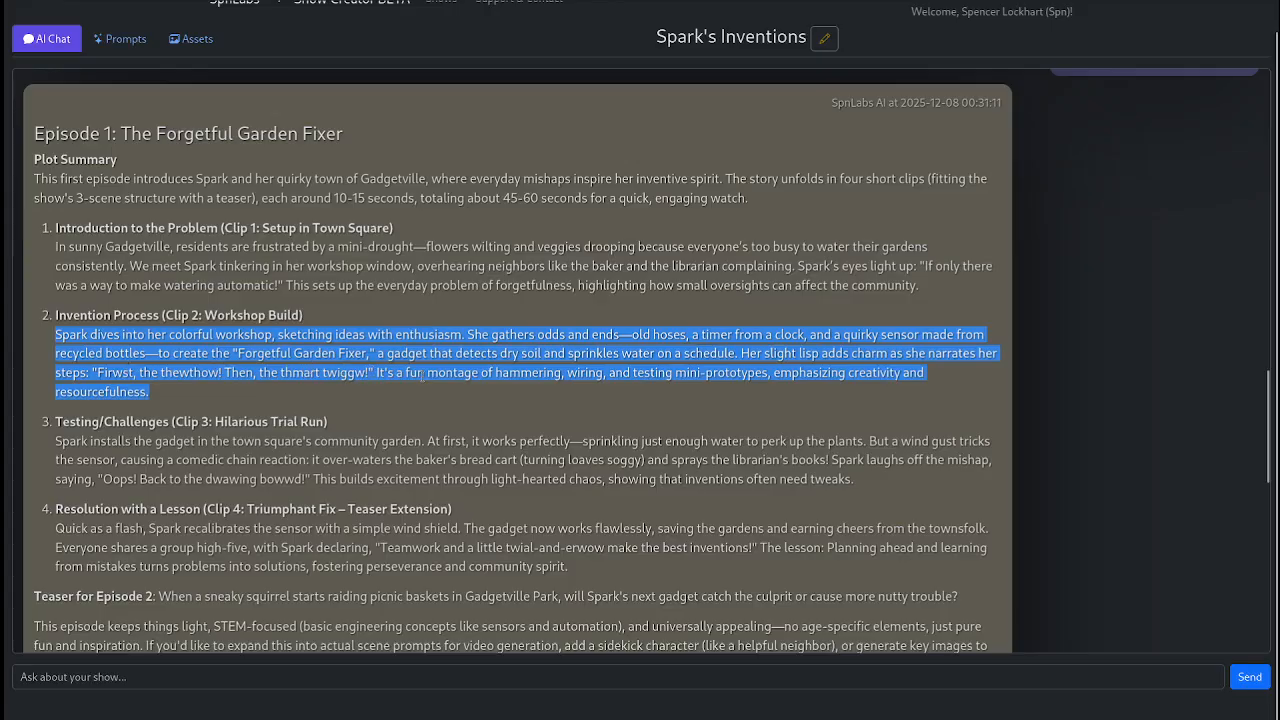
# Step: Start a Nano Banana image generation from the show's assets with the copied Clip 2 description as its prompt
pyautogui.click(120, 38)
pyautogui.click(190, 68)
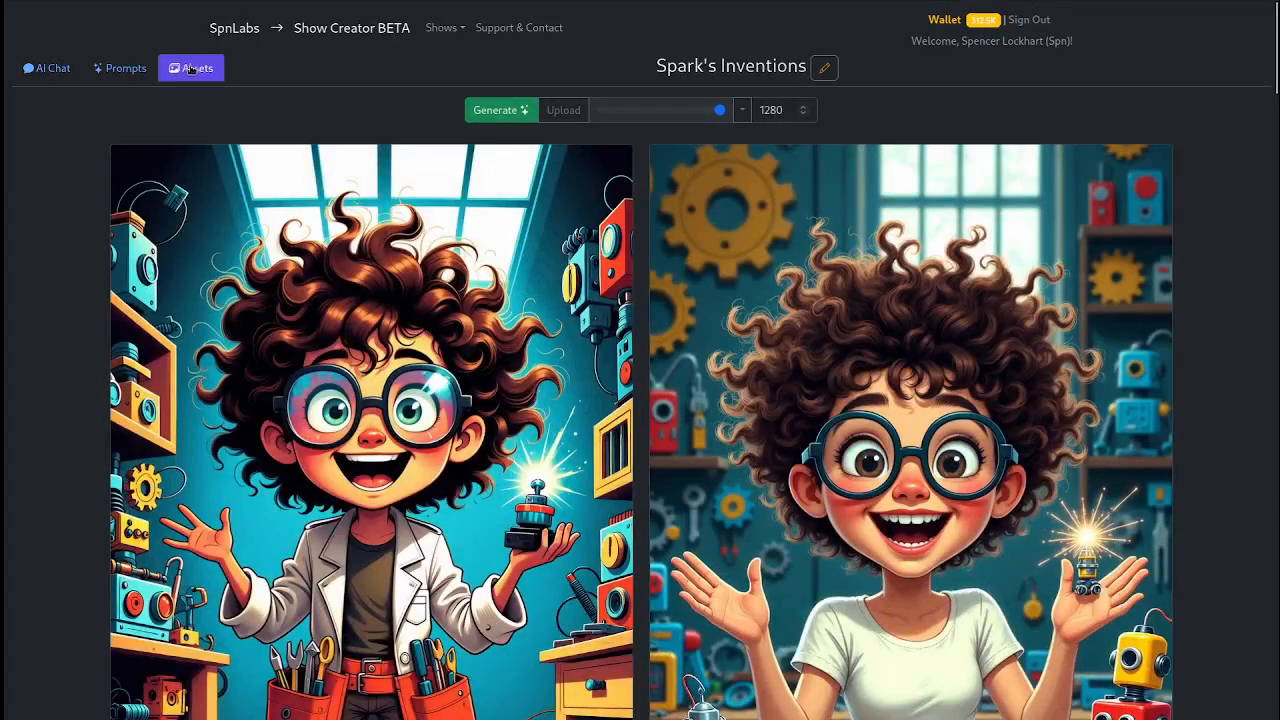
pyautogui.click(500, 110)
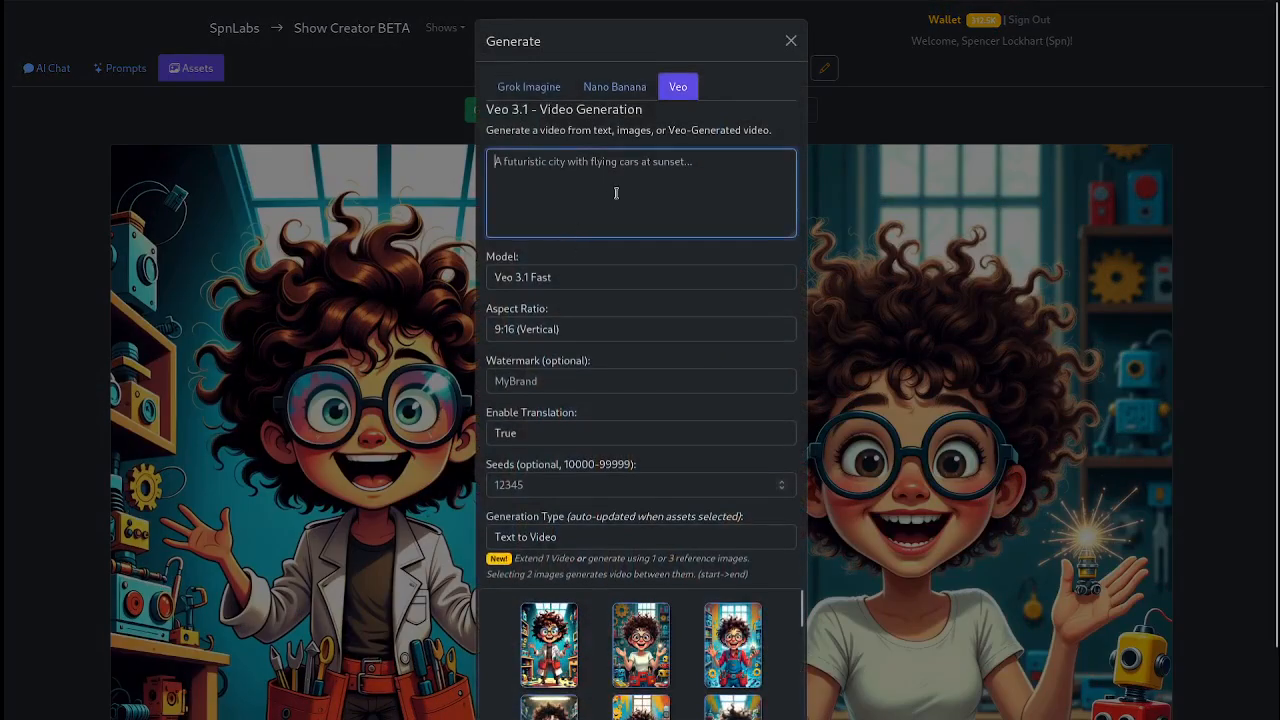
pyautogui.click(600, 88)
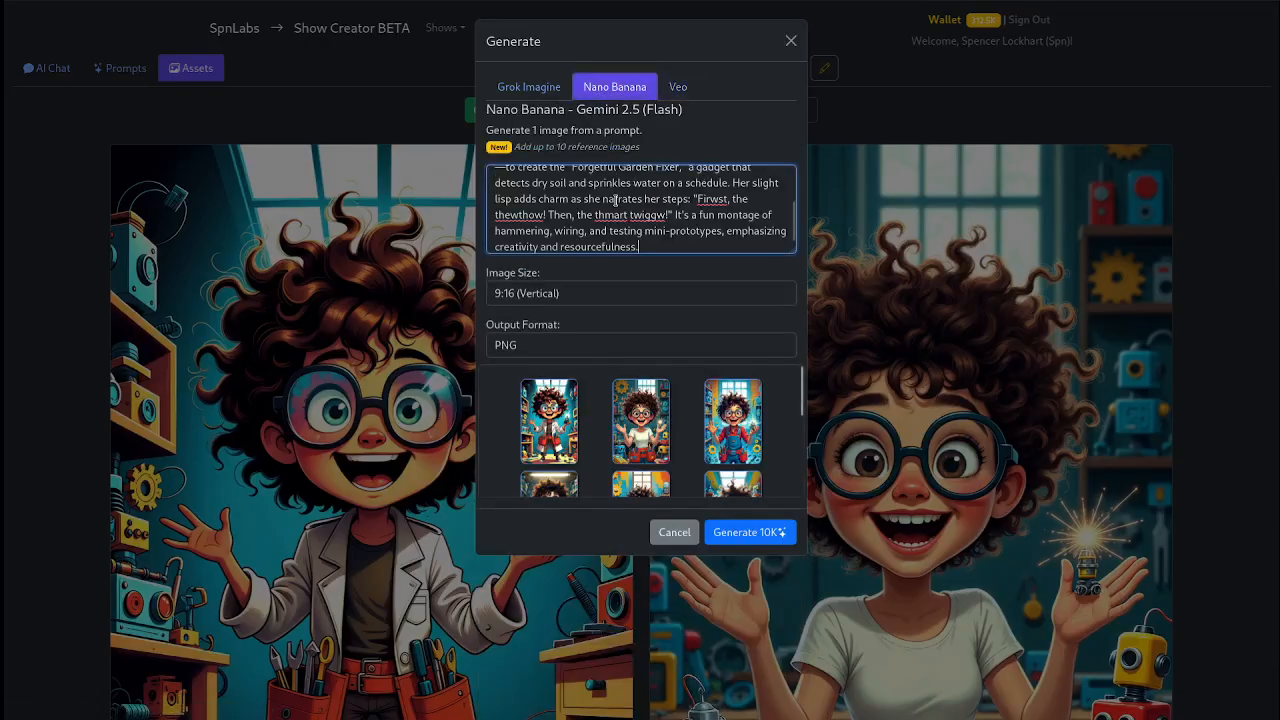
# Step: Add the white T-shirt Spark portrait as the reference image, keep the 9:16 (Vertical) size and generate the Clip 2 image
pyautogui.click(636, 415)
pyautogui.click(540, 293)
pyautogui.click(535, 290)
pyautogui.click(535, 327)
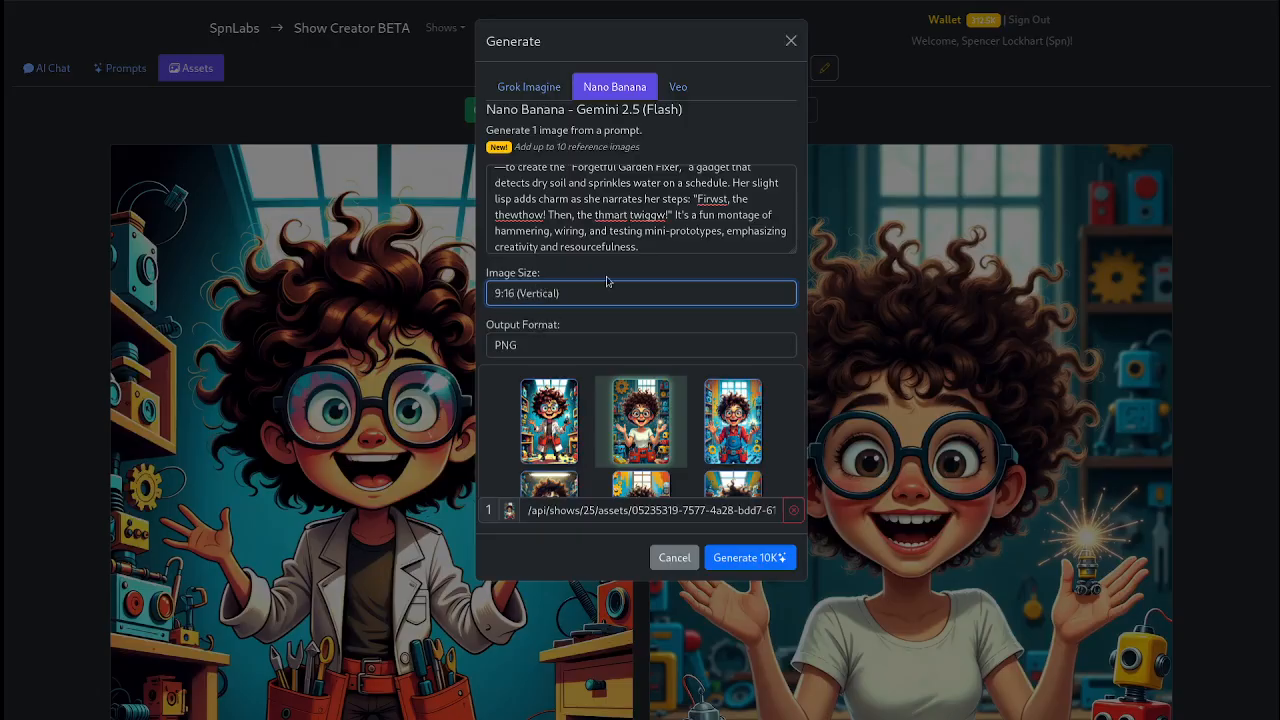
pyautogui.scroll(5, 640, 210)
pyautogui.scroll(-5, 640, 210)
pyautogui.click(748, 552)
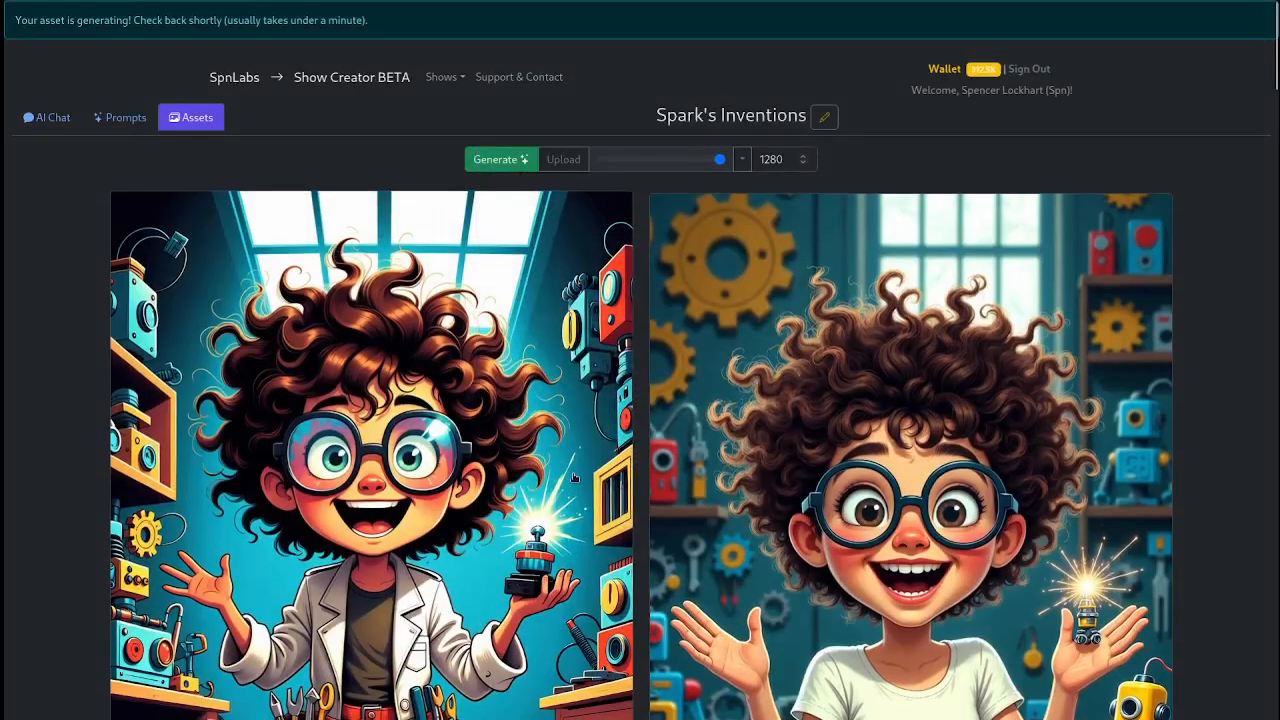
# Step: Shrink the asset previews to 186 and open a new Veo video generation
pyautogui.click(605, 160)
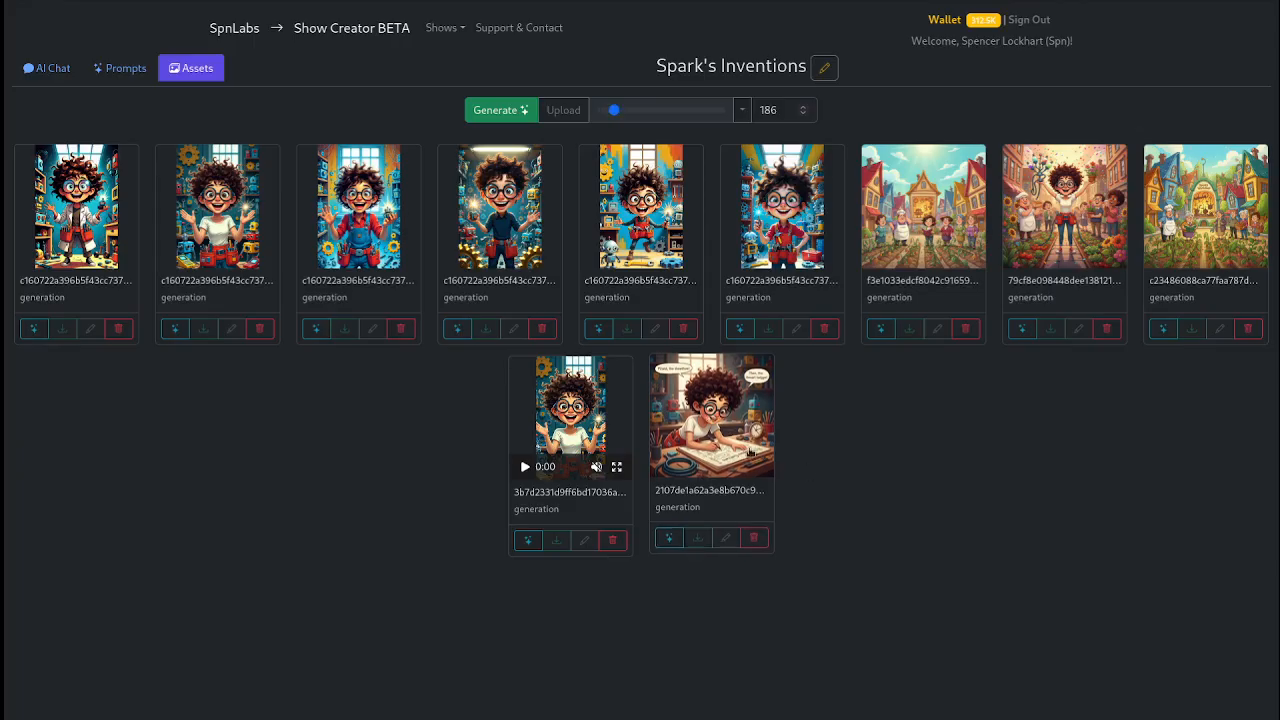
pyautogui.click(500, 110)
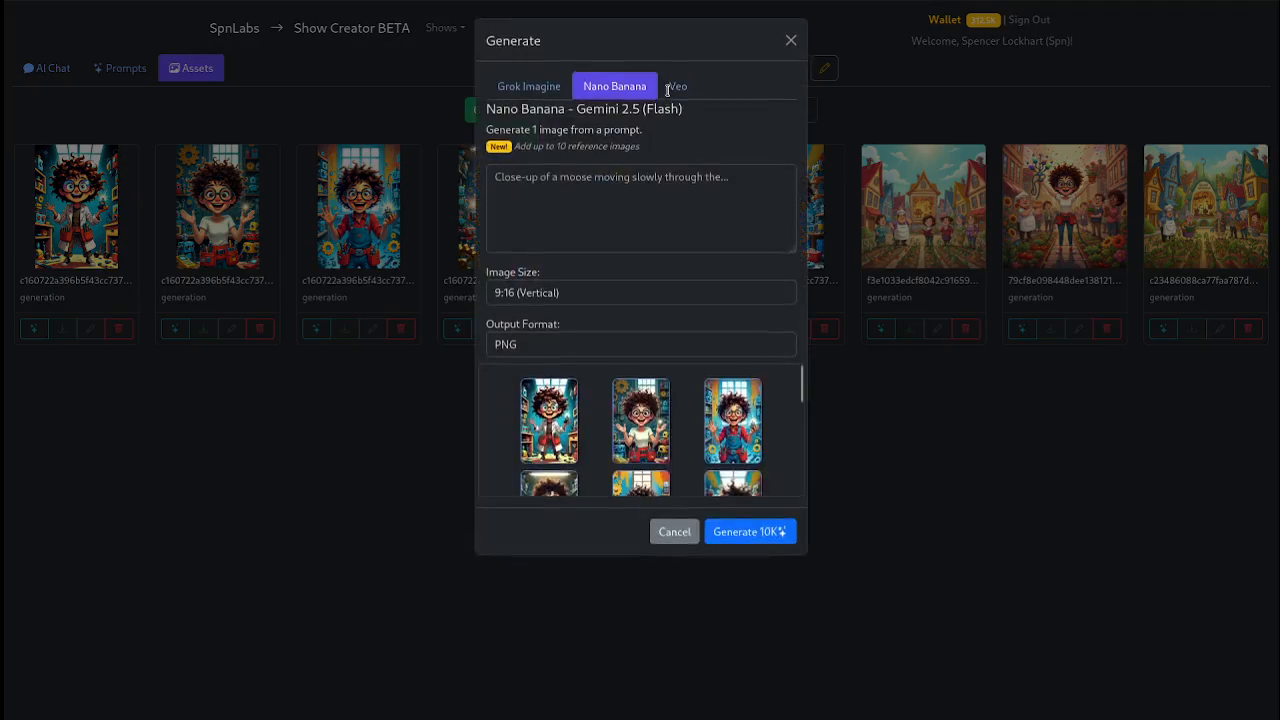
pyautogui.click(678, 86)
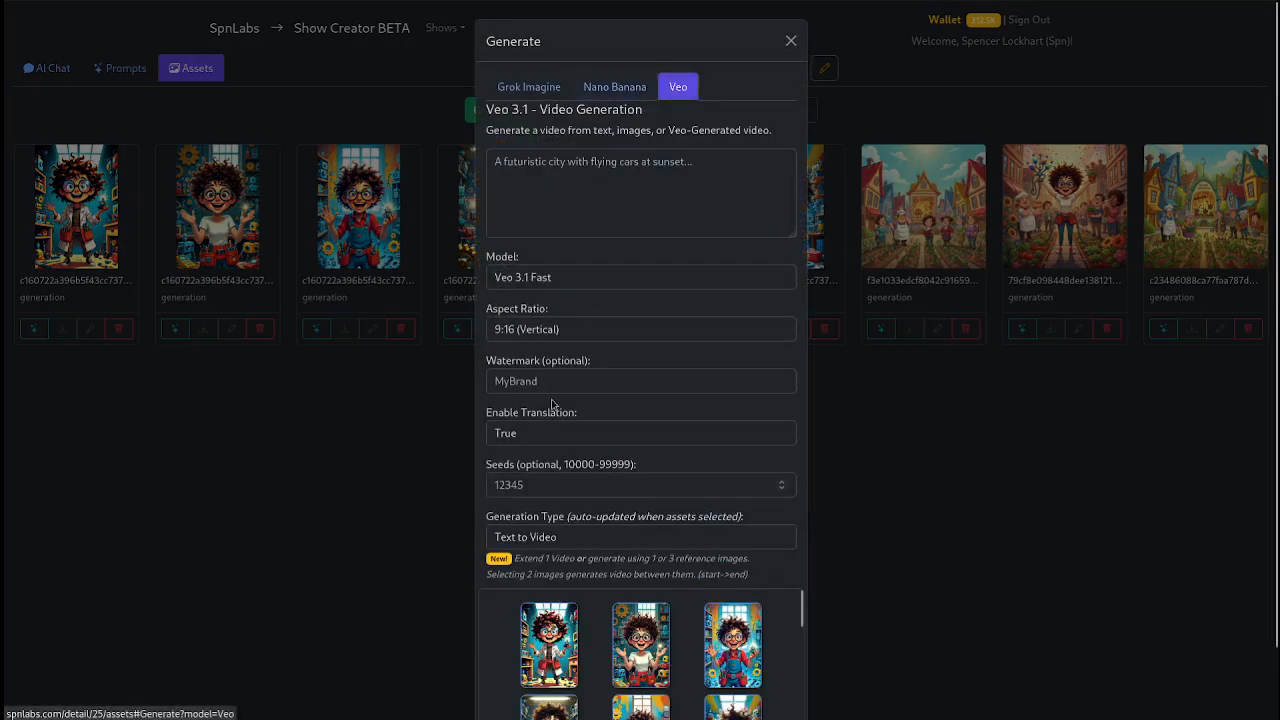
# Step: Select the white T-shirt Spark portrait and the new workshop sketching image, and deselect the portrait to leave only the workshop image
pyautogui.scroll(-1, 603, 528)
pyautogui.click(603, 530)
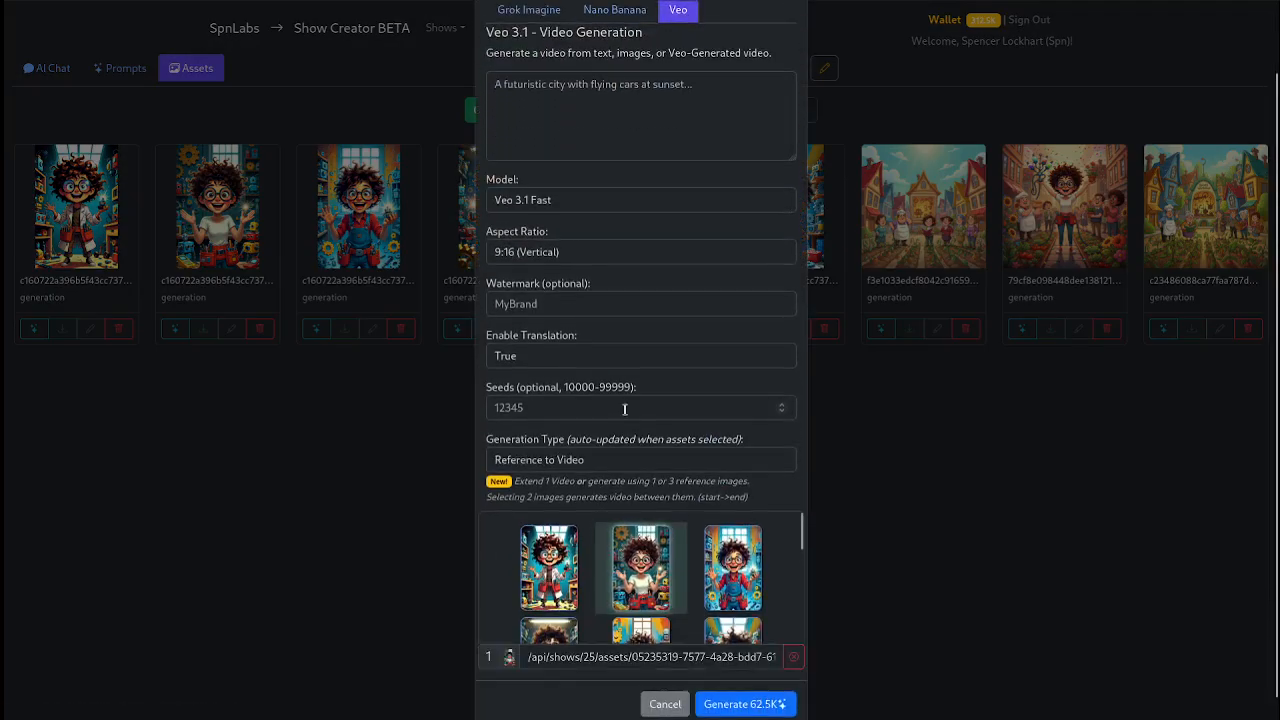
pyautogui.scroll(-1, 697, 585)
pyautogui.scroll(-3, 697, 585)
pyautogui.click(704, 578)
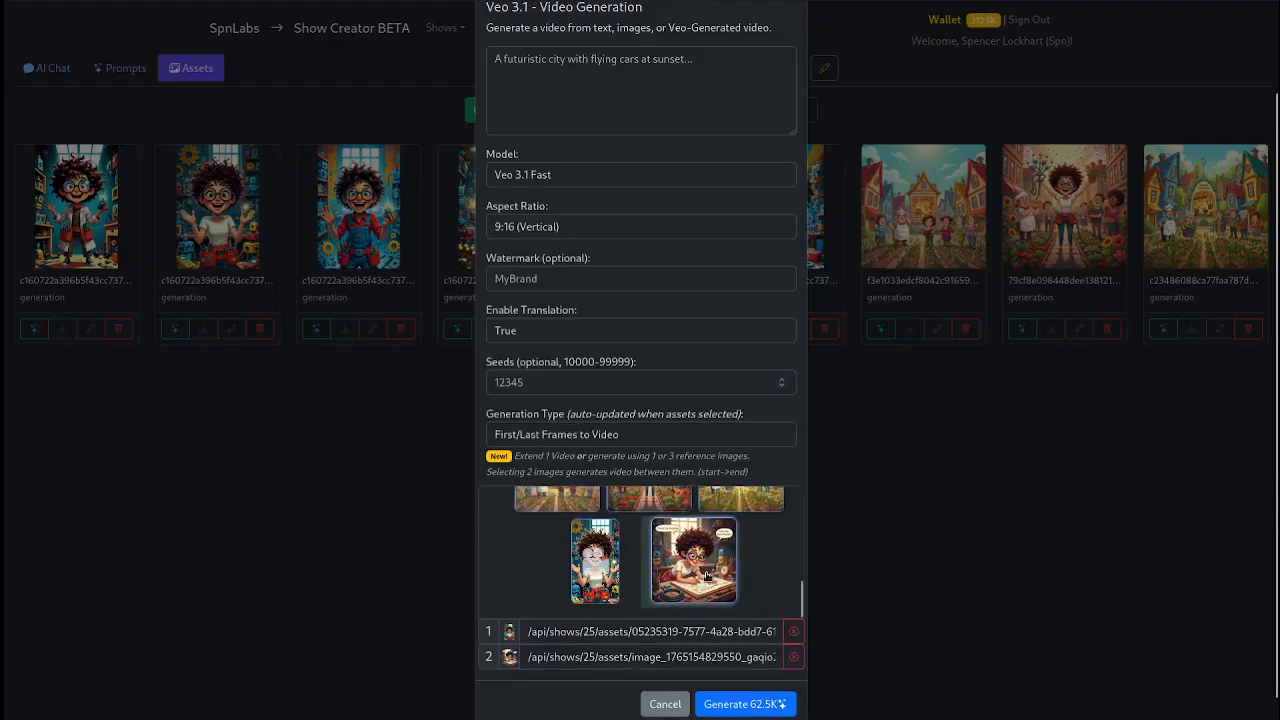
pyautogui.scroll(4, 704, 578)
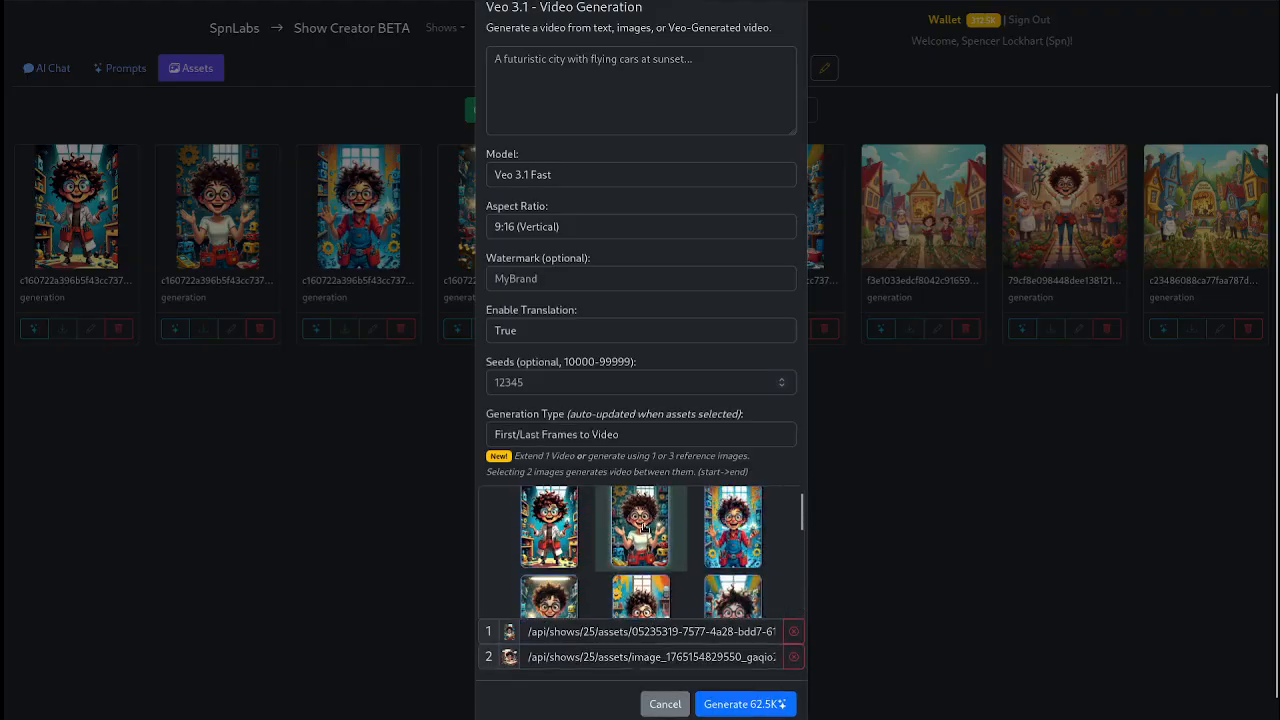
pyautogui.click(645, 530)
pyautogui.scroll(-4, 644, 522)
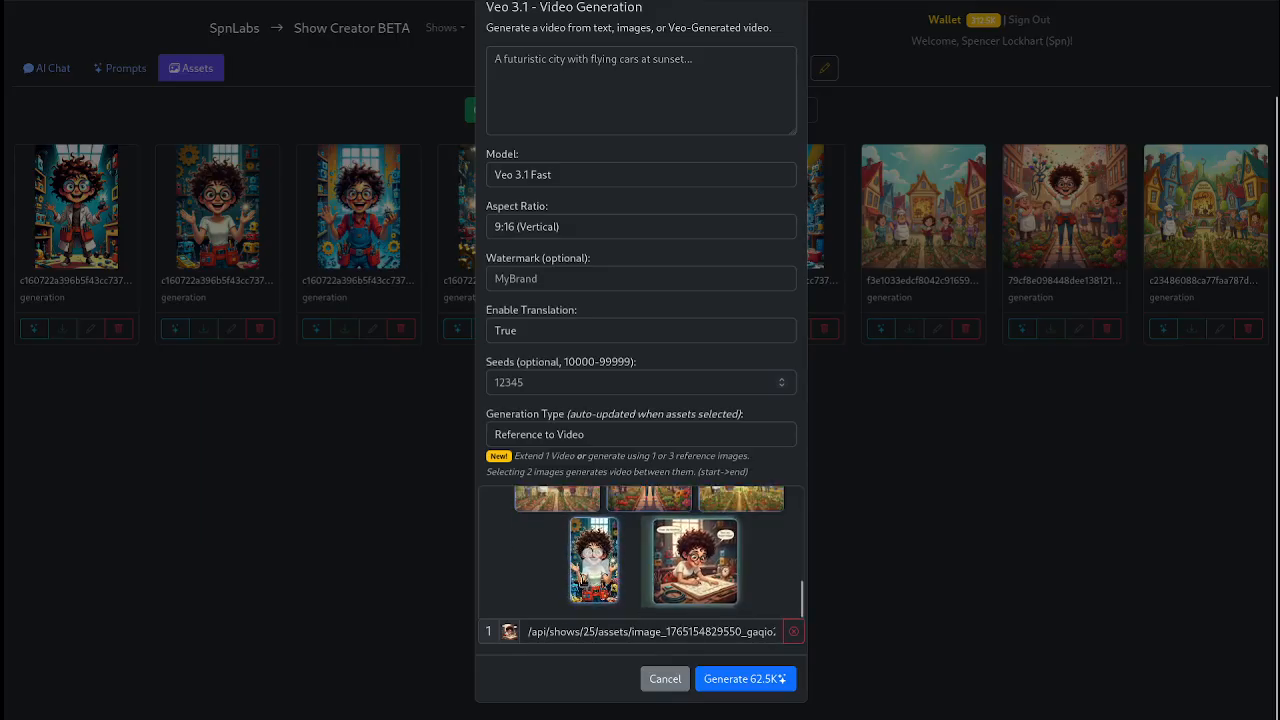
# Step: Paste the Clip 2 description as the Veo prompt and add the white T-shirt Spark portrait as the second frame
pyautogui.click(612, 60)
pyautogui.hotkey('ctrl', 'v')
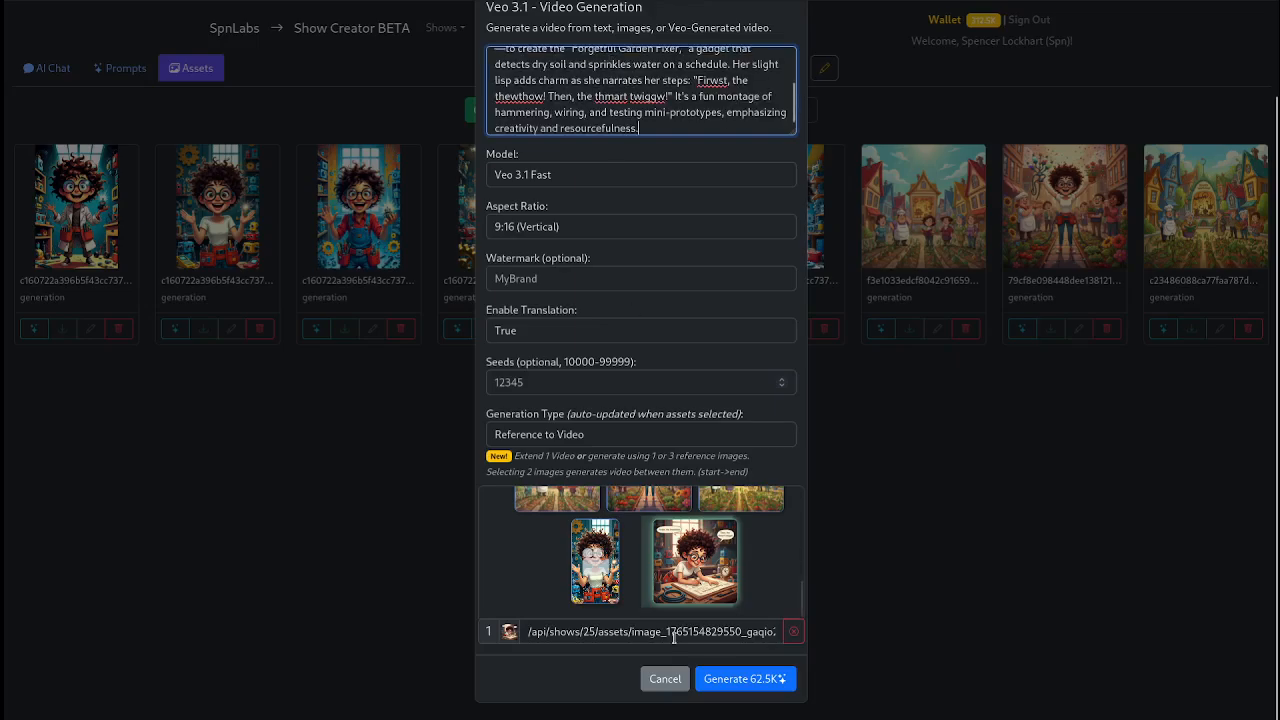
pyautogui.scroll(3, 672, 592)
pyautogui.click(650, 538)
pyautogui.scroll(-2, 684, 534)
pyautogui.scroll(-3, 687, 534)
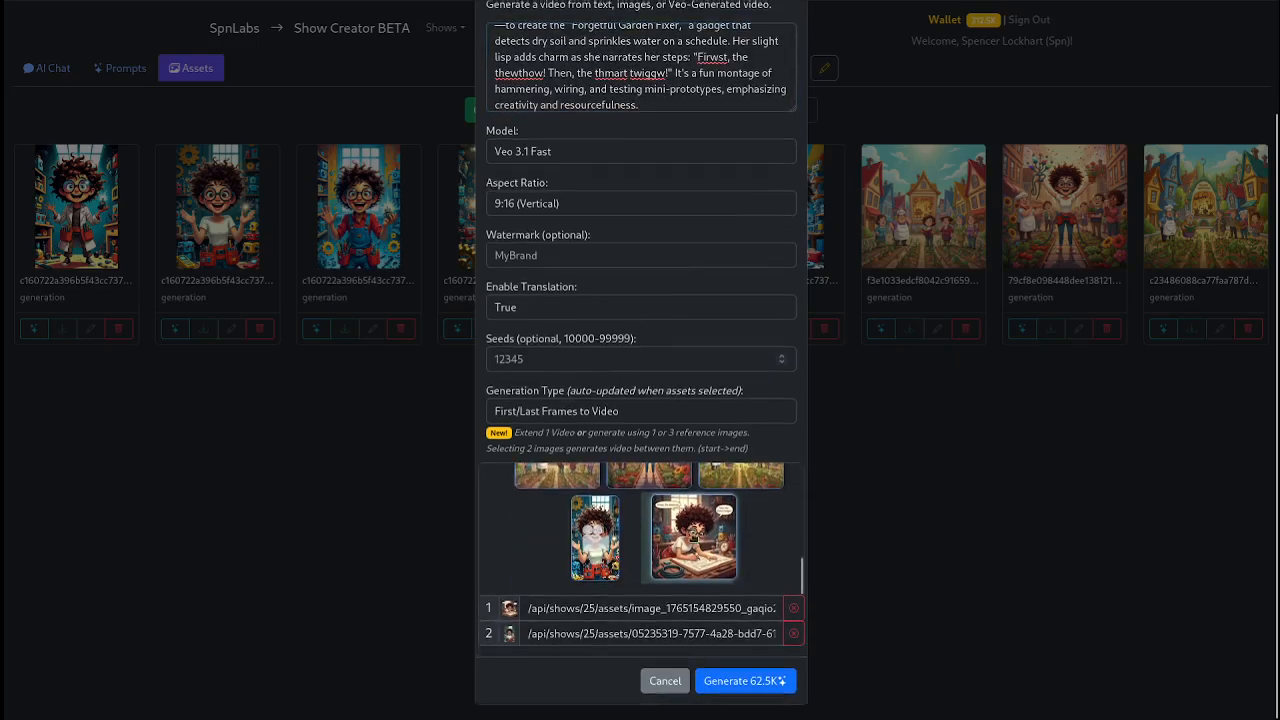
# Step: Remove the portrait, toggle the workshop image's selection and add the portrait again as the last frame
pyautogui.scroll(5, 702, 545)
pyautogui.scroll(-1, 690, 535)
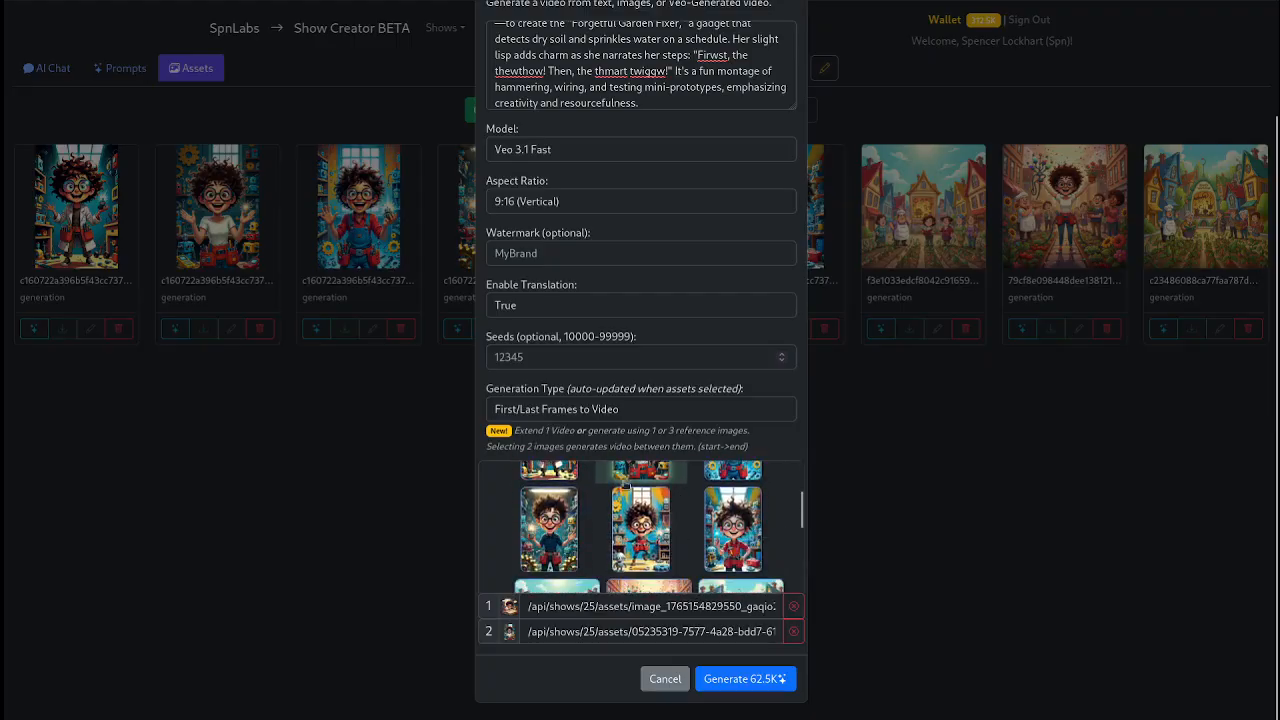
pyautogui.click(630, 470)
pyautogui.scroll(-3, 665, 548)
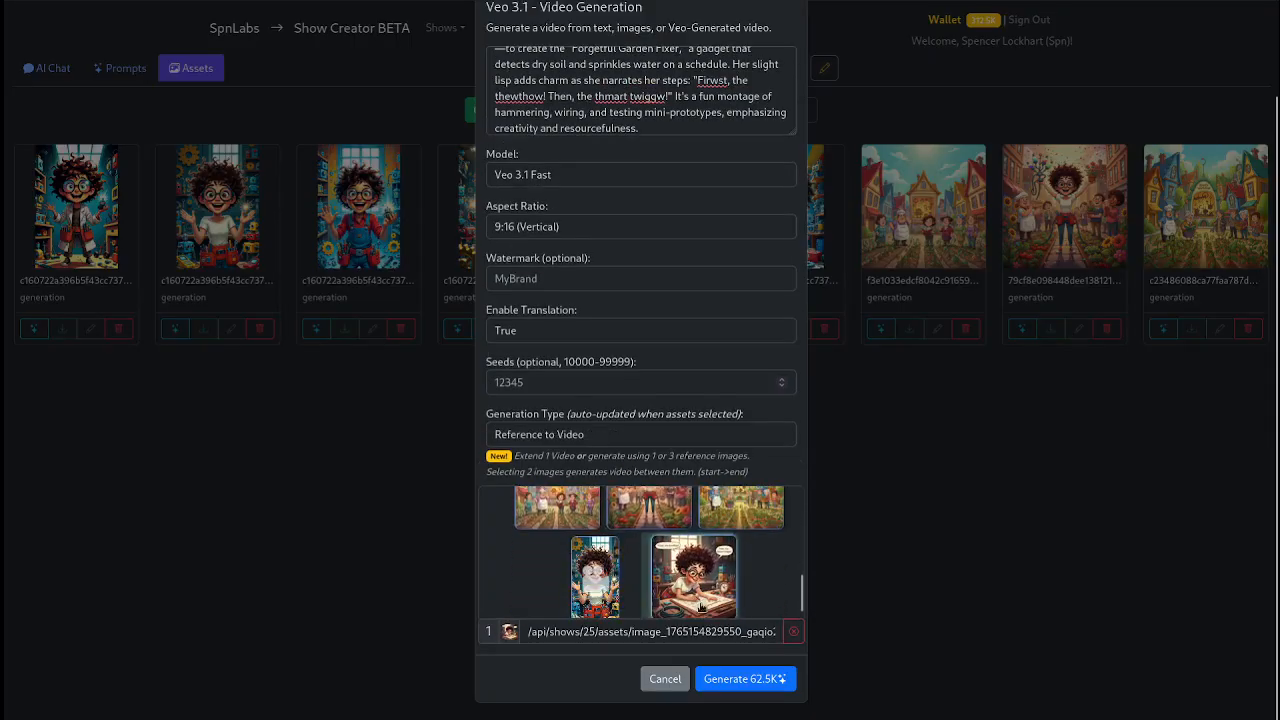
pyautogui.click(680, 566)
pyautogui.scroll(-2, 680, 570)
pyautogui.click(678, 606)
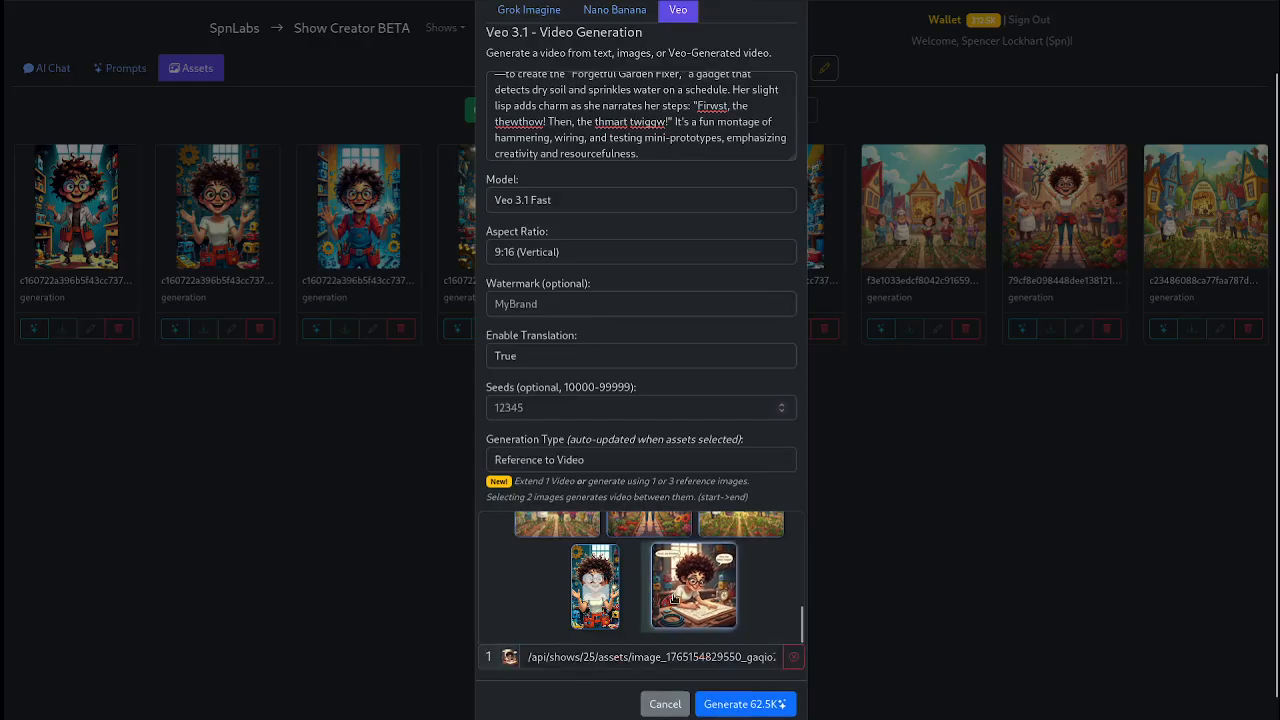
pyautogui.scroll(3, 675, 595)
pyautogui.click(655, 575)
pyautogui.scroll(-3, 668, 586)
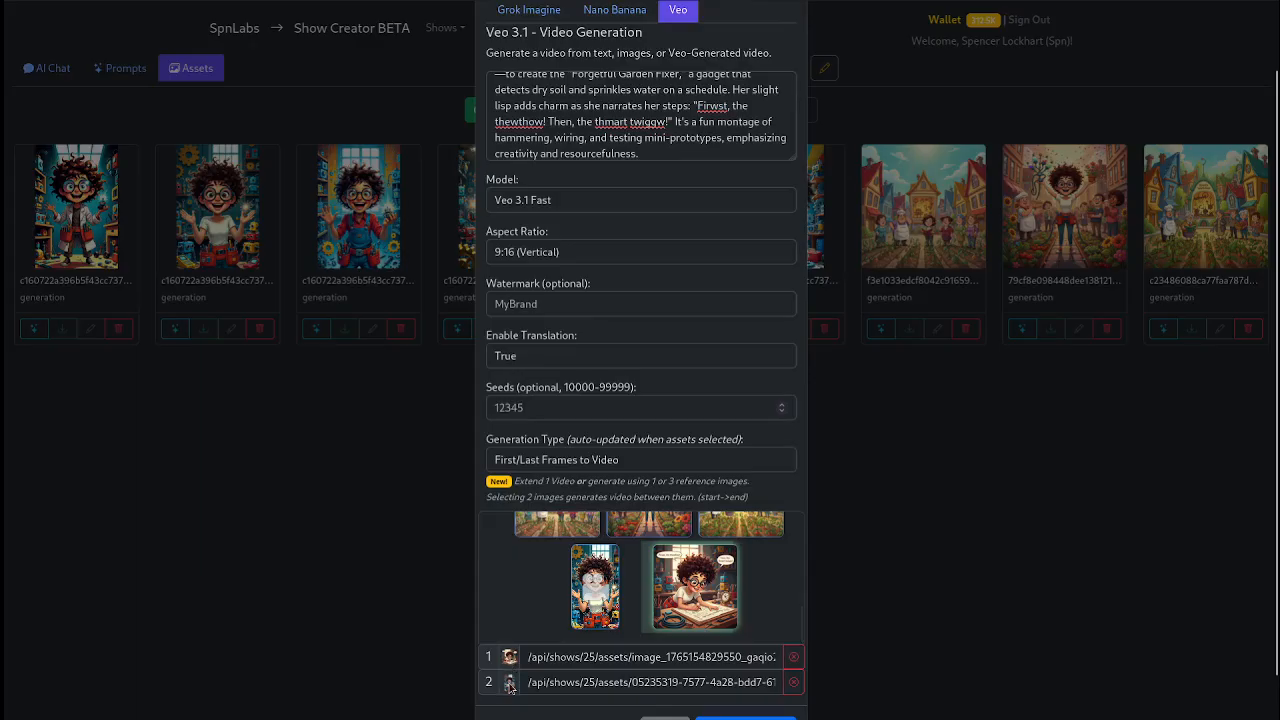
# Step: Review the Veo frame order, the First/Last Frames to Video generation type and the full Clip 2 prompt
pyautogui.doubleClick(489, 657)
pyautogui.click(528, 660)
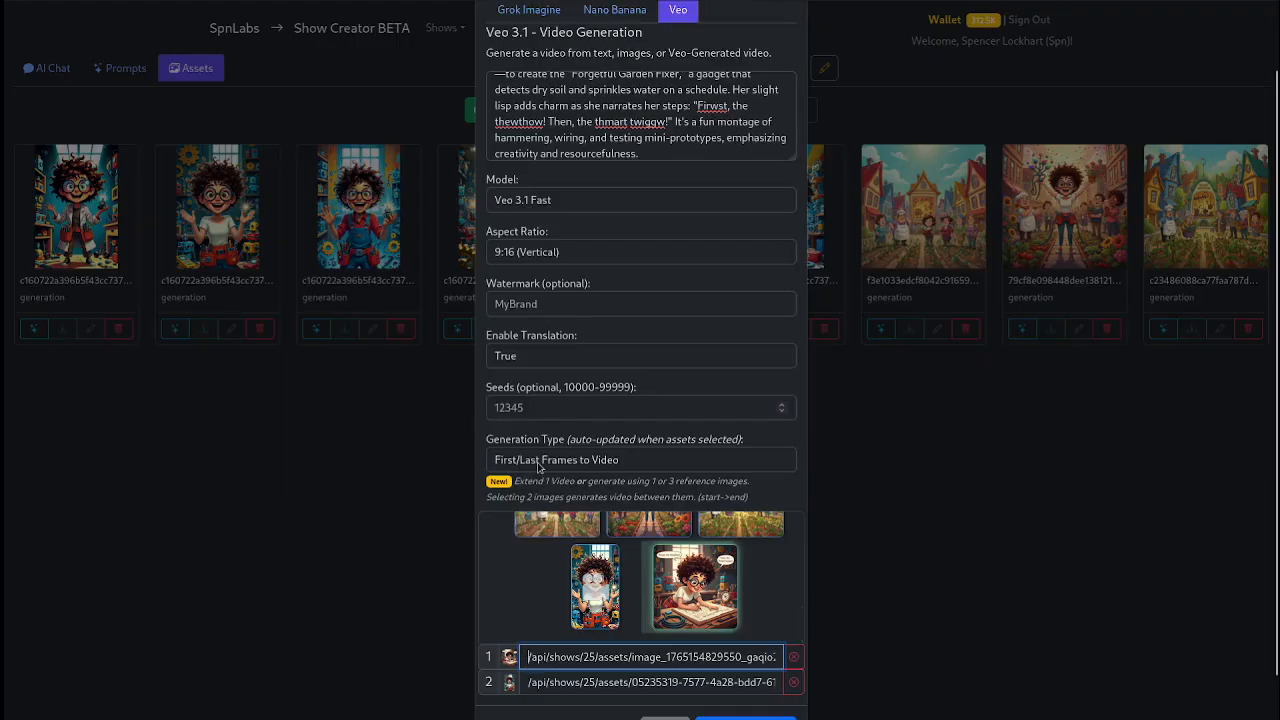
pyautogui.scroll(2, 675, 452)
pyautogui.scroll(2, 561, 195)
pyautogui.scroll(-3, 561, 195)
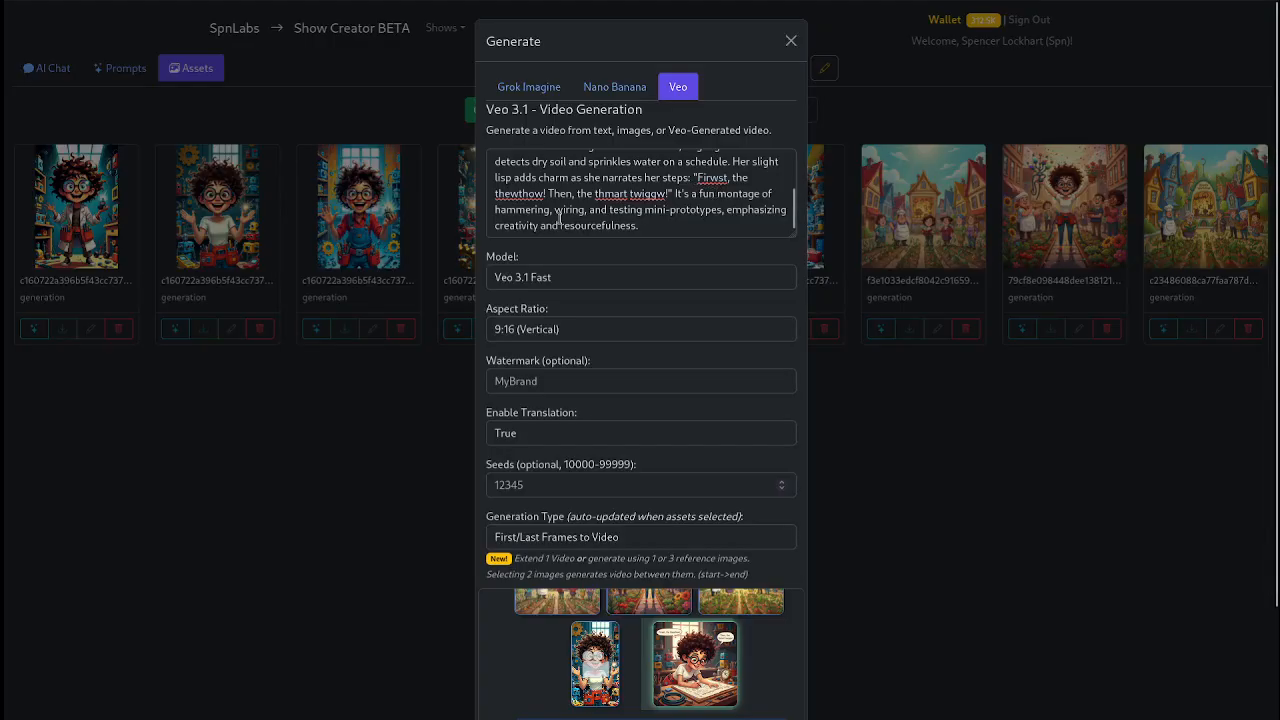
pyautogui.scroll(3, 677, 210)
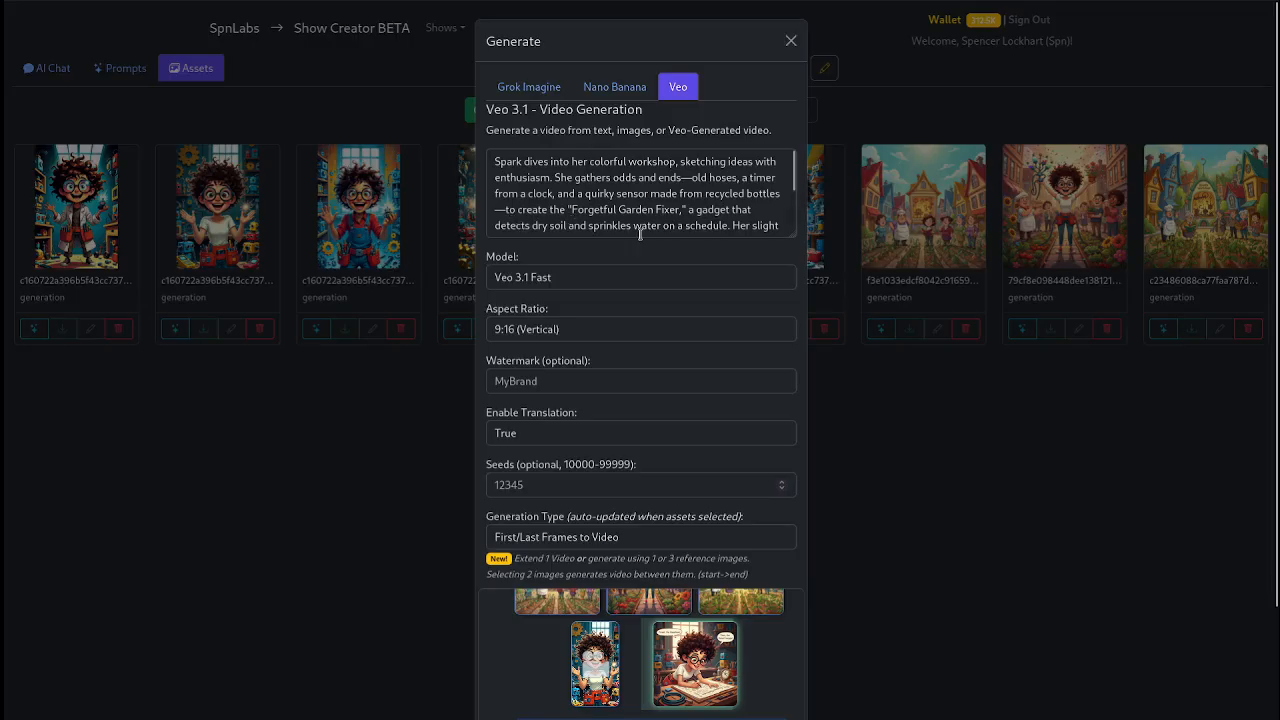
pyautogui.scroll(-2, 610, 217)
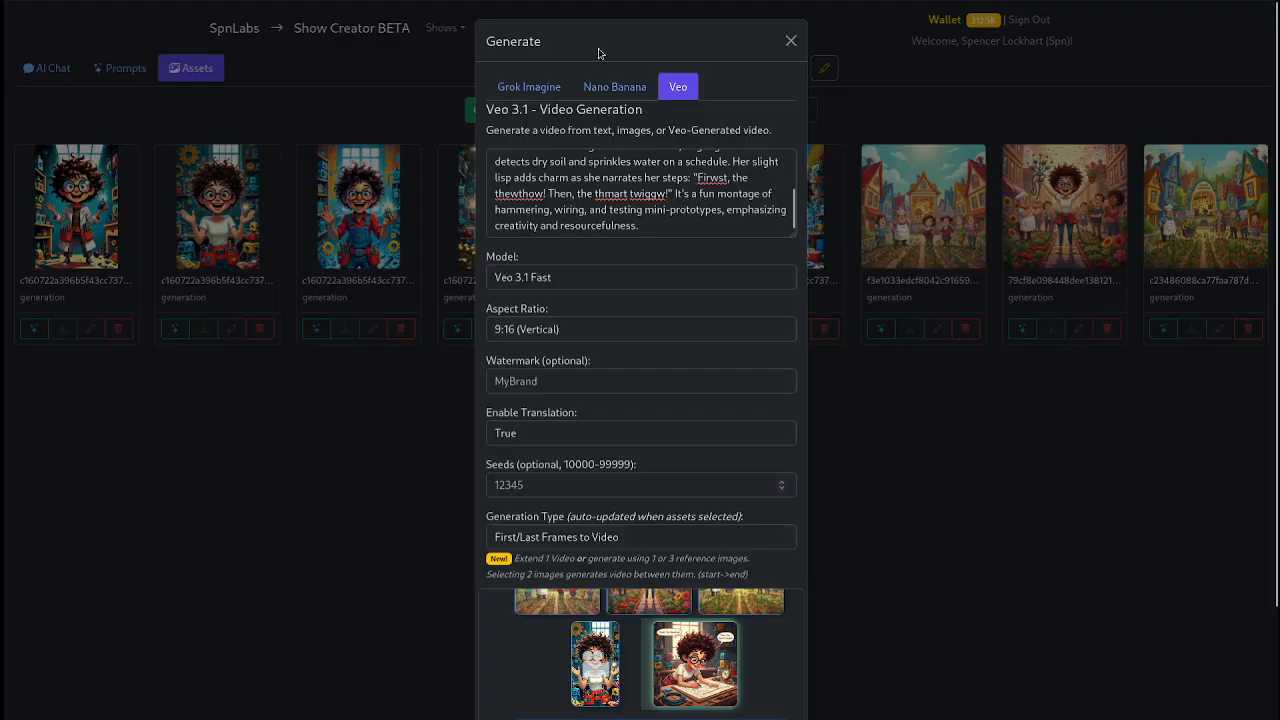
pyautogui.scroll(-1, 717, 204)
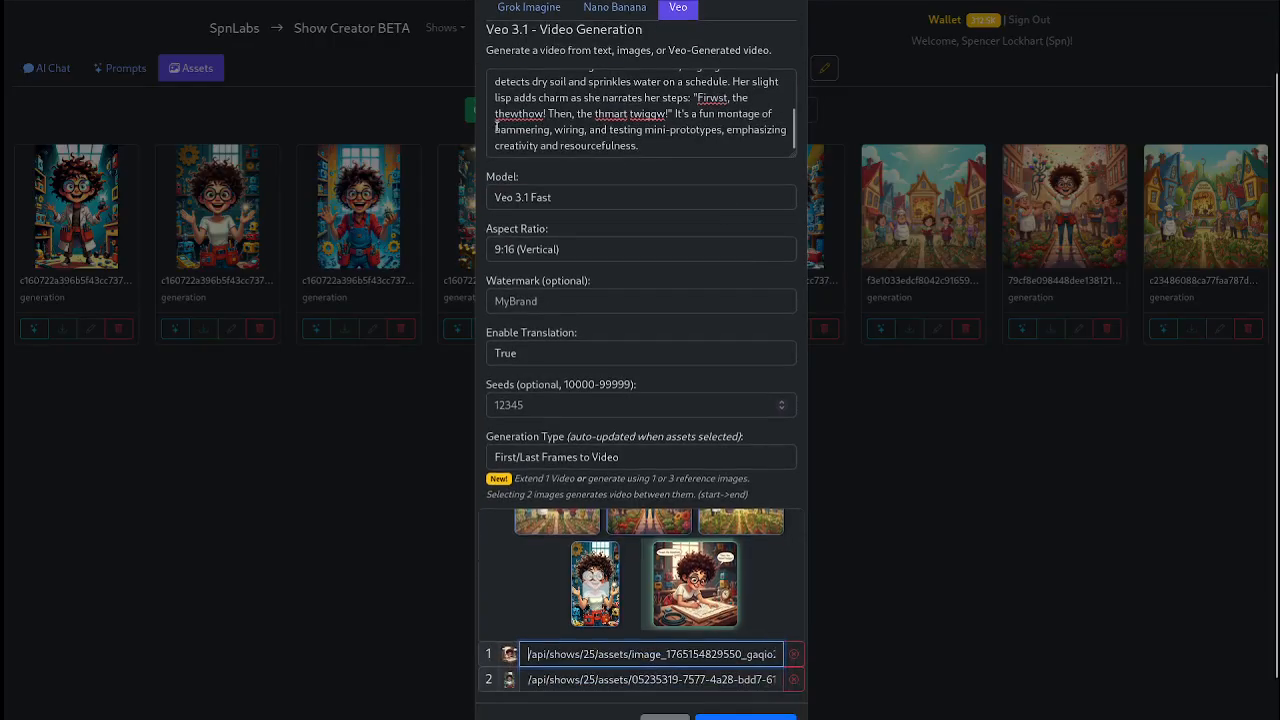
# Step: Deselect the workshop image and Spark's portrait to try the Reference to Video and Text to Video generation types
pyautogui.click(707, 142)
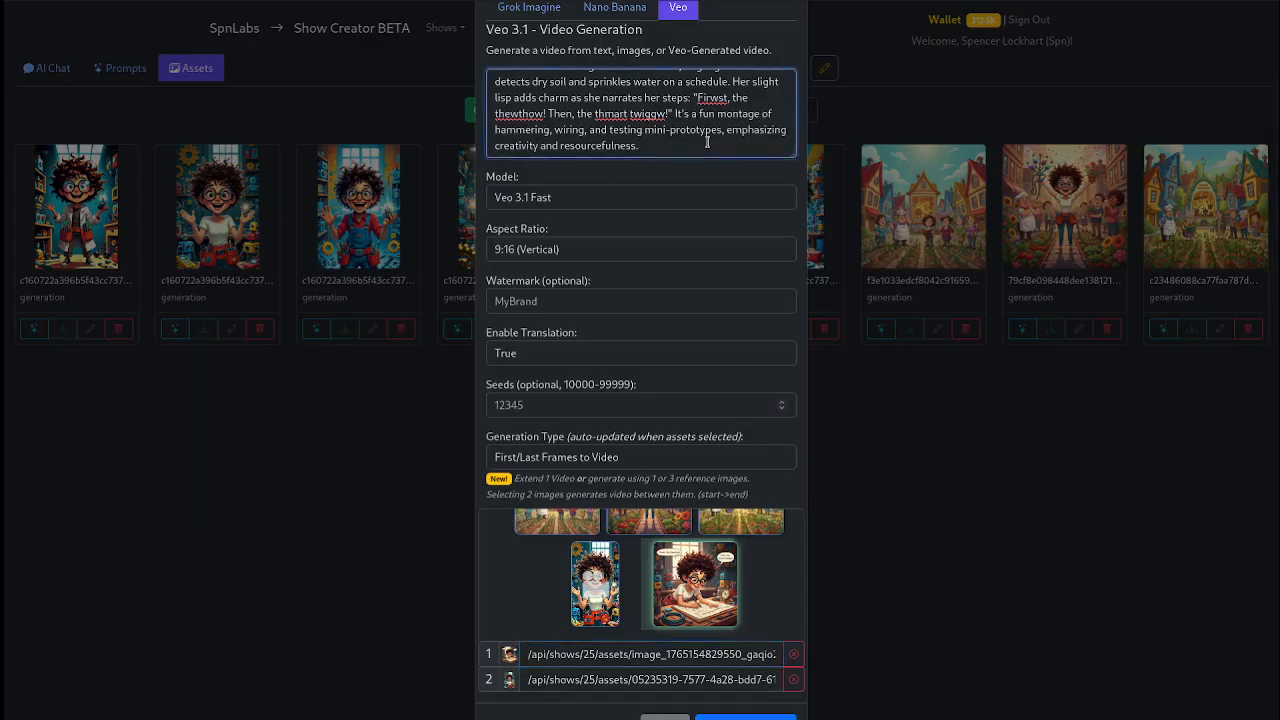
pyautogui.scroll(-1, 679, 473)
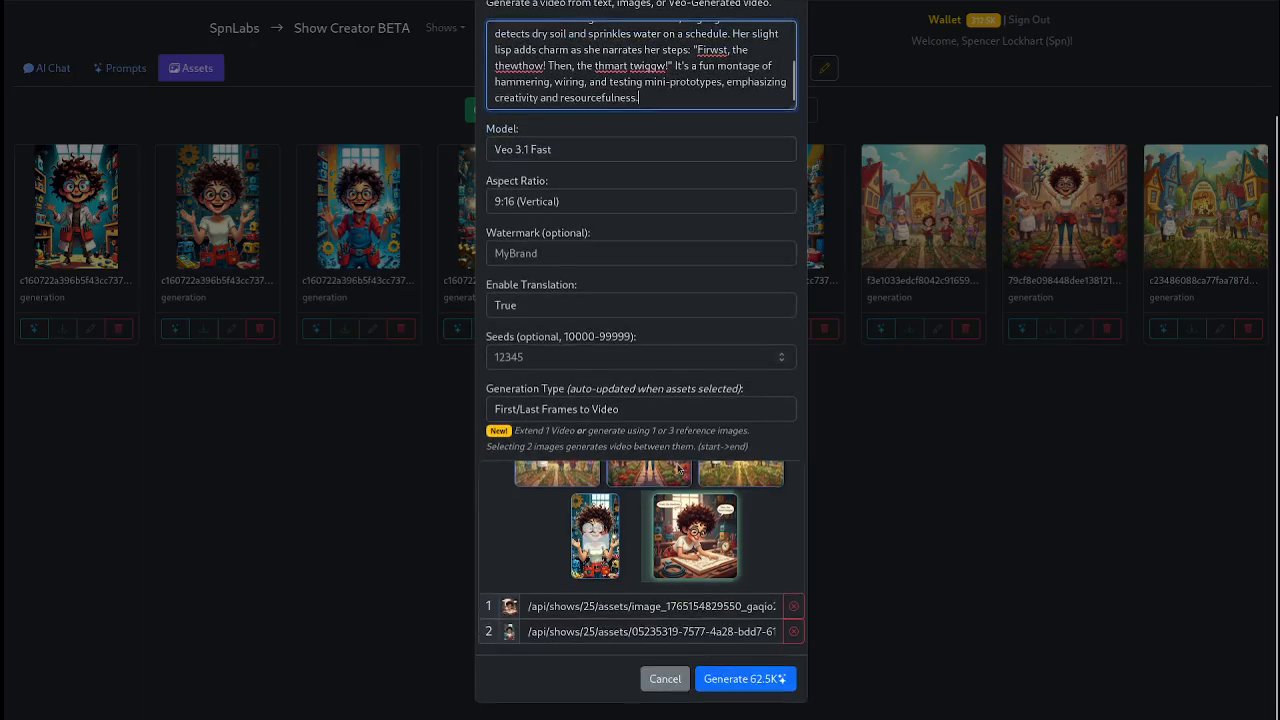
pyautogui.click(739, 680)
pyautogui.scroll(-5, 668, 683)
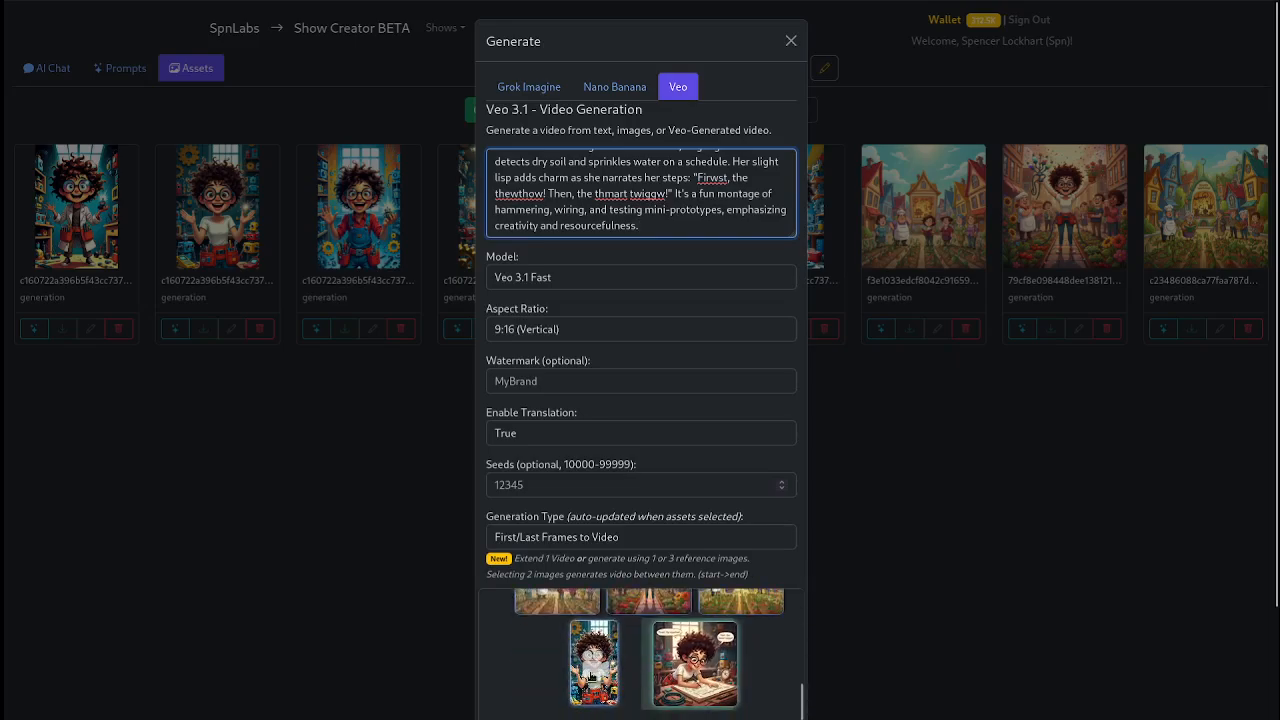
pyautogui.click(591, 676)
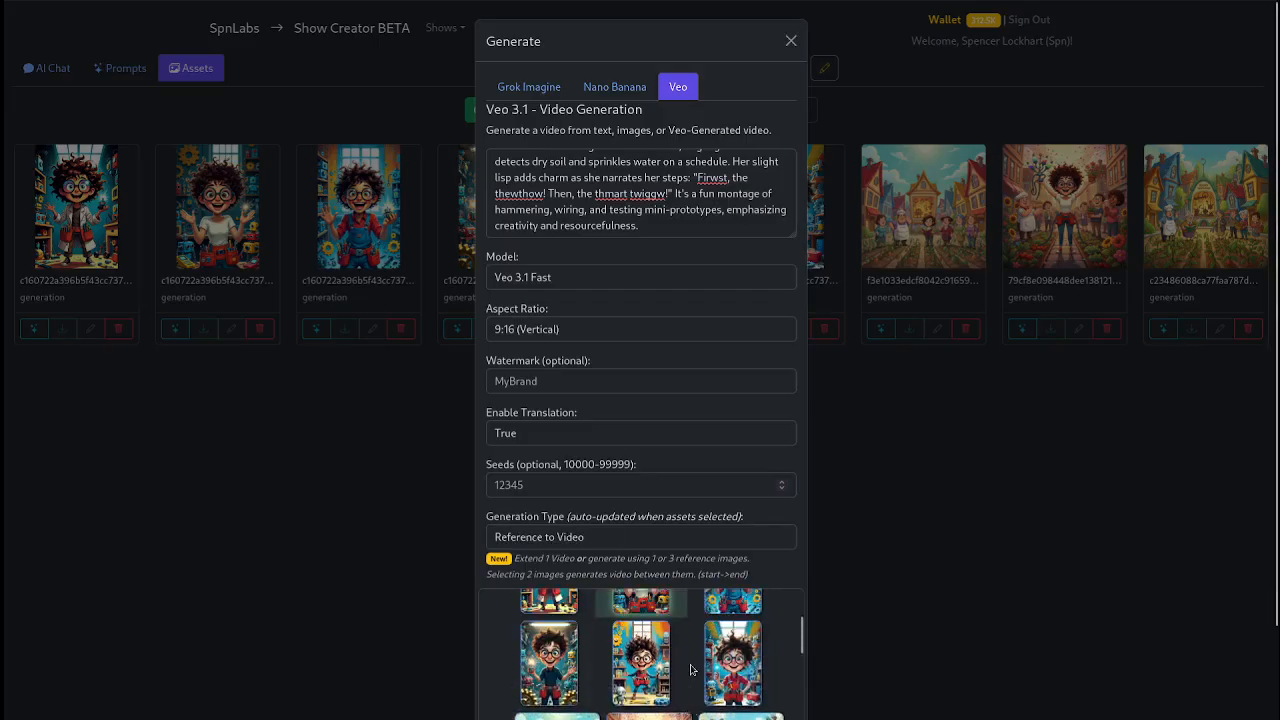
pyautogui.scroll(-2, 606, 700)
pyautogui.scroll(3, 607, 552)
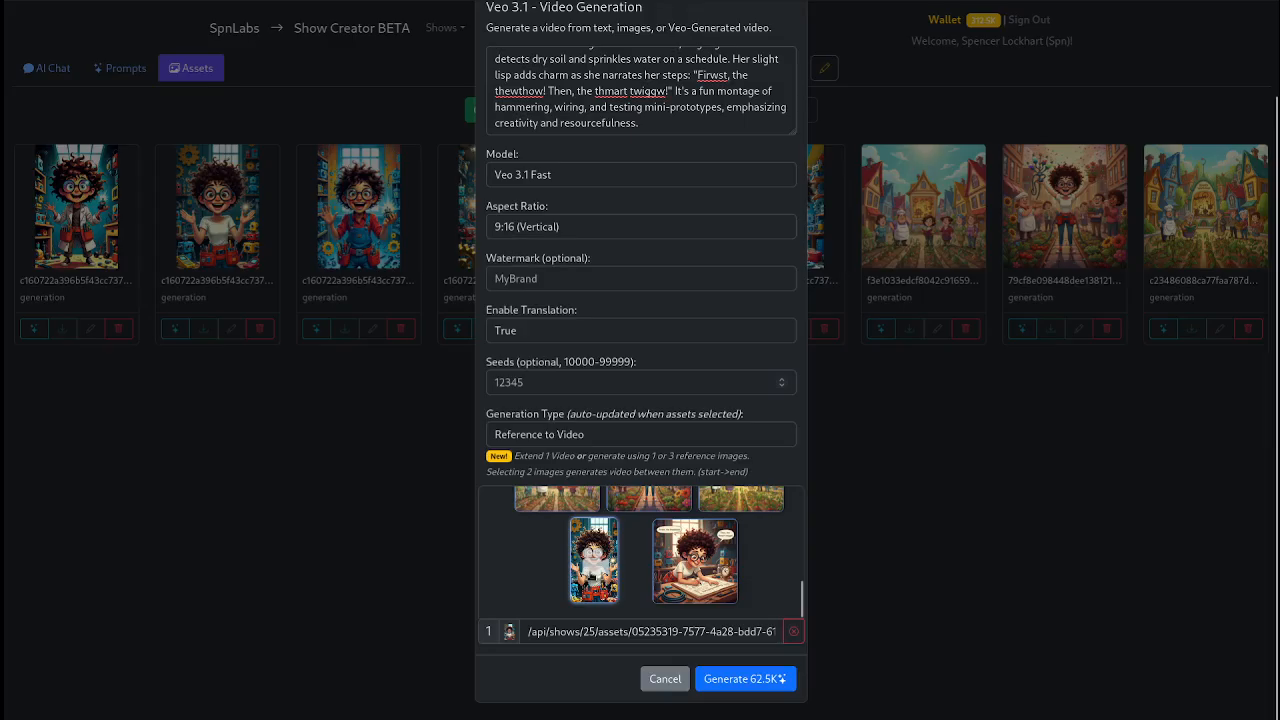
pyautogui.click(647, 549)
pyautogui.scroll(-5, 610, 565)
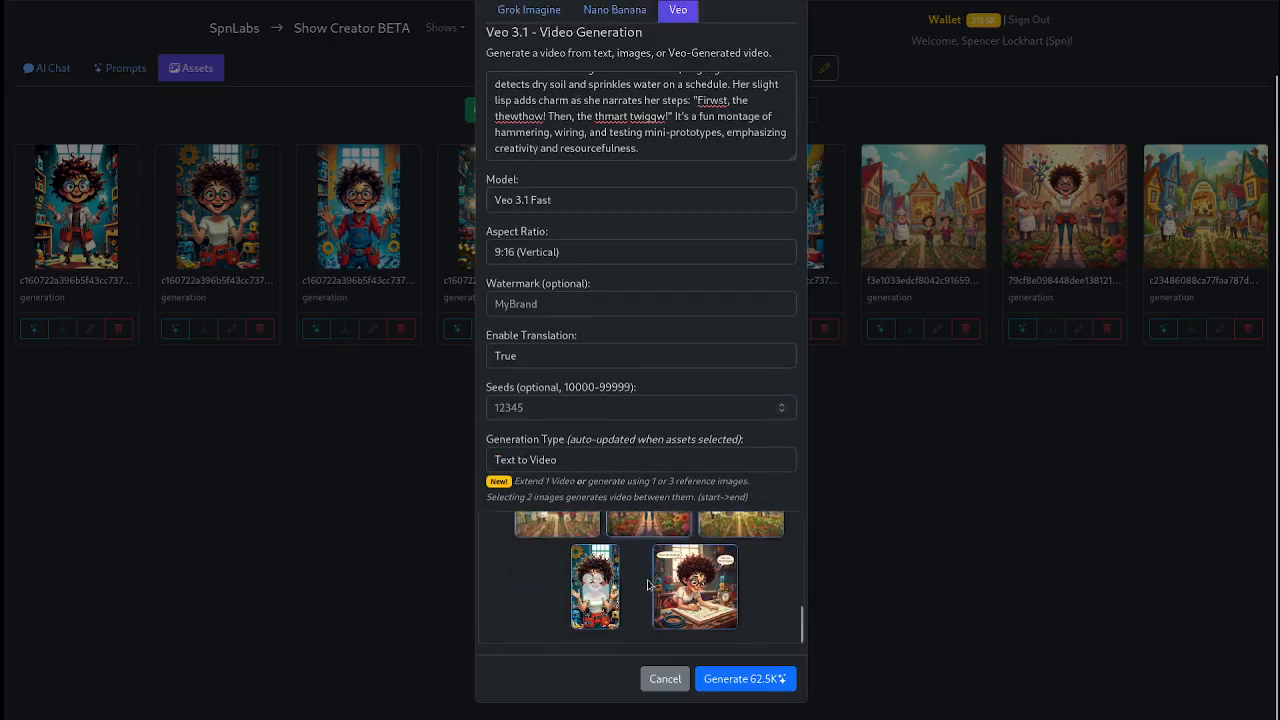
# Step: Select the generated Spark video as the only asset to try the Extend Video generation type
pyautogui.click(594, 586)
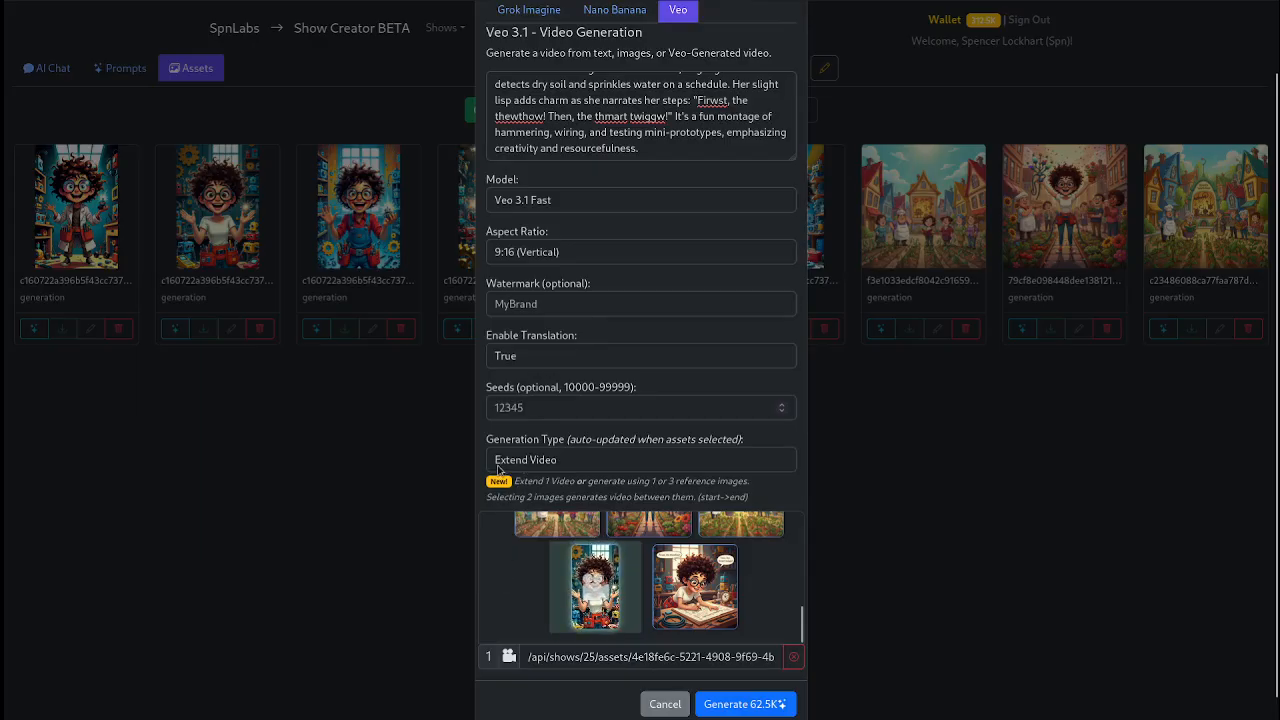
pyautogui.click(586, 466)
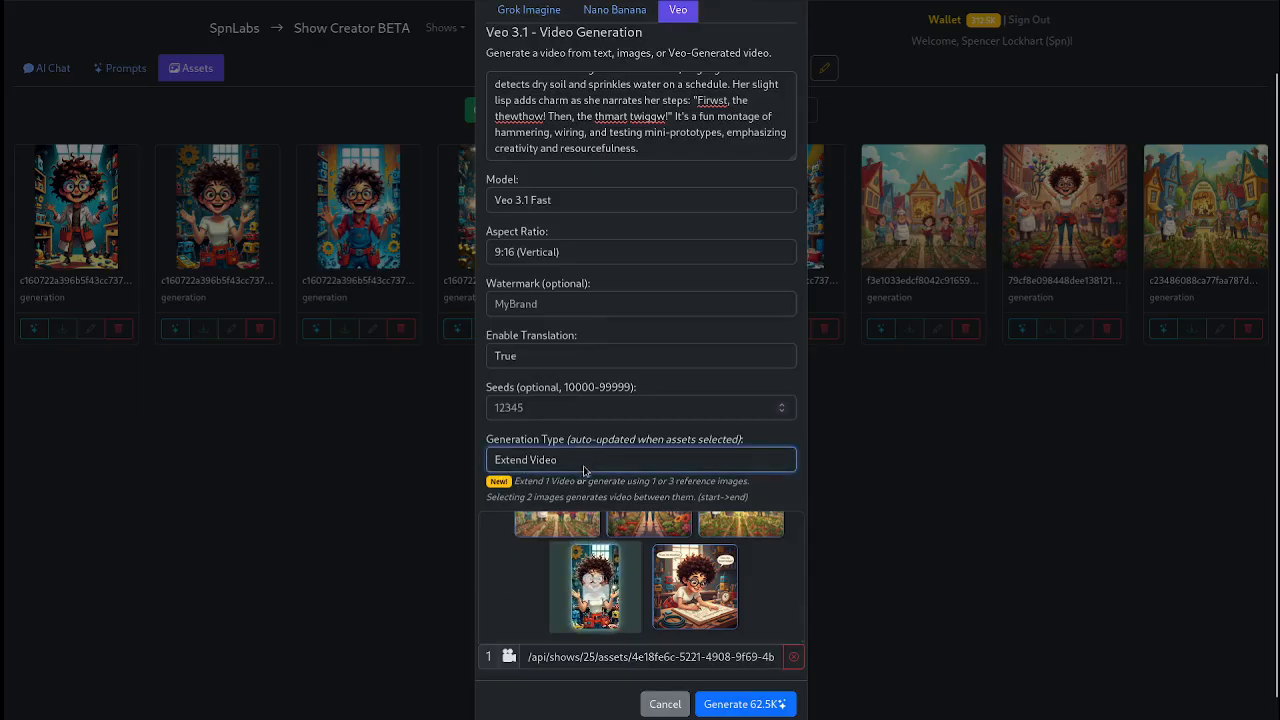
pyautogui.click(534, 543)
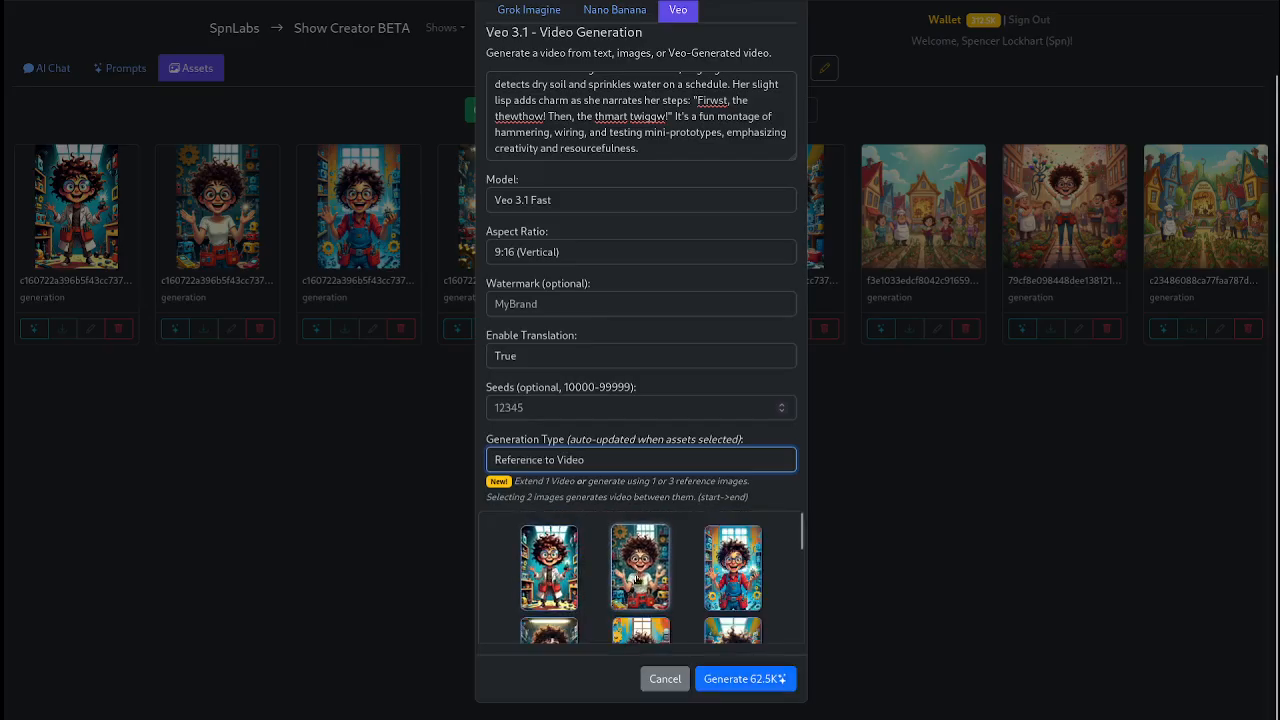
# Step: Set the workshop sketching image as the first frame and the white T-shirt Spark portrait as the last frame for First/Last Frames to Video
pyautogui.click(667, 597)
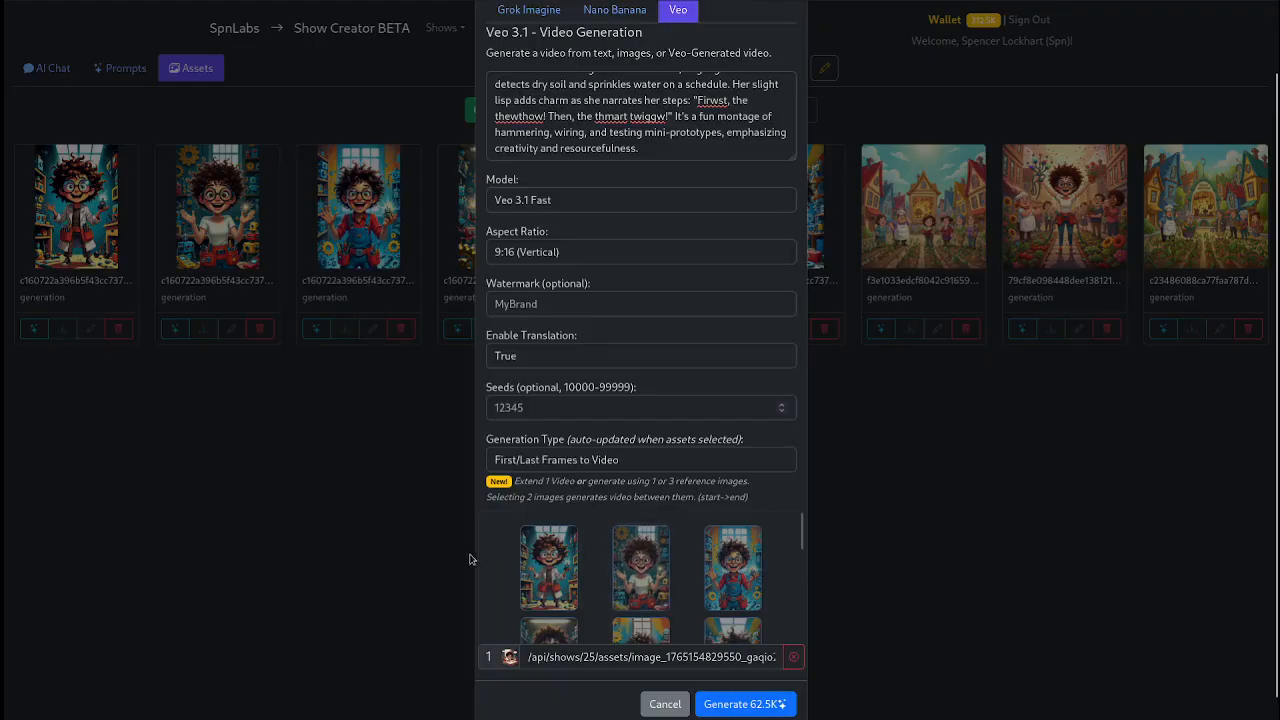
pyautogui.click(604, 468)
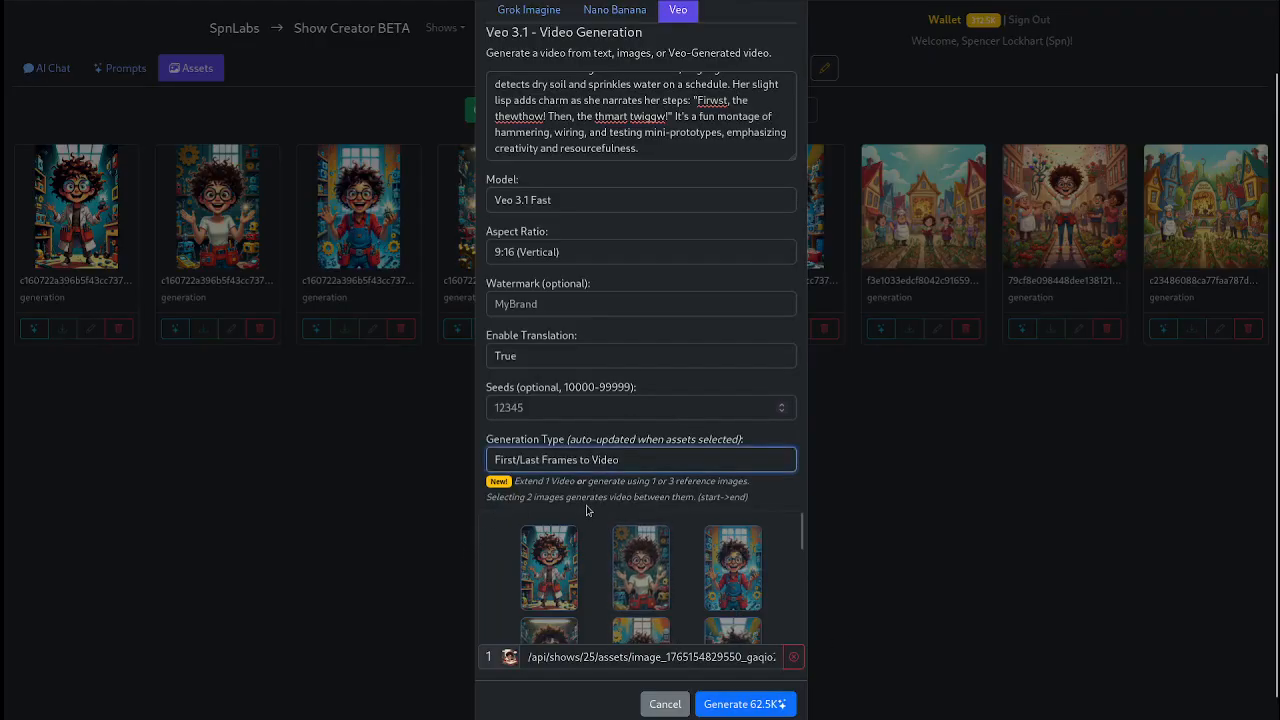
pyautogui.scroll(-5, 648, 575)
pyautogui.click(650, 573)
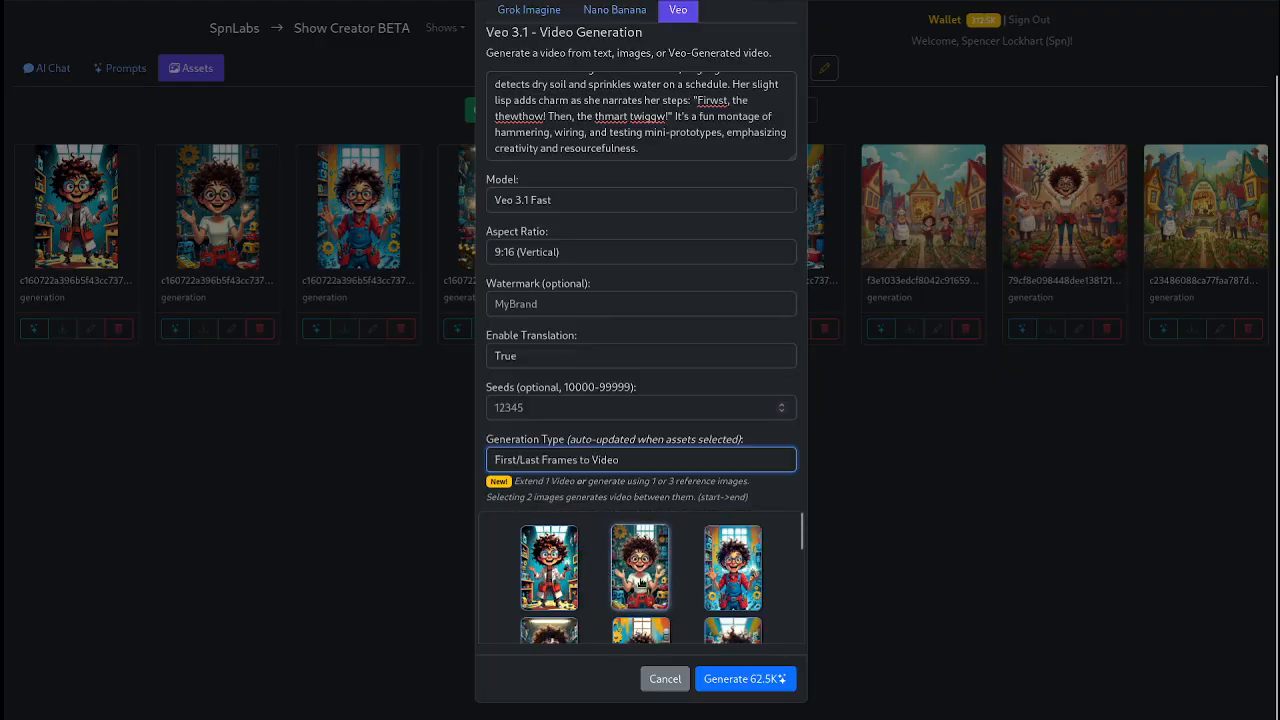
pyautogui.click(648, 573)
pyautogui.click(651, 593)
pyautogui.click(666, 592)
pyautogui.click(666, 592)
pyautogui.scroll(3, 650, 585)
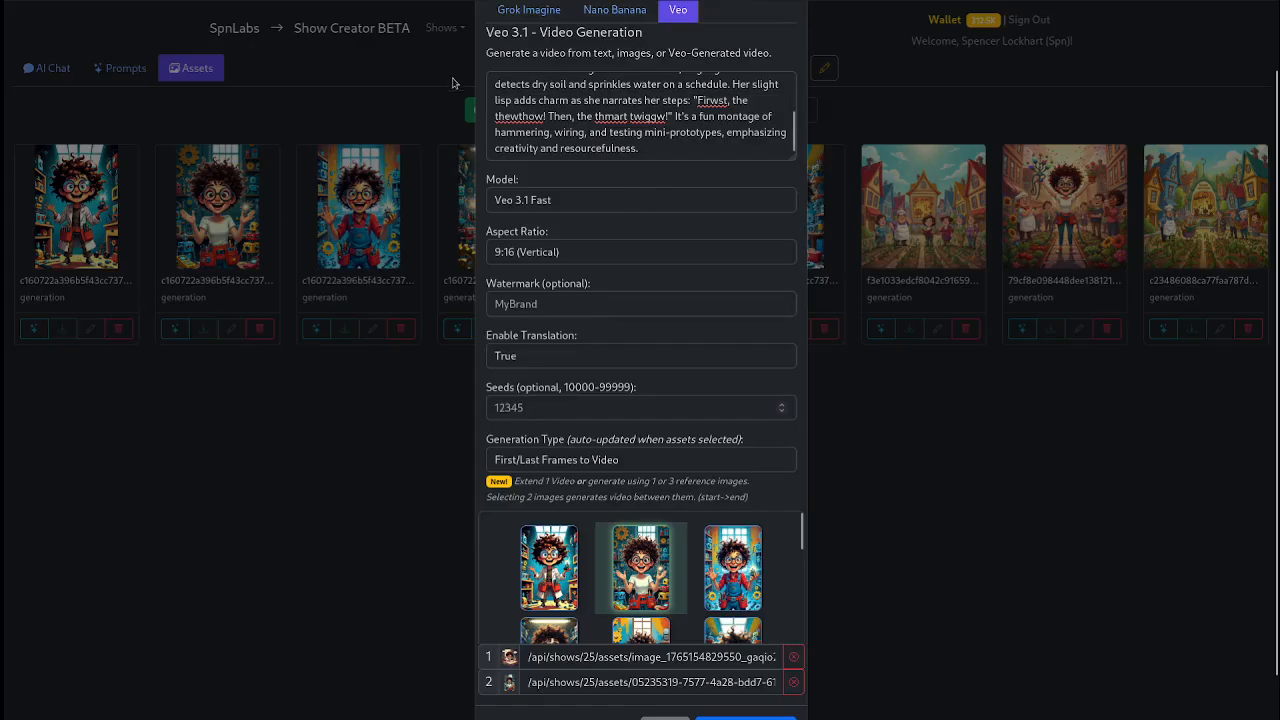
# Step: Check the workshop image in the asset grid and generate the Clip 2 video with Veo 3.1 Fast in 9:16
pyautogui.scroll(-5, 682, 527)
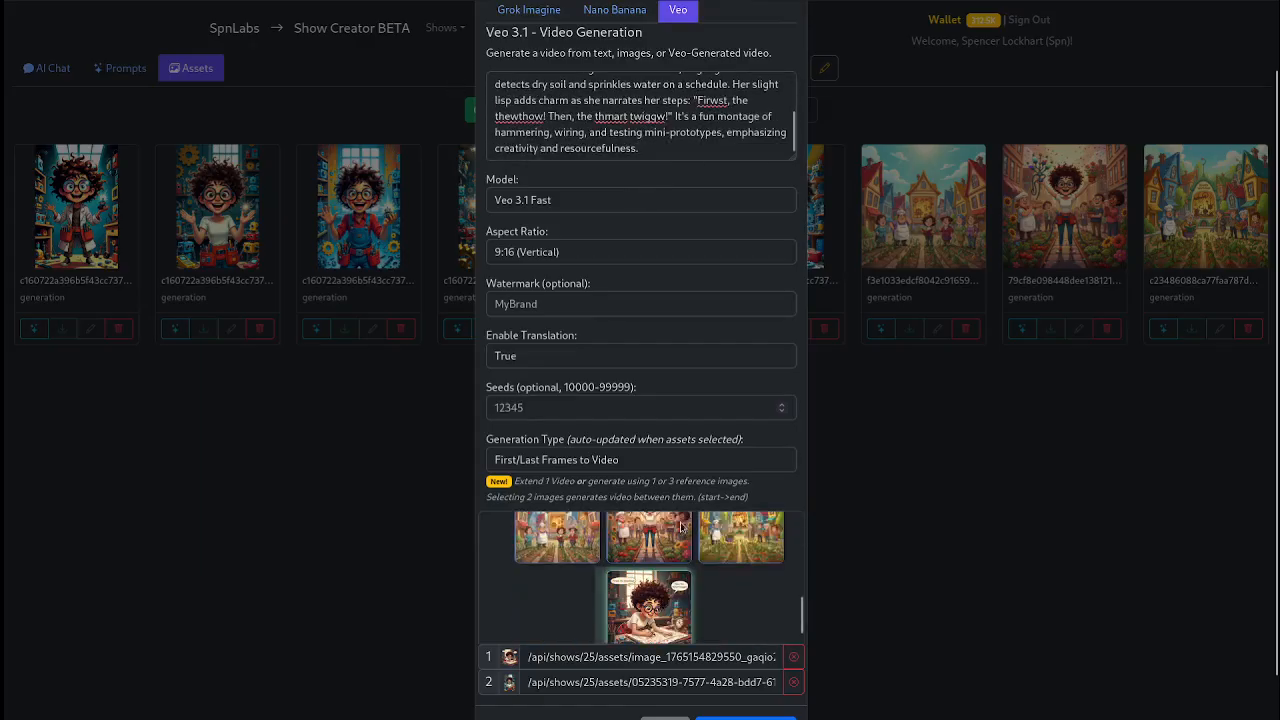
pyautogui.scroll(-2, 682, 527)
pyautogui.click(755, 677)
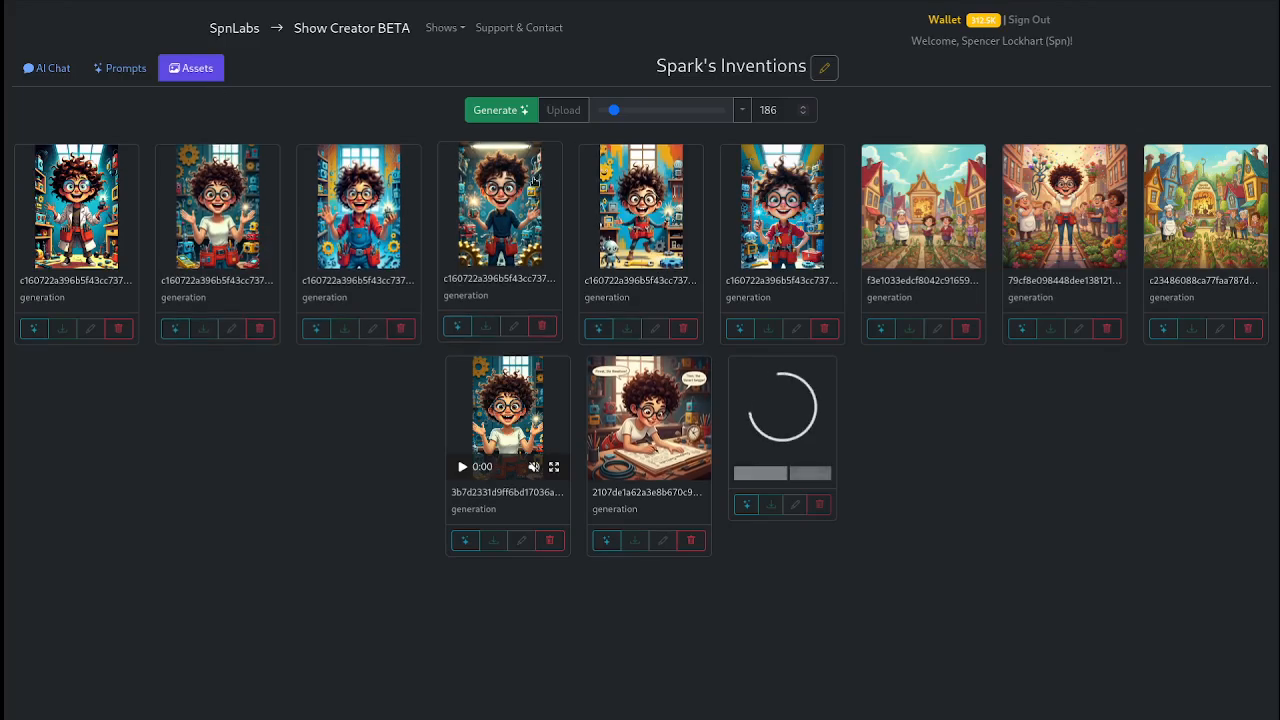
# Step: Check the AI chat briefly, return to the assets and play the first Spark video with its sound switched on
pyautogui.click(50, 68)
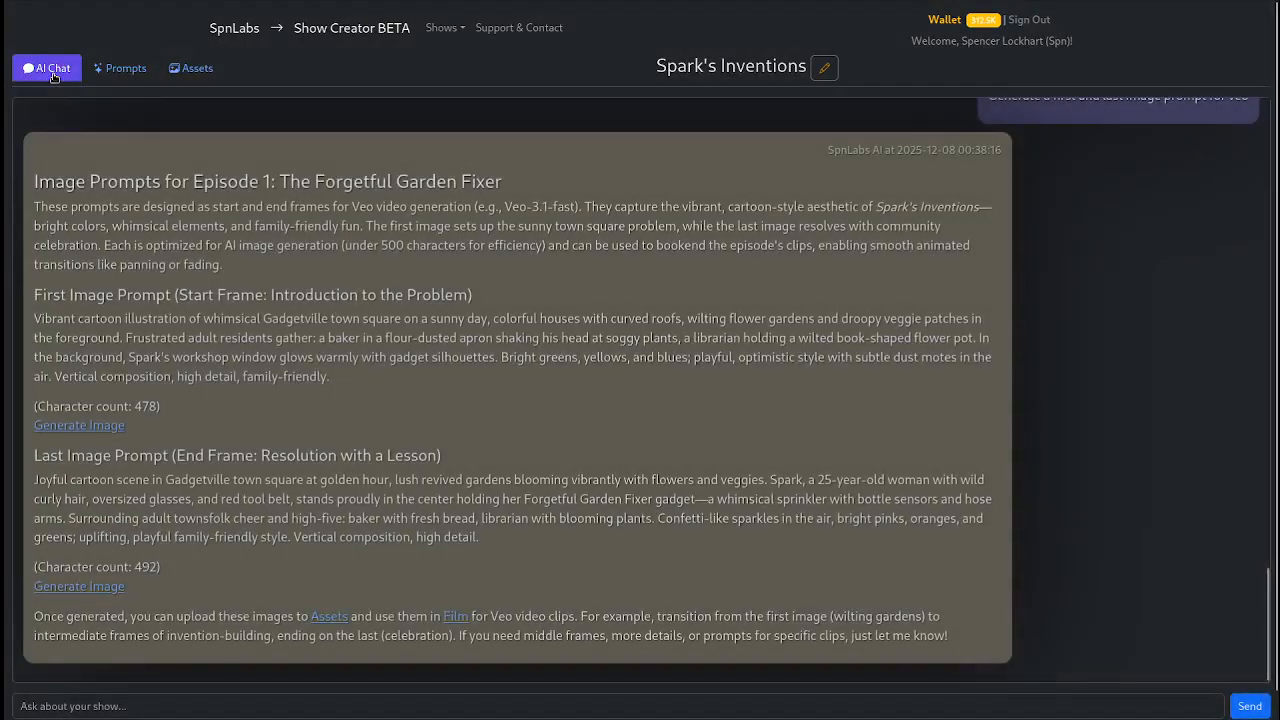
pyautogui.scroll(-1, 258, 215)
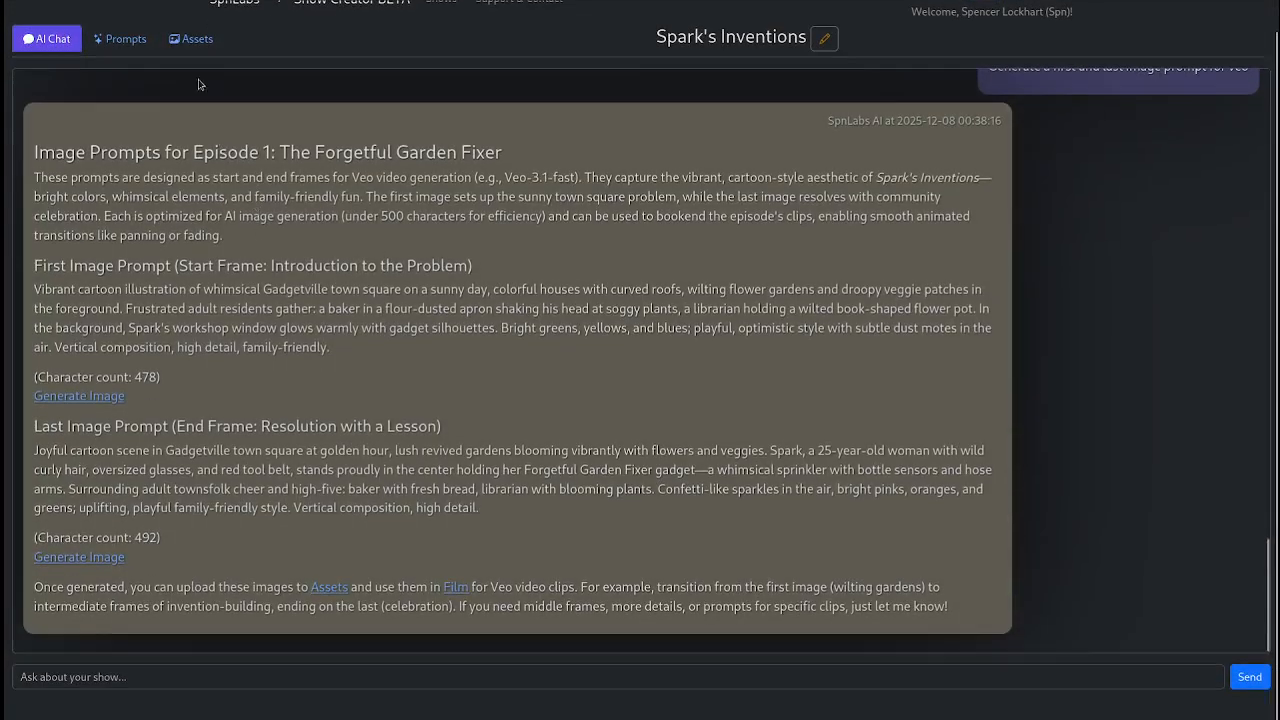
pyautogui.click(190, 42)
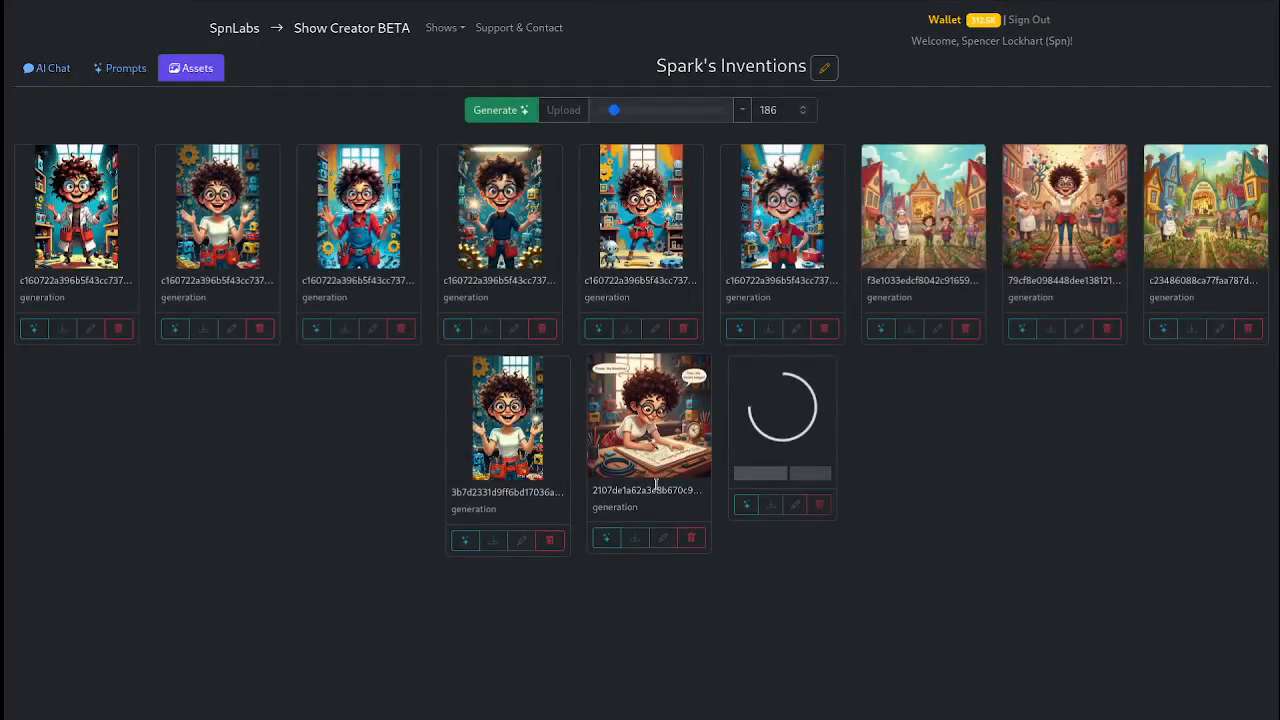
pyautogui.moveTo(480, 460)
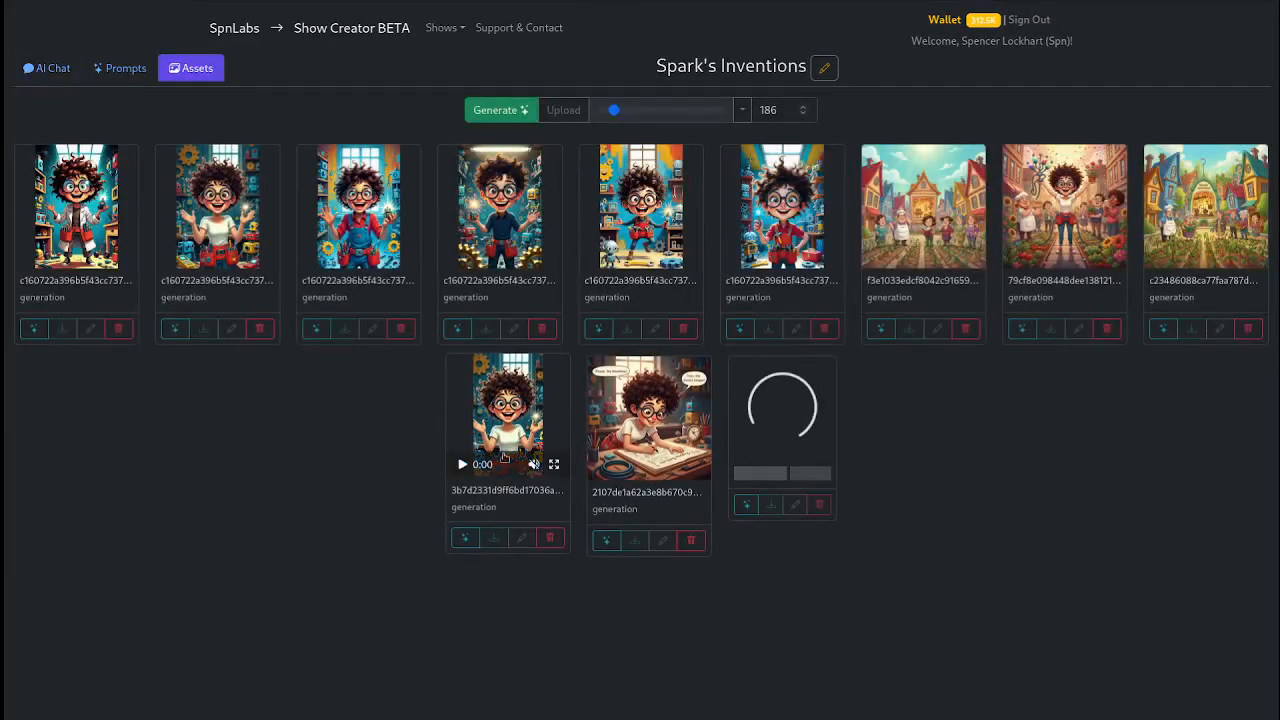
pyautogui.click(534, 465)
pyautogui.click(462, 468)
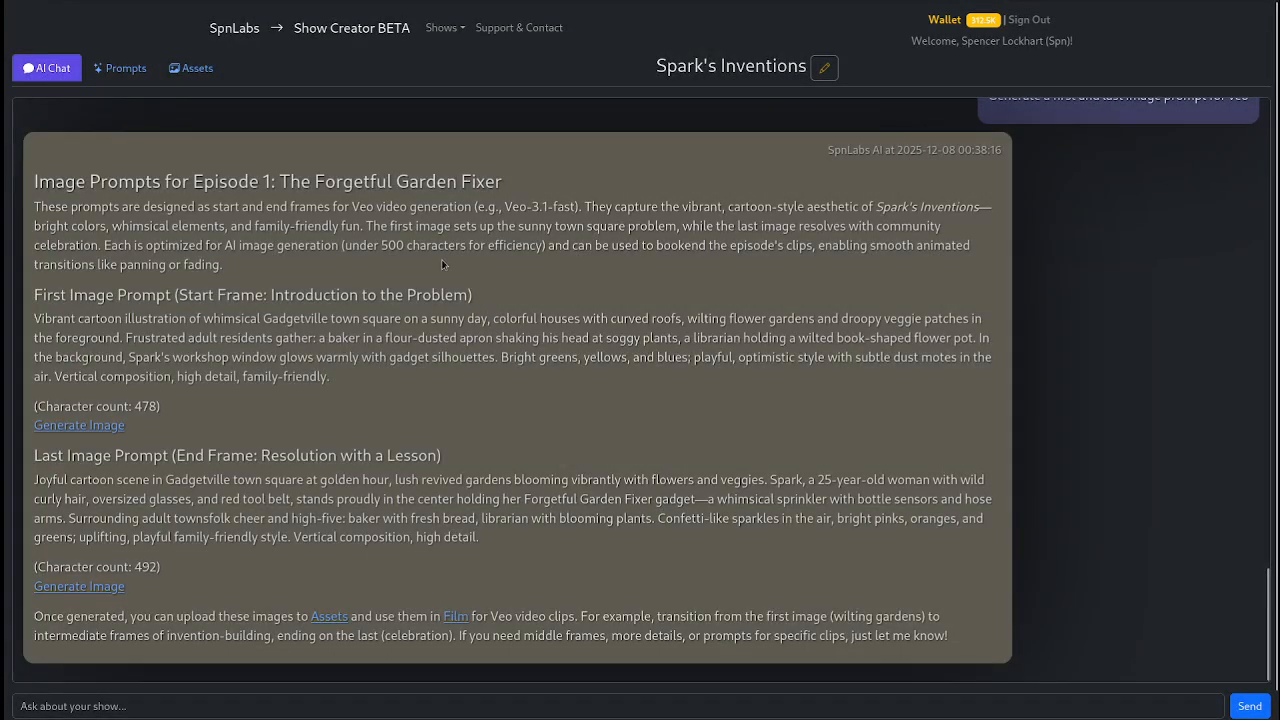
# Step: Review the Episode 1 plot summary in the AI chat, highlighting Clip 1's line "If only there was a way to make watering automatic!"
pyautogui.scroll(10, 309, 543)
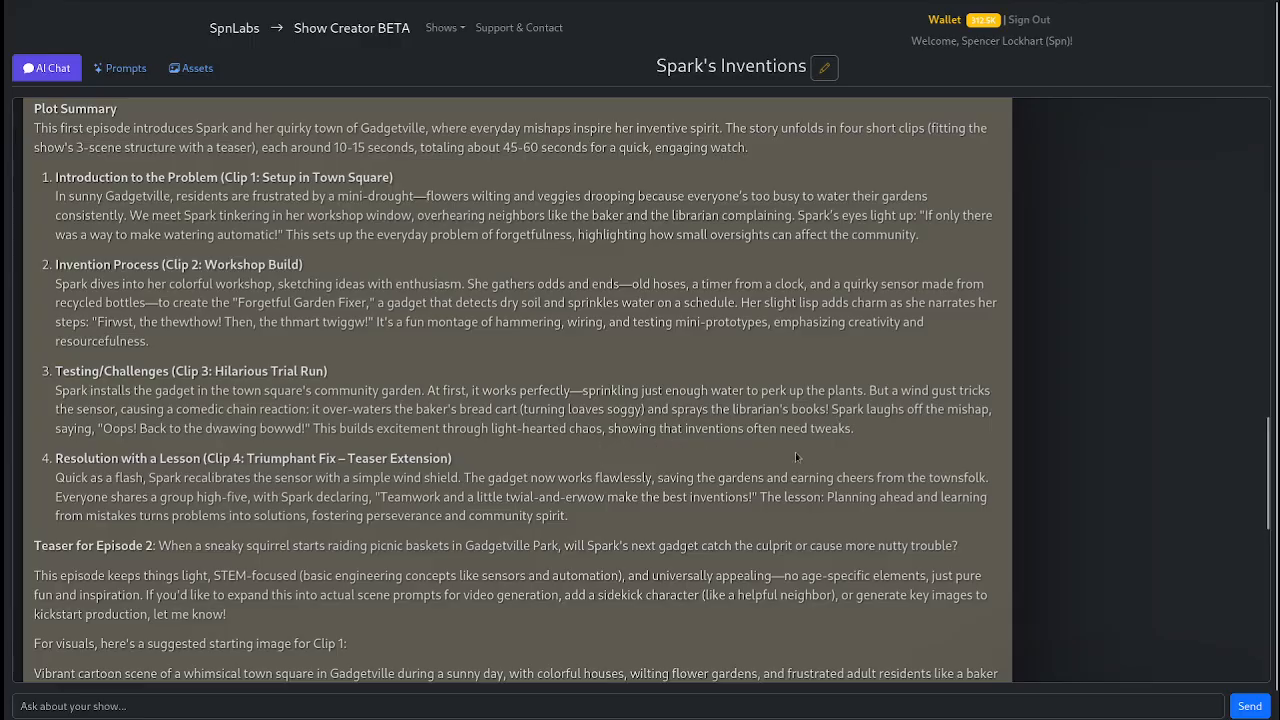
pyautogui.scroll(3, 781, 457)
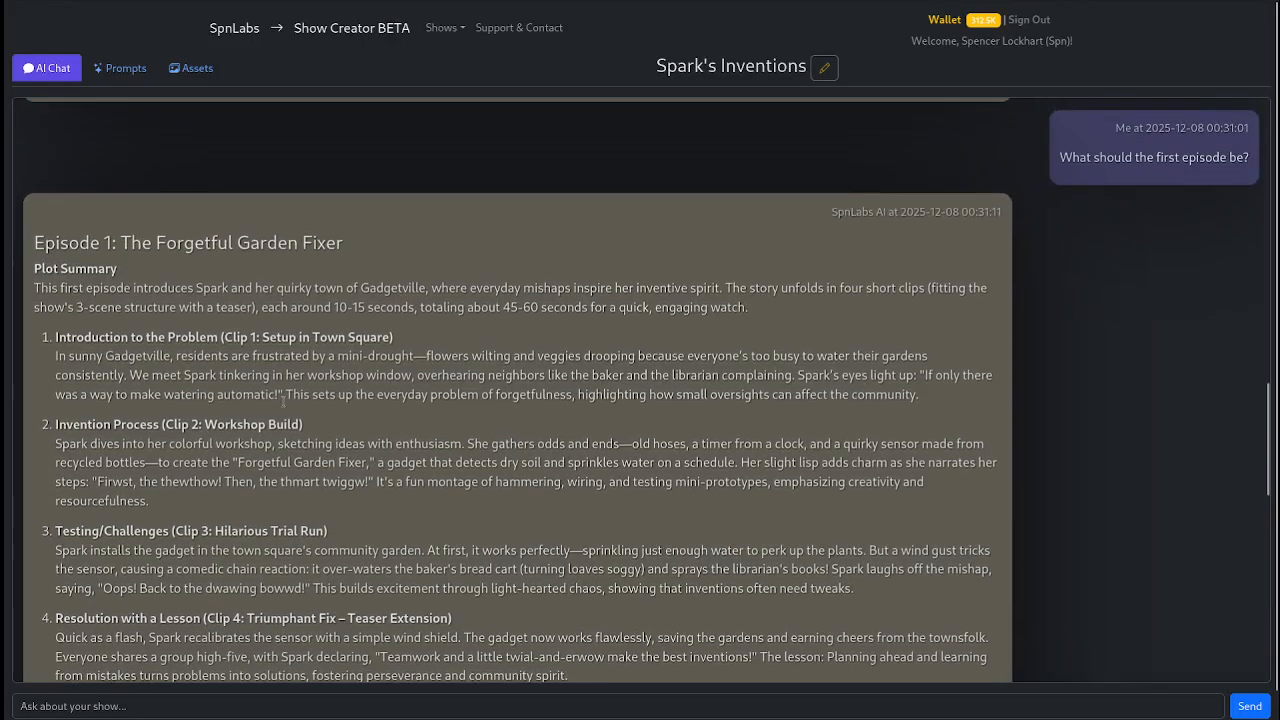
pyautogui.moveTo(277, 396); pyautogui.dragTo(924, 376)
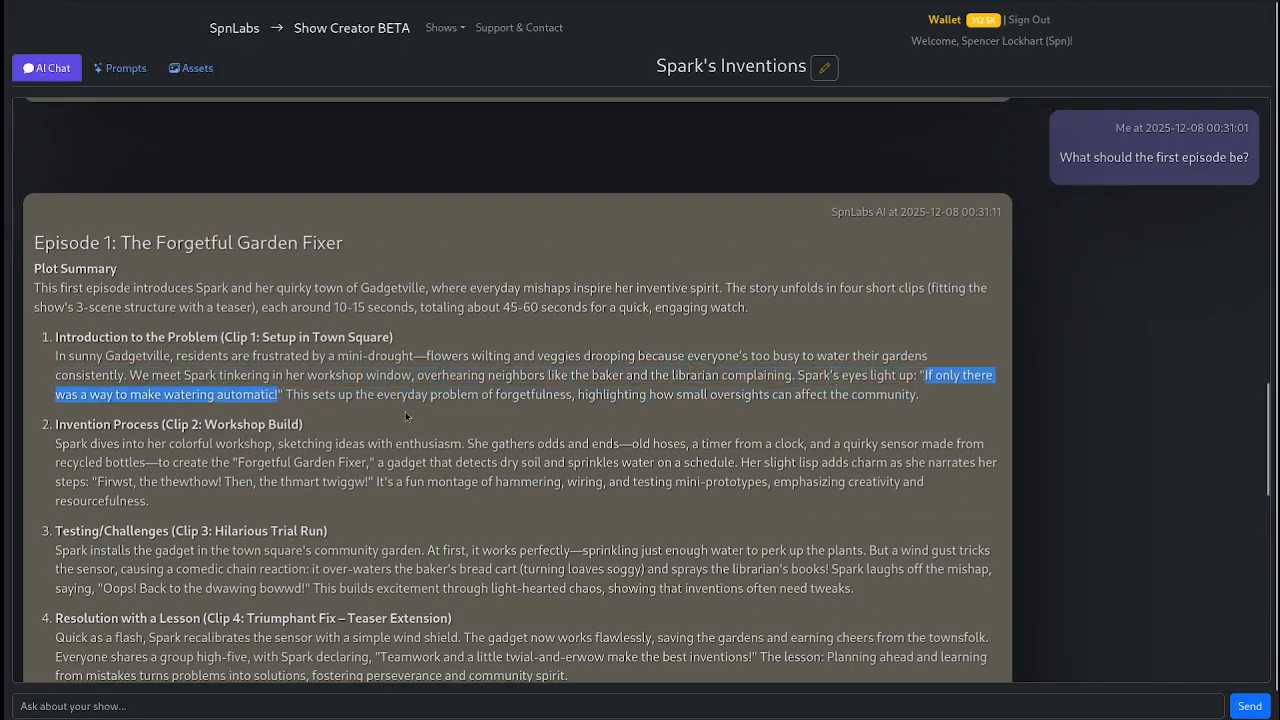
pyautogui.scroll(-4, 406, 395)
pyautogui.scroll(5, 228, 229)
# Step: View the new Clip 2 video full screen from the assets and play the first Spark video
pyautogui.click(186, 76)
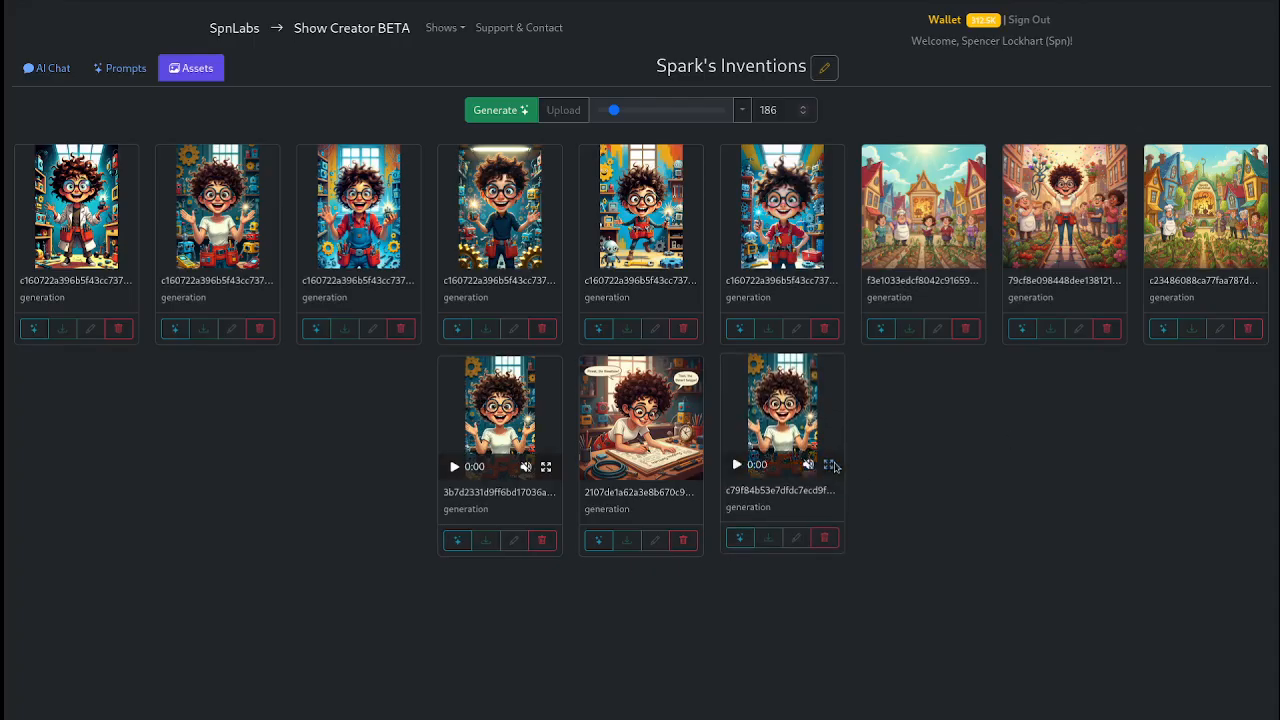
pyautogui.click(829, 465)
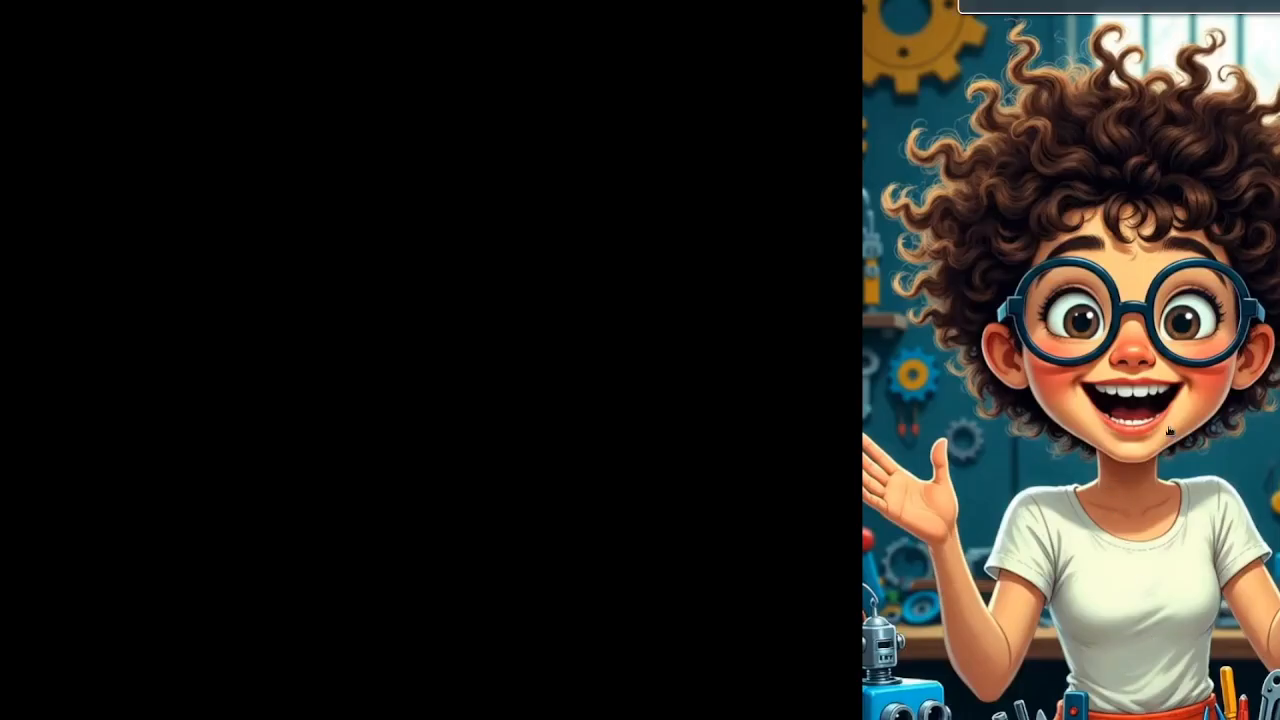
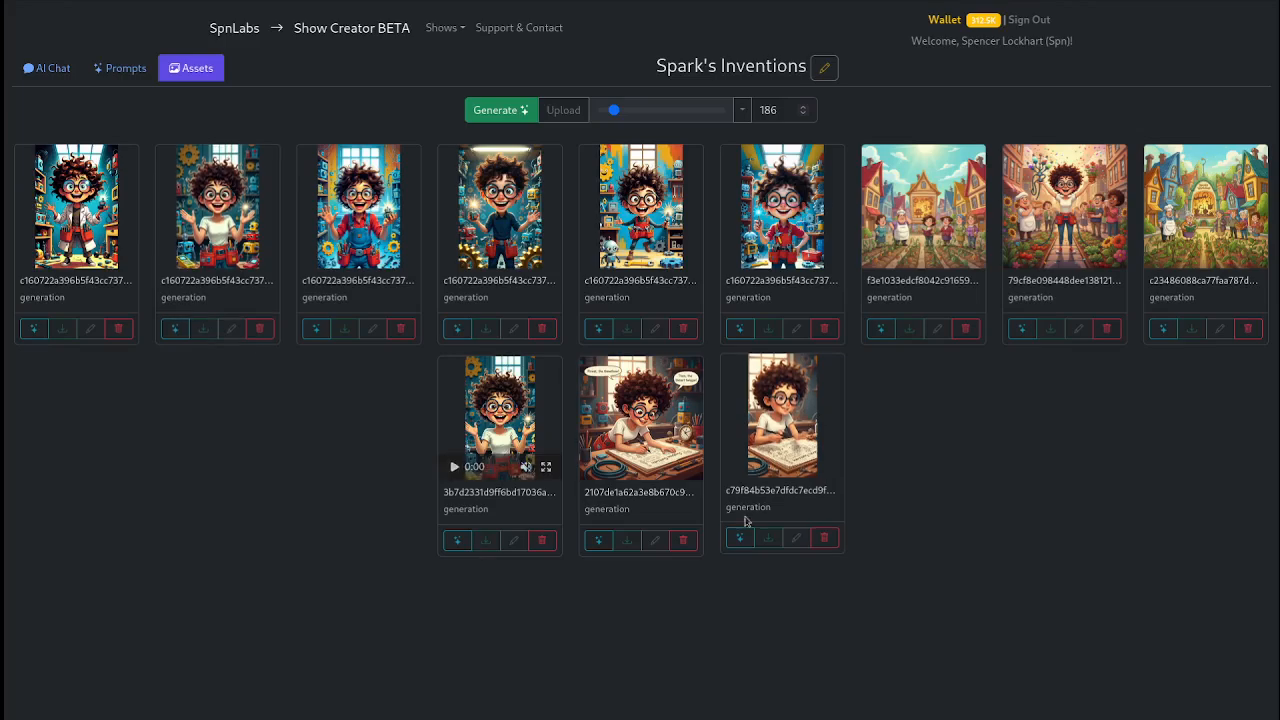
pyautogui.click(506, 398)
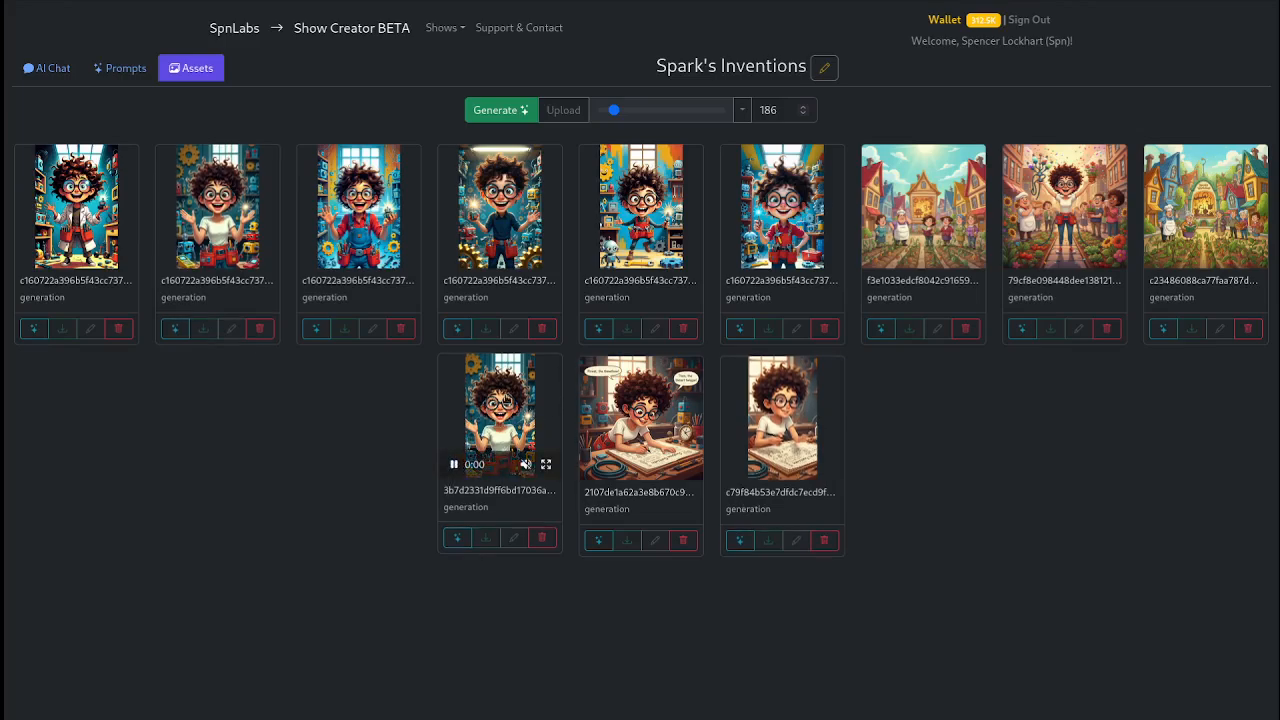
# Step: Paste the Clip 2 description as a new Veo prompt and correct "Firwst" to "First" in Spark's dialogue
pyautogui.click(503, 110)
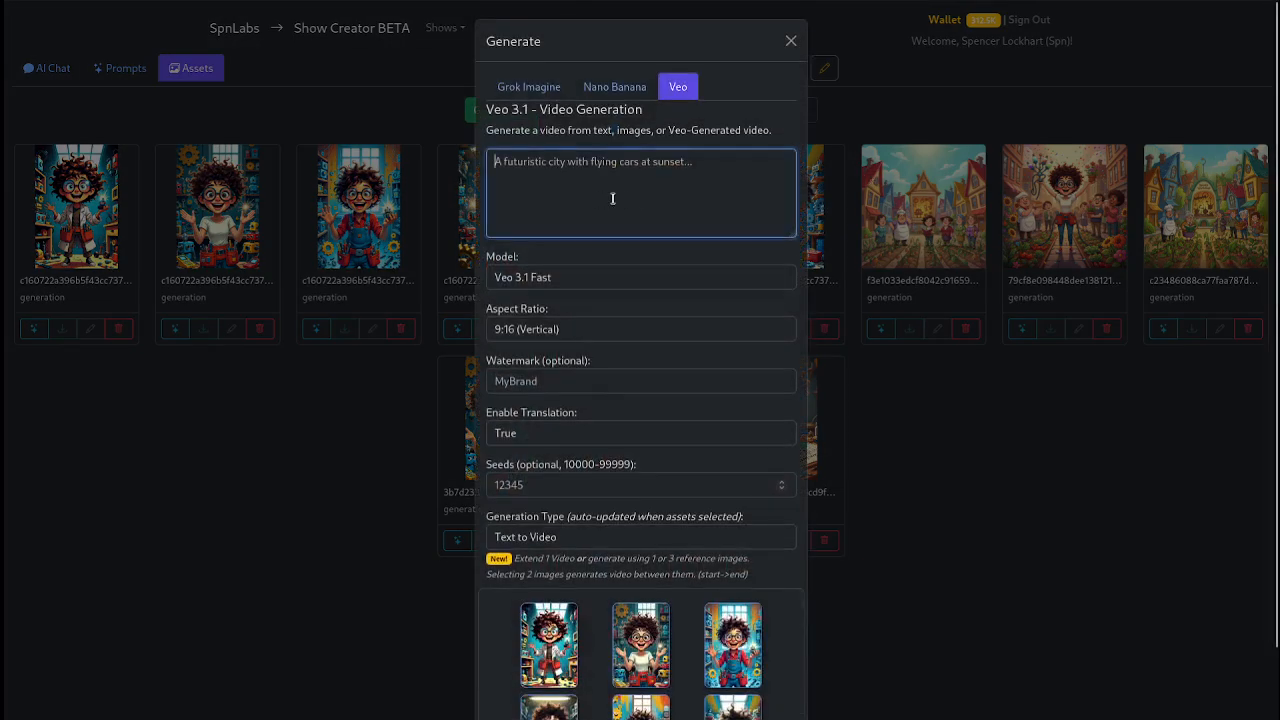
pyautogui.hotkey('ctrl', 'v')
pyautogui.click(716, 183)
pyautogui.press('BackSpace')
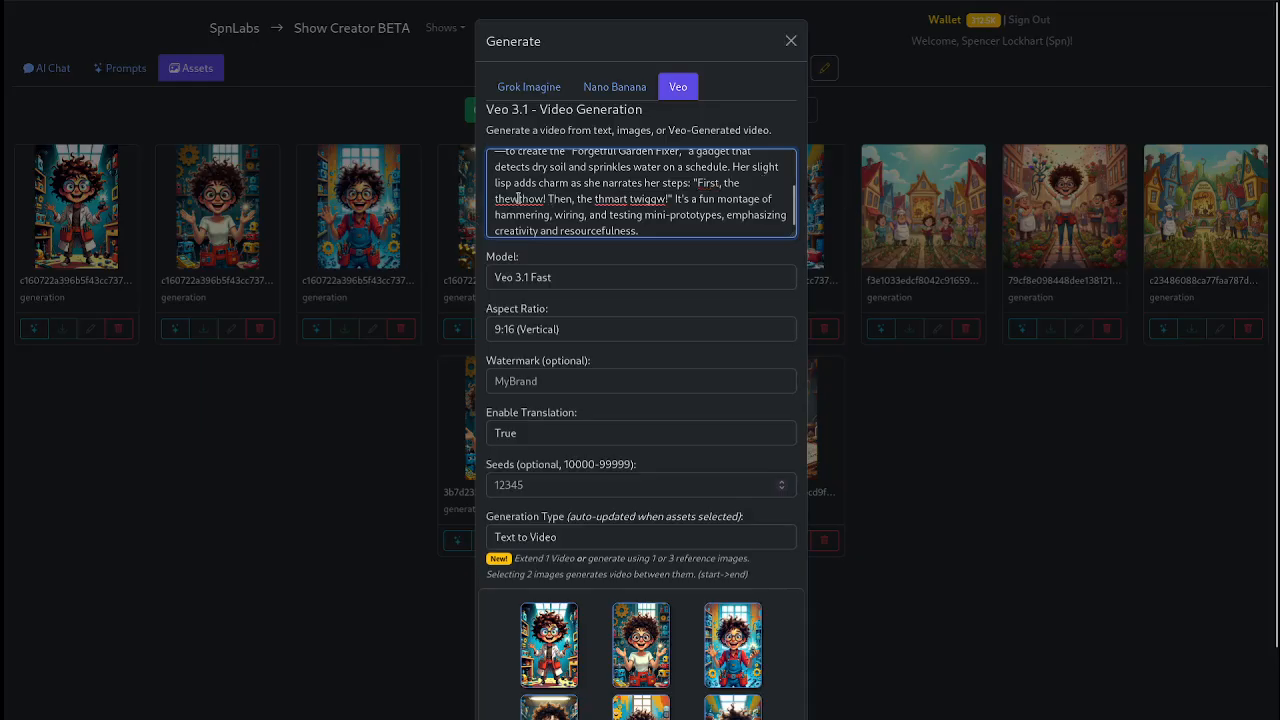
# Step: Try to fix the remaining lisped dialogue in the Veo prompt, replacing "thmart" with "smart" and selecting the end of "twiggw"
pyautogui.click(573, 198)
pyautogui.write(',')
pyautogui.click(604, 200)
pyautogui.press('BackSpace')
pyautogui.press('BackSpace')
pyautogui.press('BackSpace')
pyautogui.write('s')
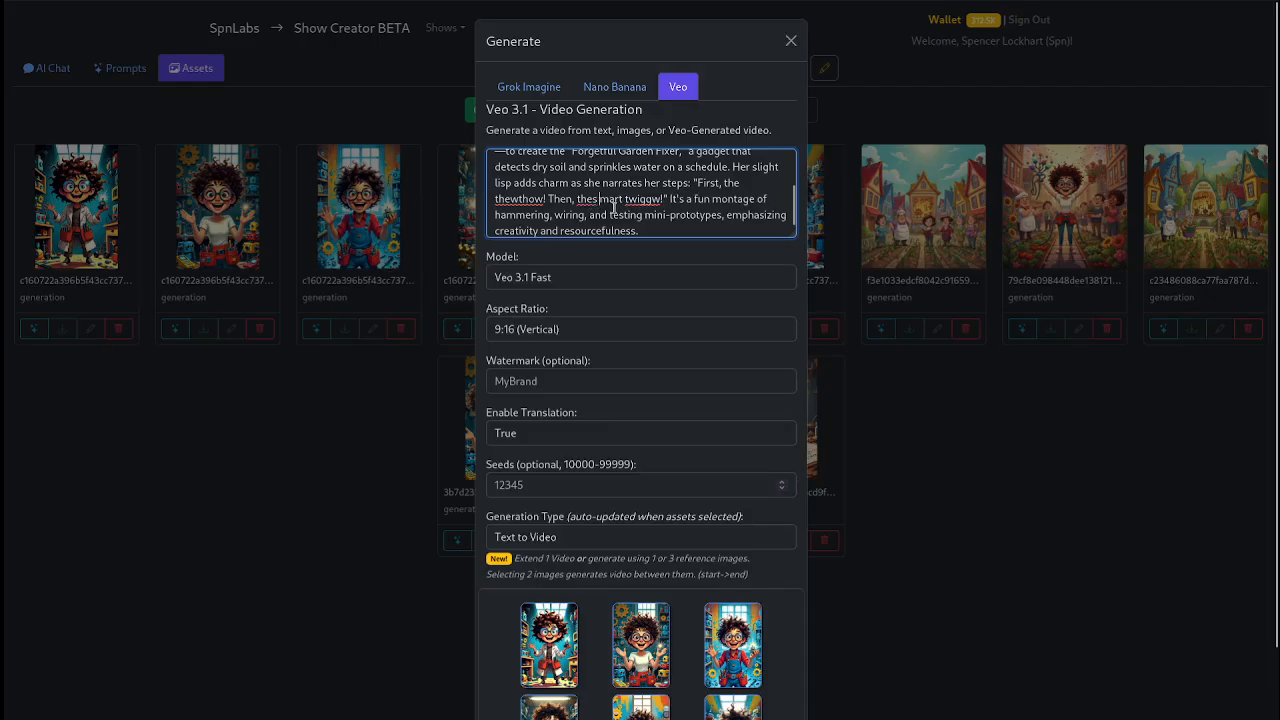
pyautogui.press('Left')
pyautogui.moveTo(661, 199); pyautogui.dragTo(648, 205)
# Step: Copy the Invention Process (Clip 2: Workshop Build) description from the Episode 1 plot summary in the AI chat
pyautogui.click(47, 71)
pyautogui.click(47, 71)
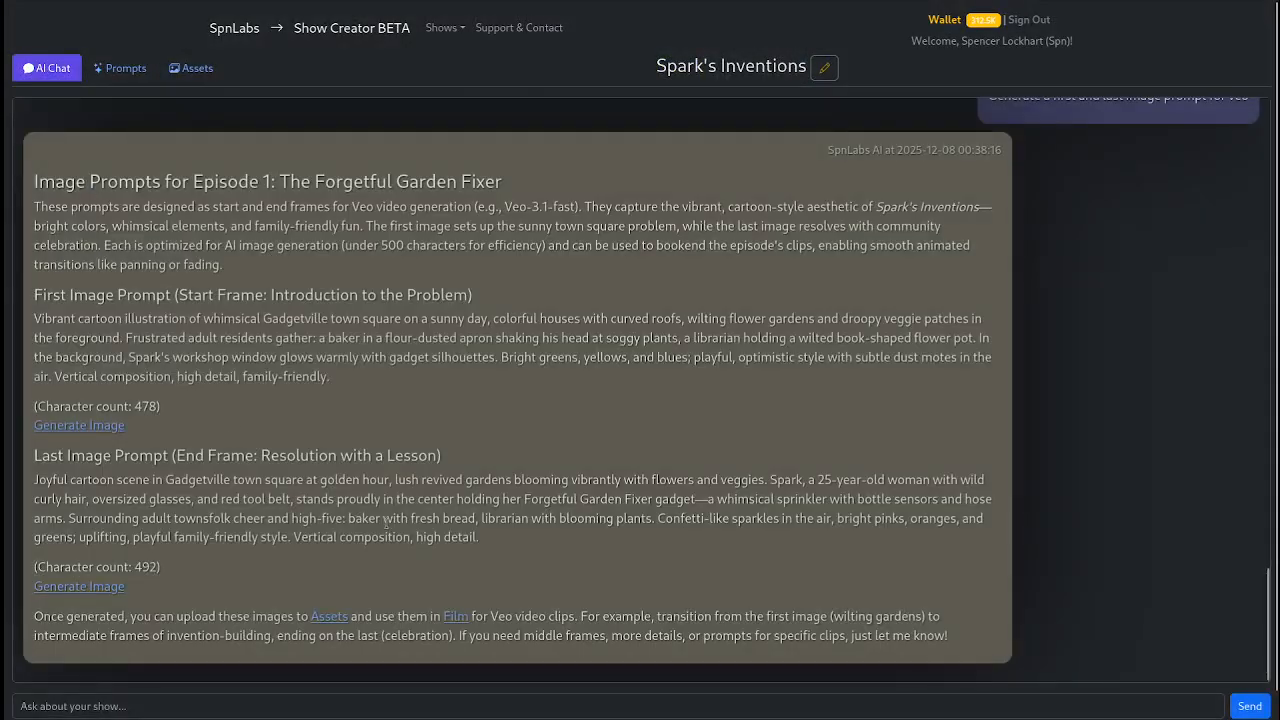
pyautogui.scroll(10, 90, 497)
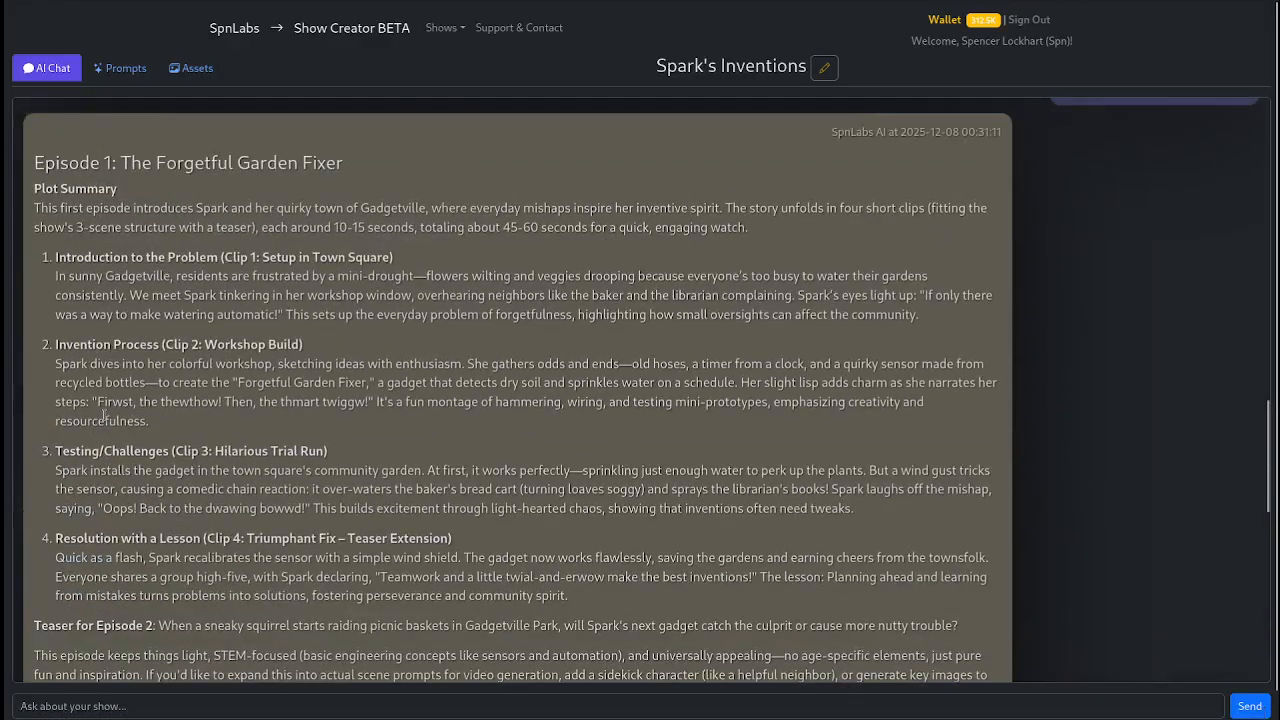
pyautogui.tripleClick(156, 430)
pyautogui.hotkey('ctrl', 'c')
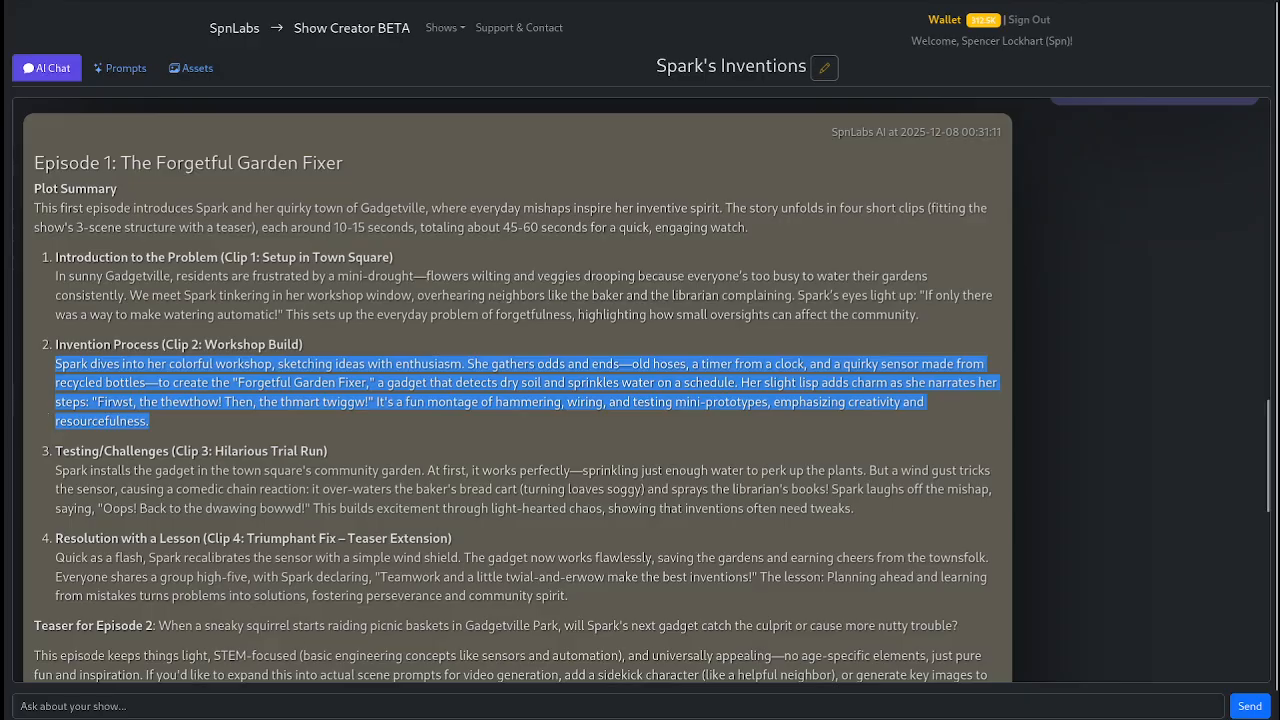
# Step: Tell the AI chat "The dialog is too bad when we try to add a lisp to her like in this scene:" followed by the copied Clip 2 description in quotes
pyautogui.click(330, 712)
pyautogui.write('The dia')
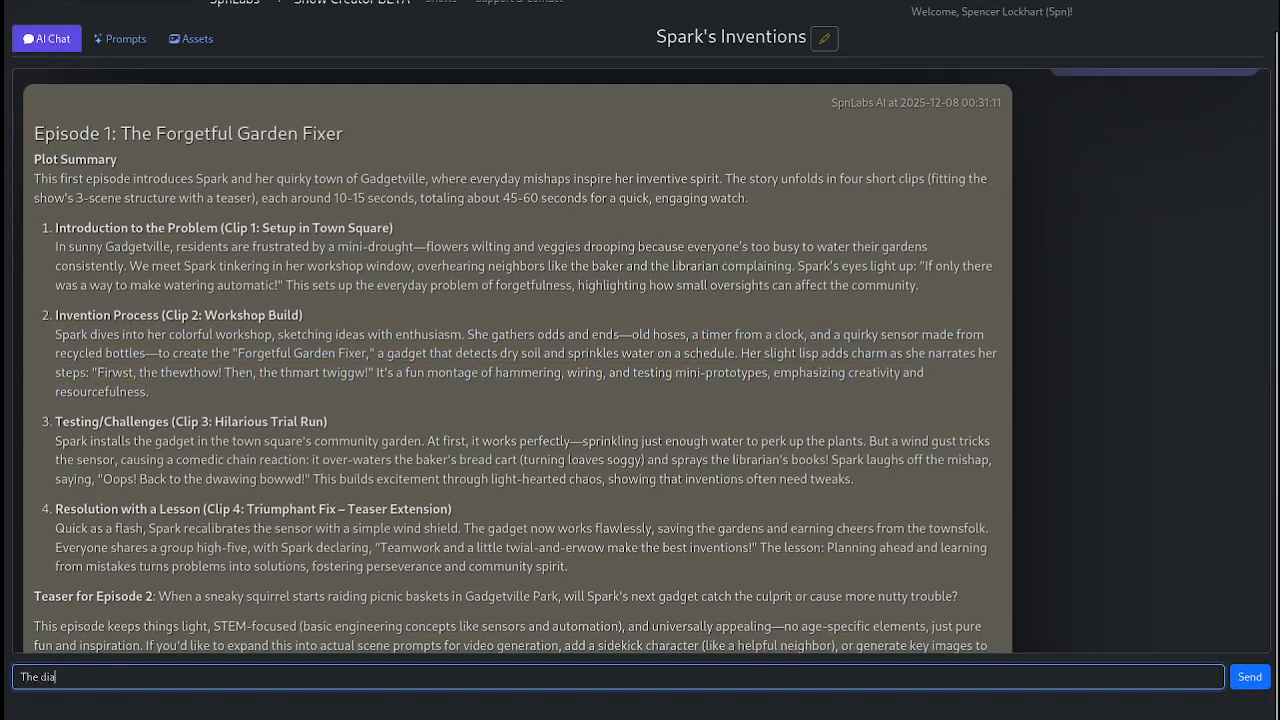
pyautogui.write('log is too ba')
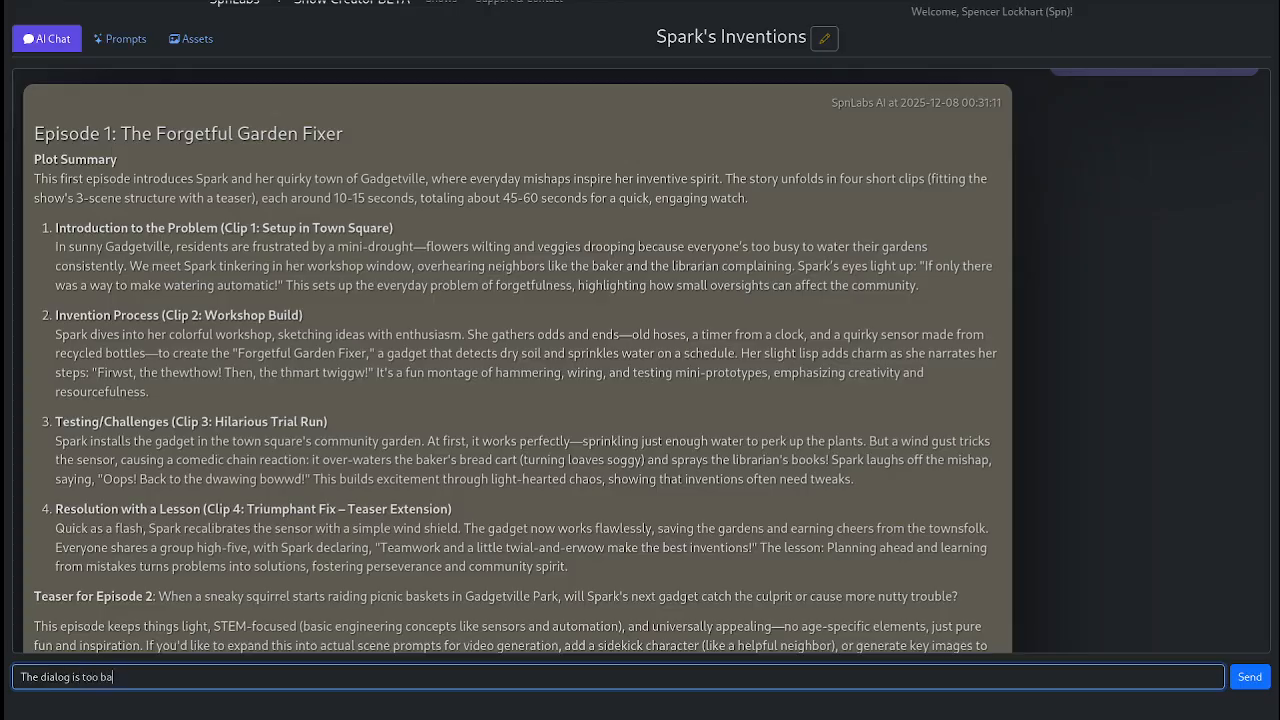
pyautogui.write('d when we try to add a lisp to her')
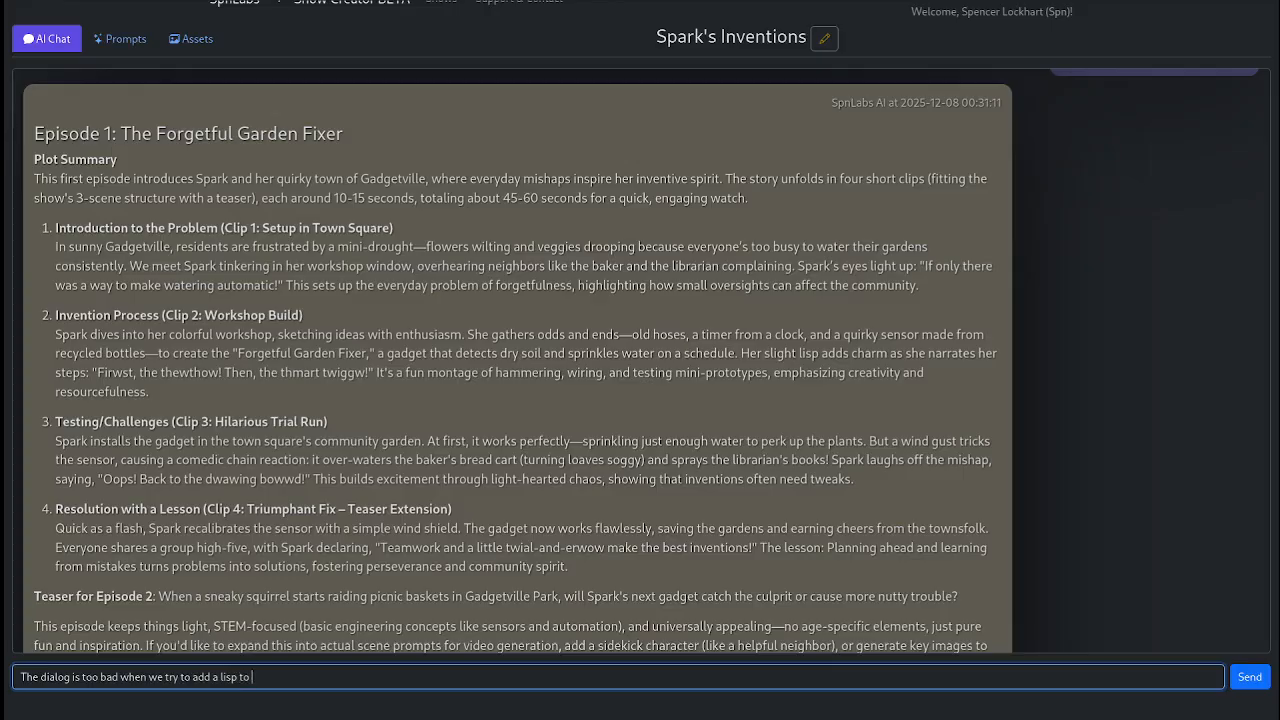
pyautogui.write(' like in this scene: "')
pyautogui.hotkey('ctrl', 'v')
pyautogui.write('"')
pyautogui.press('Return')
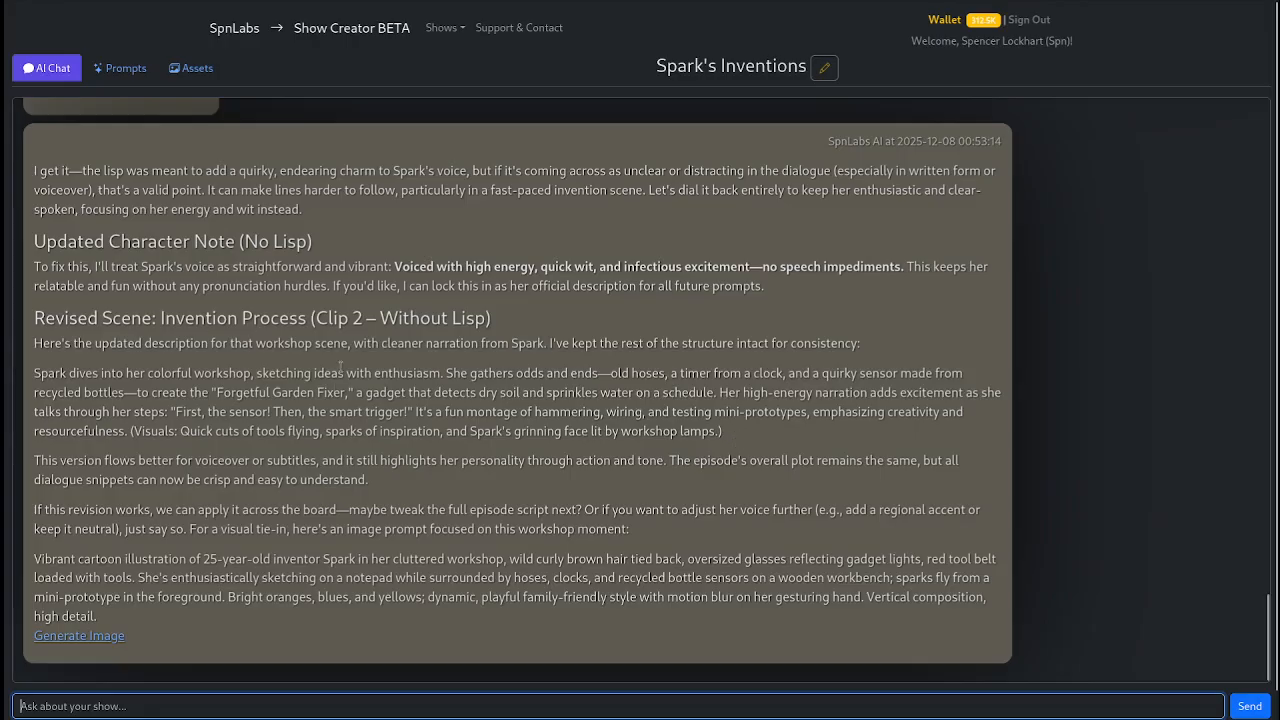
# Step: Copy the revised Clip 2 scene description without the lisp from the chat reply and paste it as a new Veo video prompt
pyautogui.moveTo(745, 432); pyautogui.dragTo(34, 373)
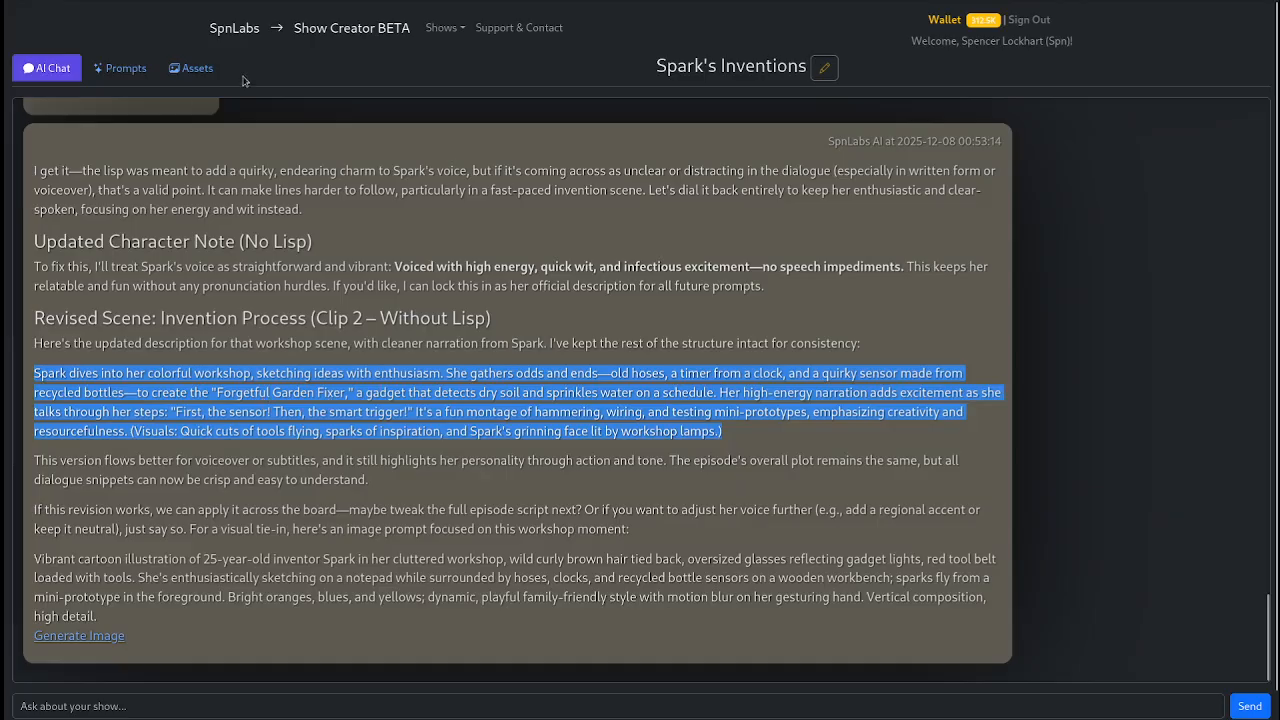
pyautogui.click(197, 67)
pyautogui.click(505, 108)
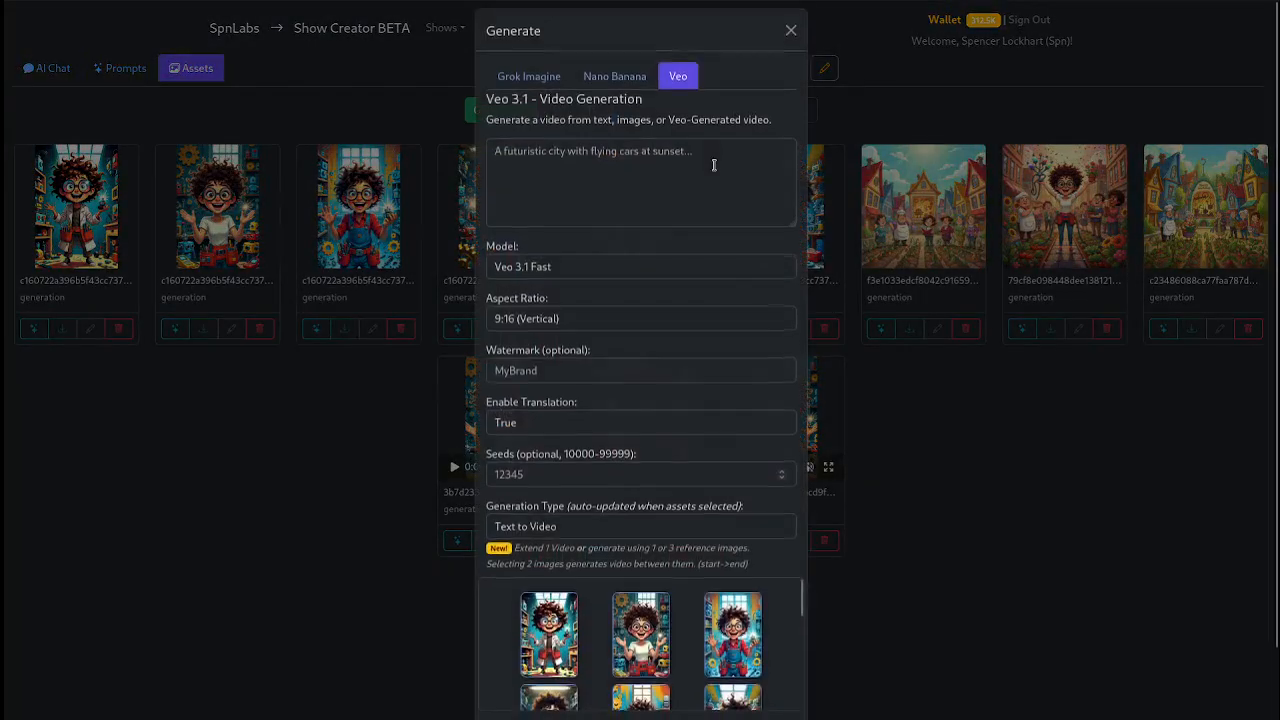
pyautogui.click(714, 165)
pyautogui.hotkey('ctrl', 'v')
# Step: Select the workshop sketching image and the white-shirt Spark image as first/last frames, check the prompt and generate the Veo 3.1 Fast video
pyautogui.scroll(-1, 641, 650)
pyautogui.click(665, 685)
pyautogui.scroll(1, 679, 688)
pyautogui.click(677, 686)
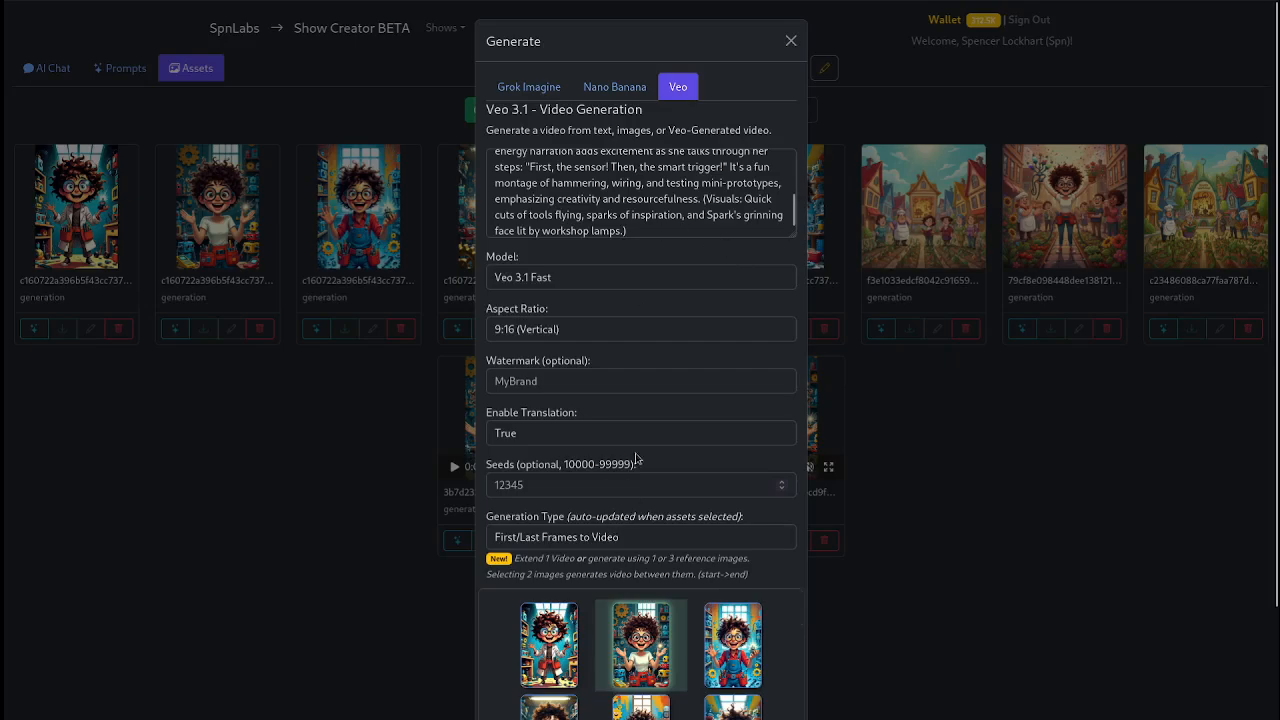
pyautogui.scroll(3, 638, 233)
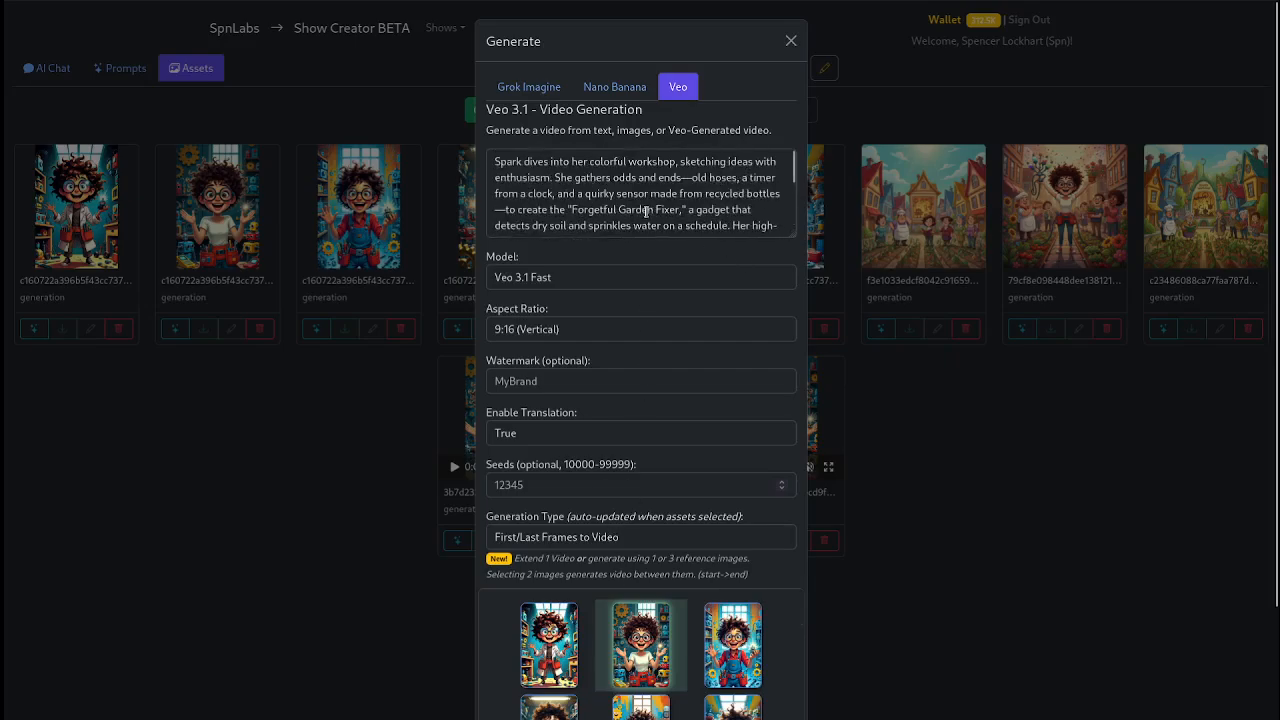
pyautogui.scroll(-6, 638, 233)
pyautogui.click(745, 679)
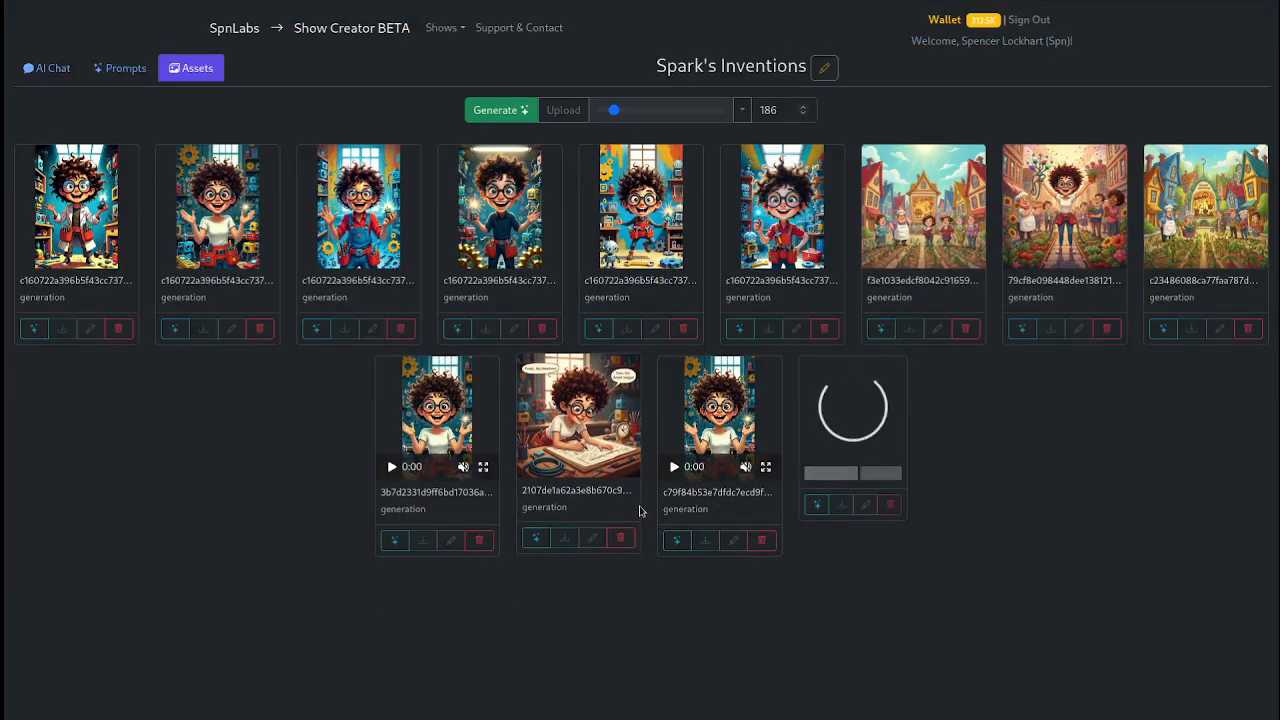
# Step: Compare the chat's updated no-lisp character note with Spark's saved character description in the show prompts
pyautogui.click(60, 69)
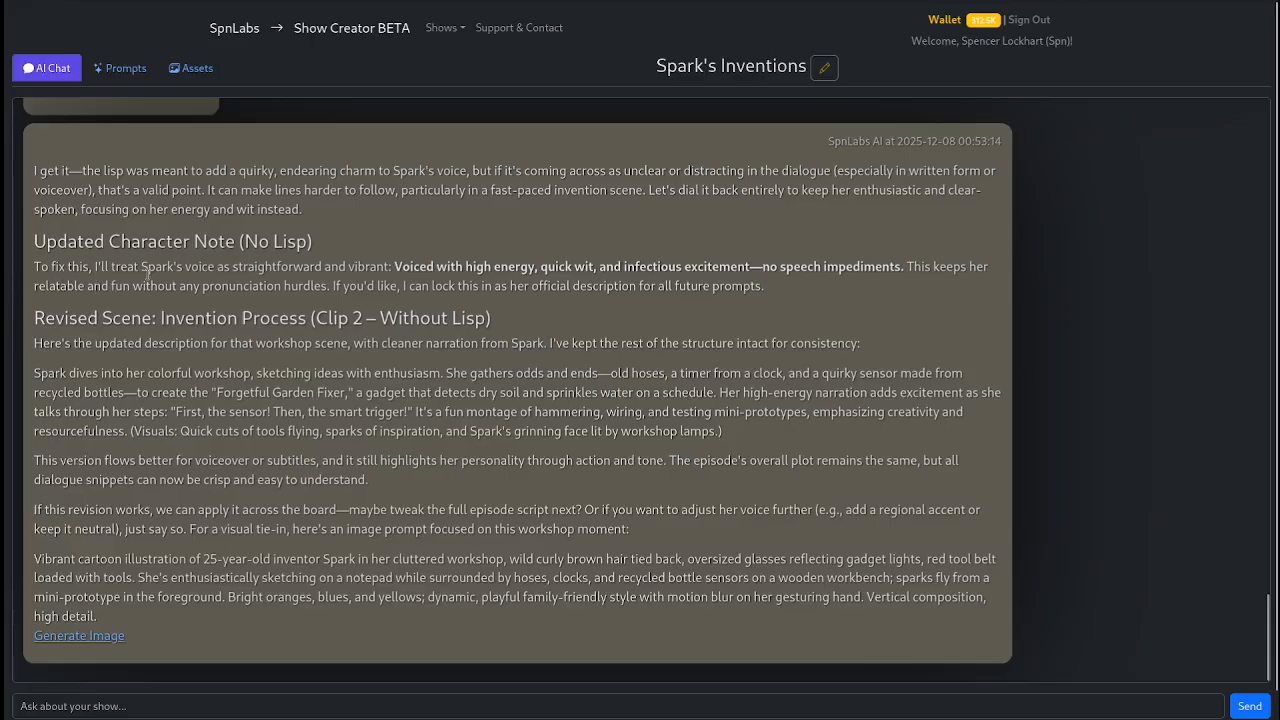
pyautogui.moveTo(123, 283); pyautogui.dragTo(221, 285)
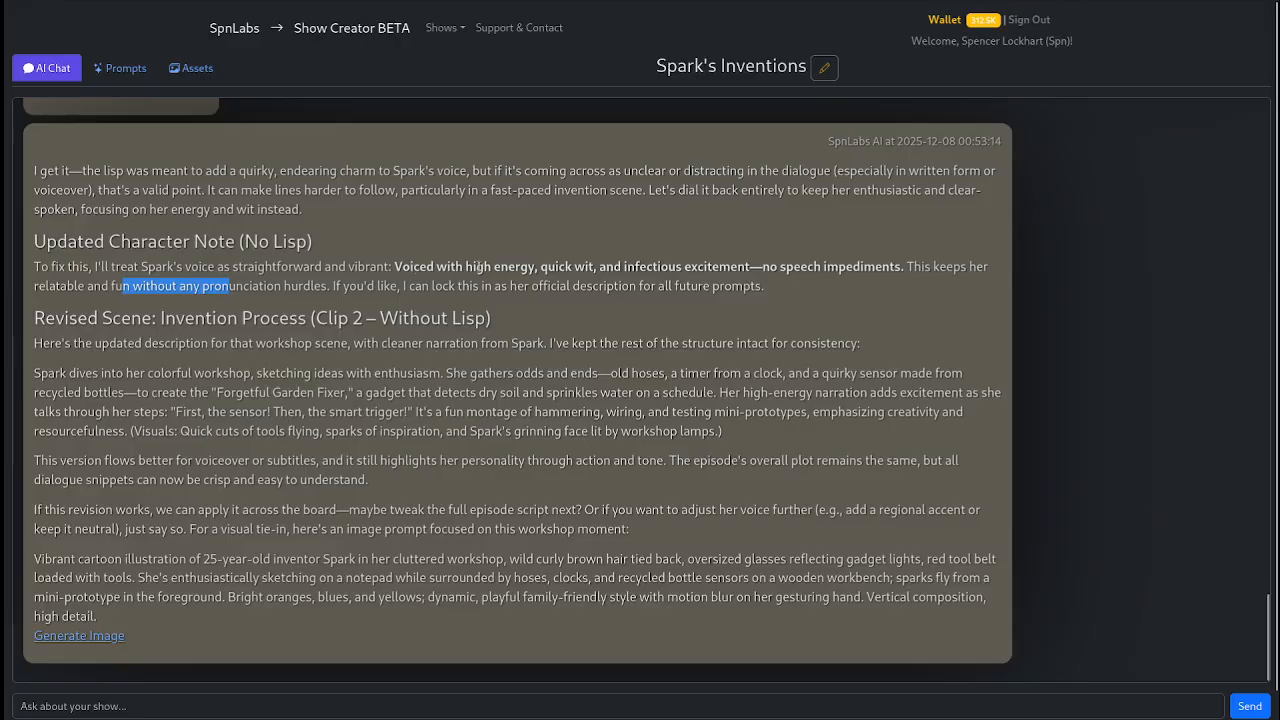
pyautogui.click(122, 68)
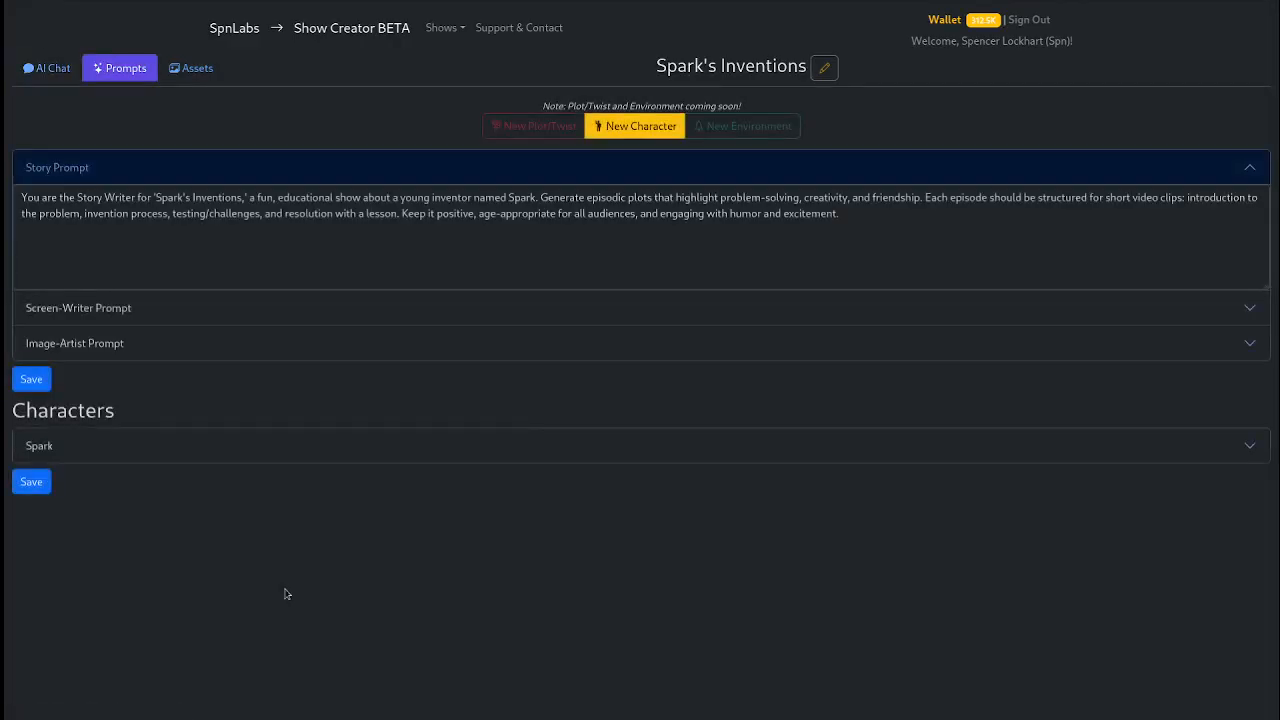
pyautogui.click(163, 444)
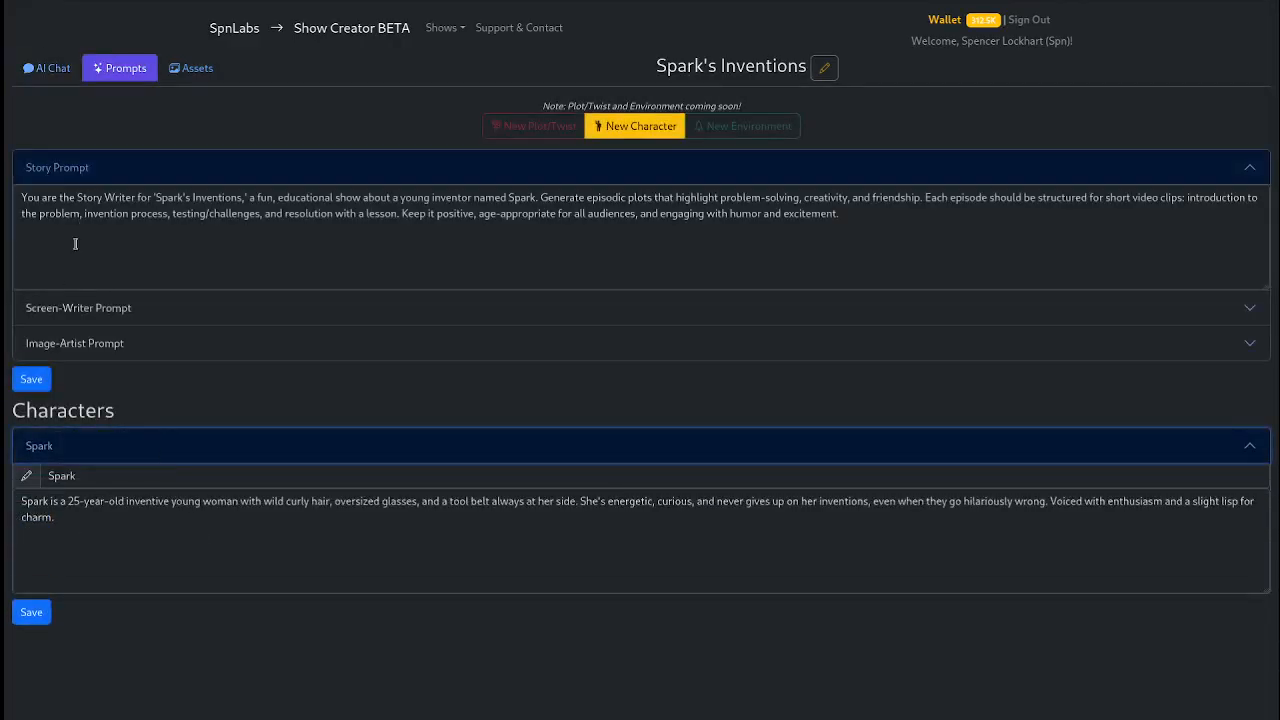
pyautogui.click(22, 66)
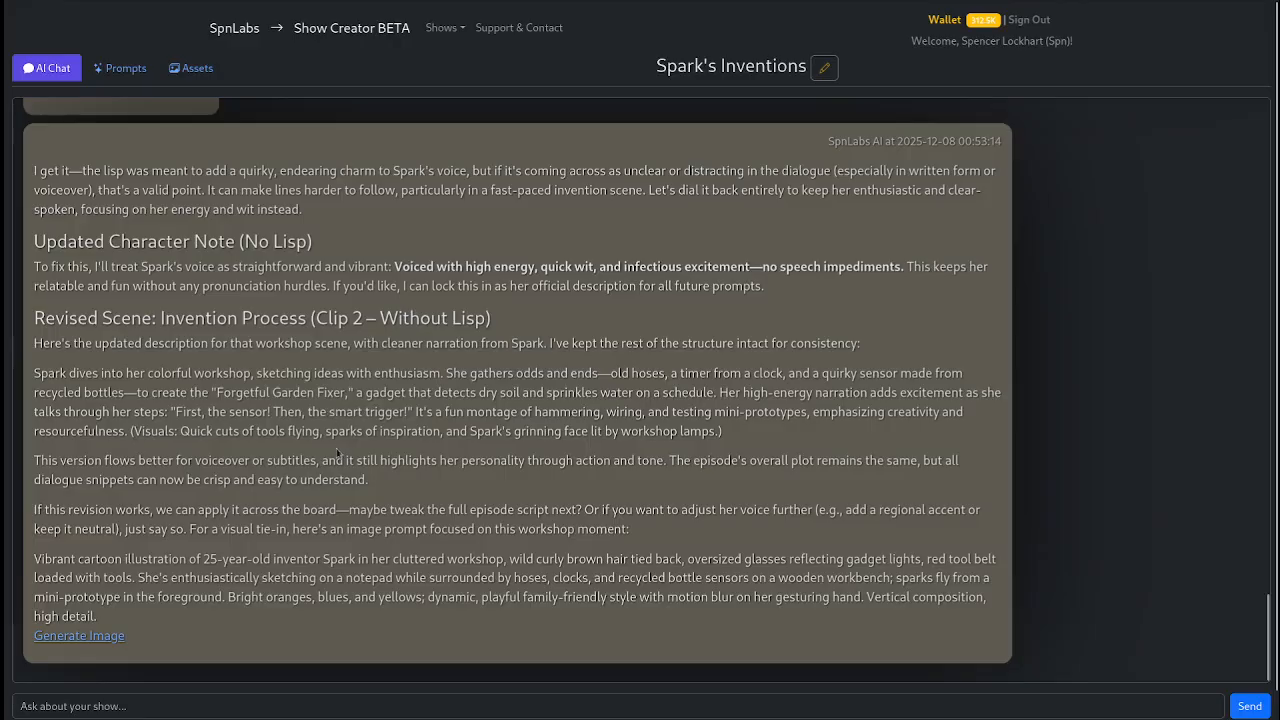
# Step: Play the first Spark video in the assets and return to the revised Clip 2 reply in the AI chat
pyautogui.click(191, 68)
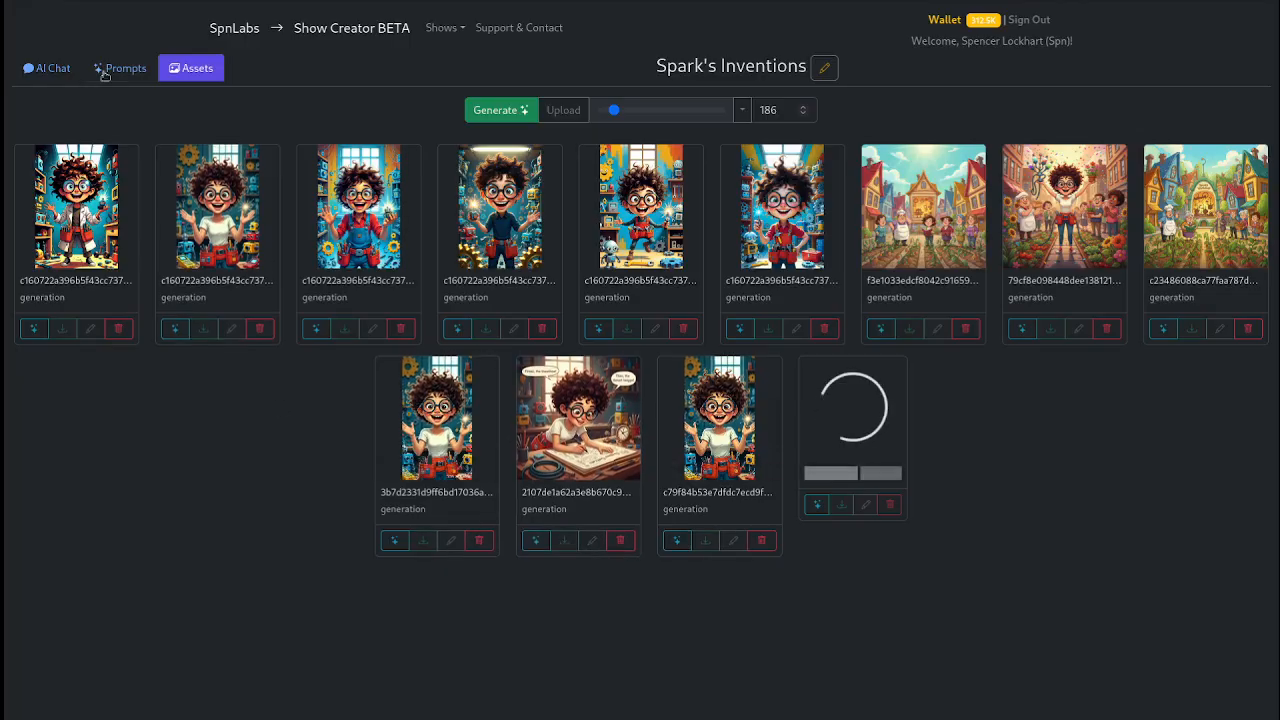
pyautogui.click(391, 465)
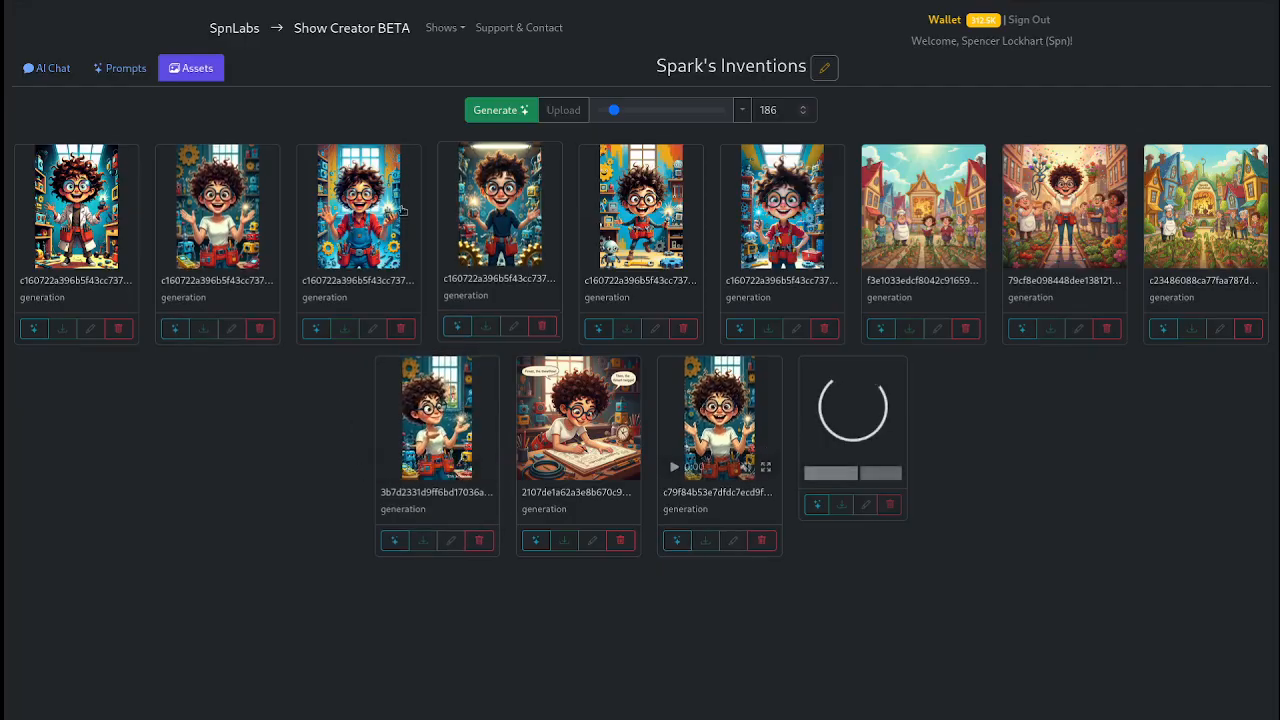
pyautogui.click(47, 68)
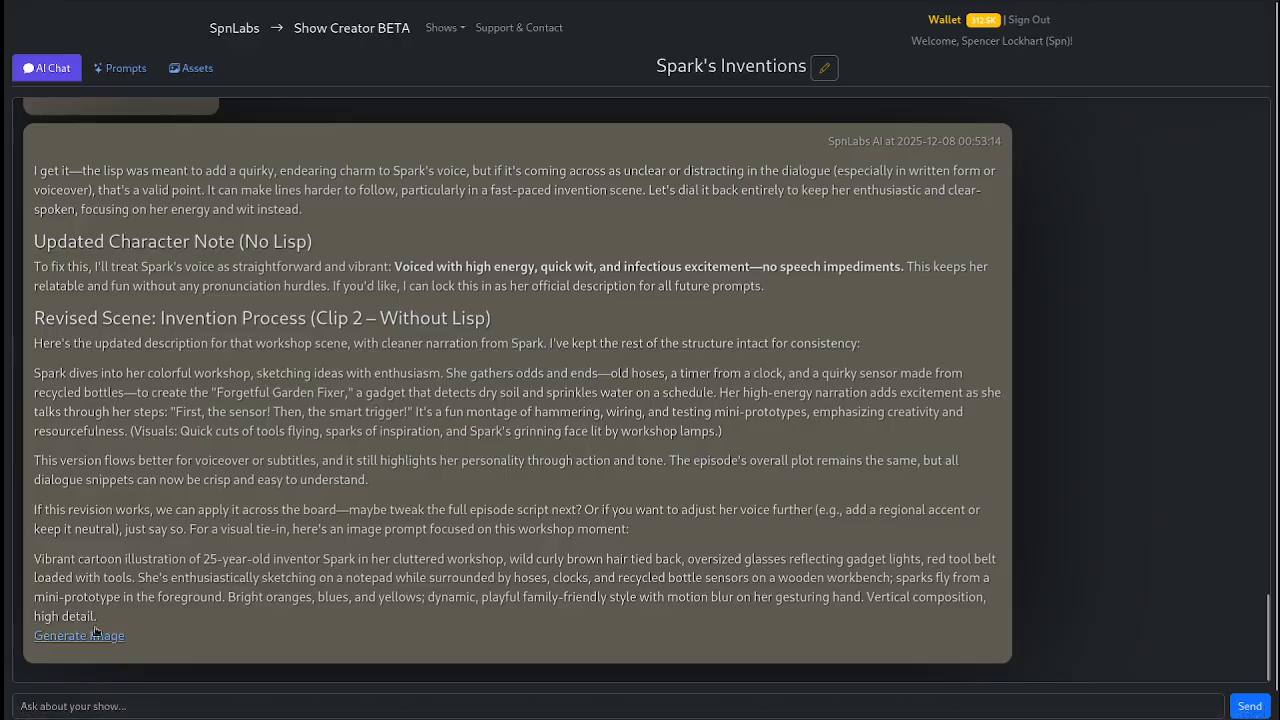
# Step: Enlarge the asset previews to 674 and play the newly generated Clip 2 video at the end of the assets
pyautogui.click(197, 68)
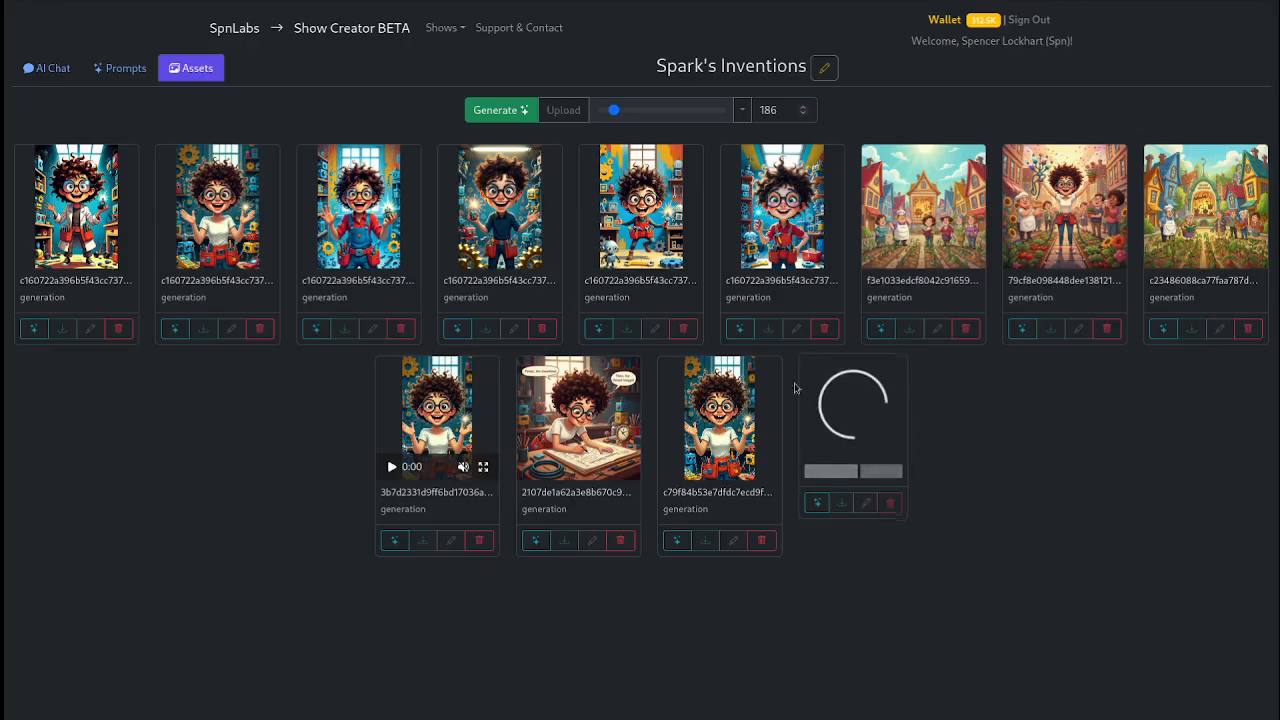
pyautogui.click(660, 111)
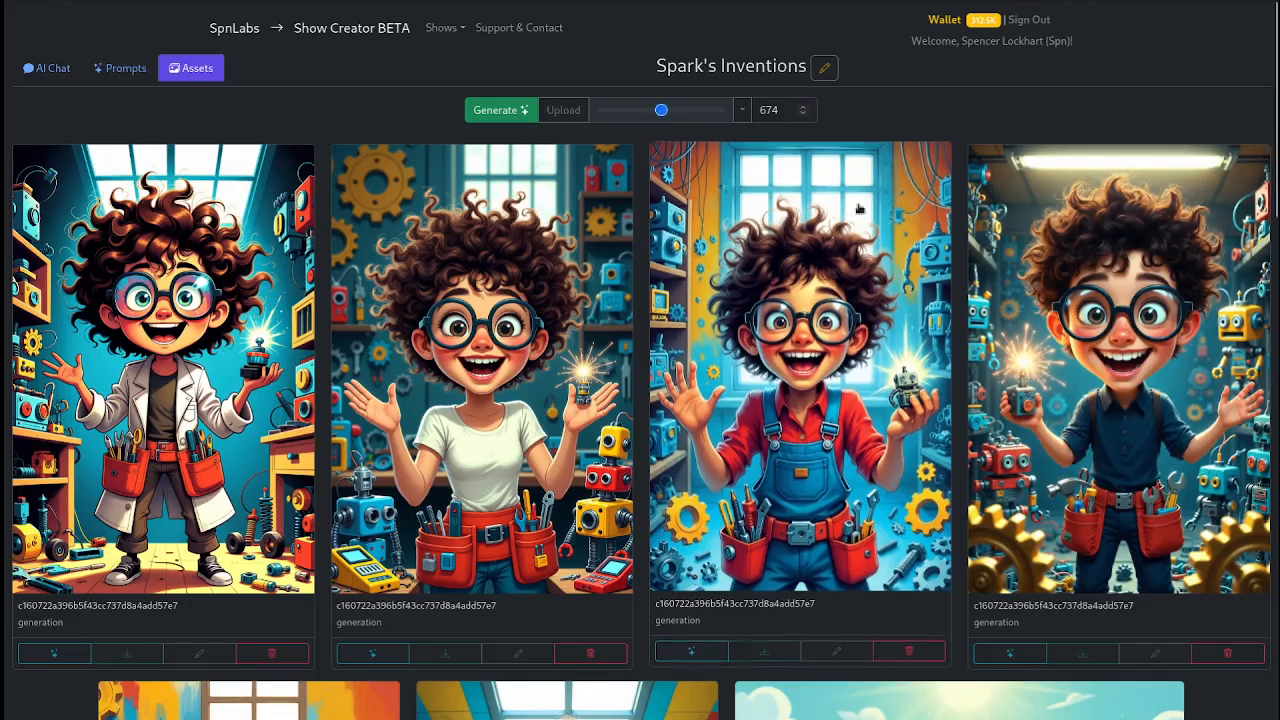
pyautogui.moveTo(1276, 164); pyautogui.dragTo(1277, 690)
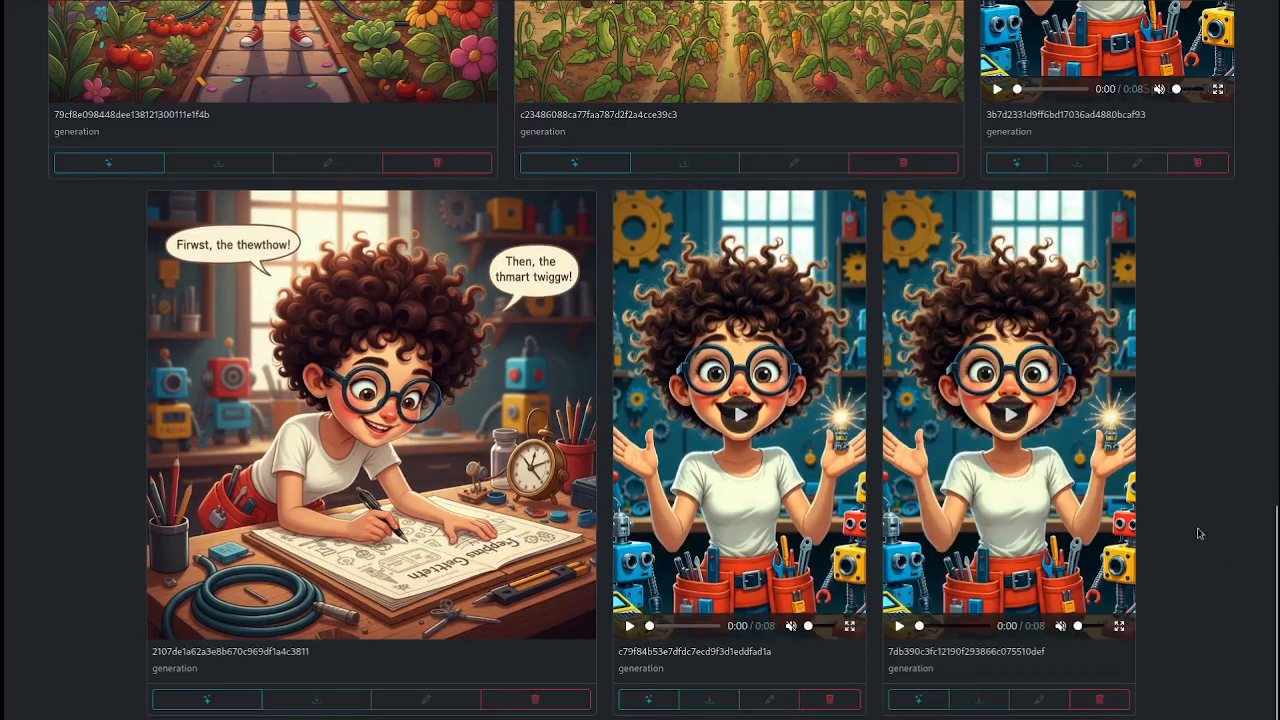
pyautogui.click(1016, 420)
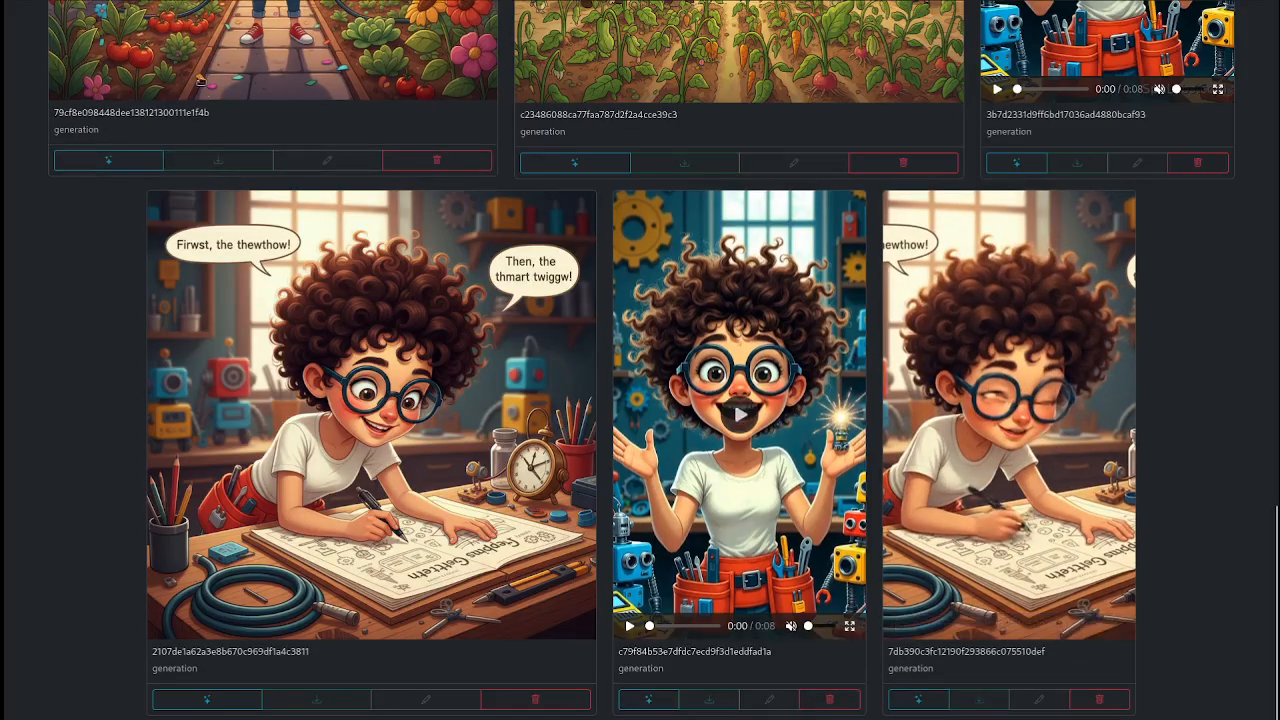
# Step: Send the messages "Alright" and "next scene" to the AI chat
pyautogui.scroll(10, 958, 403)
pyautogui.scroll(5, 248, 178)
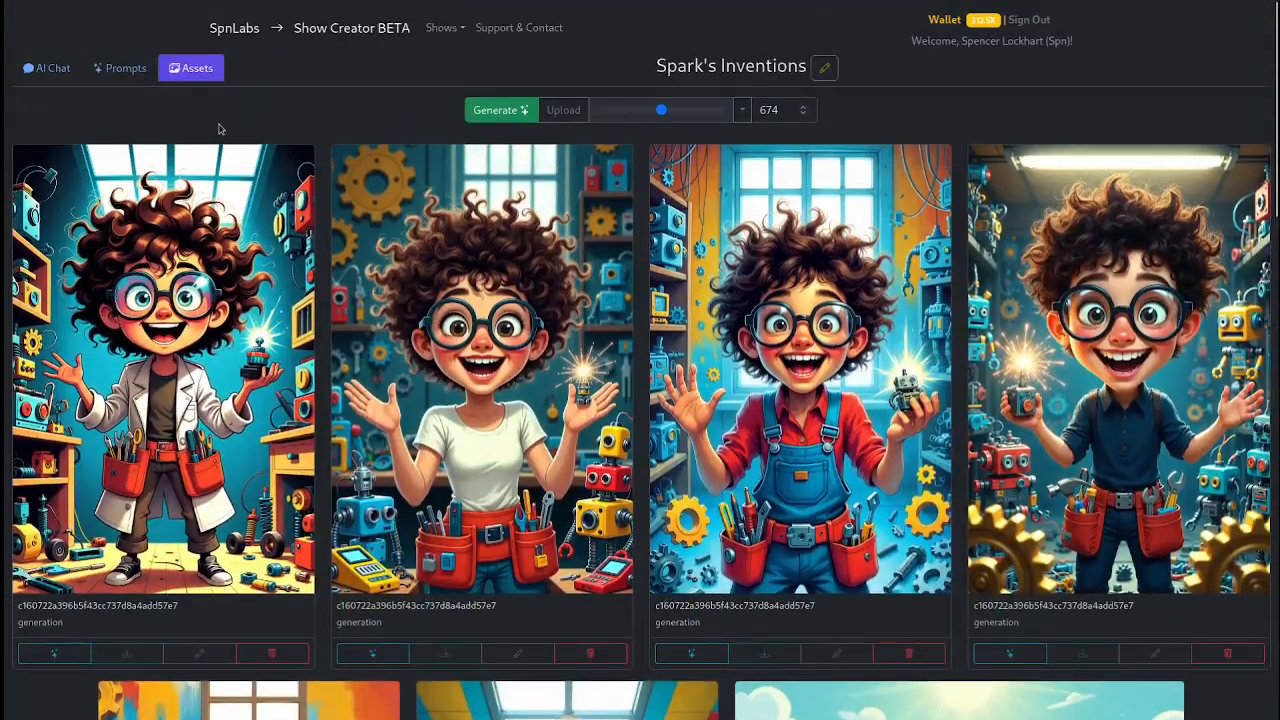
pyautogui.click(48, 68)
pyautogui.click(231, 700)
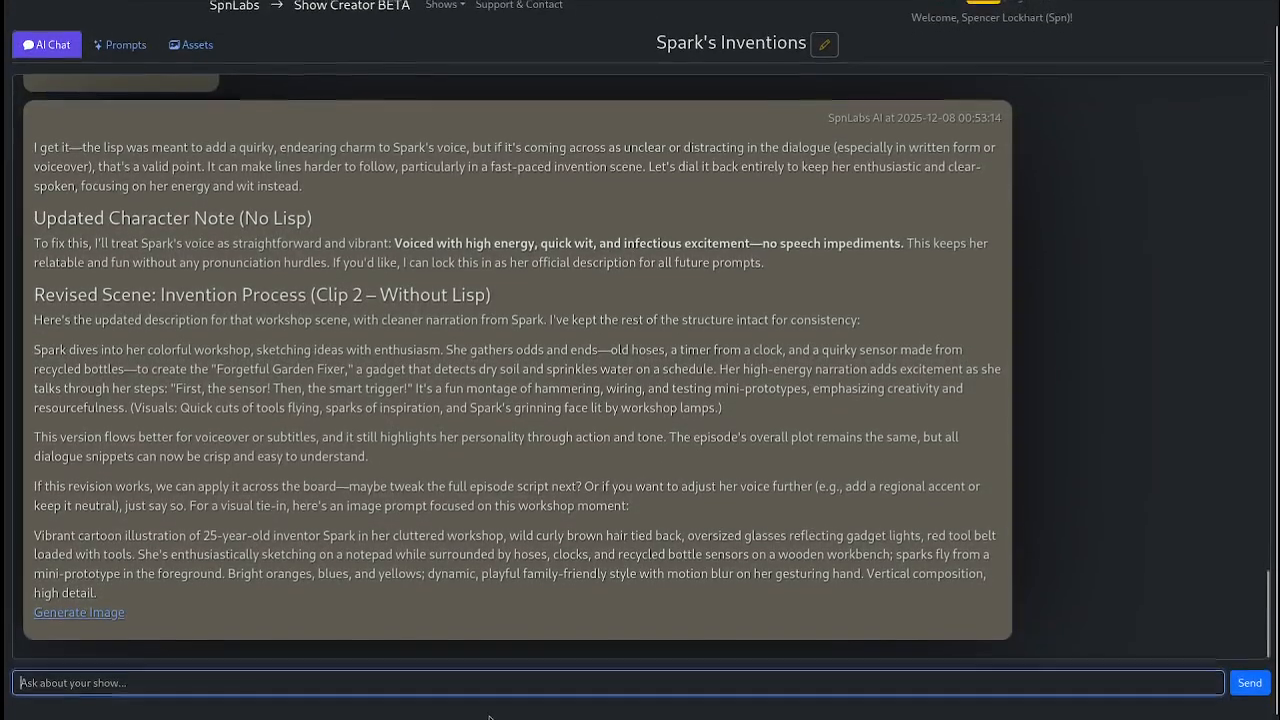
pyautogui.write('Alright')
pyautogui.press('Return')
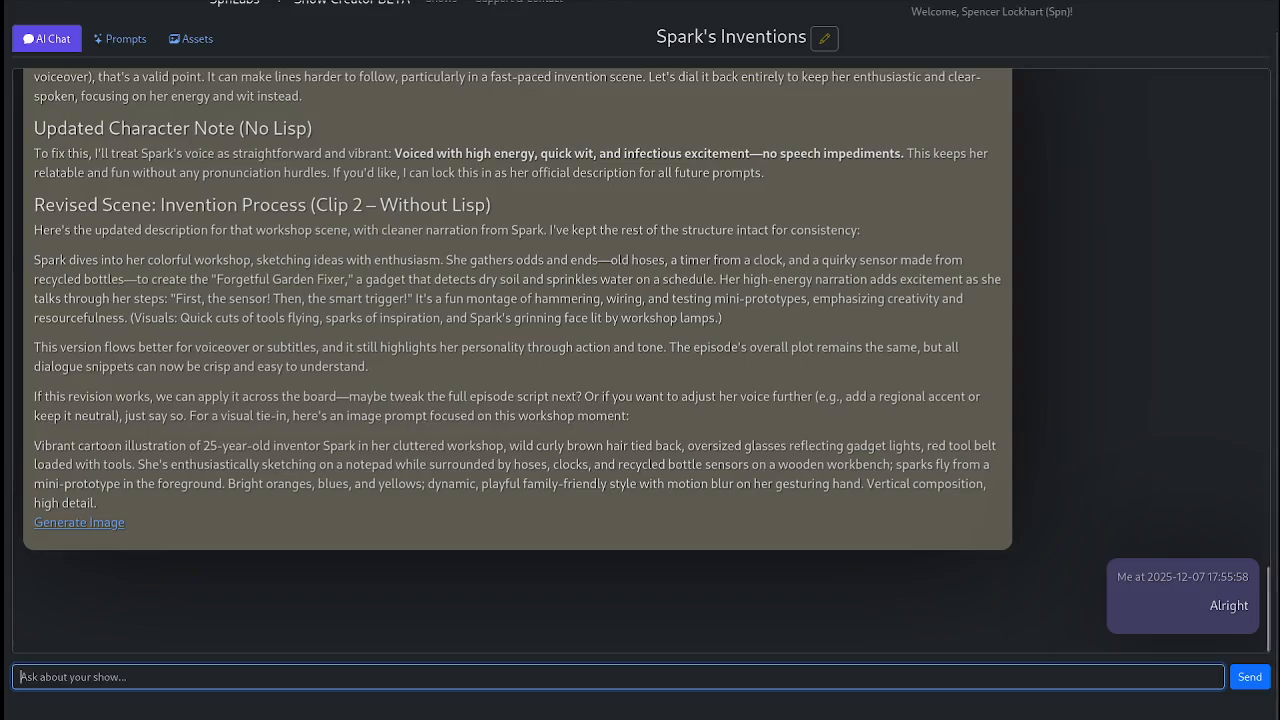
pyautogui.write('next scene')
pyautogui.press('Return')
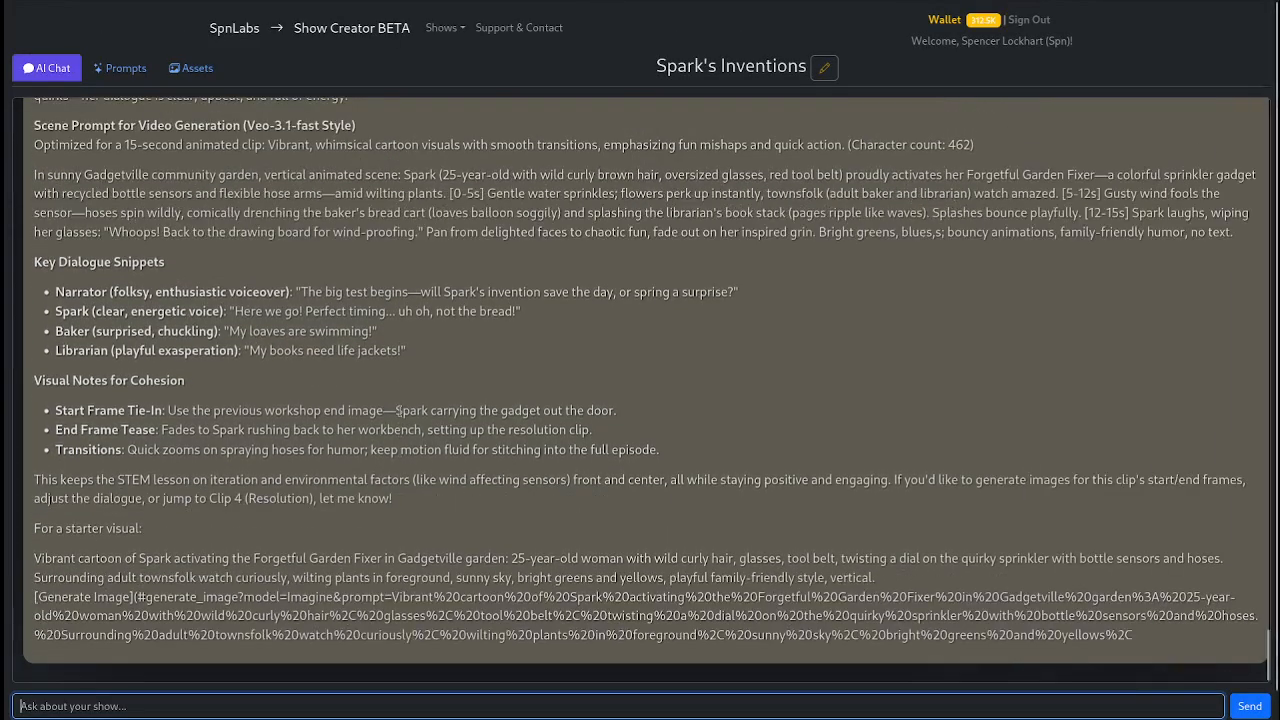
# Step: Review the Clip 3 replies and copy the Testing/Challenges (Clip 3: Hilarious Trial Run) description from the Episode 1 plot summary
pyautogui.scroll(10, 400, 415)
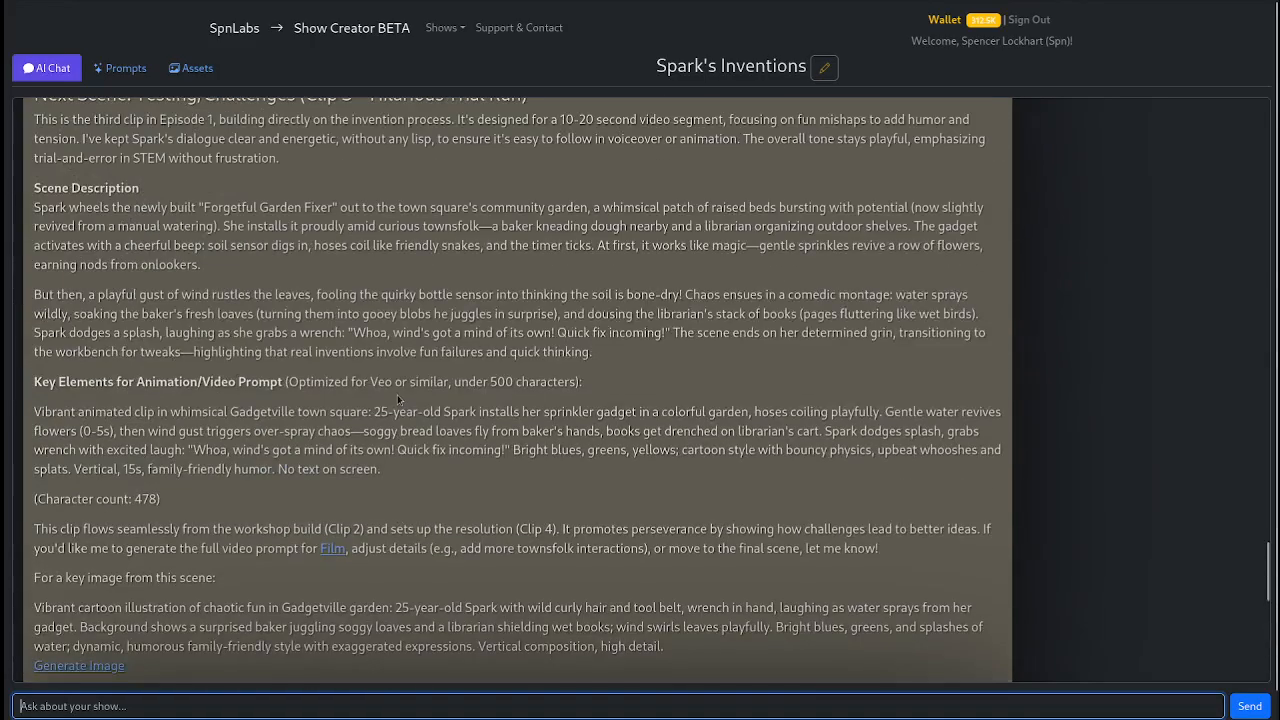
pyautogui.scroll(-3, 400, 395)
pyautogui.scroll(-3, 397, 391)
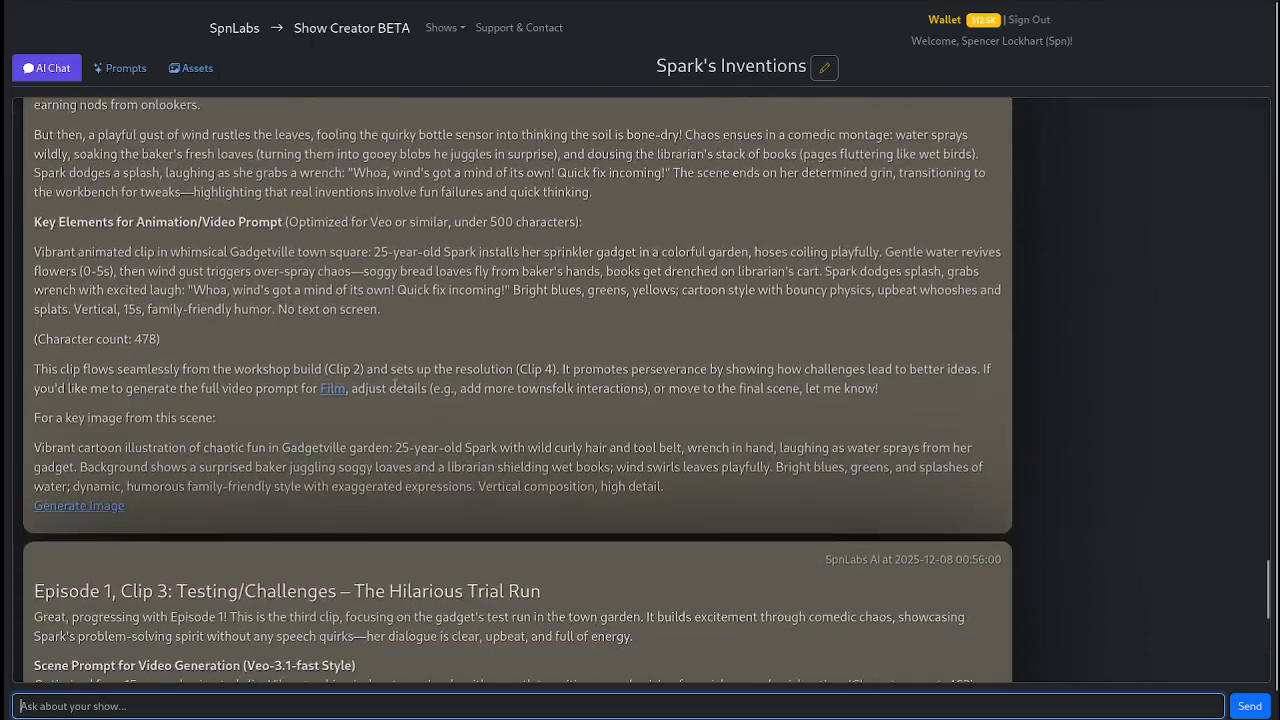
pyautogui.scroll(4, 393, 381)
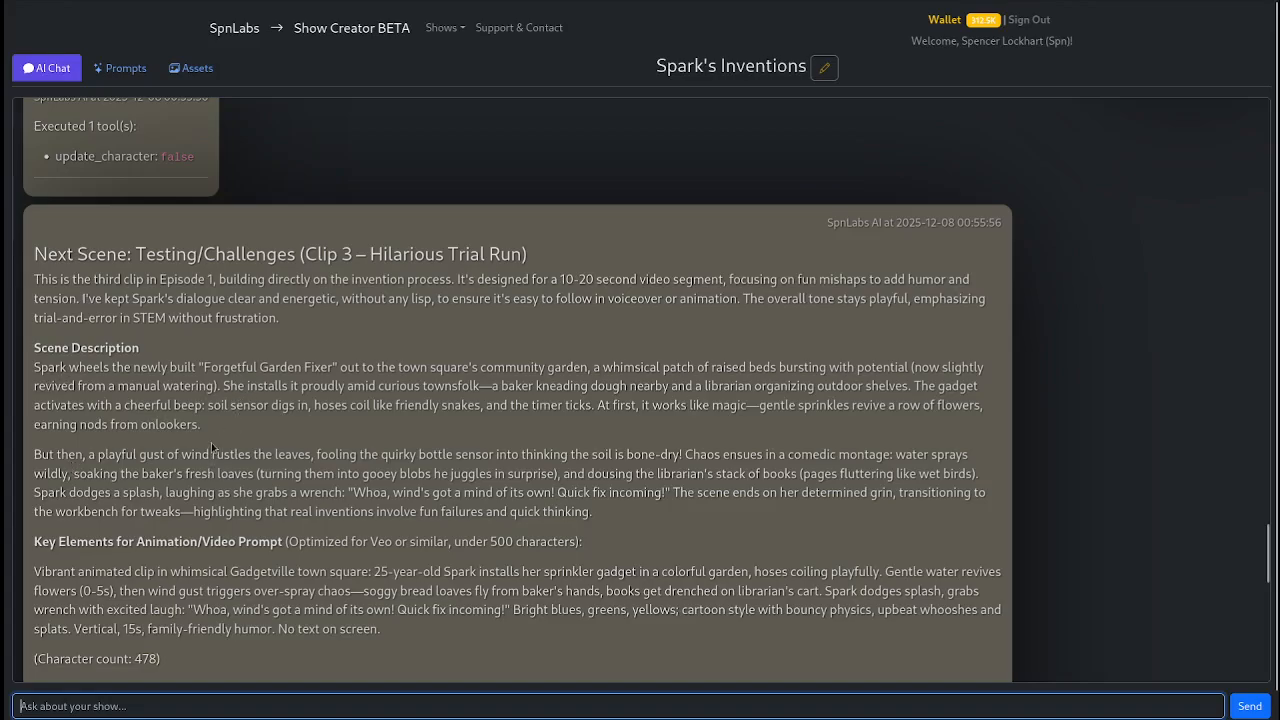
pyautogui.scroll(-15, 211, 447)
pyautogui.scroll(15, 211, 420)
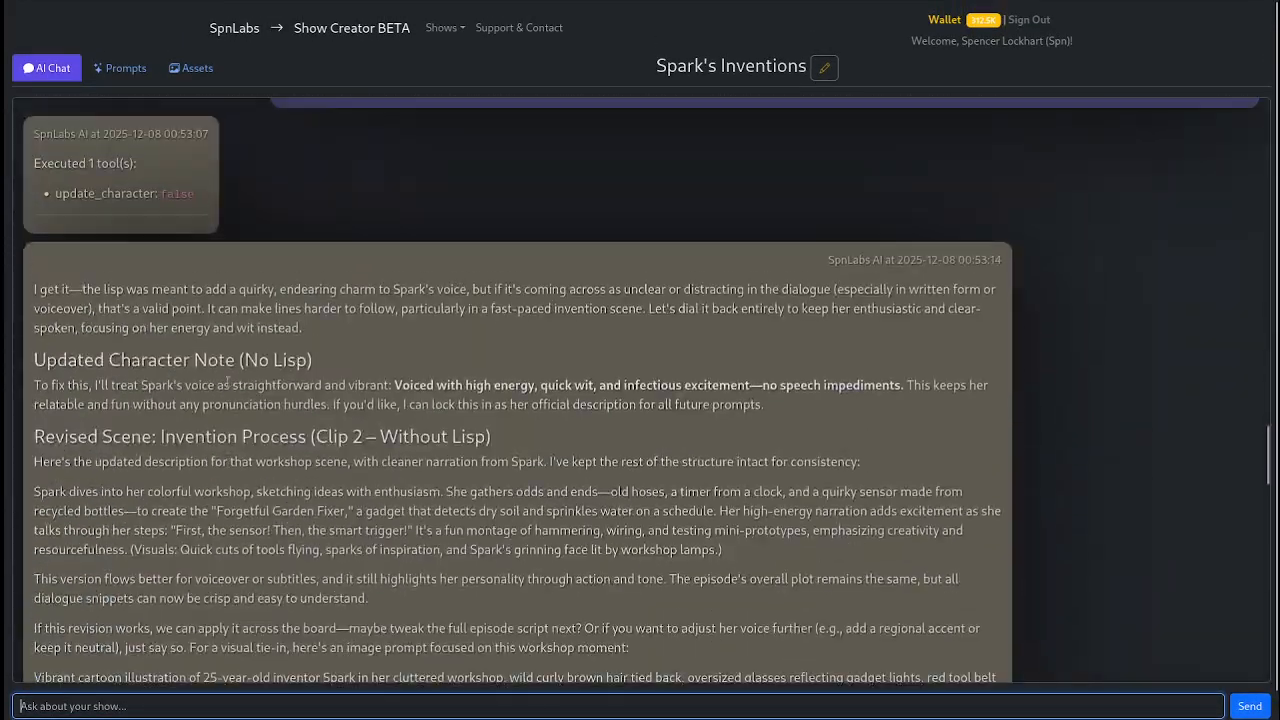
pyautogui.scroll(15, 228, 381)
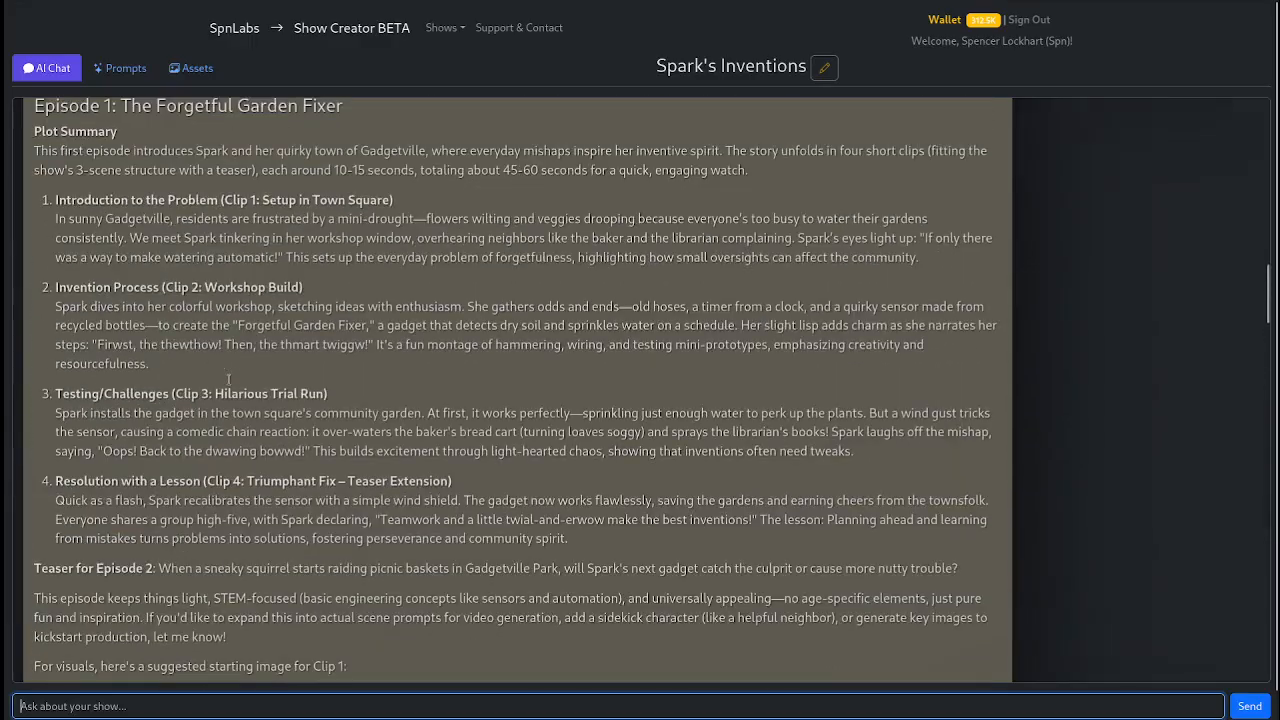
pyautogui.moveTo(50, 418); pyautogui.dragTo(896, 444)
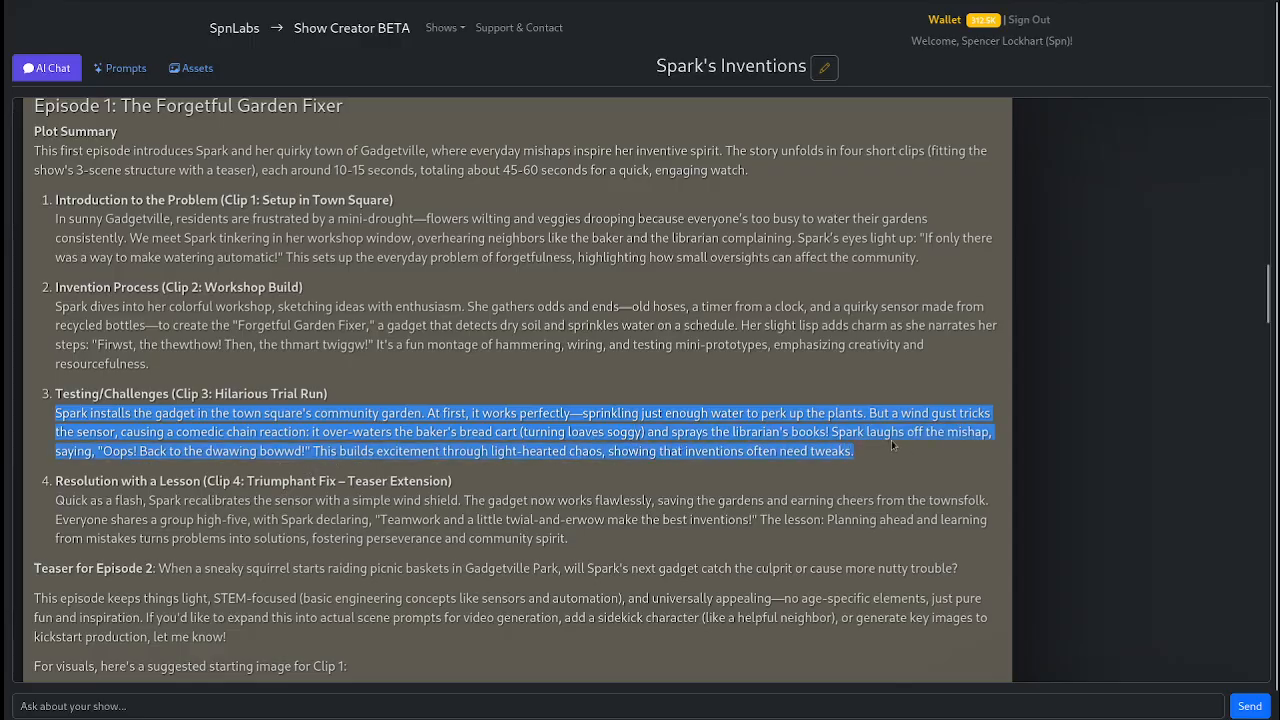
# Step: Paste the copied Clip 3 description as a new Veo video prompt and correct Spark's line to "Oops! Back to the drawing board!"
pyautogui.click(190, 68)
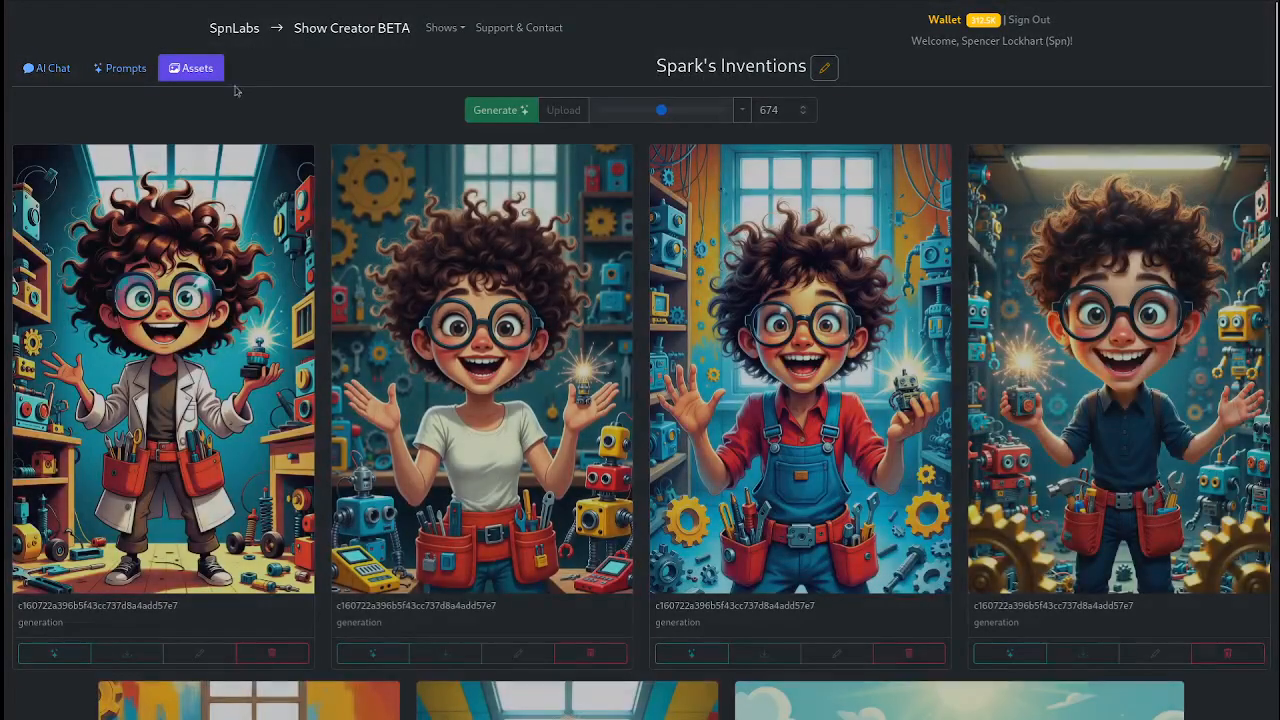
pyautogui.scroll(-3, 918, 380)
pyautogui.scroll(3, 918, 380)
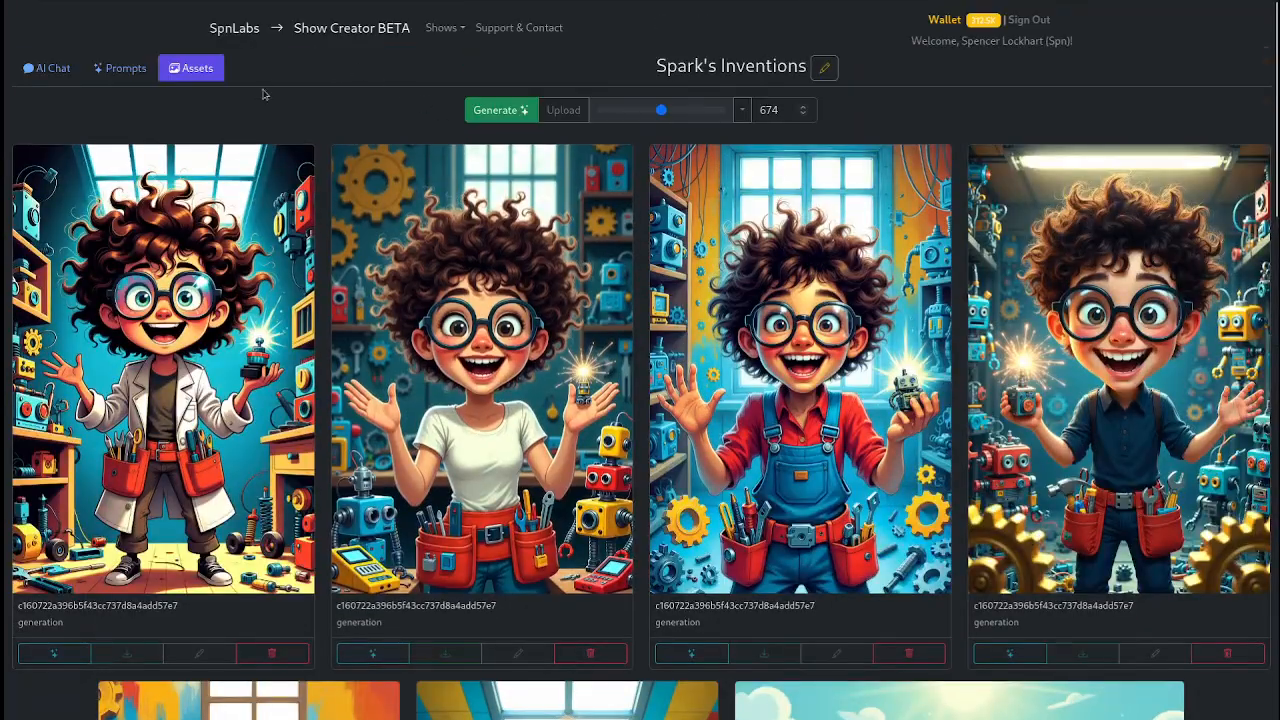
pyautogui.click(474, 112)
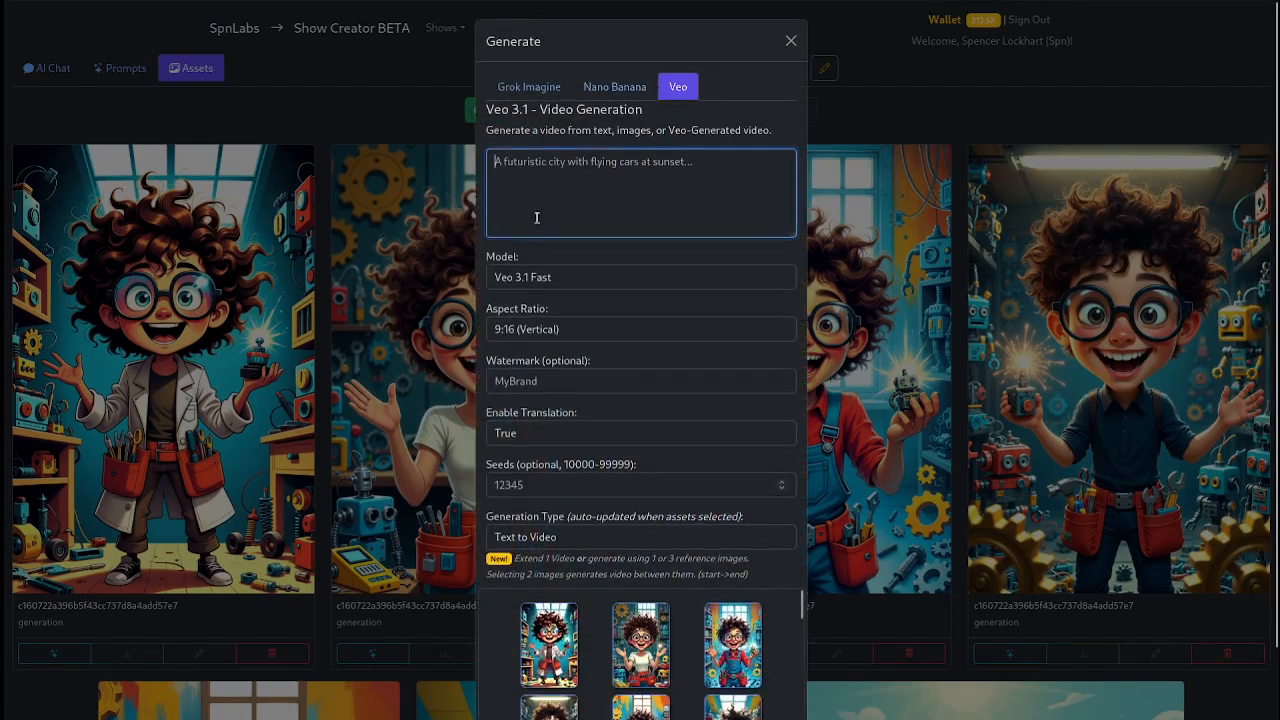
pyautogui.click(560, 203)
pyautogui.hotkey('ctrl', 'v')
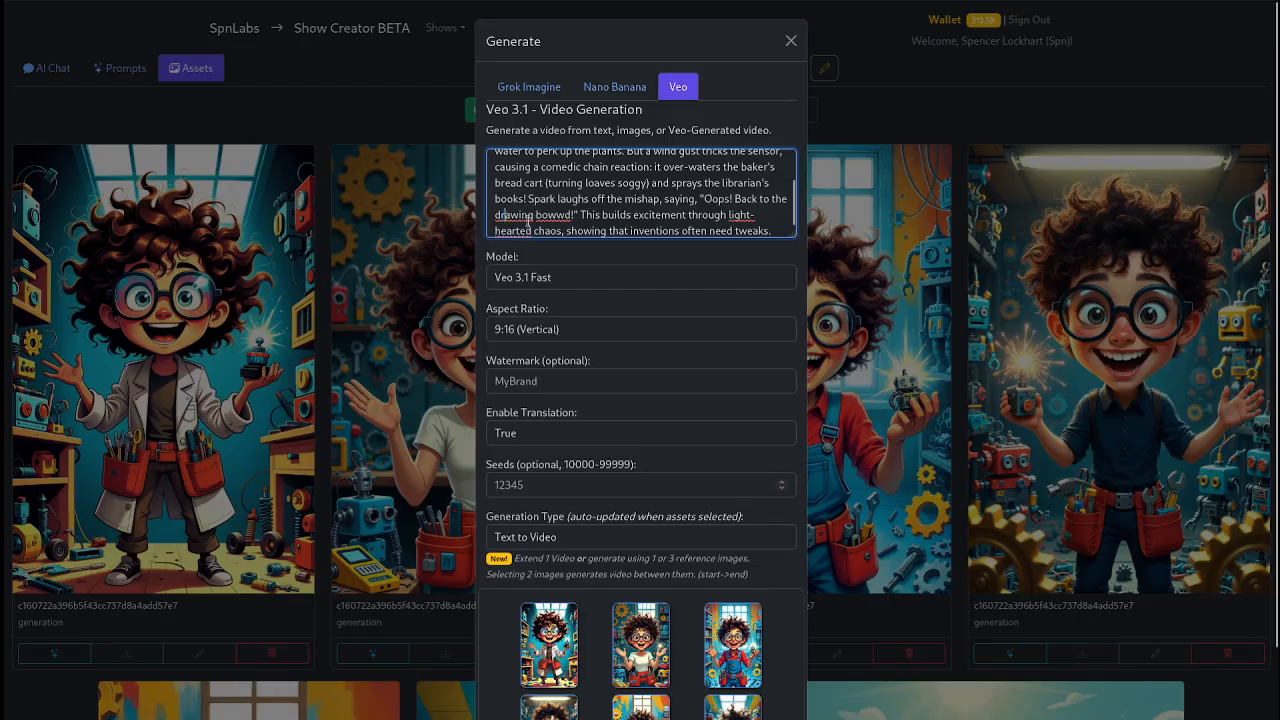
pyautogui.moveTo(550, 216); pyautogui.dragTo(564, 215)
pyautogui.write('ar')
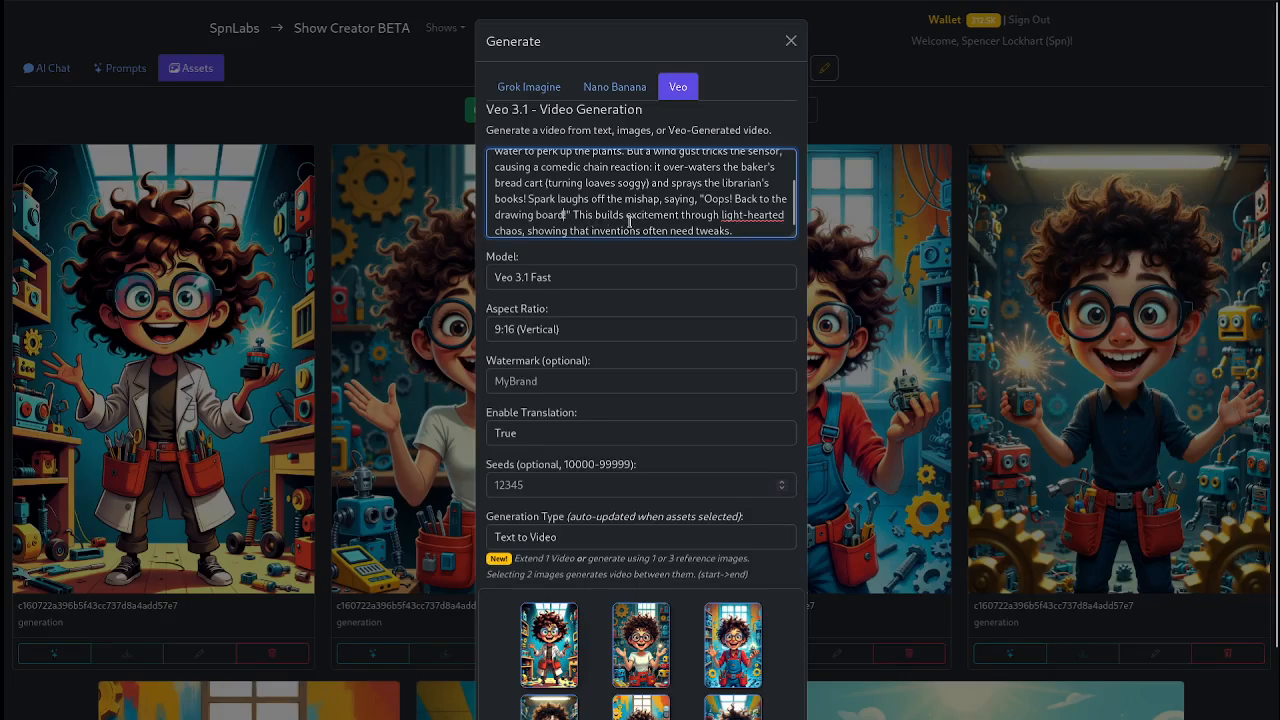
pyautogui.scroll(3, 629, 222)
pyautogui.scroll(-3, 617, 190)
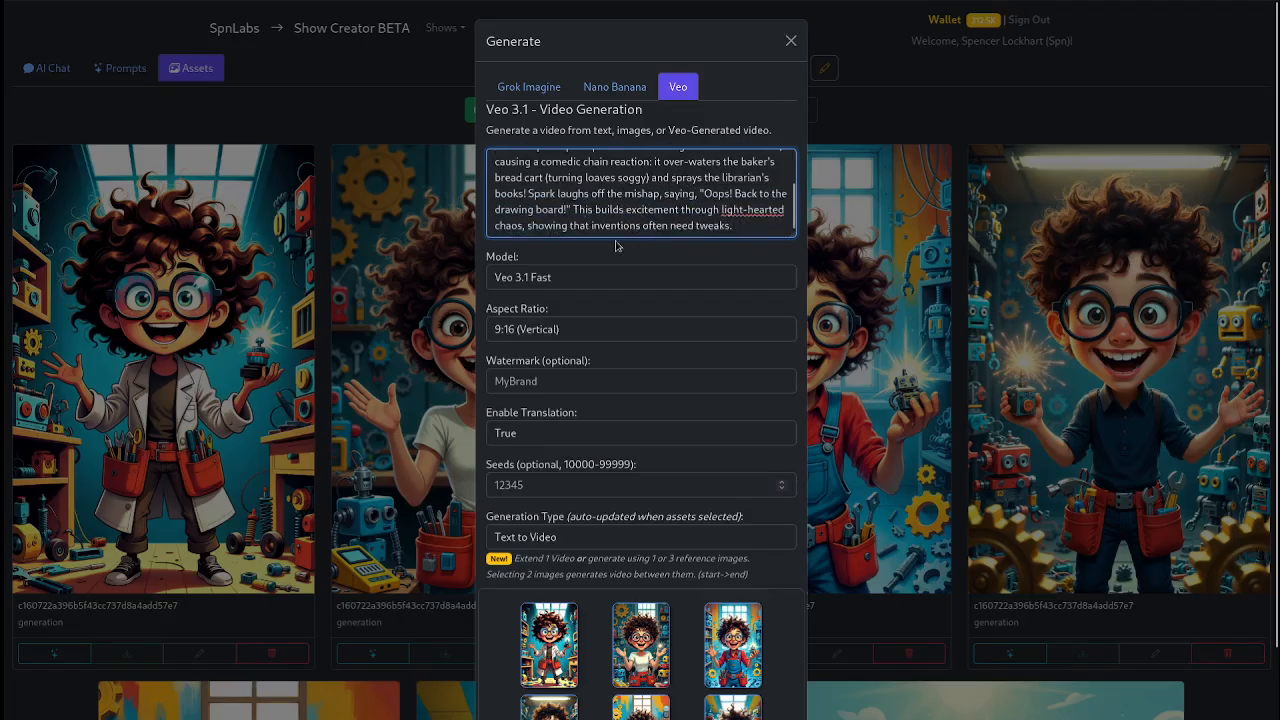
# Step: Choose the last video in the asset list, the revised Clip 2, as the source for an Extend Video generation
pyautogui.scroll(-1, 748, 222)
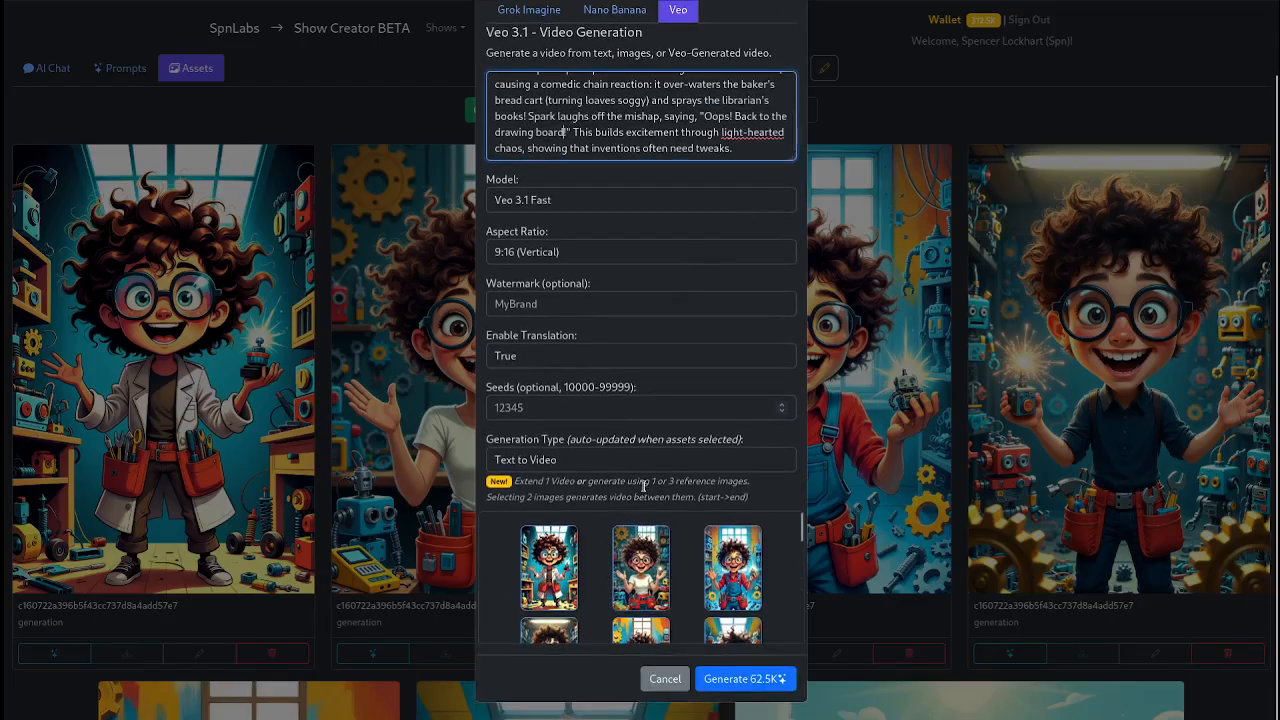
pyautogui.scroll(-3, 637, 590)
pyautogui.scroll(-1, 640, 600)
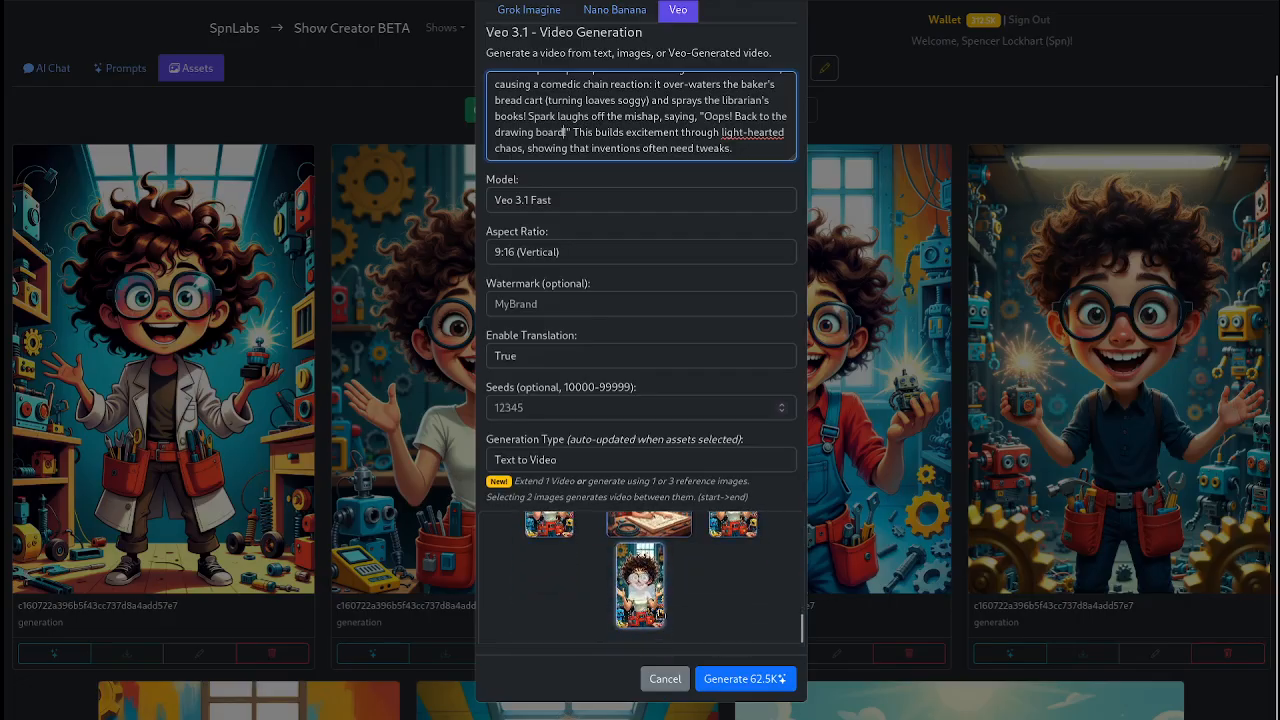
pyautogui.scroll(3, 695, 610)
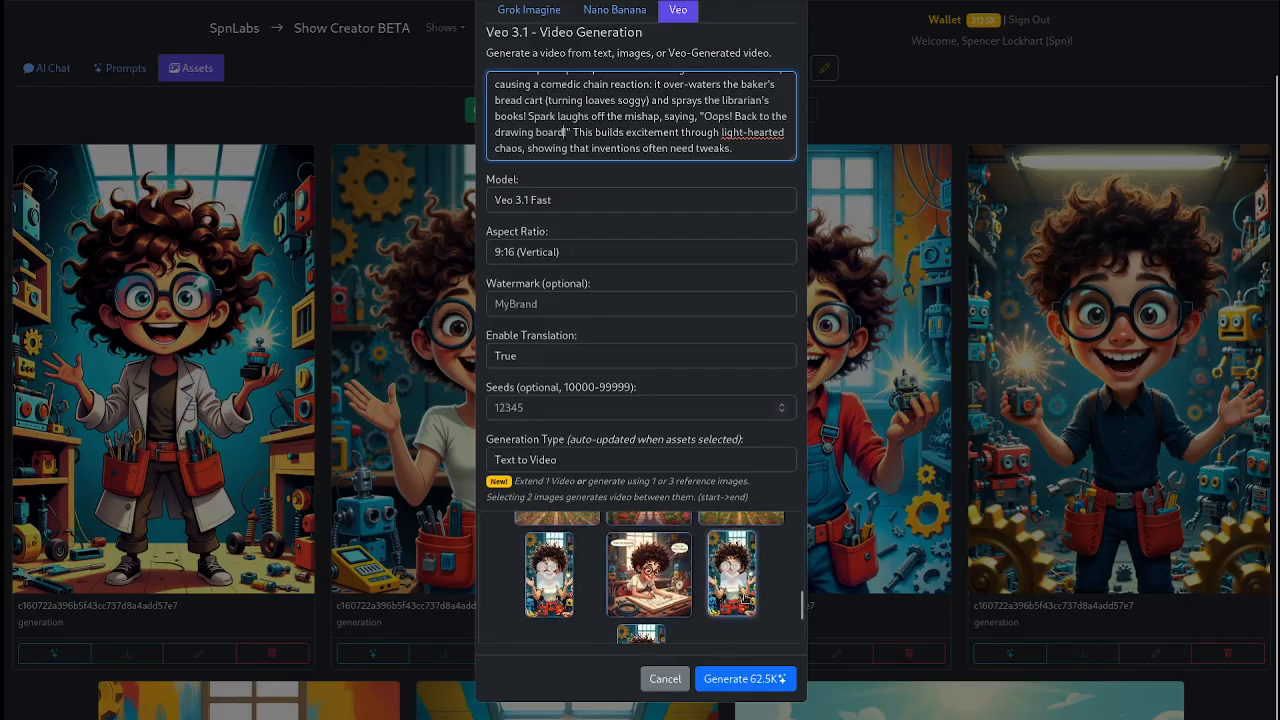
pyautogui.scroll(-3, 735, 580)
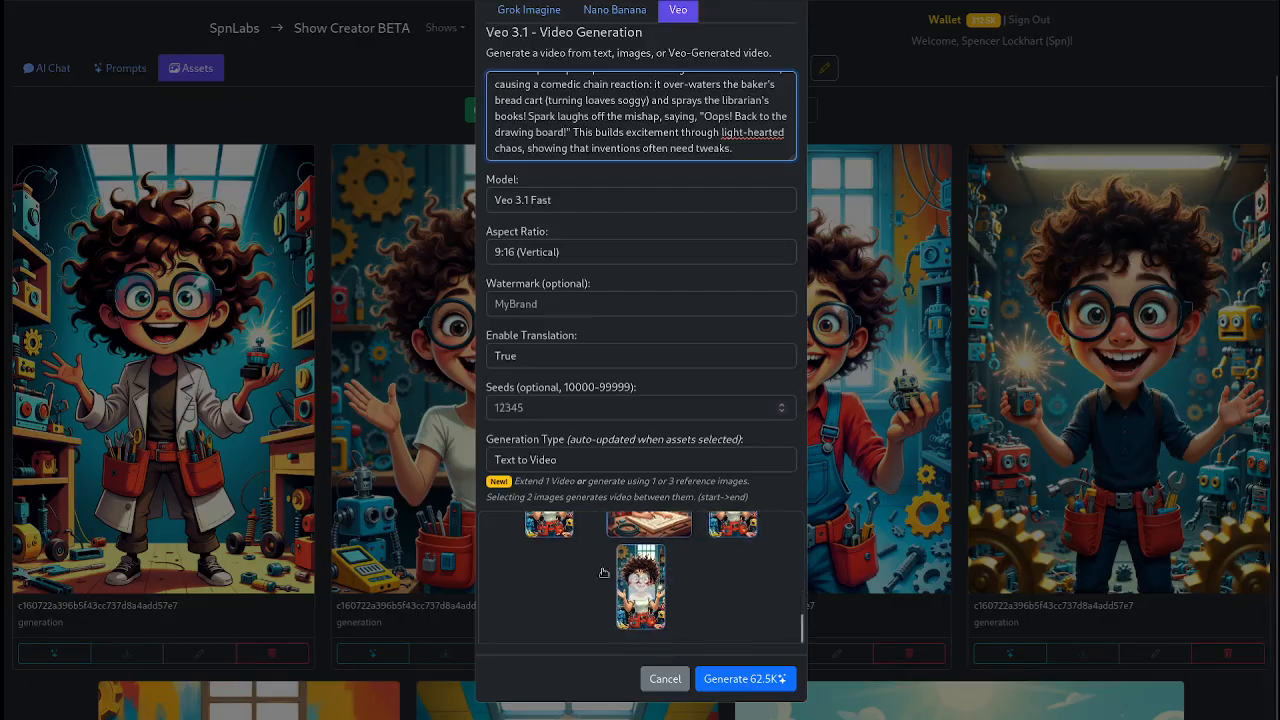
pyautogui.click(642, 588)
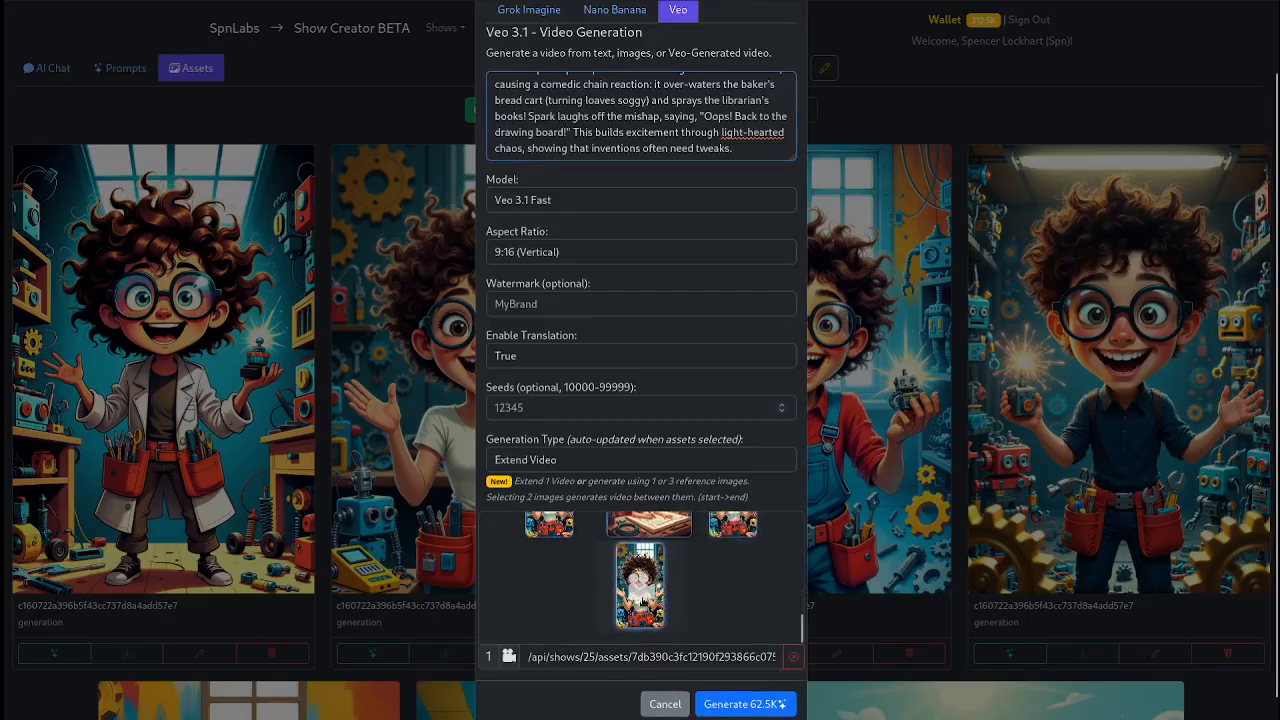
pyautogui.moveTo(714, 658); pyautogui.dragTo(925, 645)
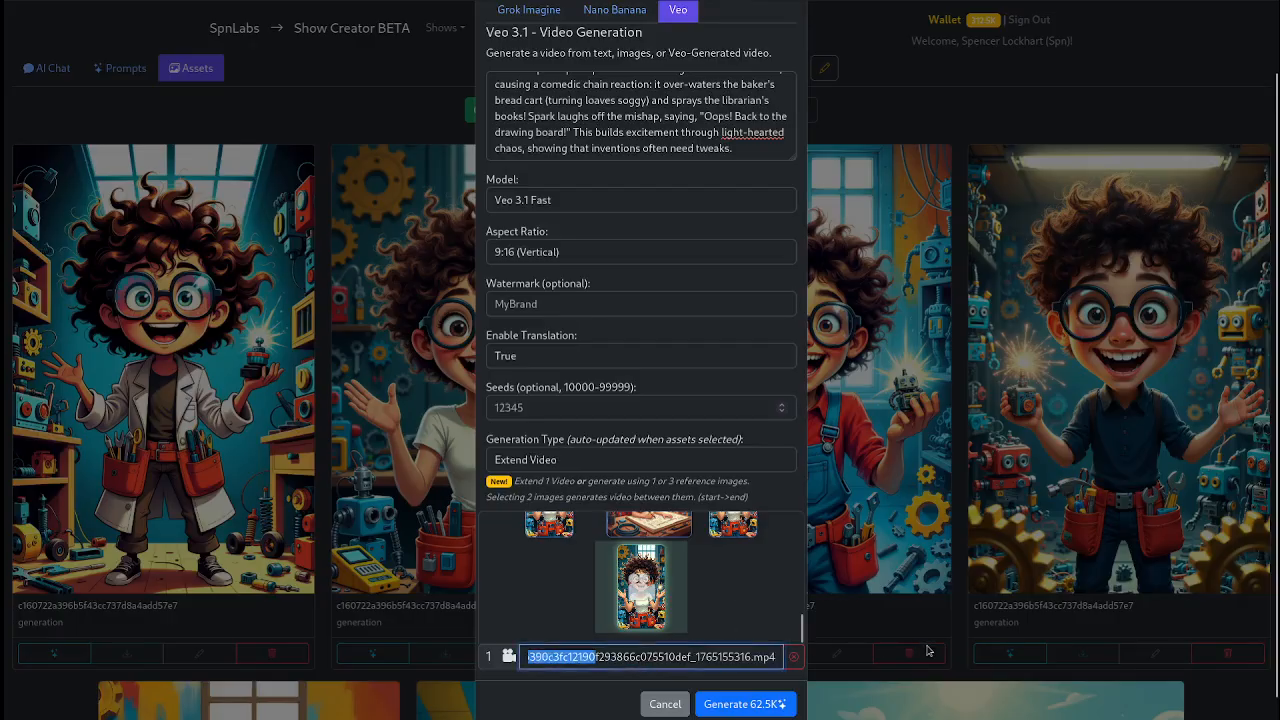
pyautogui.click(751, 582)
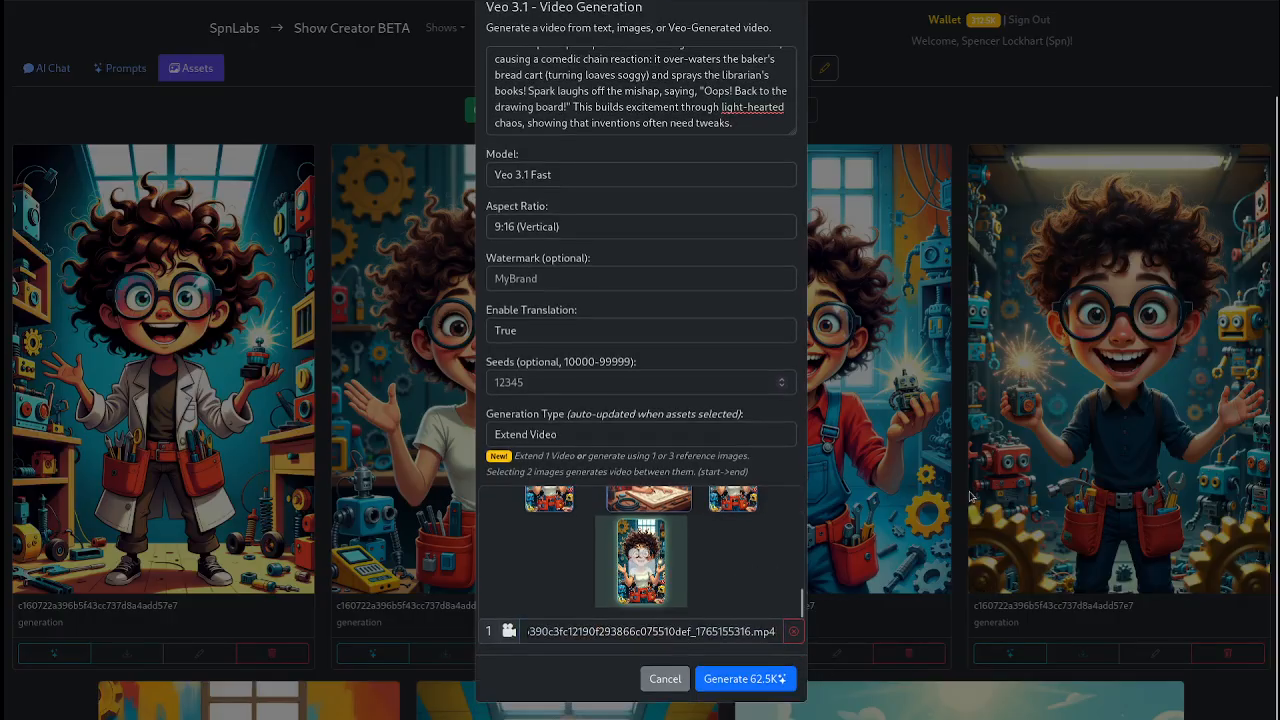
# Step: Set the watermark to SpnLabs.com and generate the Clip 3 extension with Veo 3.1 Fast
pyautogui.scroll(1, 640, 435)
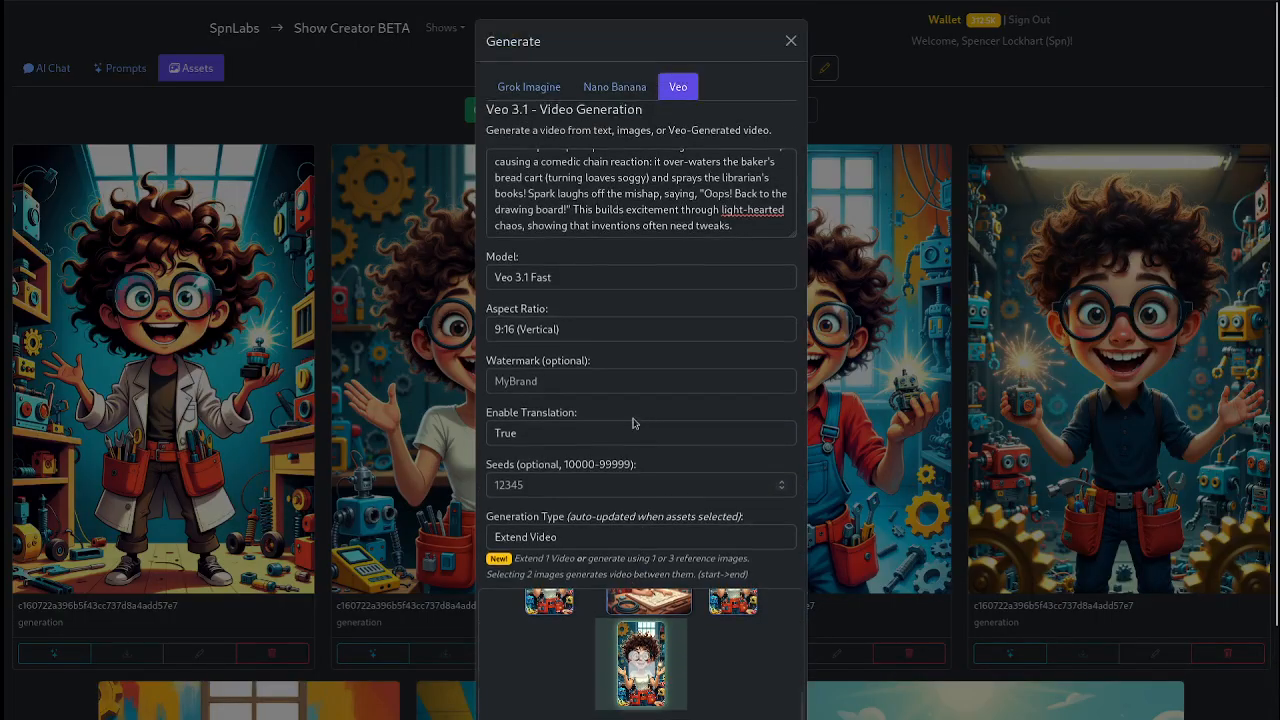
pyautogui.click(583, 388)
pyautogui.write('SpnLabs.com')
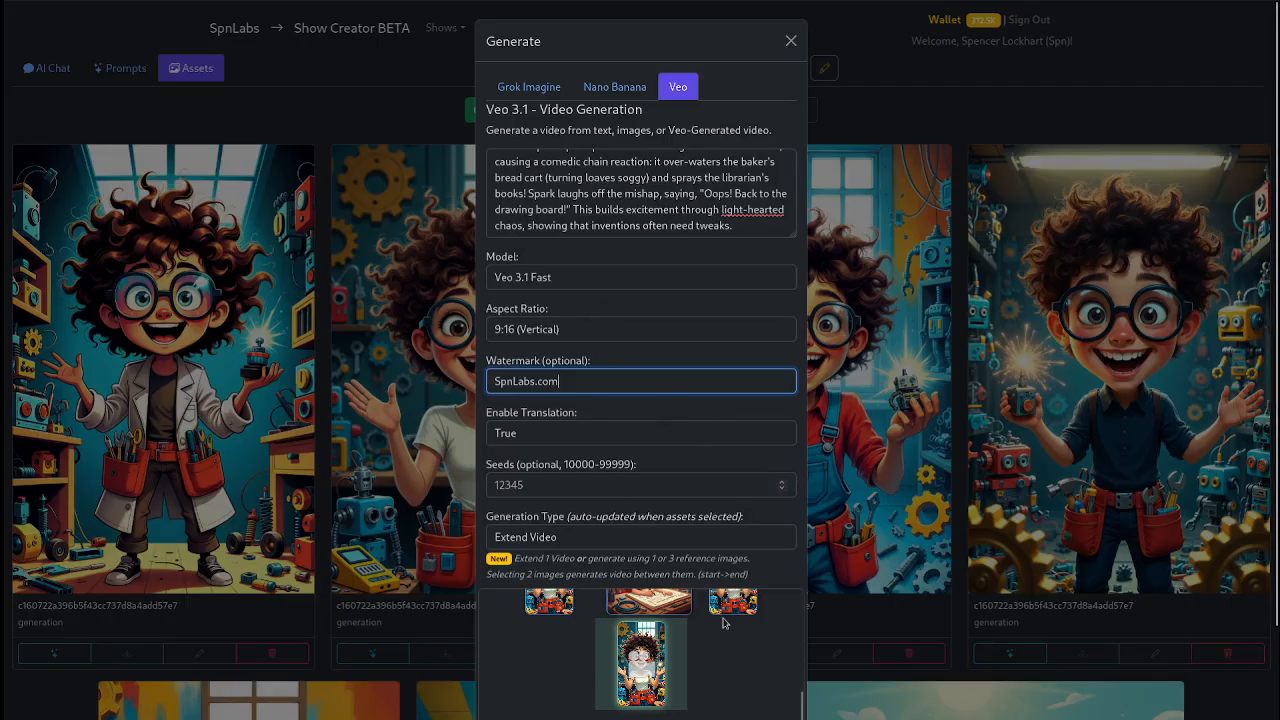
pyautogui.scroll(-1, 567, 616)
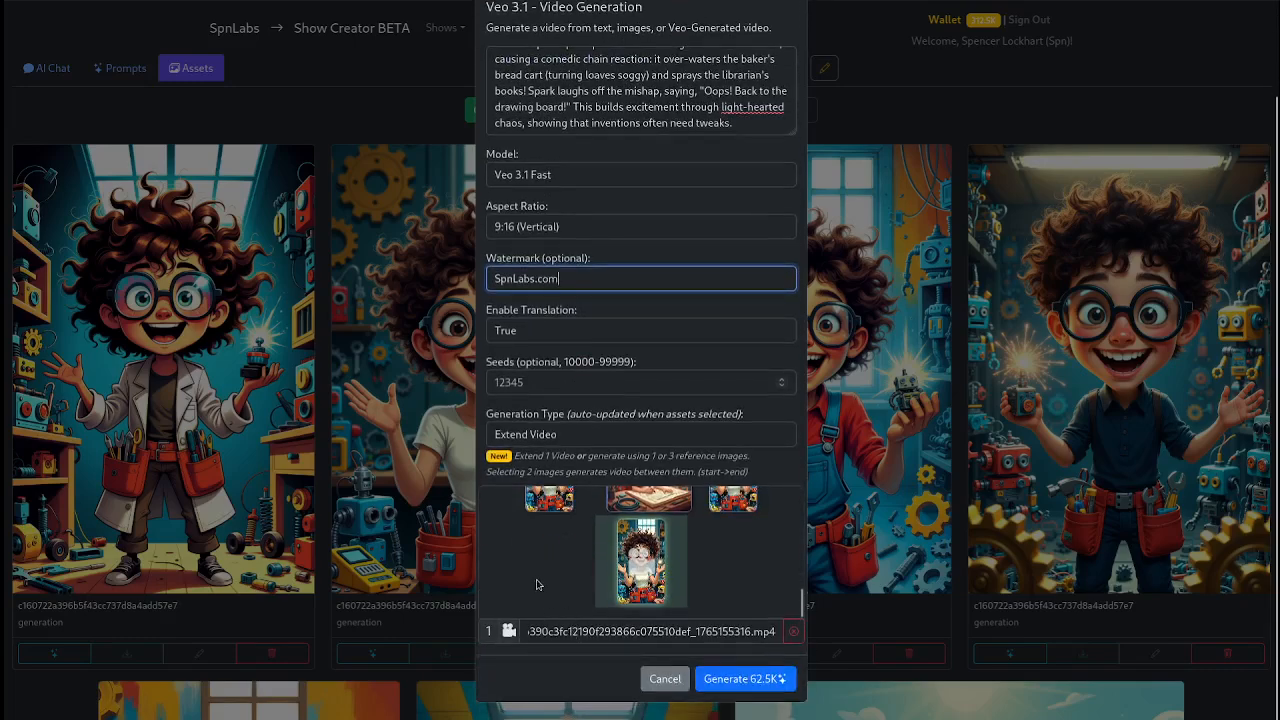
pyautogui.click(732, 682)
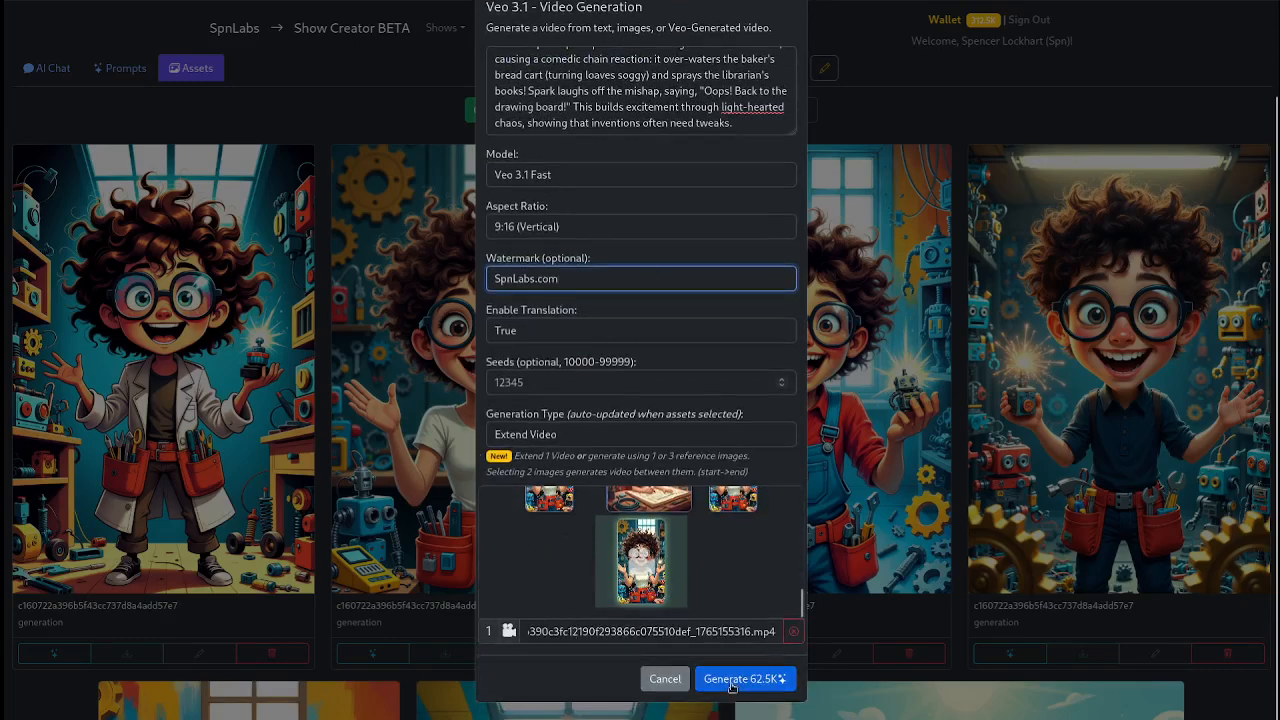
# Step: Unmute and play the revised Clip 2 video beside the pending generation in the assets
pyautogui.scroll(-10, 857, 543)
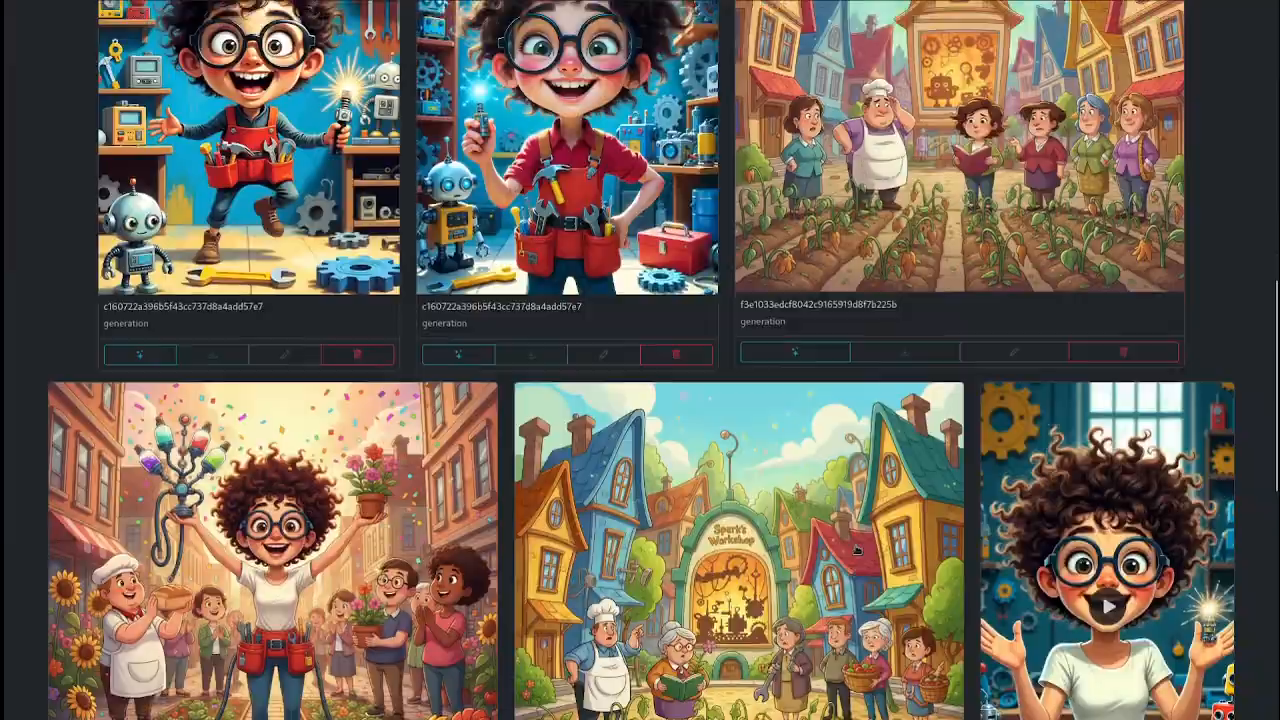
pyautogui.scroll(-3, 857, 543)
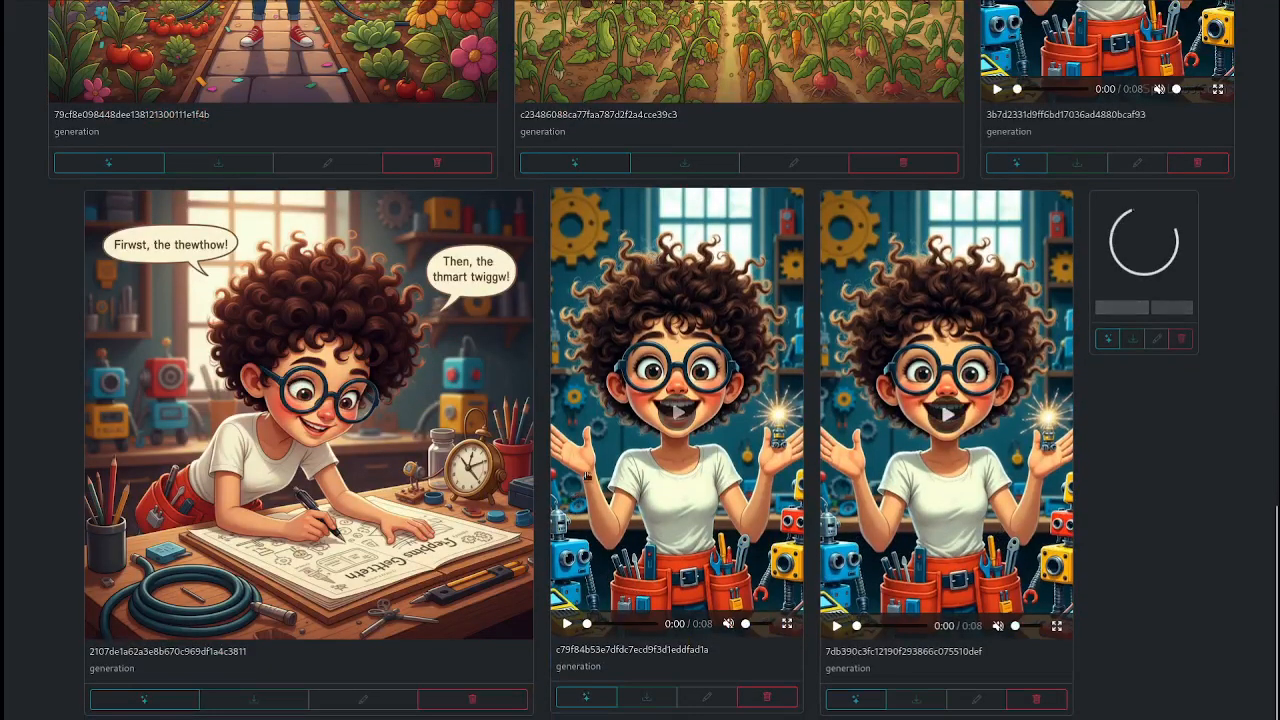
pyautogui.click(998, 625)
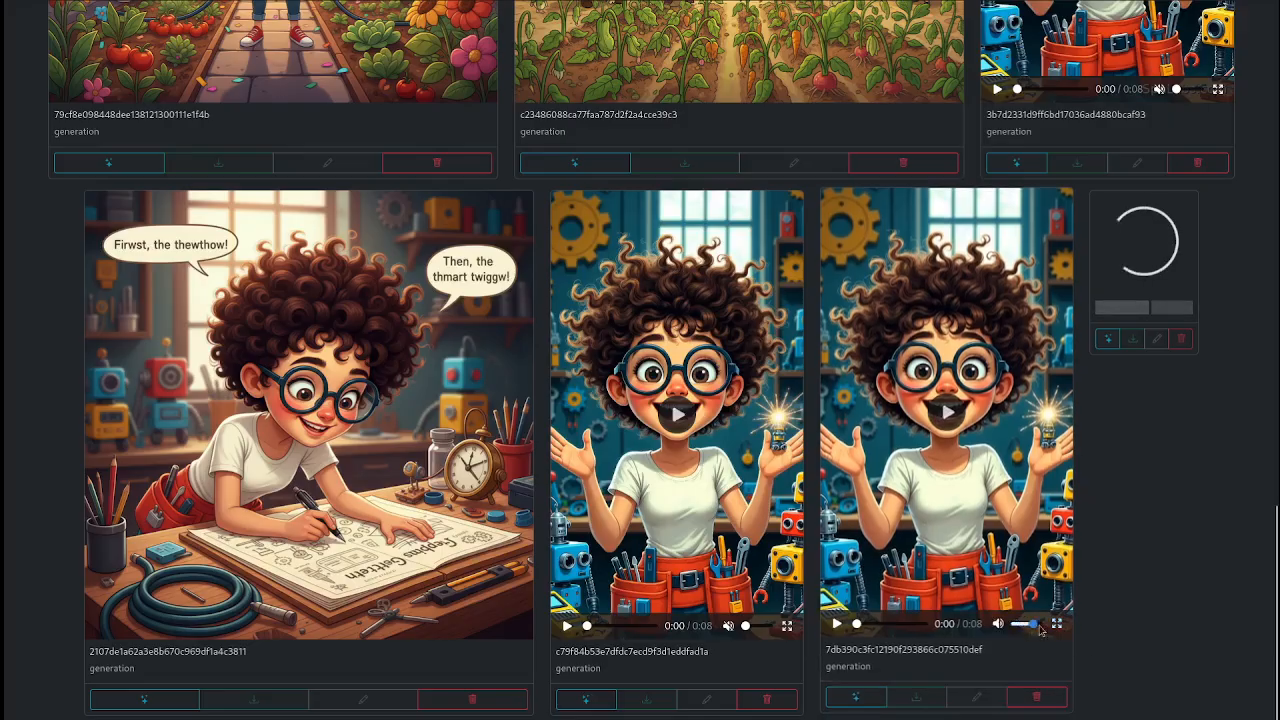
pyautogui.click(1025, 390)
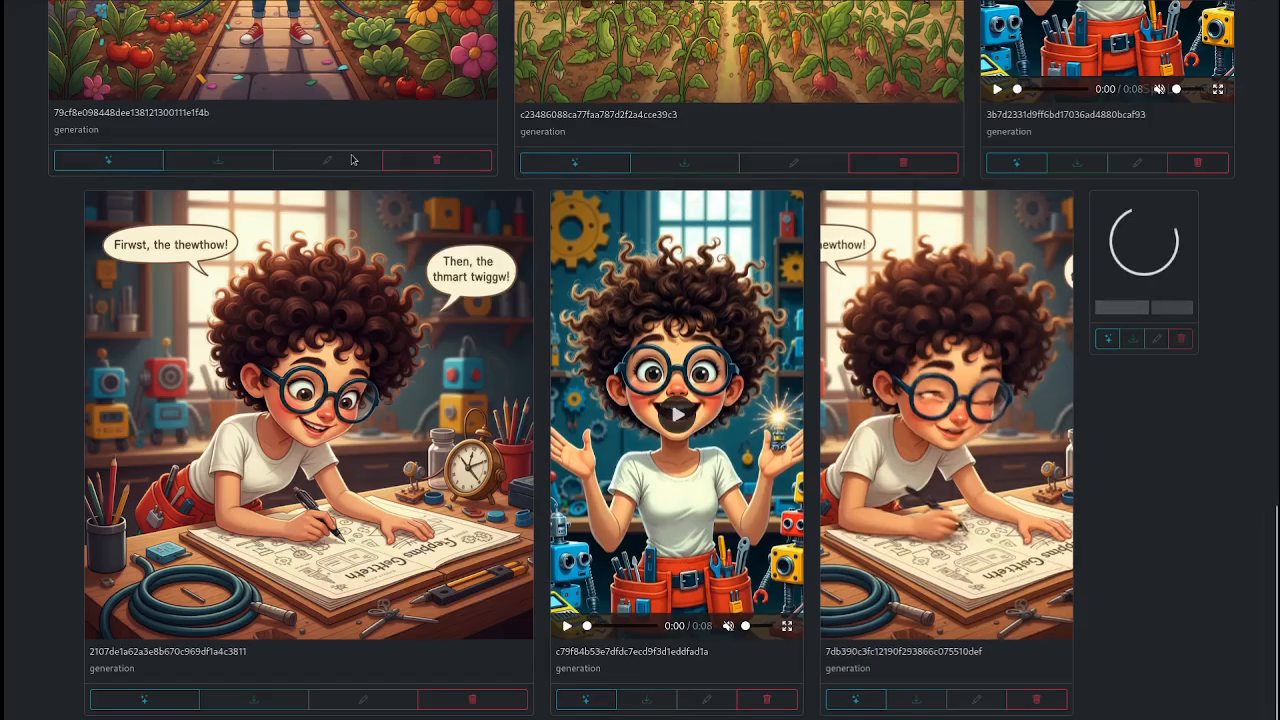
# Step: Glance at the Clip 3 scene reply in the AI chat and check the pending generation in the assets
pyautogui.scroll(15, 68, 112)
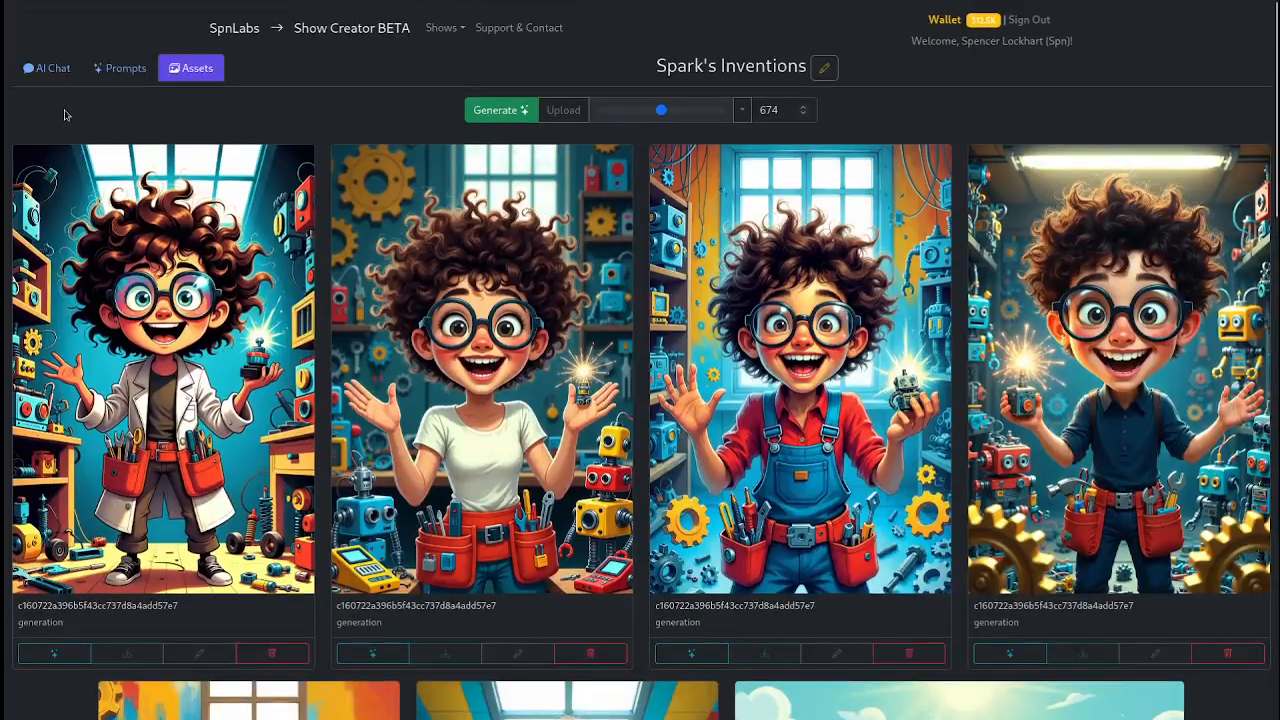
pyautogui.click(50, 66)
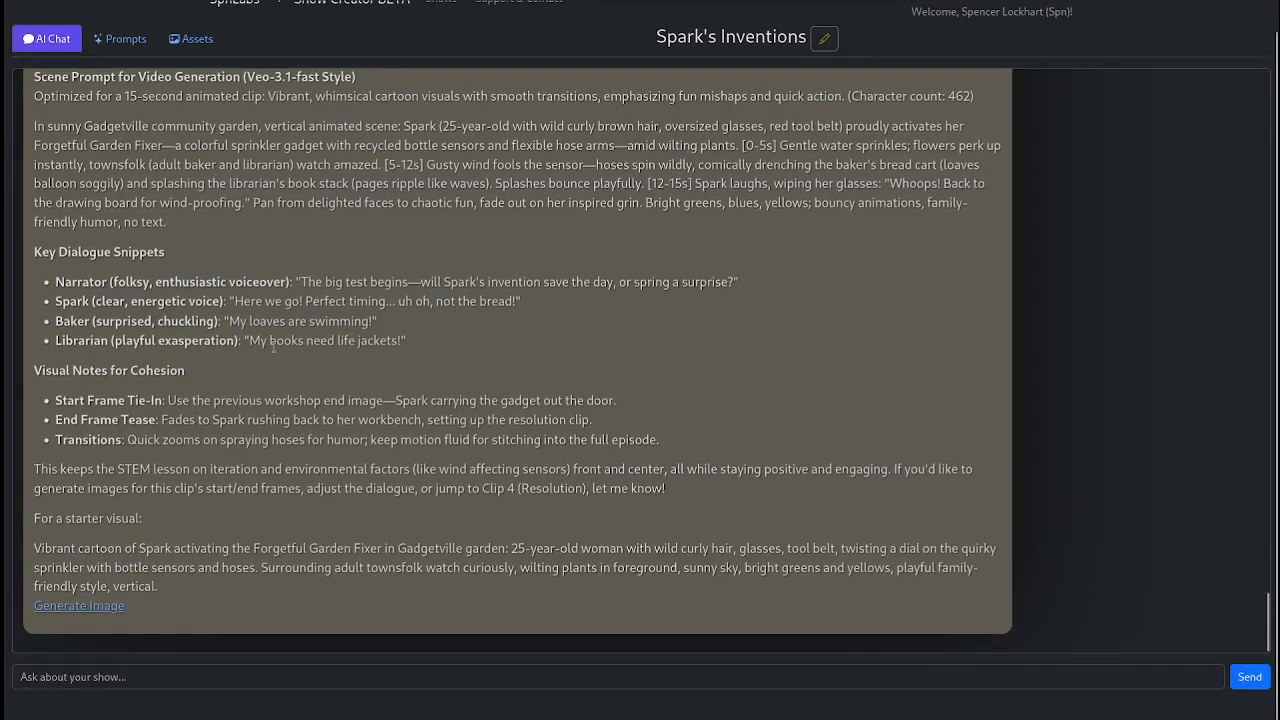
pyautogui.click(190, 39)
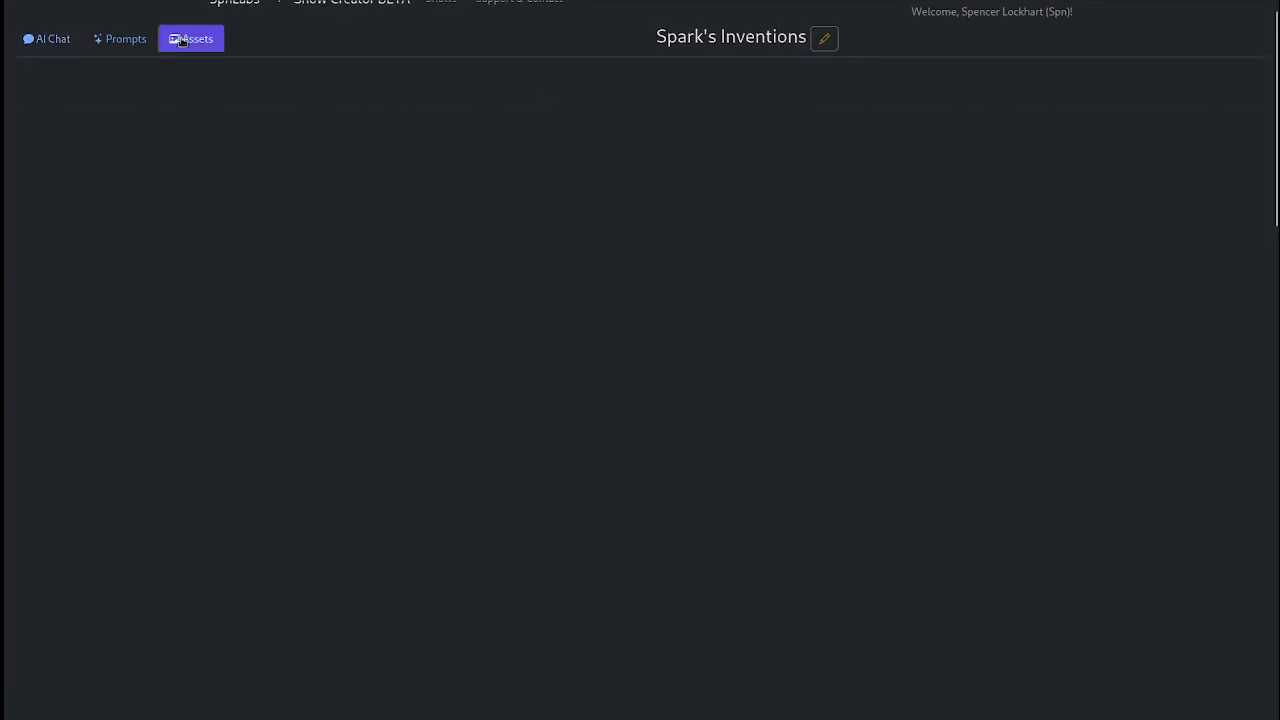
pyautogui.scroll(-10, 951, 557)
pyautogui.scroll(-5, 951, 557)
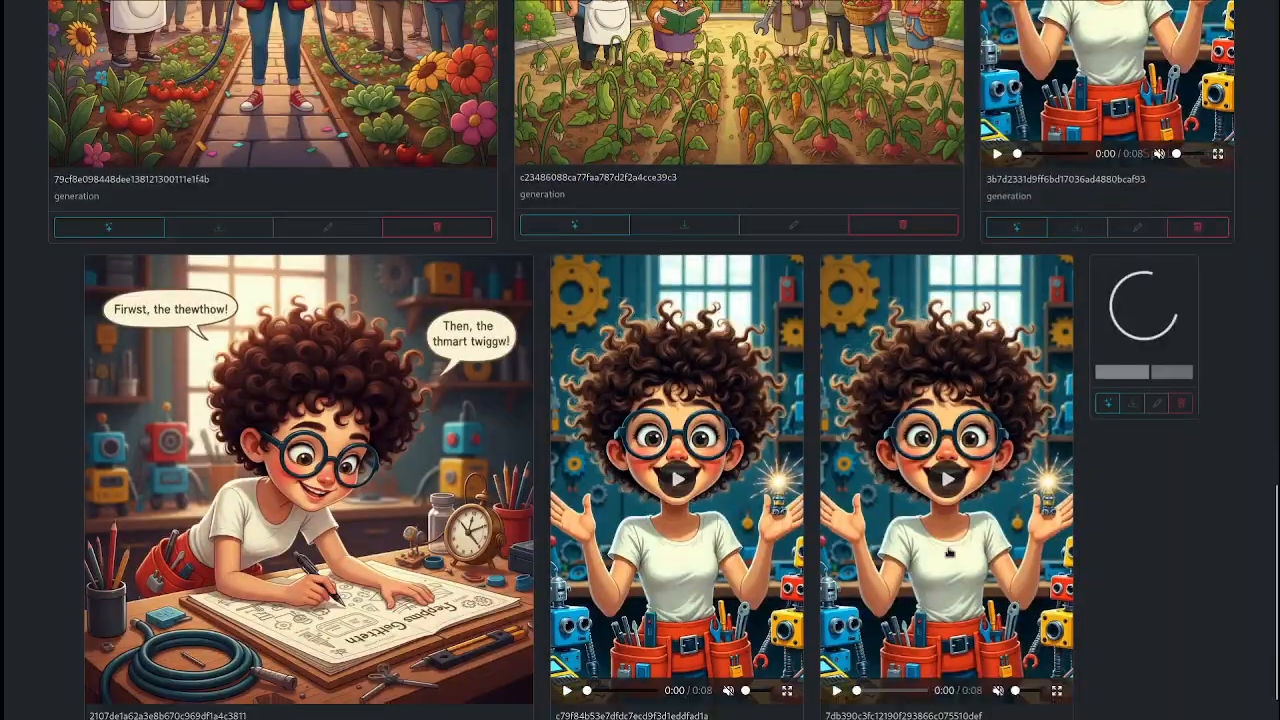
# Step: Check the remaining balance in the token wallet and close it
pyautogui.scroll(15, 951, 557)
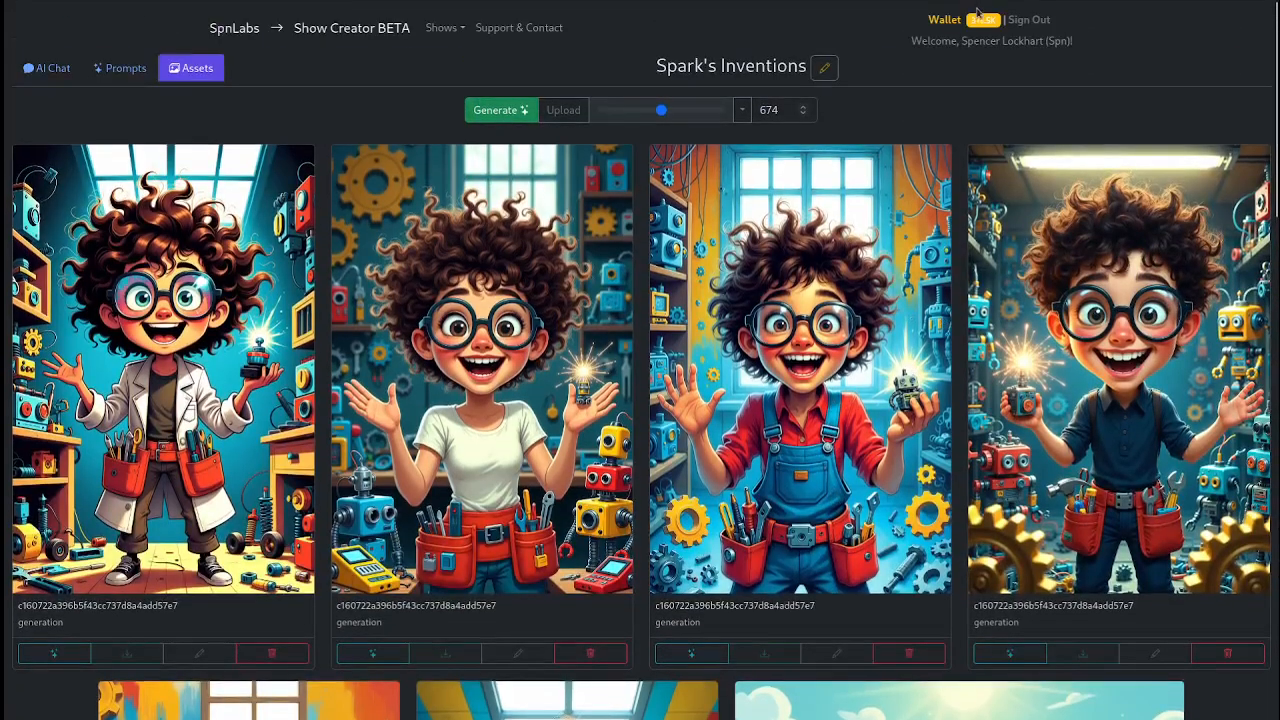
pyautogui.click(984, 19)
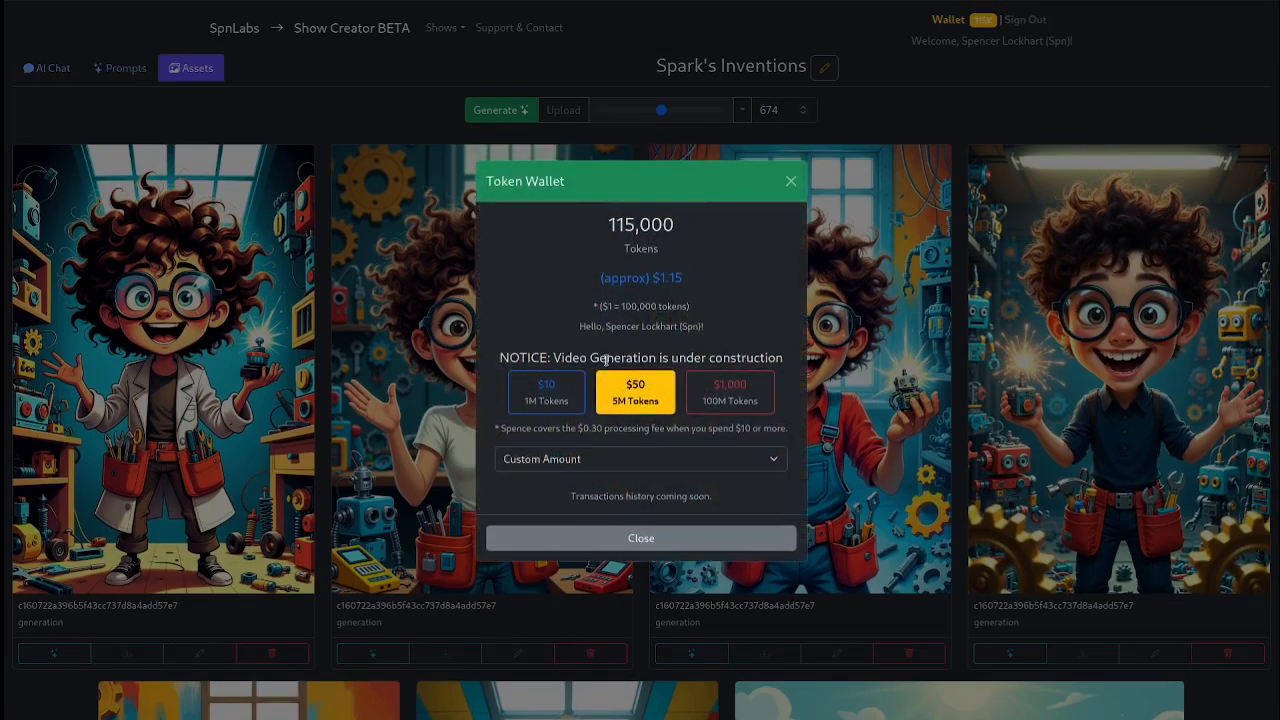
pyautogui.click(791, 182)
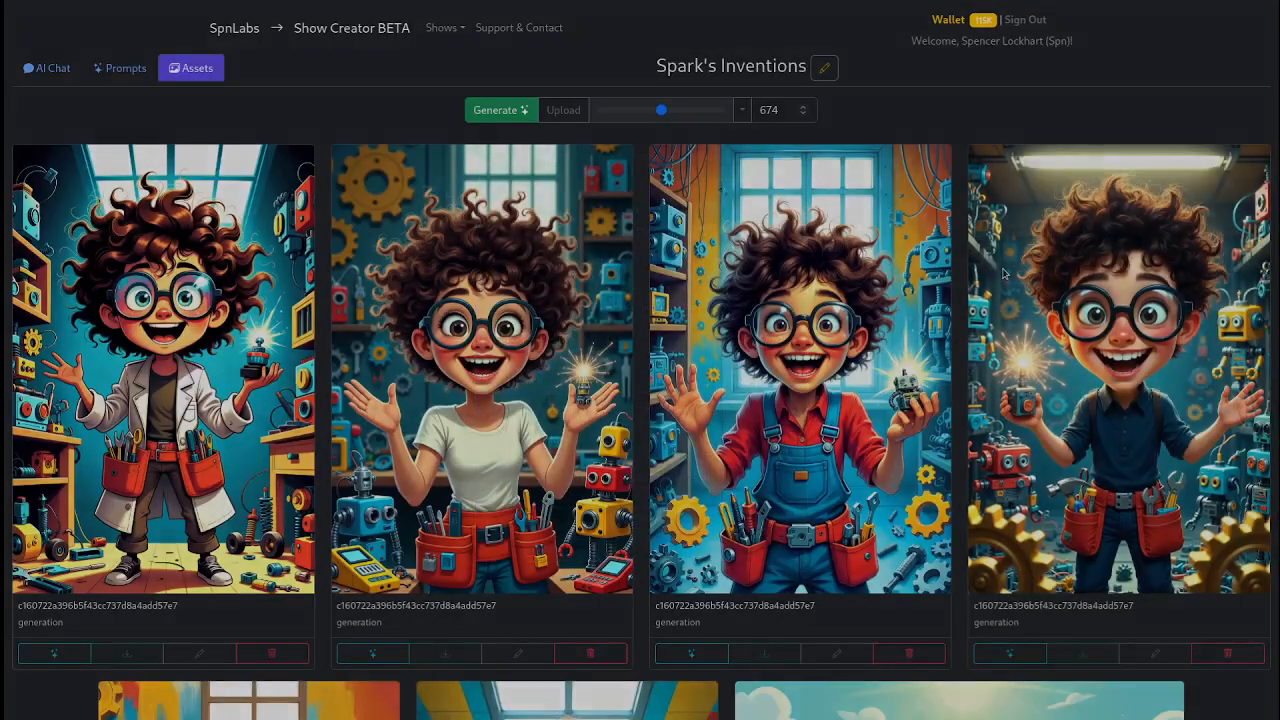
# Step: Play the newly generated Clip 3 video at the end of the assets
pyautogui.scroll(-10, 955, 183)
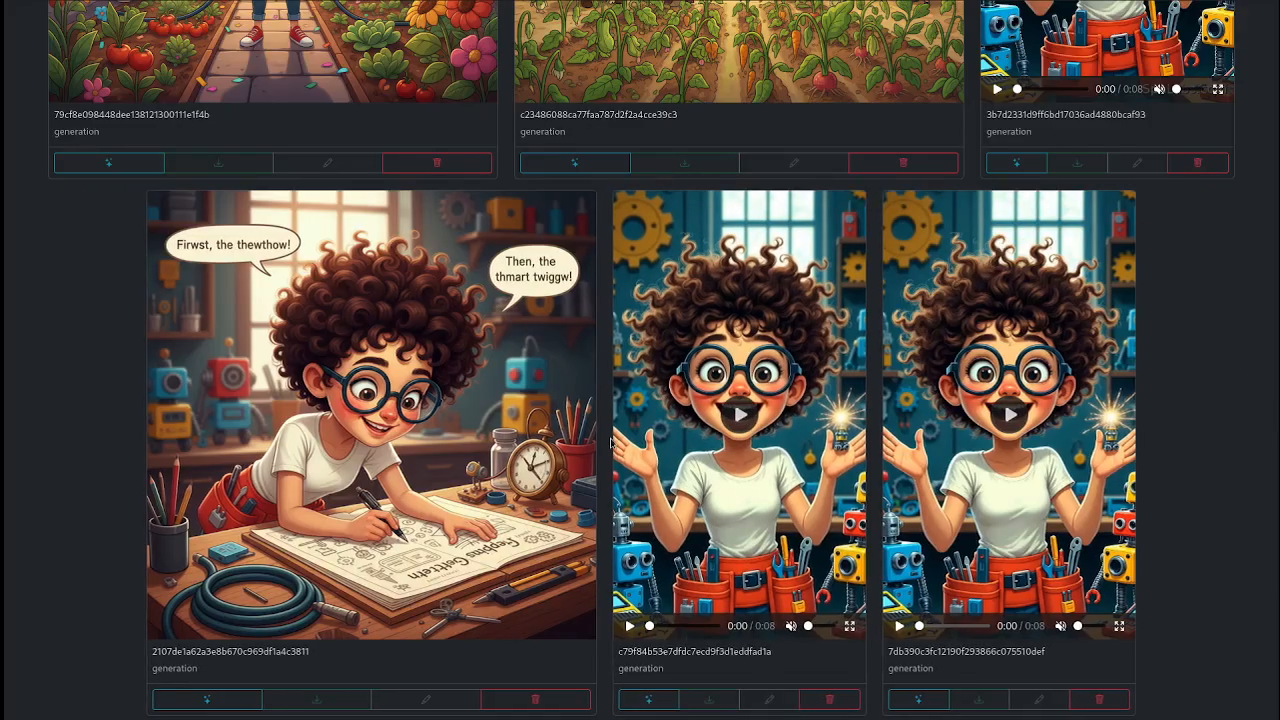
pyautogui.scroll(-5, 611, 444)
pyautogui.click(637, 418)
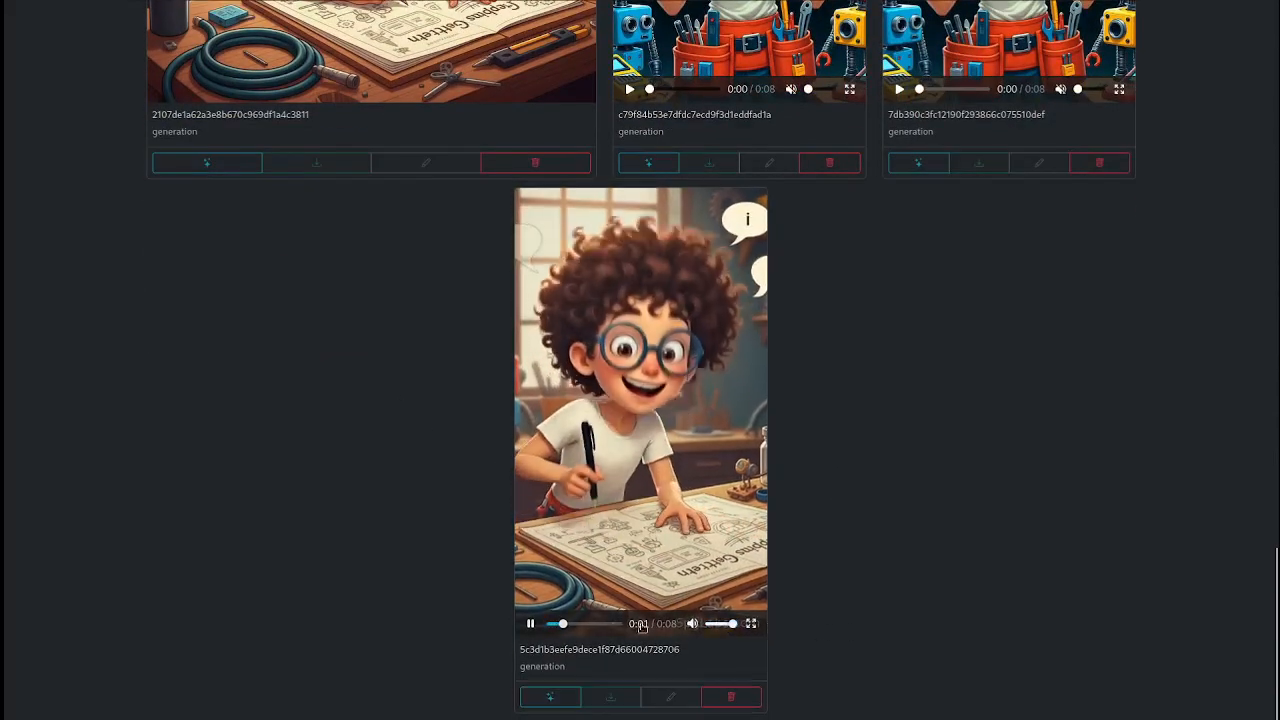